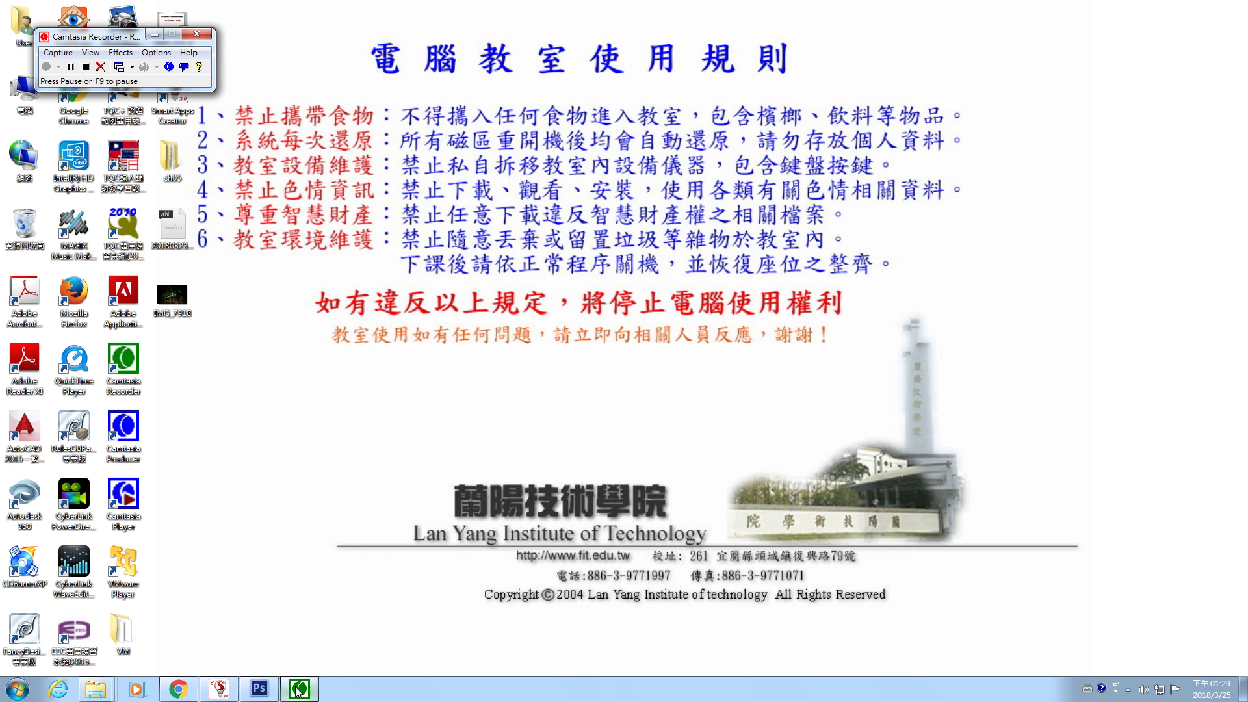
Switch to Photoshop and add a new empty layer directly above the gradient map adjustment layer (漸層對應 1)
click(260, 688)
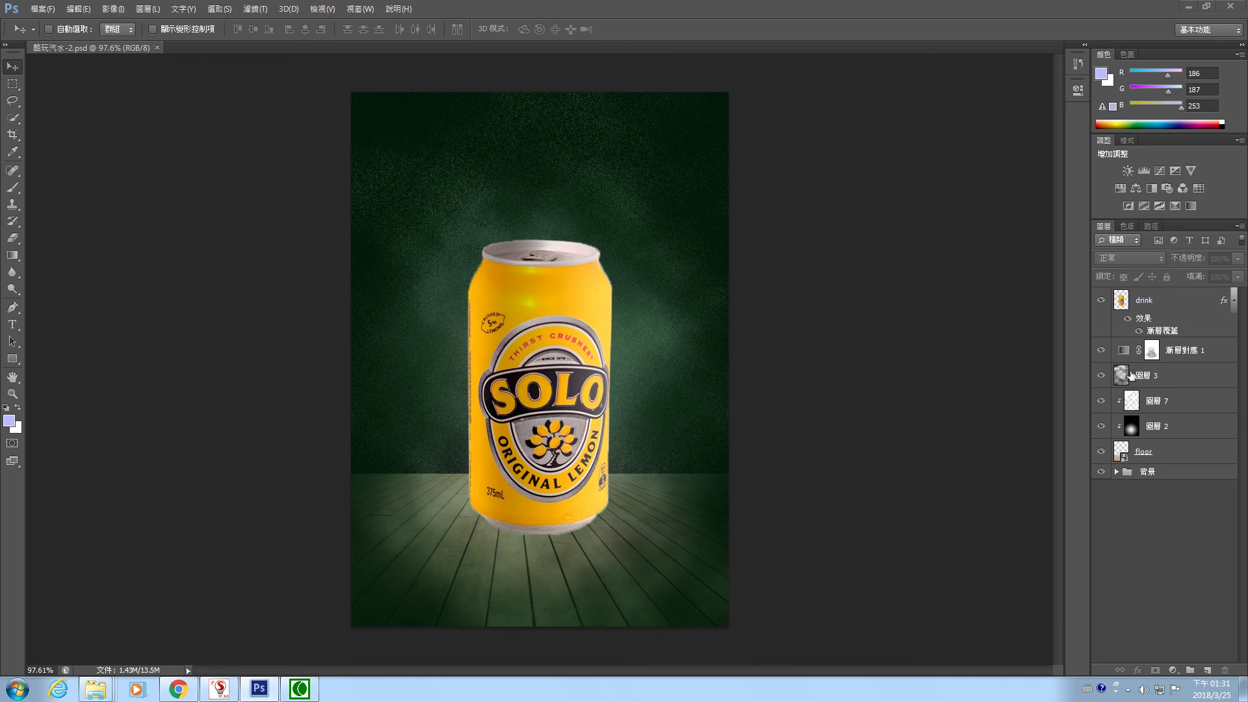
click(1225, 357)
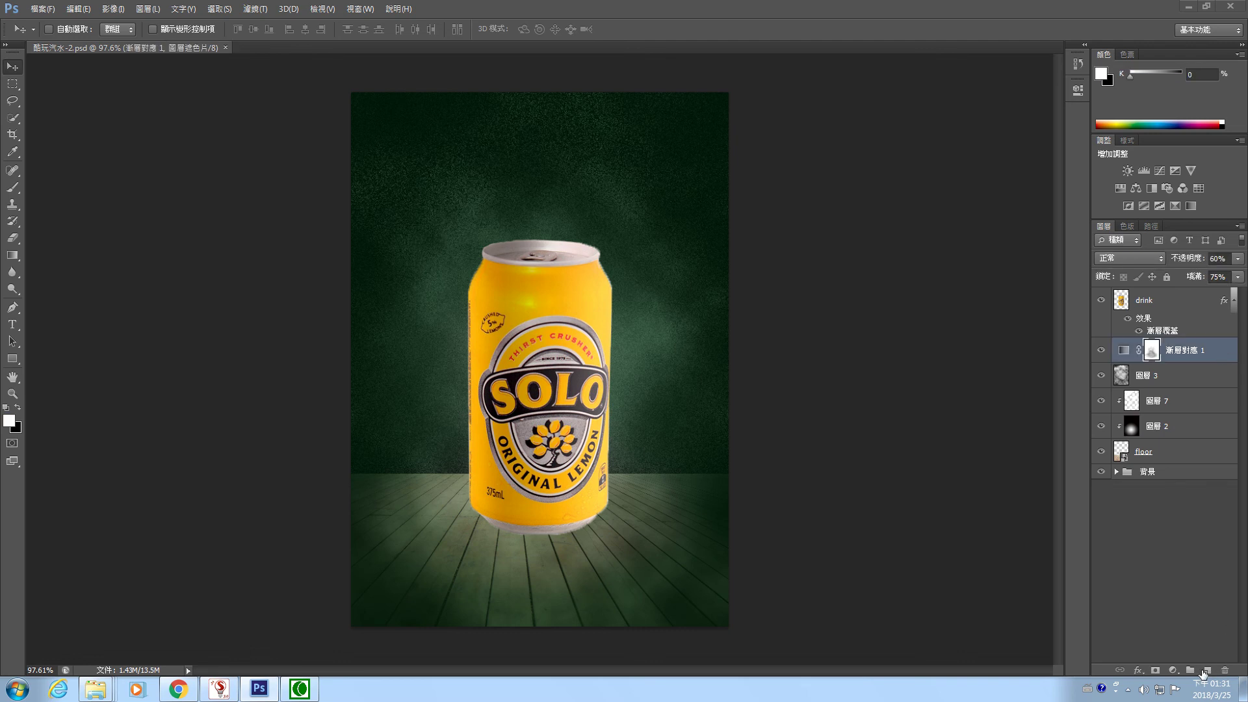
click(1208, 672)
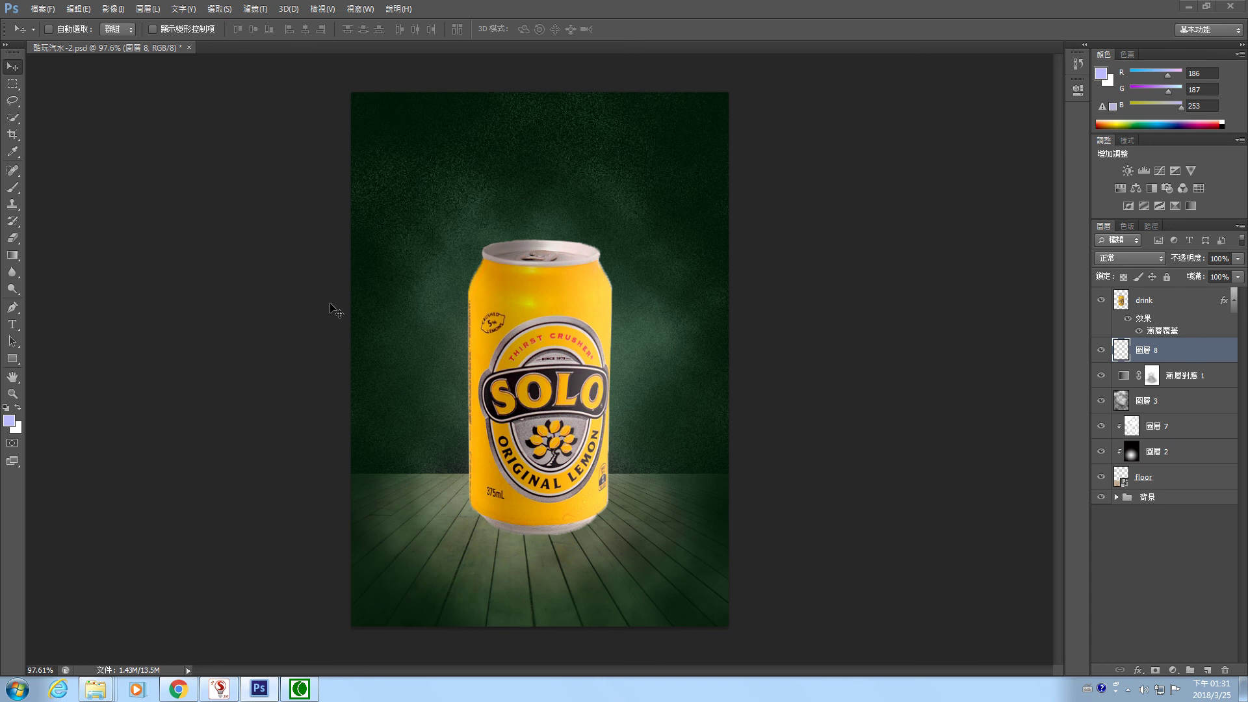
Outline a can-shaped shadow selection with the Polygonal Lasso, following the can's base and leaning past its left side
click(18, 104)
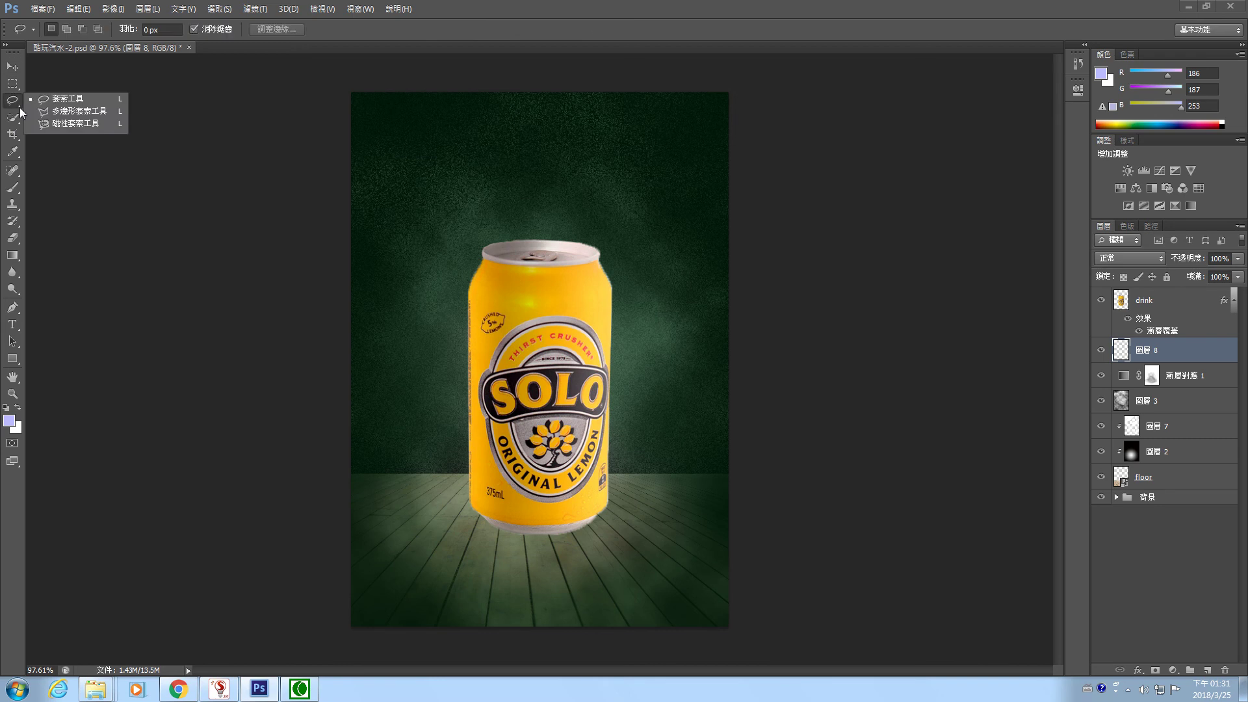
click(47, 111)
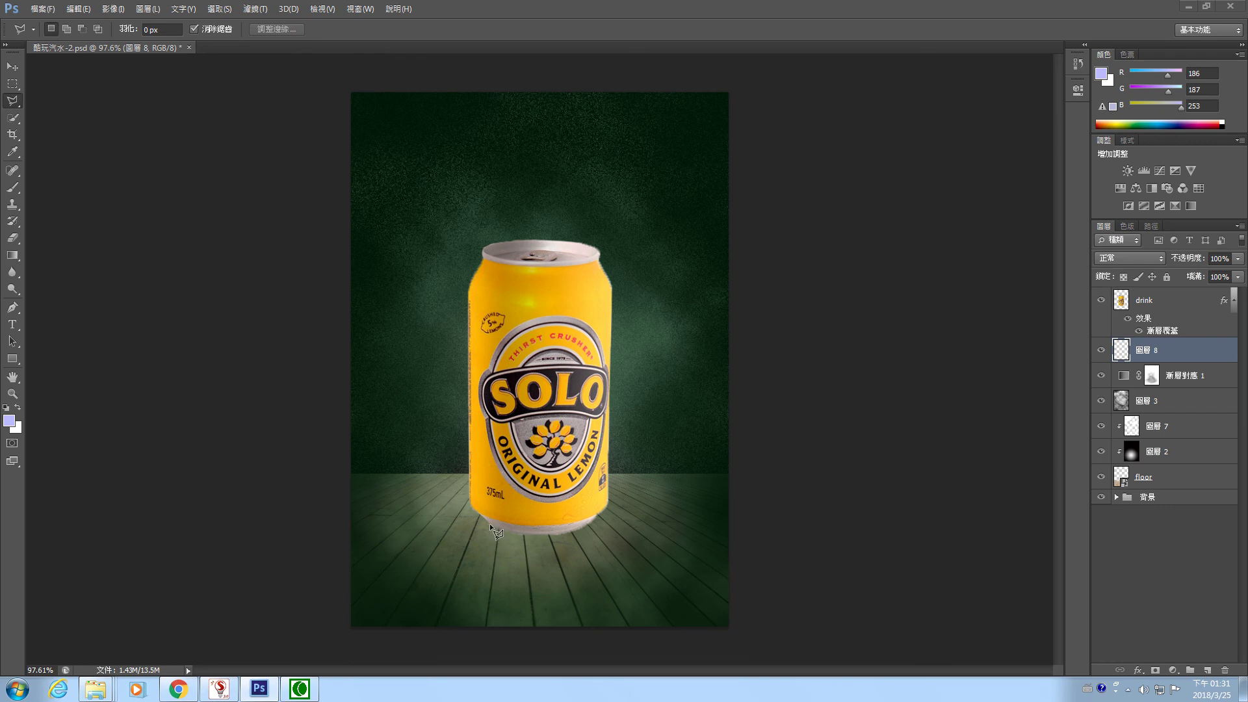
click(467, 499)
click(462, 472)
click(456, 476)
click(439, 300)
click(590, 293)
click(491, 526)
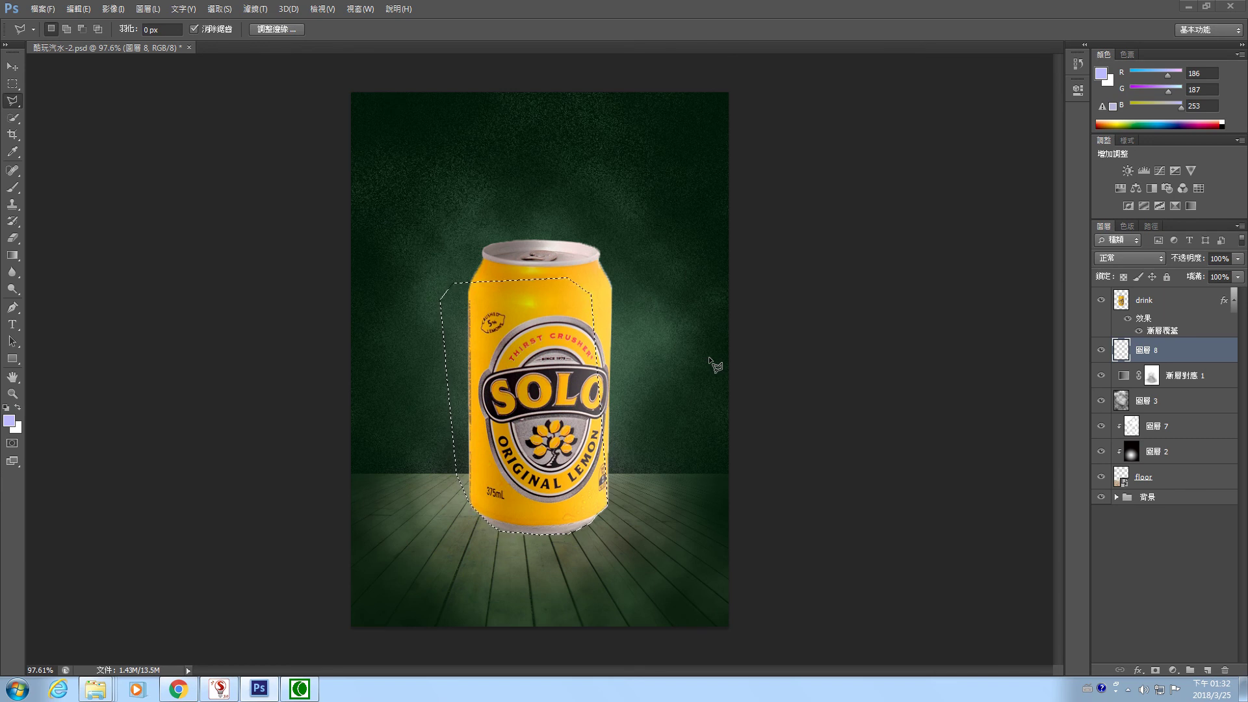
Reset the foreground colour to black and try filling the shadow selection with it, clearing the fill again
click(6, 409)
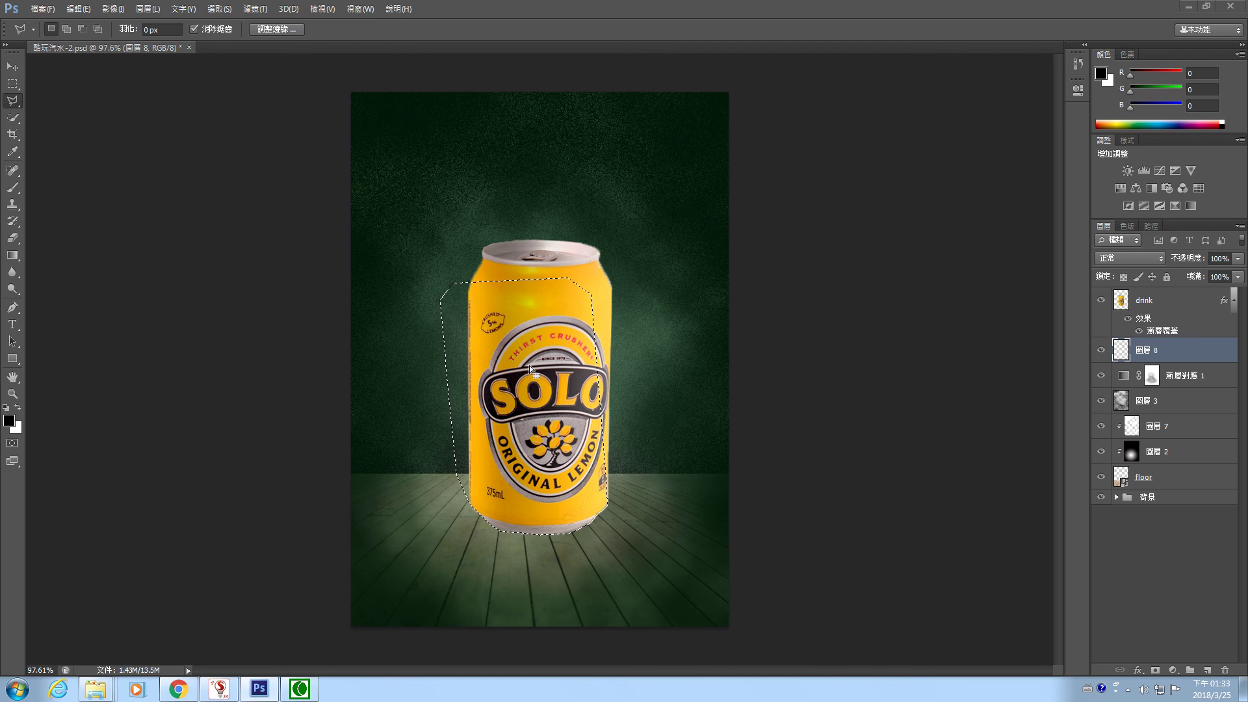
key(alt+BackSpace)
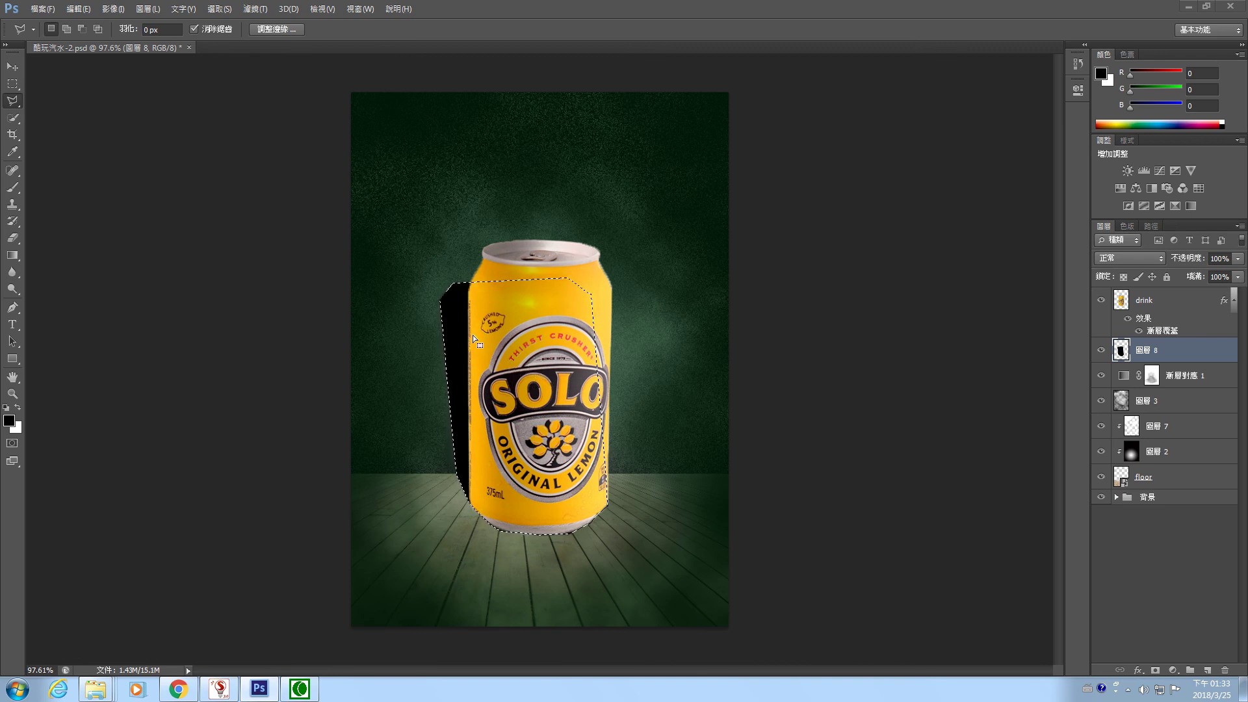
key(Delete)
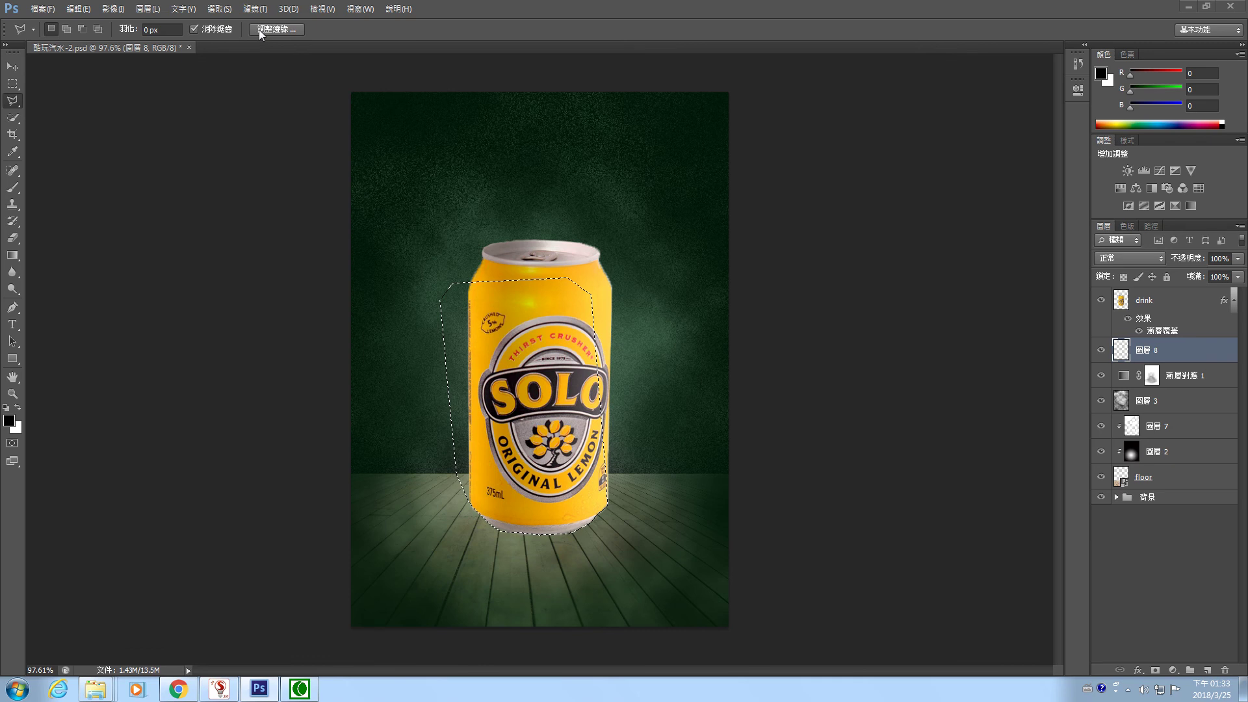
Try feathering the shadow selection by 10 pixels and filling it with black, clearing the fill again
click(219, 8)
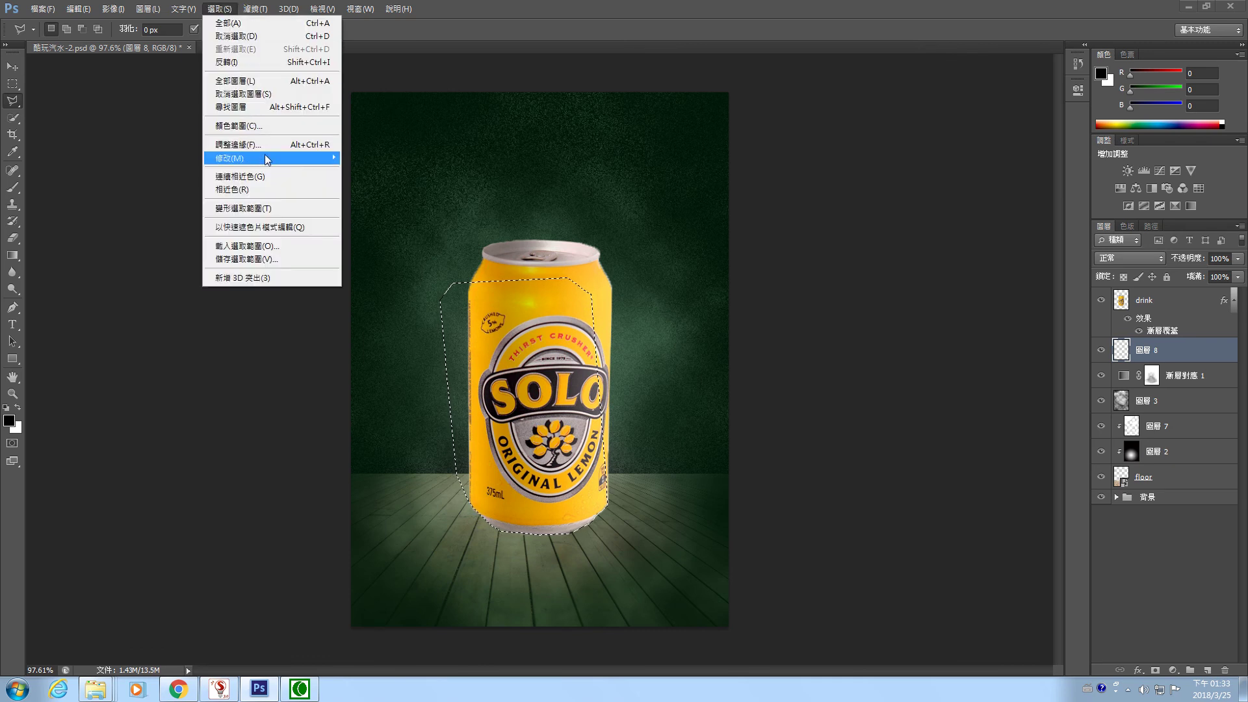
mouse_move(264, 158)
click(372, 209)
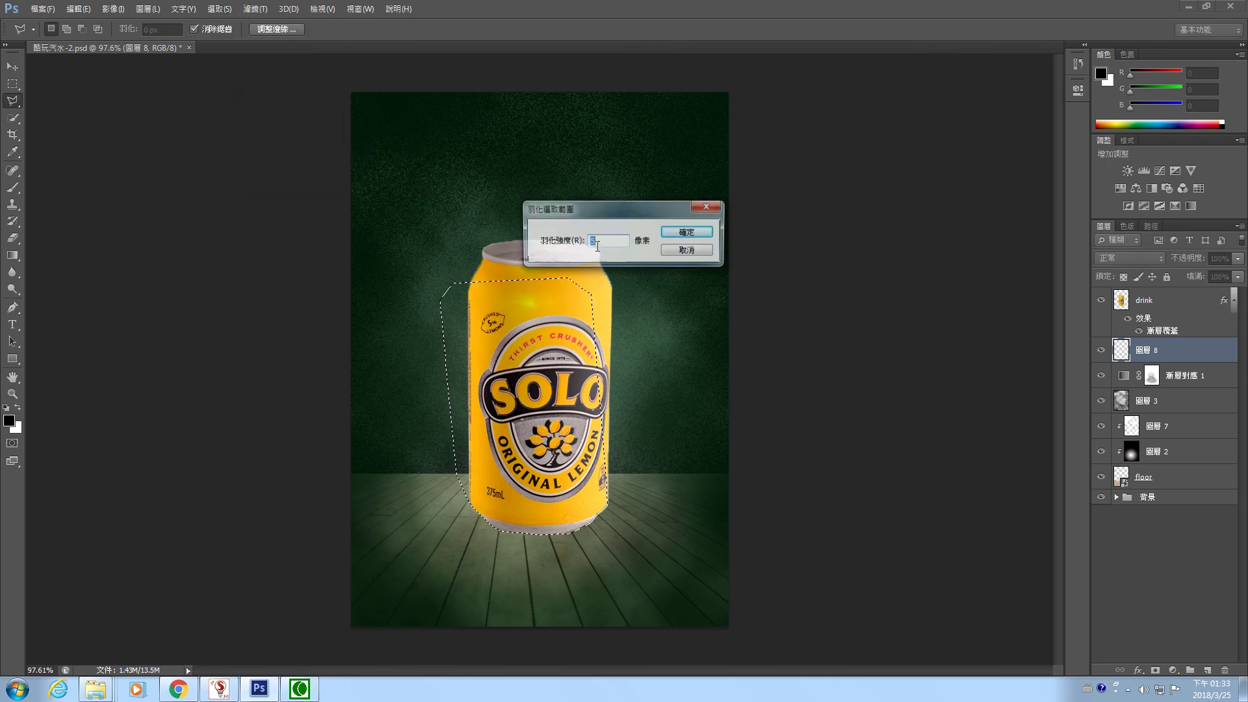
text(10)
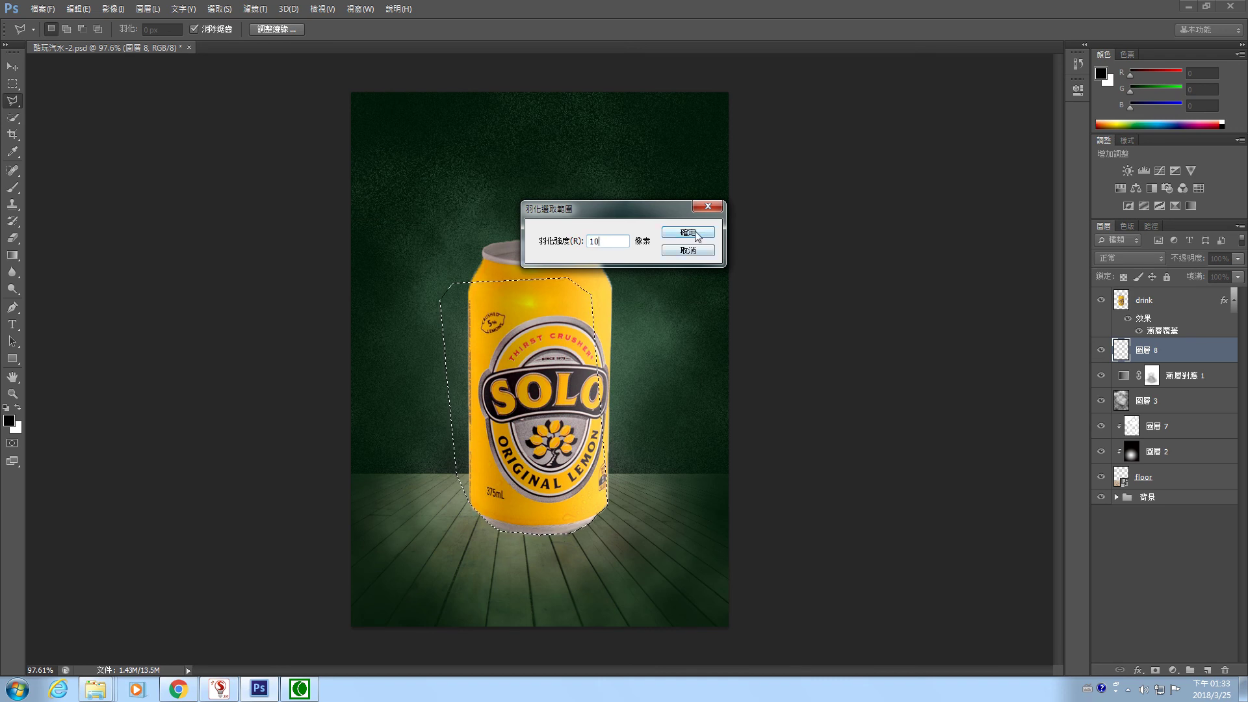
click(693, 233)
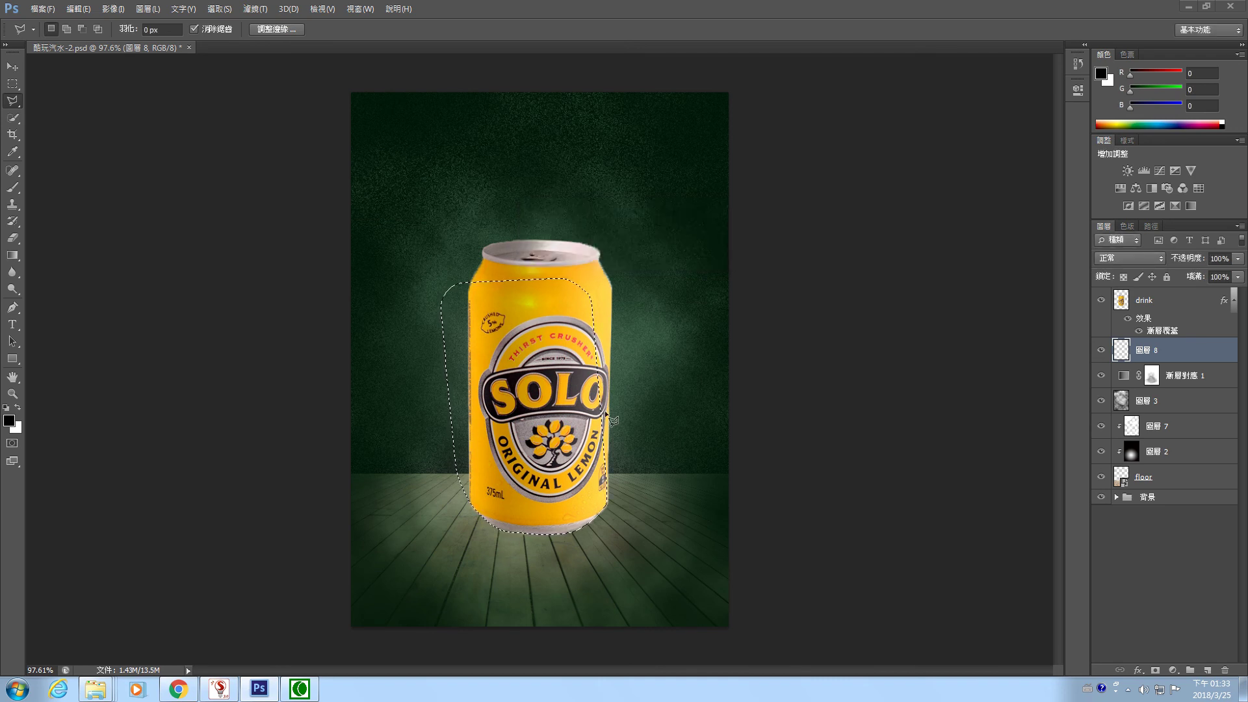
key(alt+BackSpace)
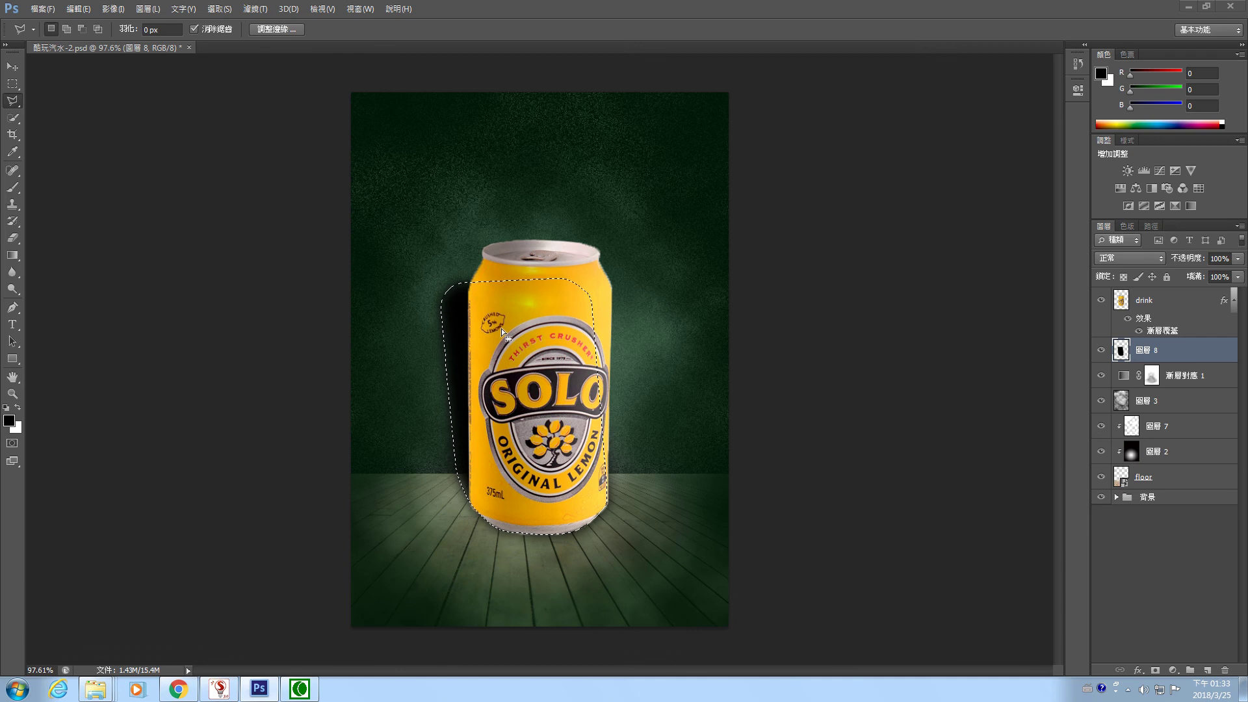
key(Delete)
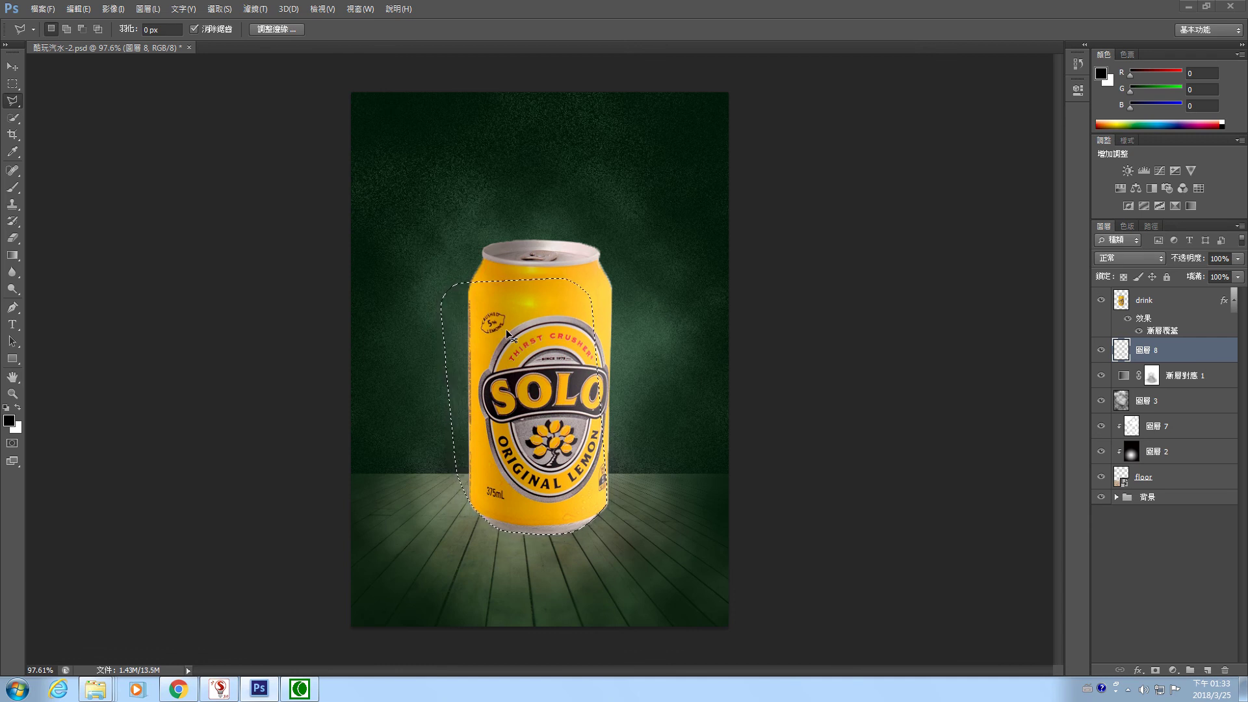
Undo the feathering, fill the hard-edged shadow selection with black on the new layer, and deselect it
key(ctrl+z)
key(alt+BackSpace)
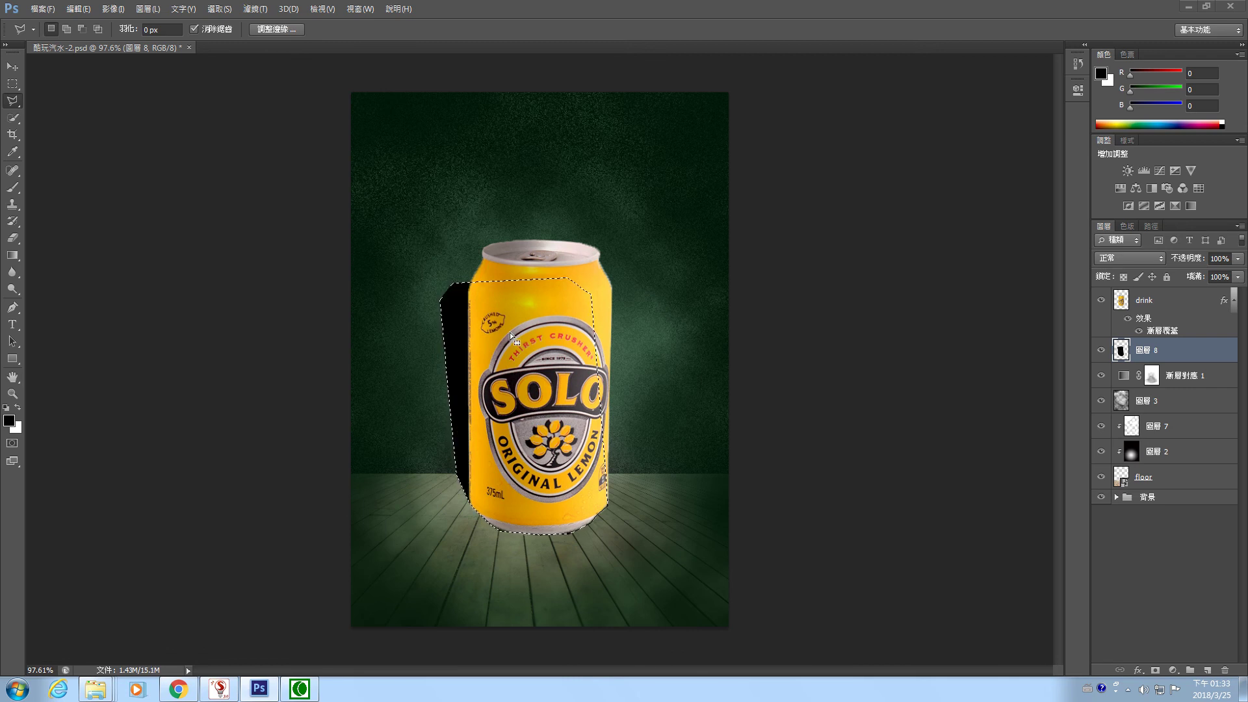
key(ctrl+d)
Apply a Gaussian Blur with a 7.8-pixel radius to the black shadow shape on layer 圖層 8
click(259, 10)
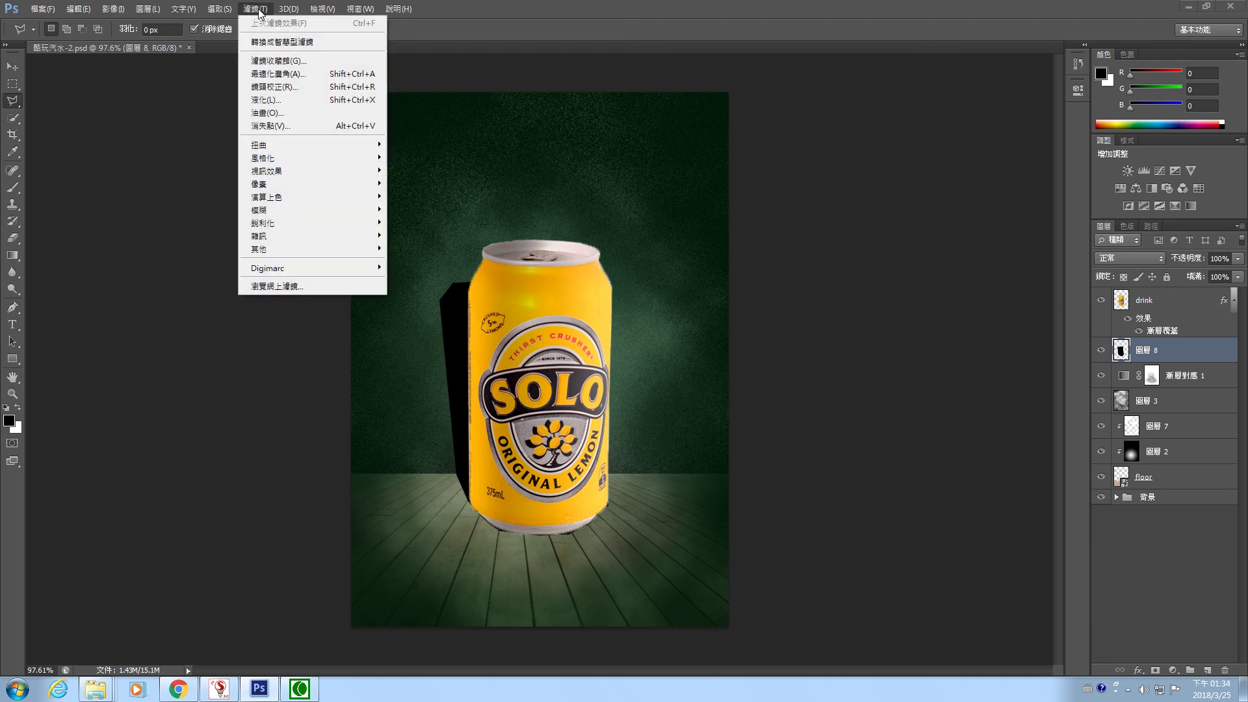
mouse_move(299, 210)
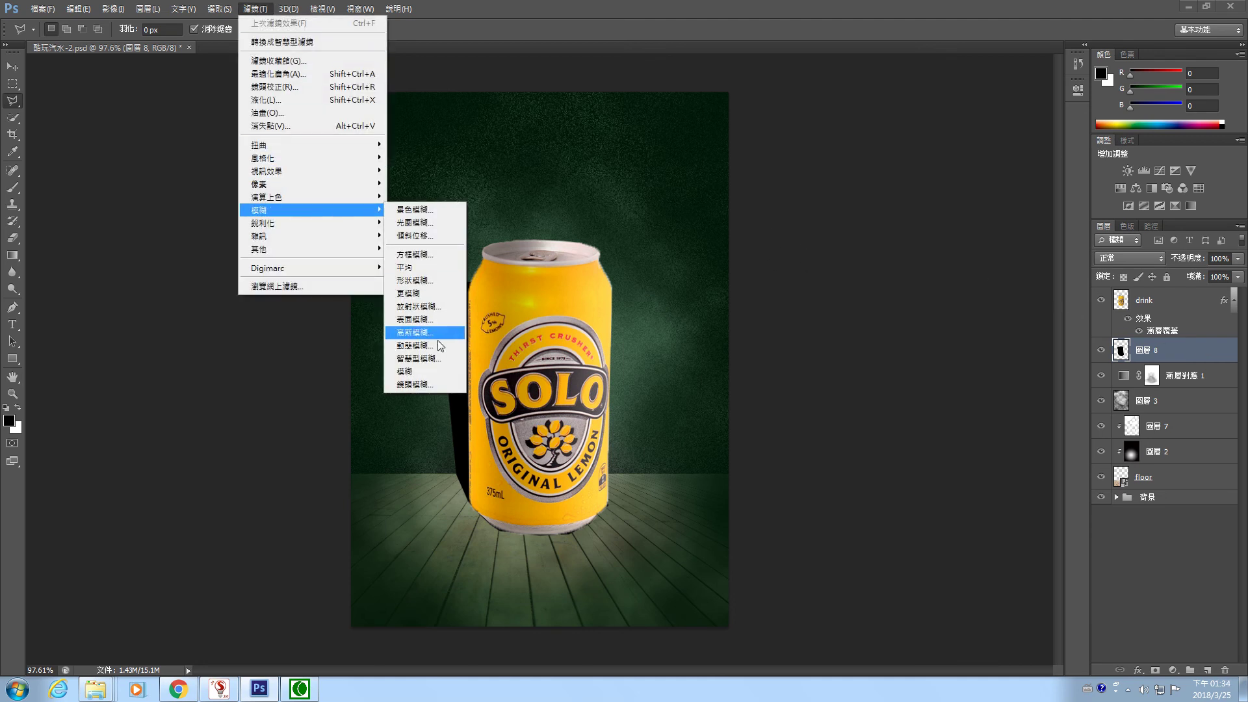
click(426, 335)
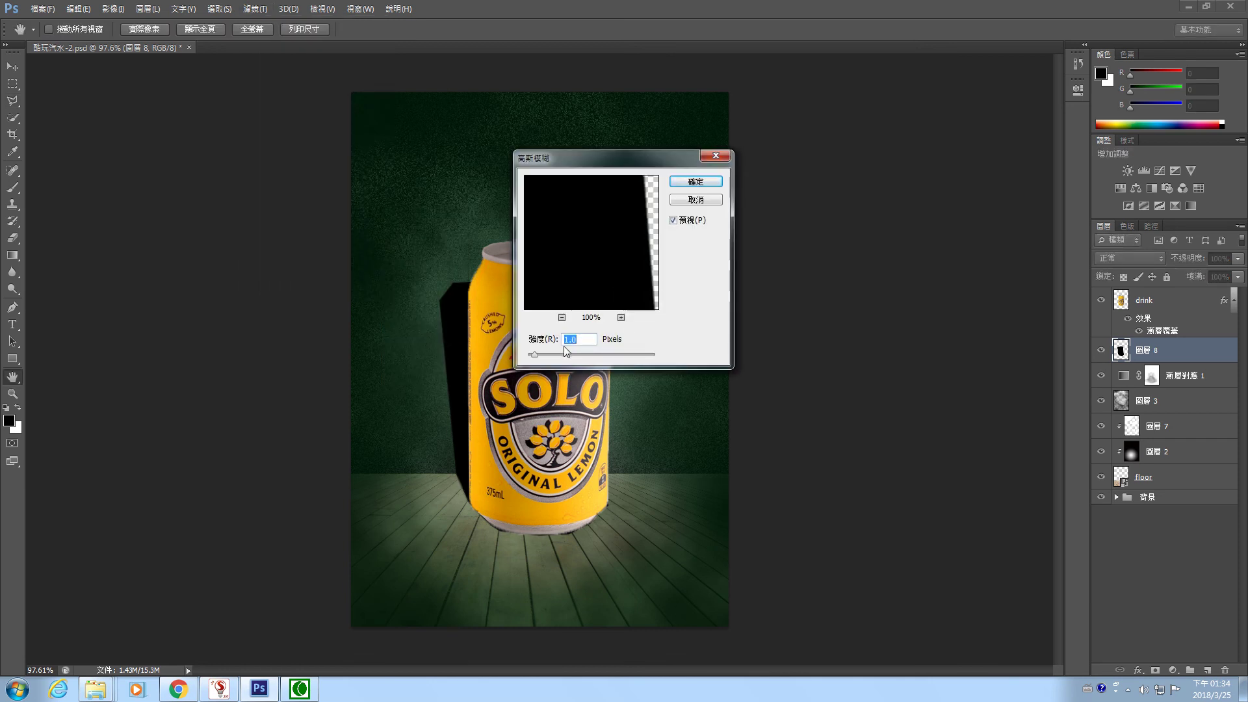
mouse_move(551, 354)
mouse_down()
mouse_move(585, 354)
mouse_move(570, 356)
mouse_up()
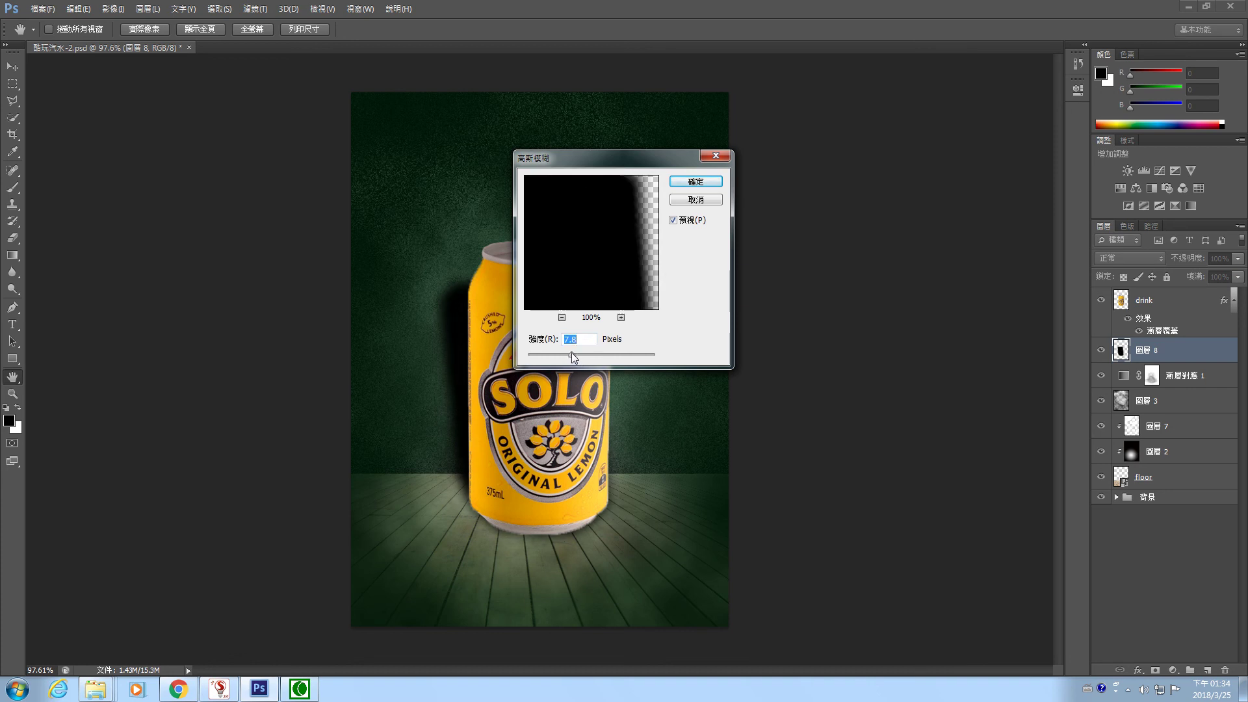
drag(669, 161, 867, 162)
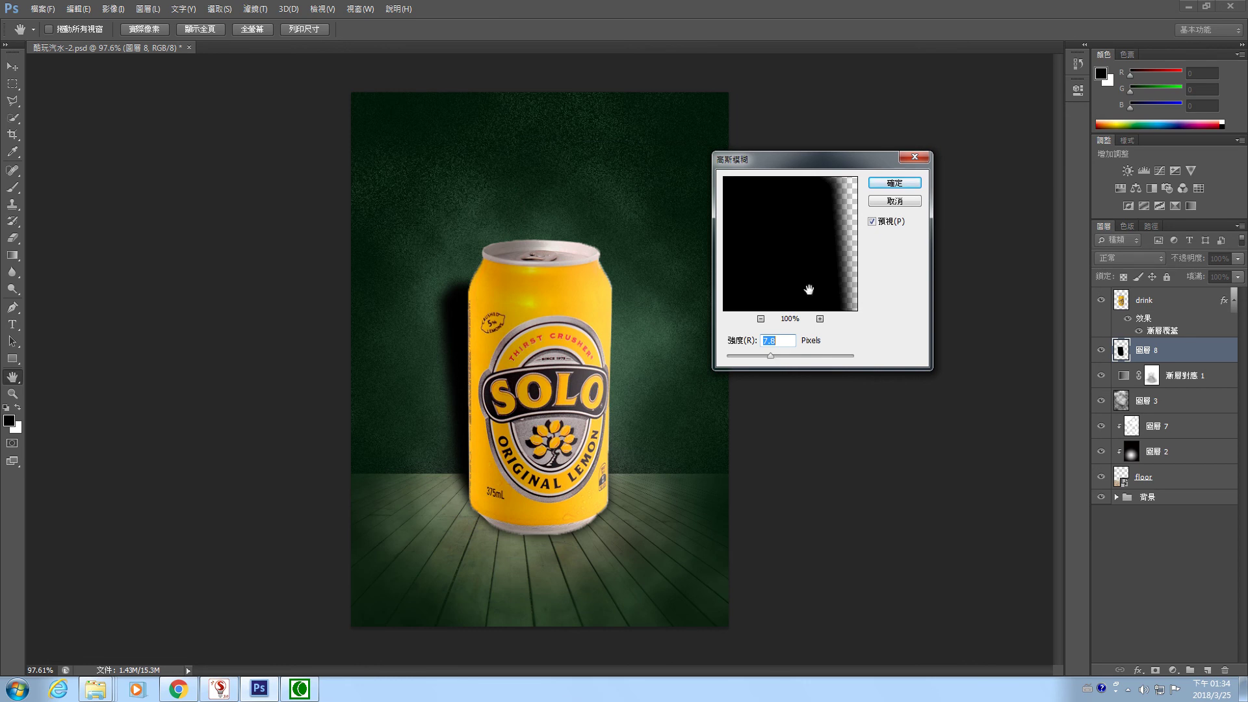
click(889, 184)
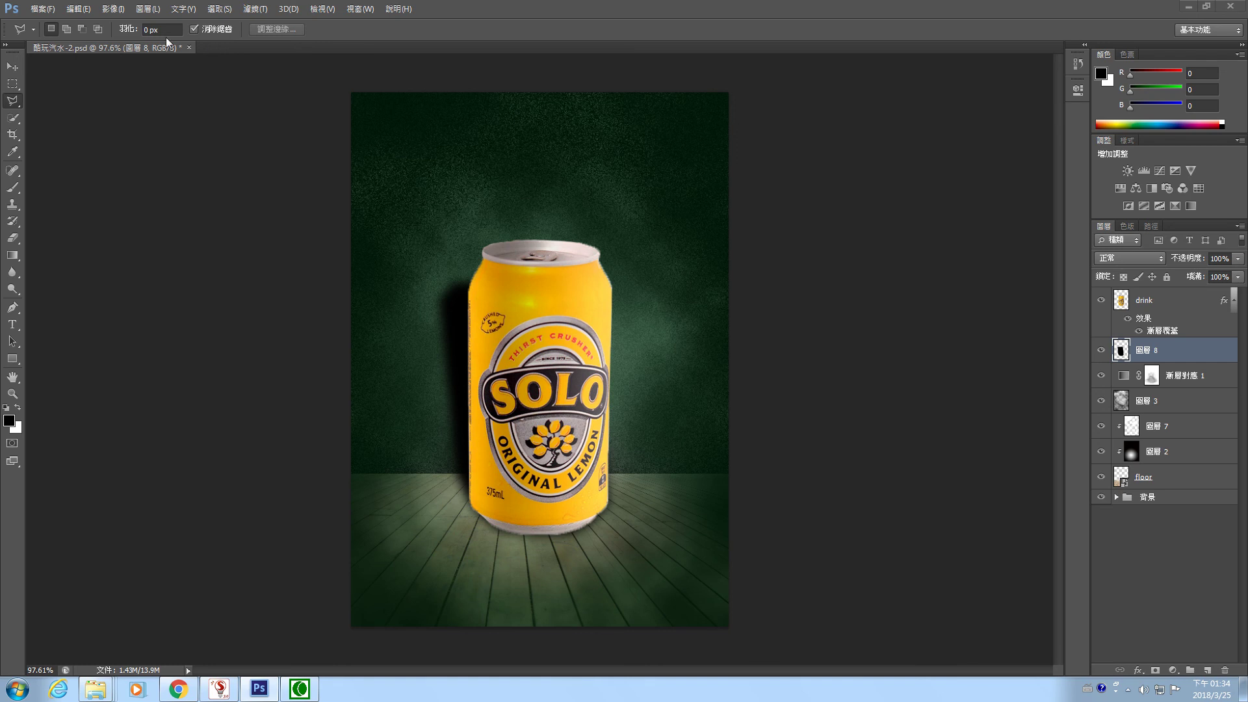
click(221, 10)
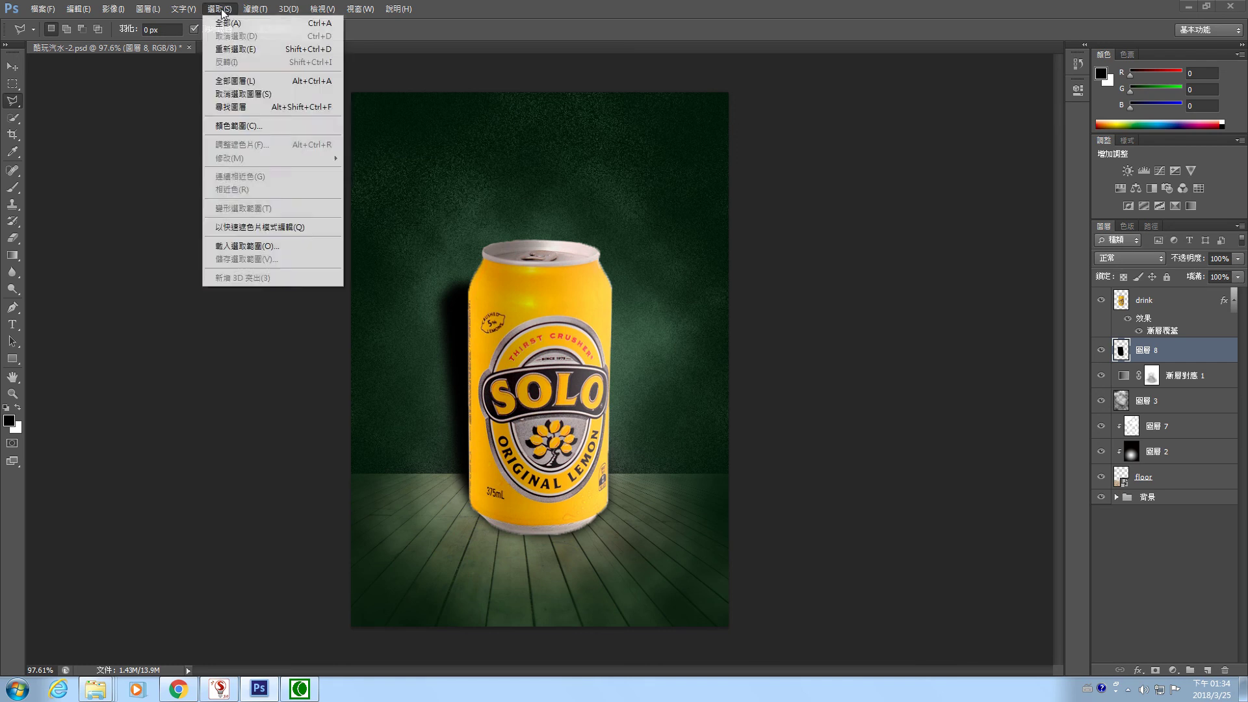
mouse_move(260, 9)
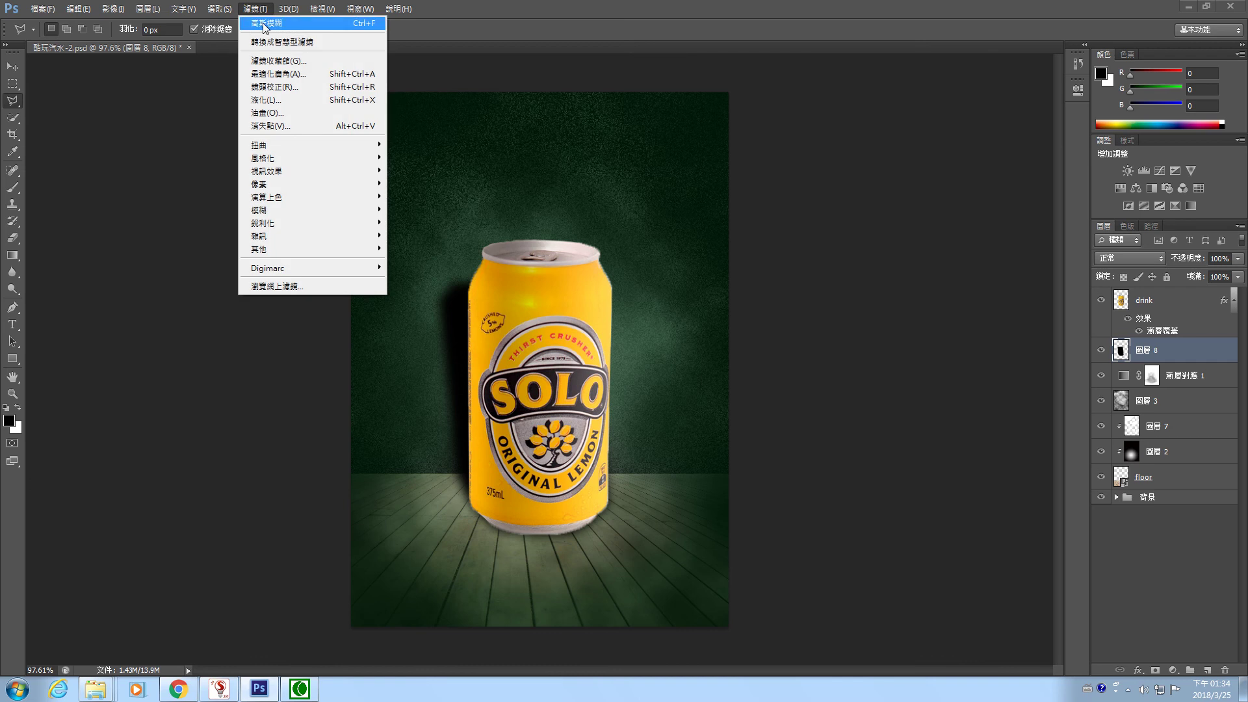
mouse_move(398, 9)
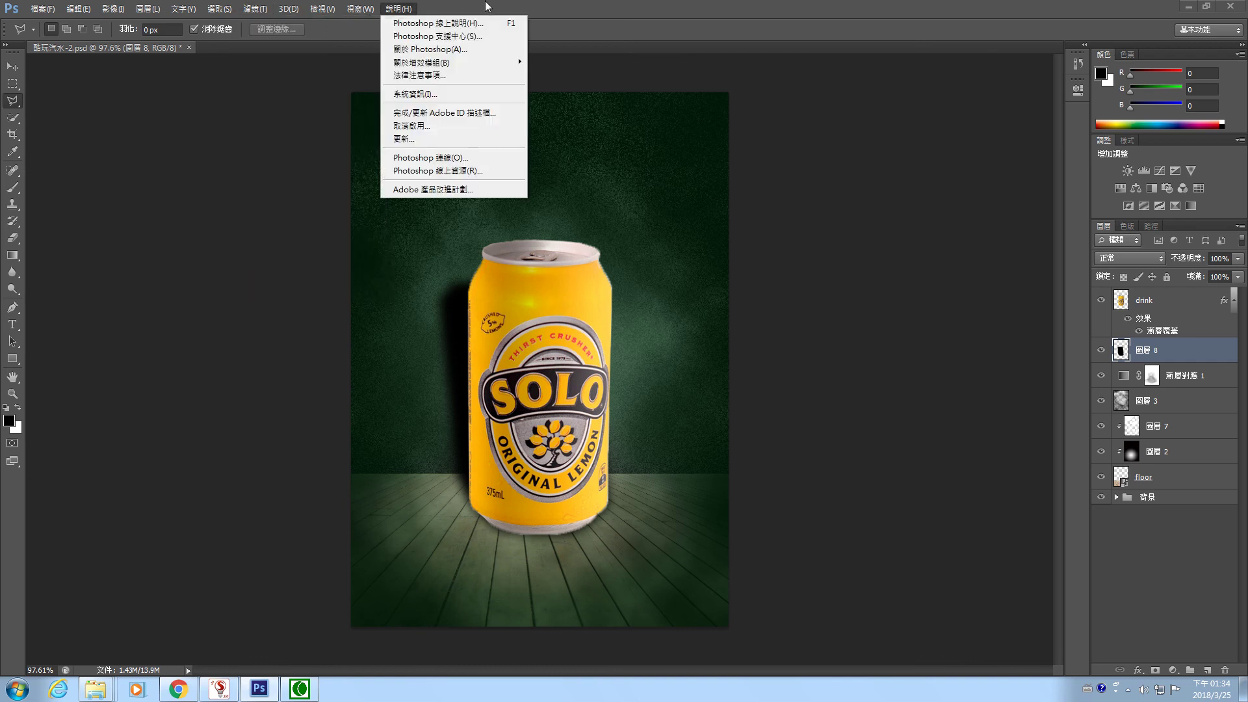
click(596, 11)
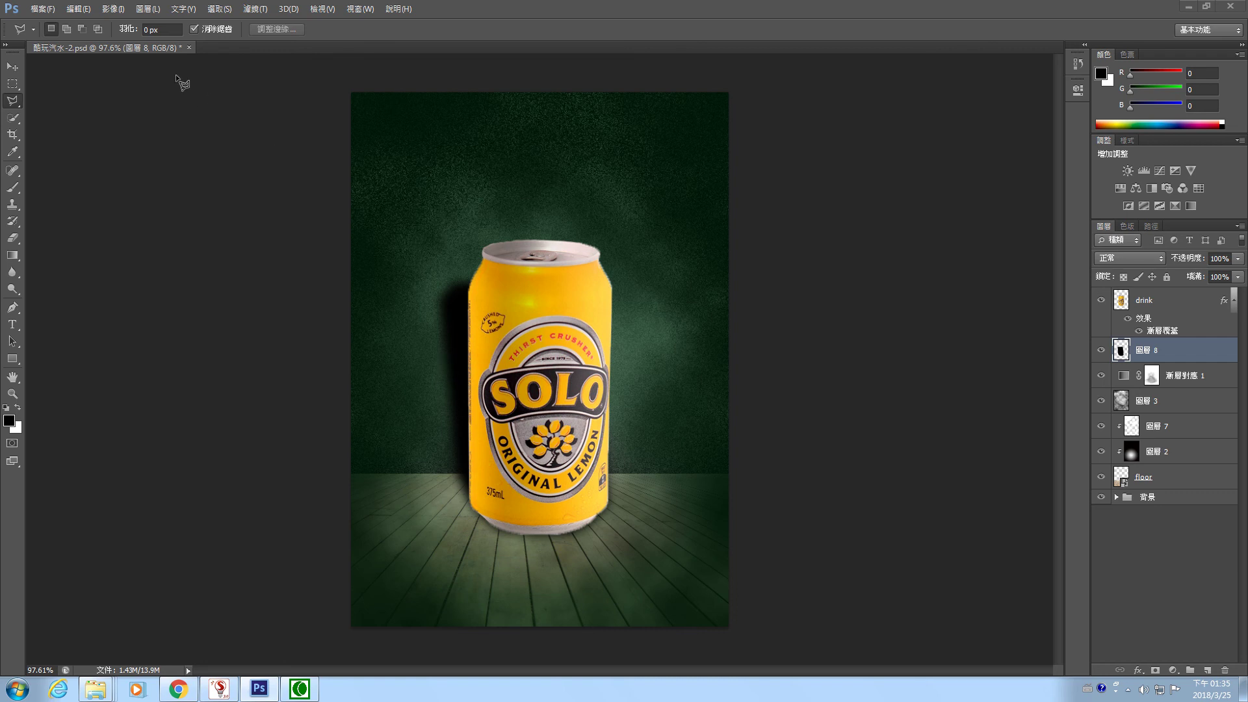
click(220, 9)
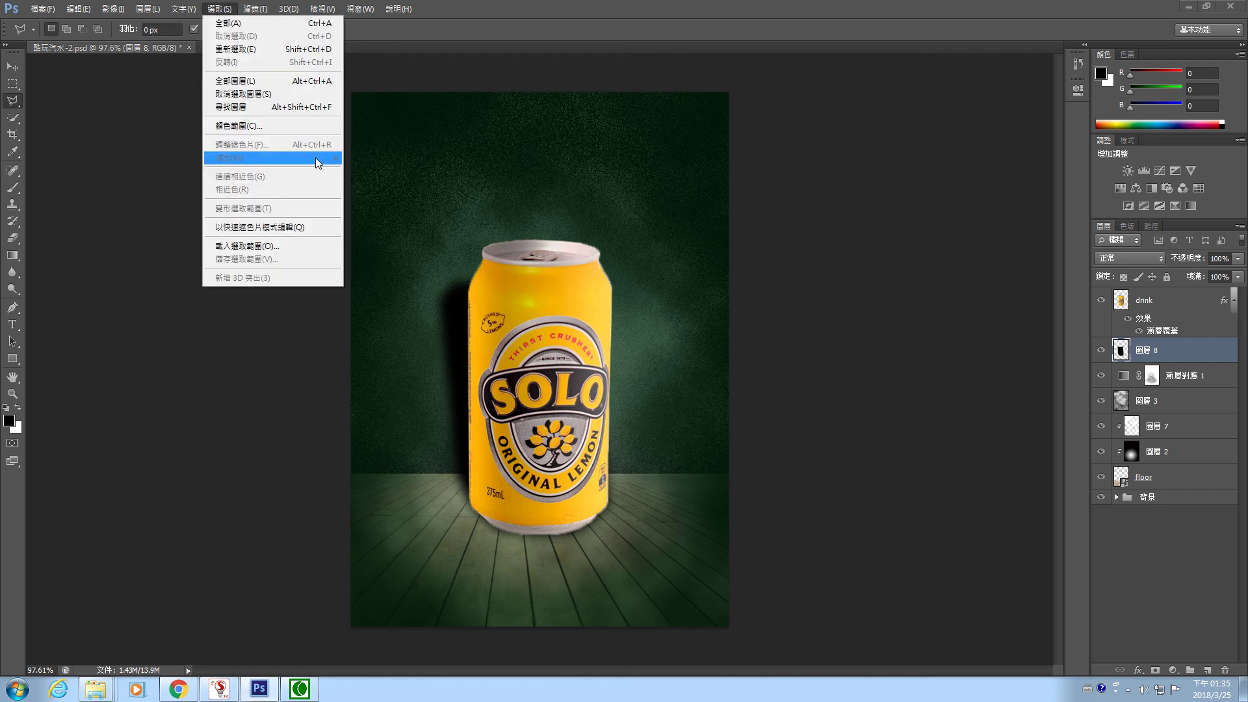
click(462, 30)
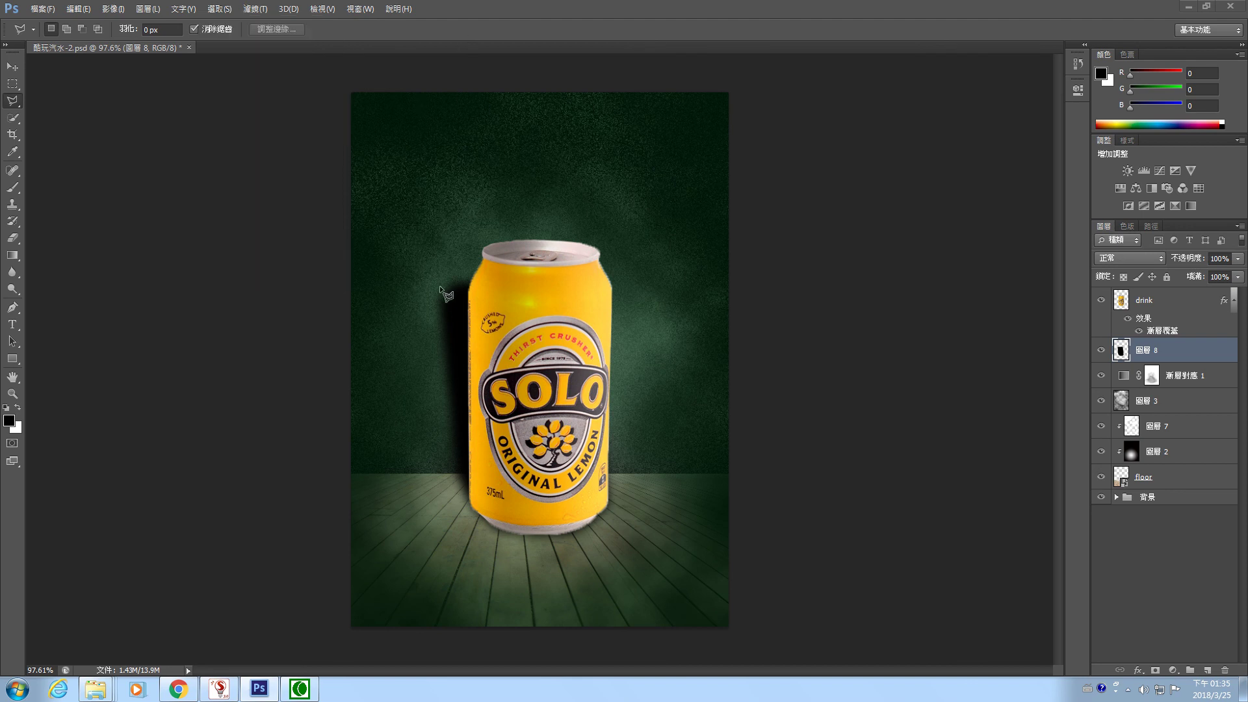
click(256, 9)
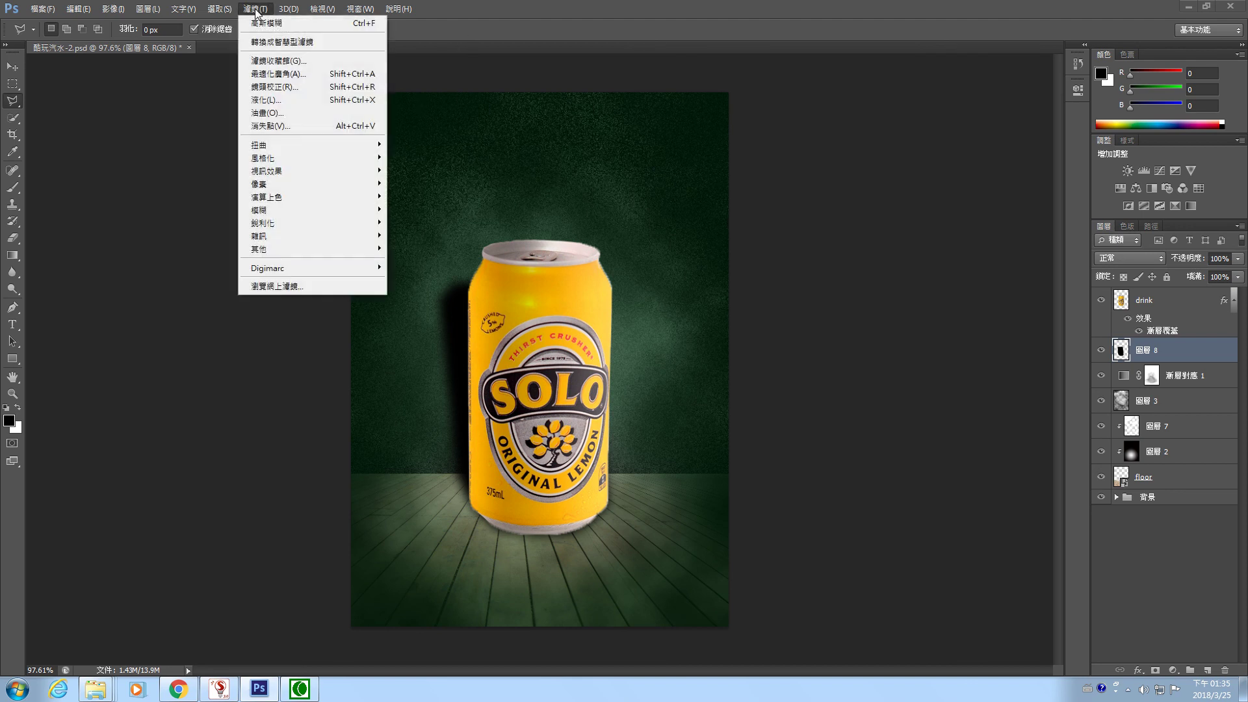
mouse_move(297, 213)
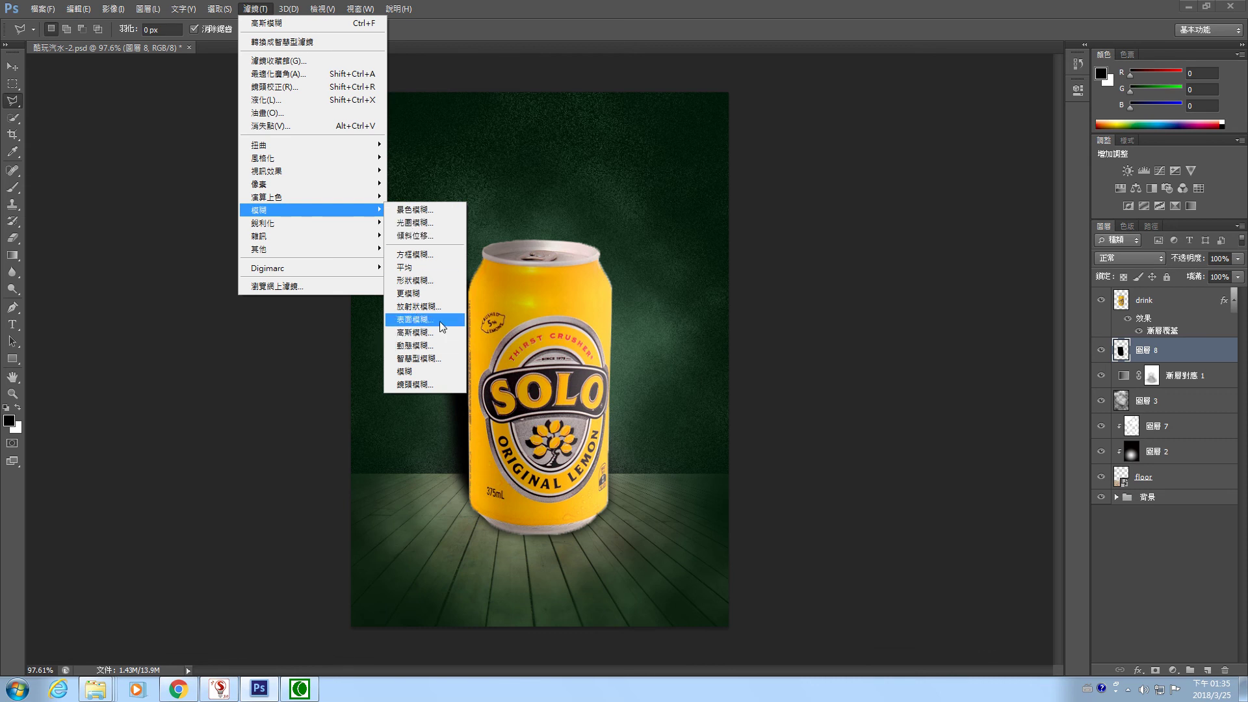
click(849, 334)
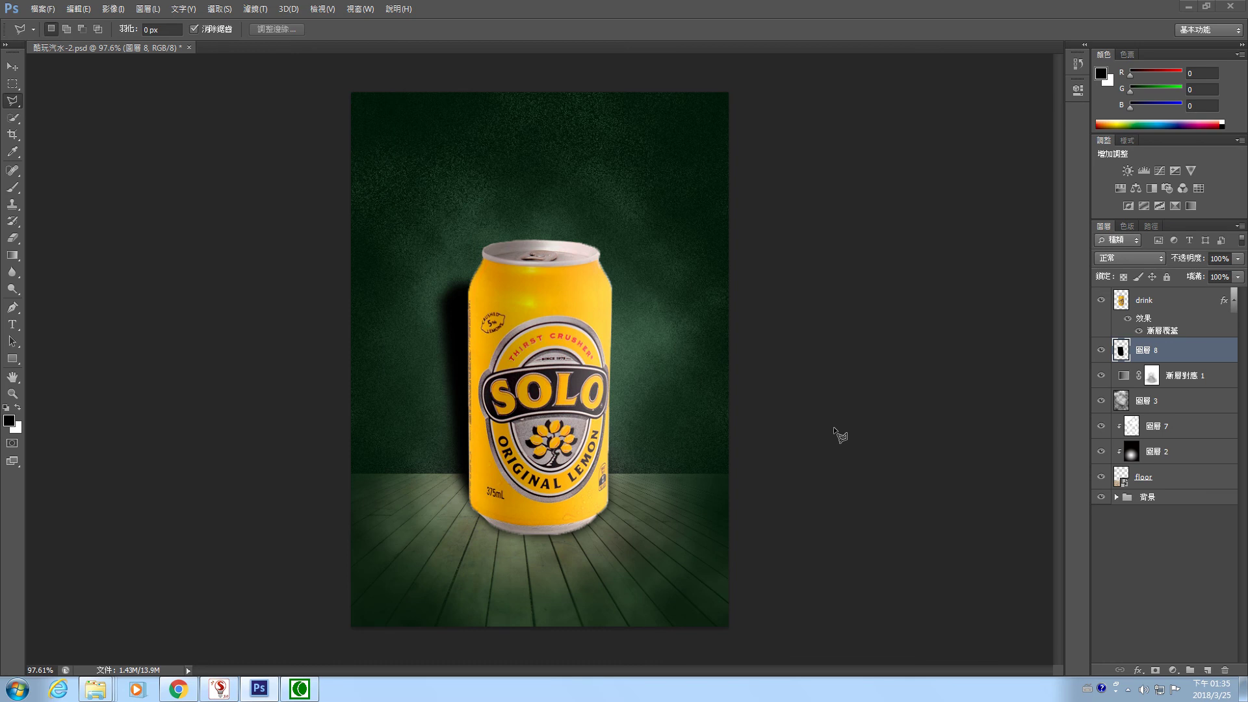
click(315, 684)
click(71, 67)
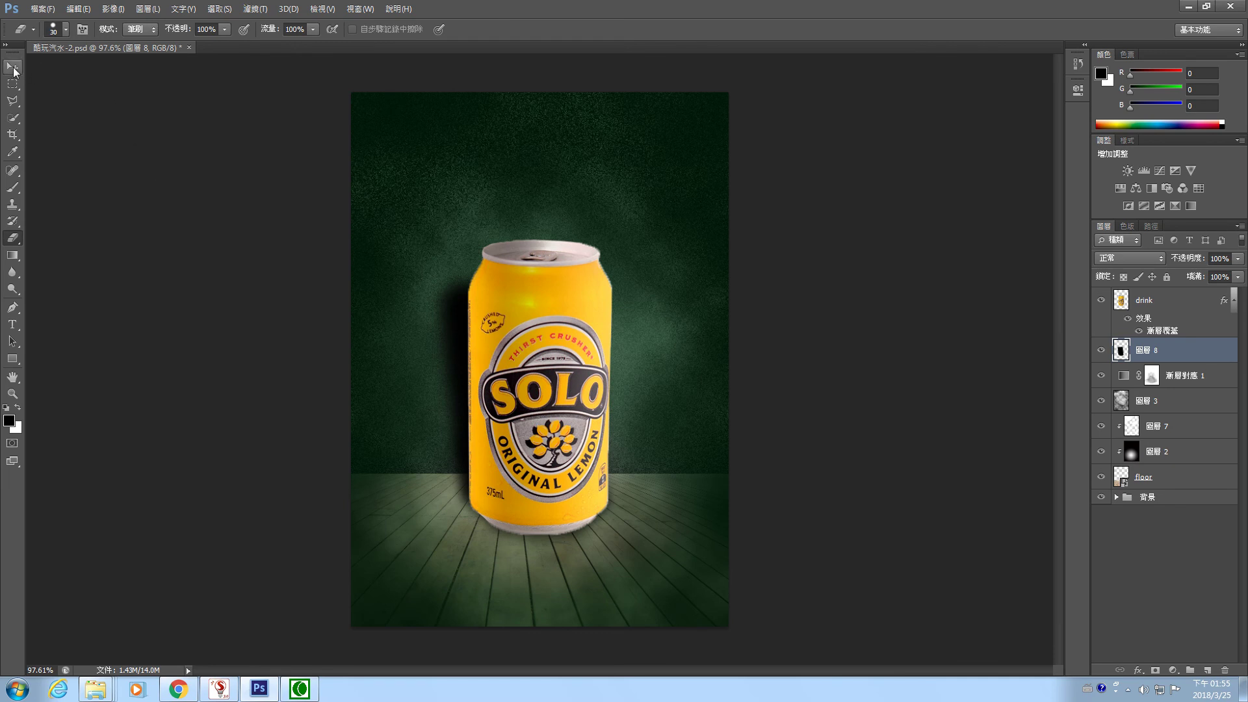
Hide the can and try the Overlay and Soft Light blend modes on shadow layer 圖層 8, showing the can again
click(13, 68)
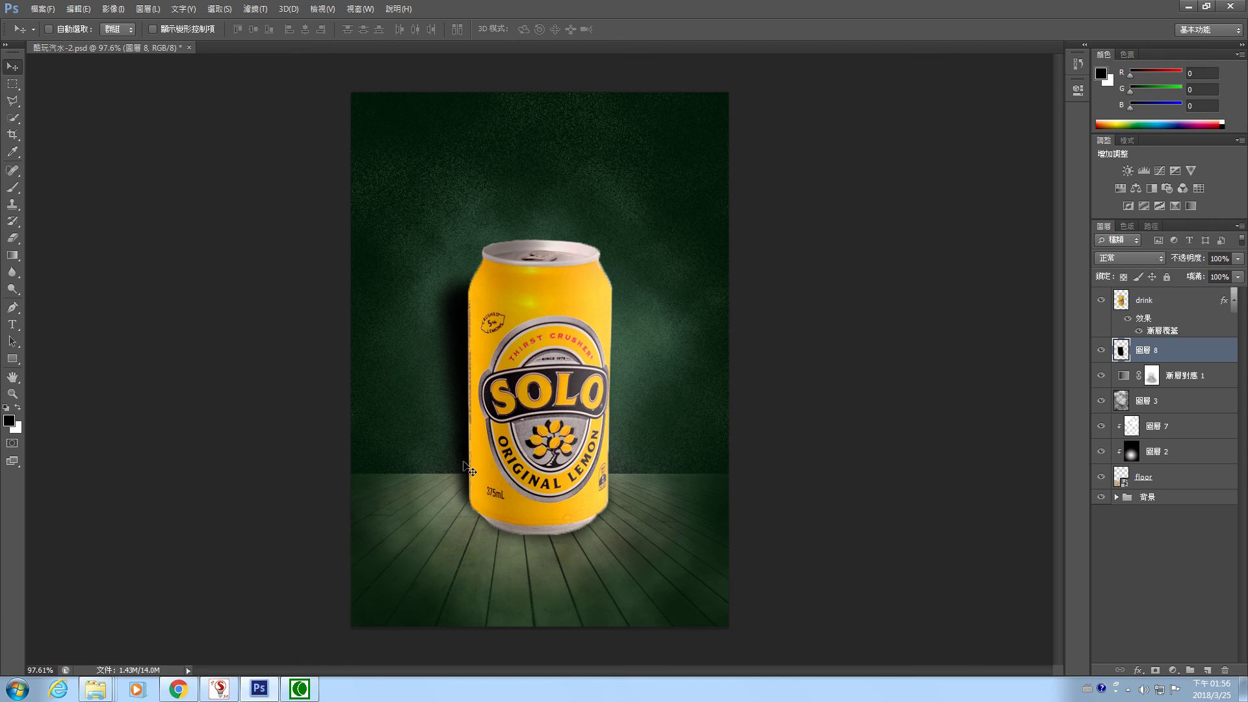
click(1101, 299)
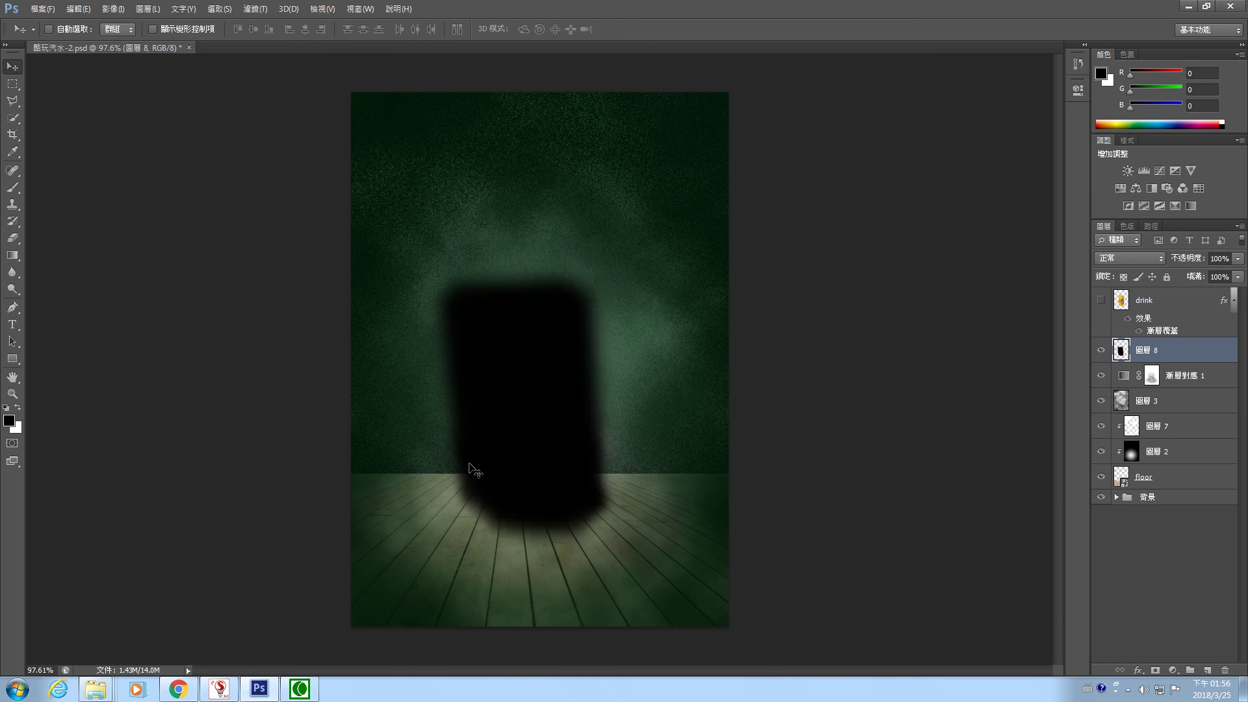
click(1157, 260)
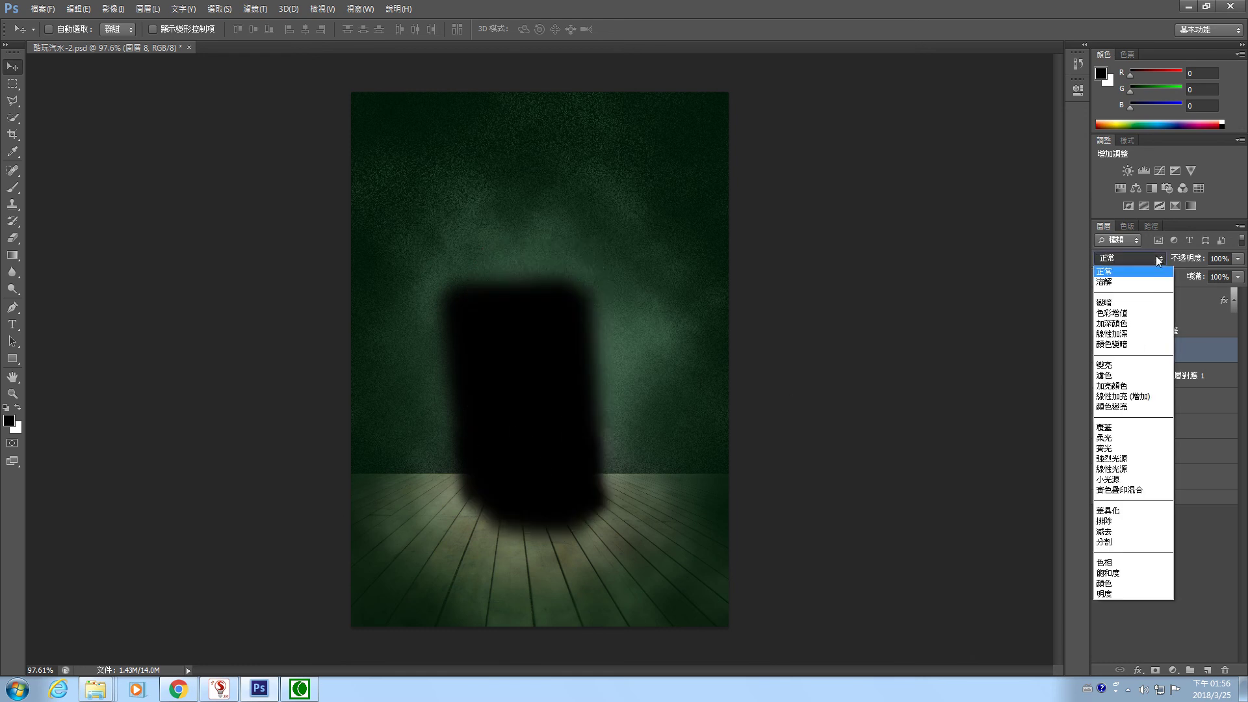
click(1124, 428)
key(shift+plus)
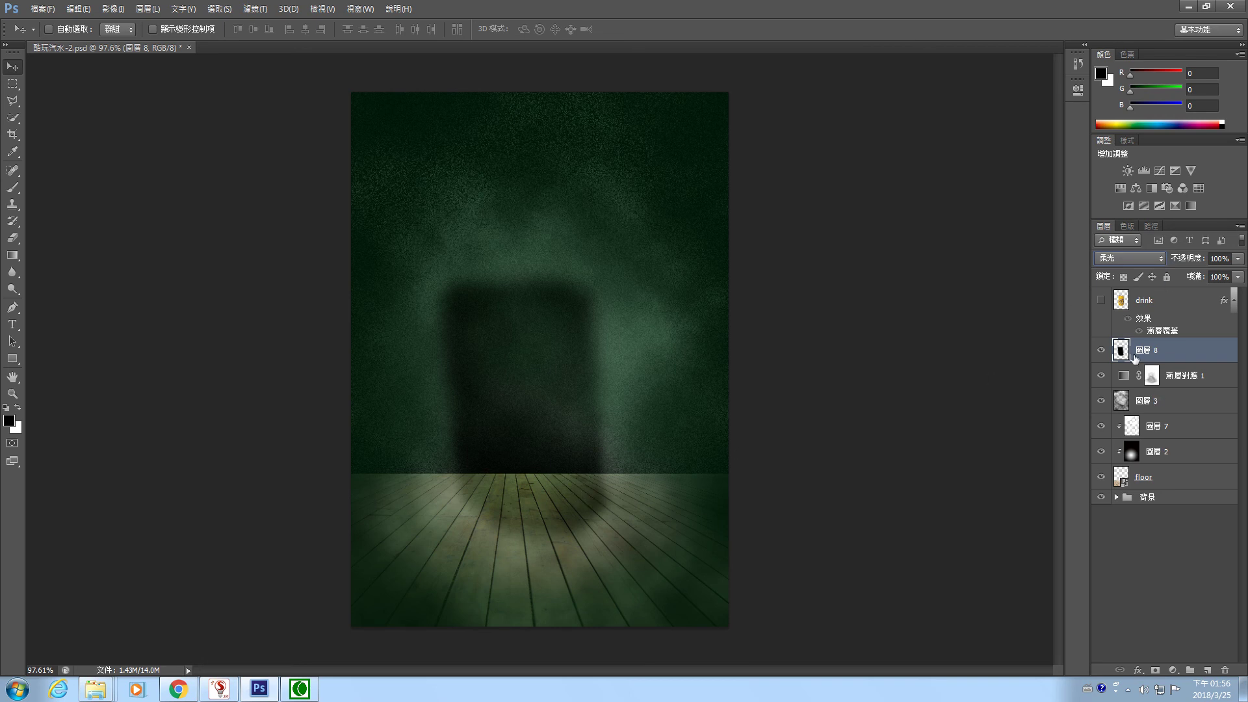
click(1100, 300)
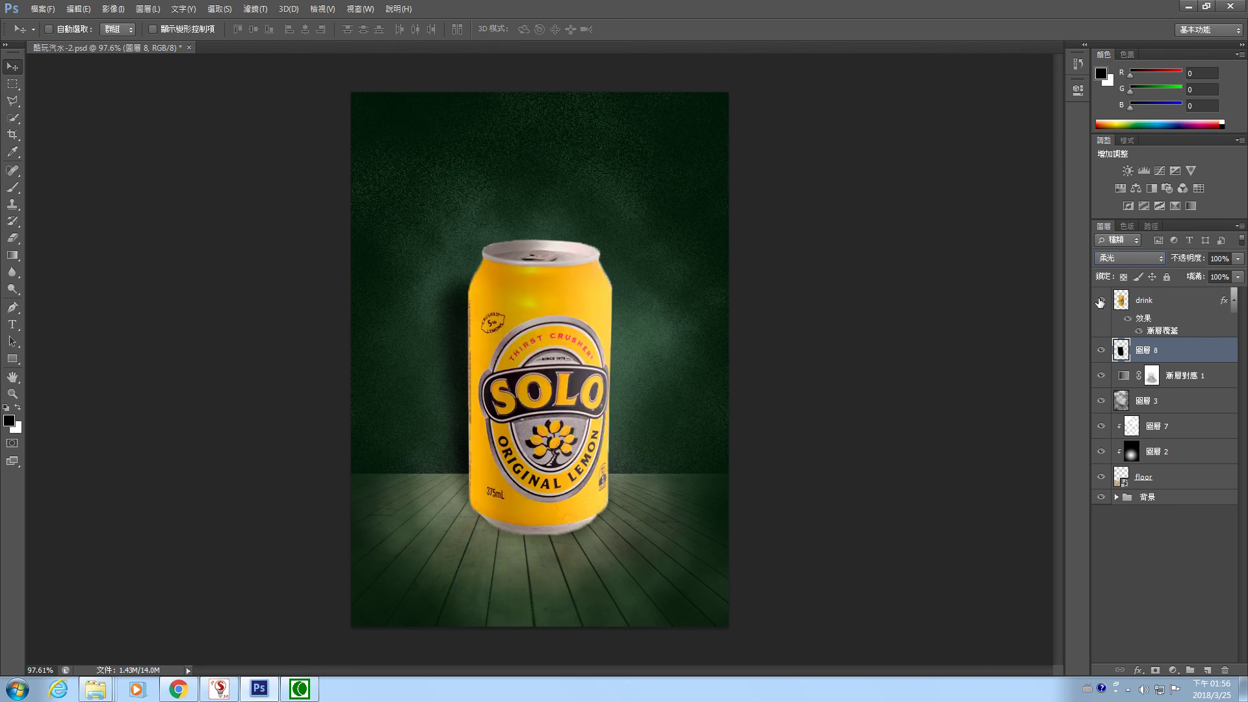
Try further blend modes on shadow layer 圖層 8, from Darken through Lighten, Overlay, Soft Light and Hard Light to Pin Light, with the can hidden
click(1148, 258)
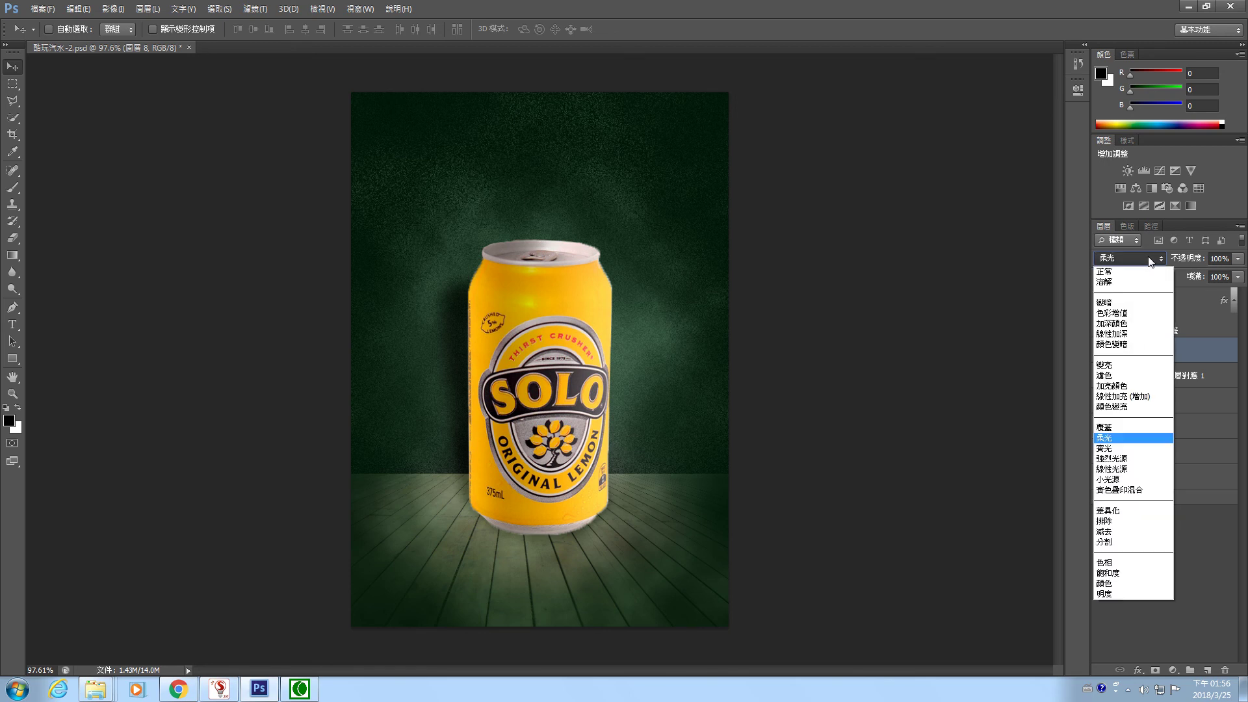
click(1124, 299)
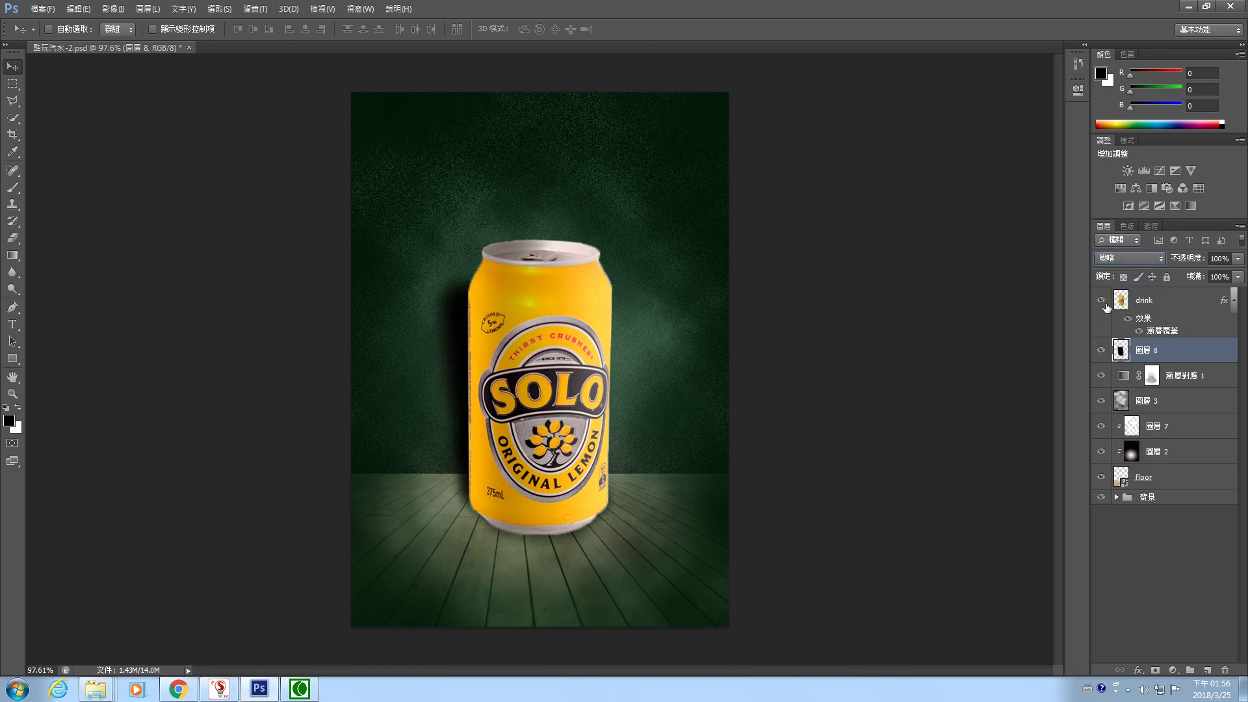
click(1100, 300)
key(Down)
key(Down)
key(Down)
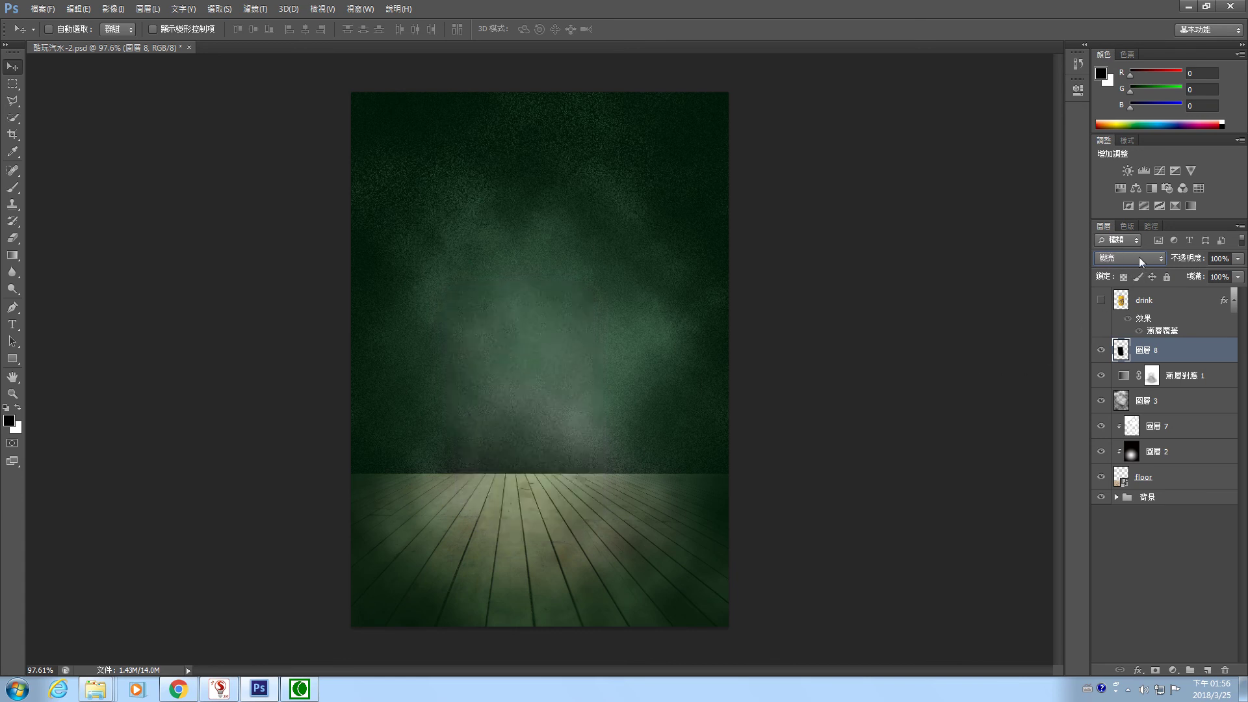
key(Down)
key(Down)
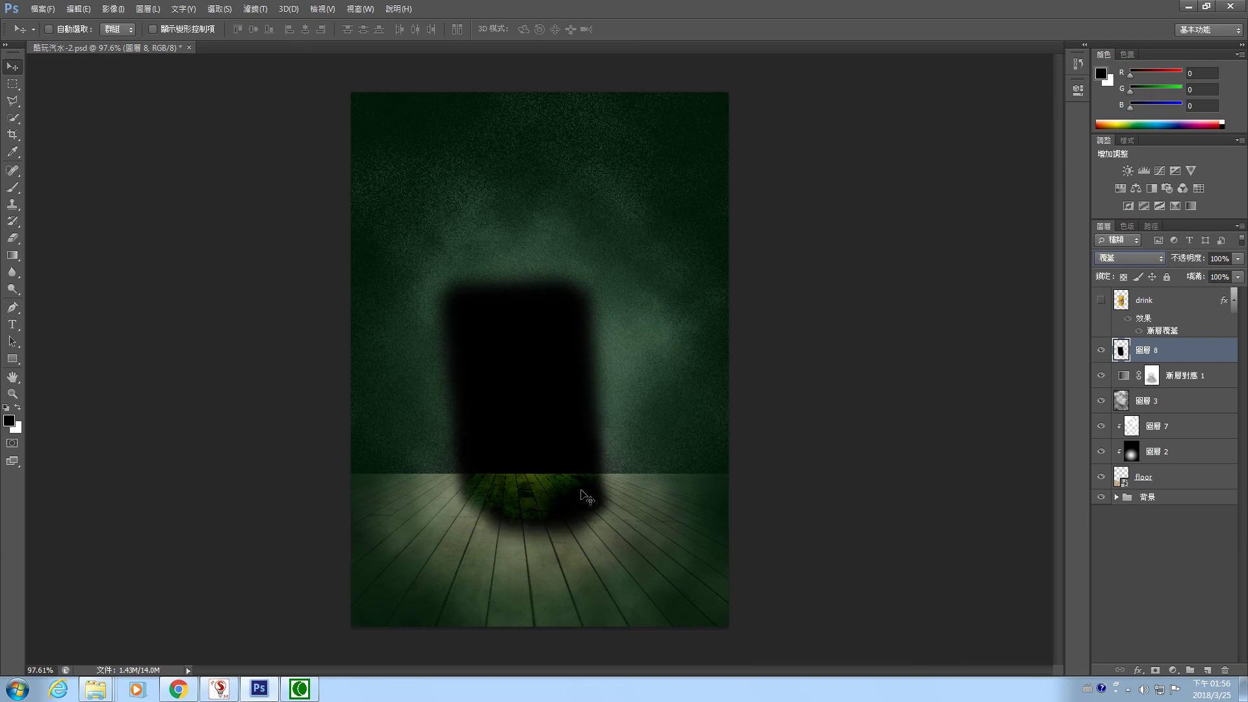
key(Down)
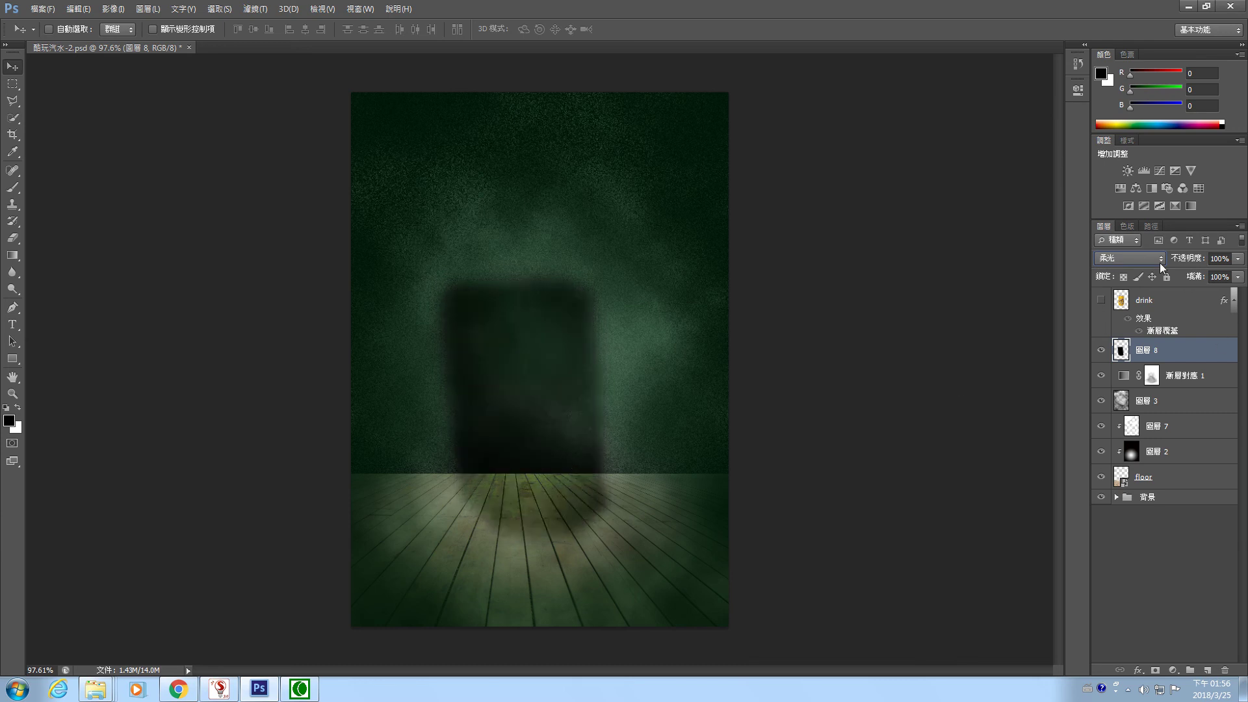
key(Down)
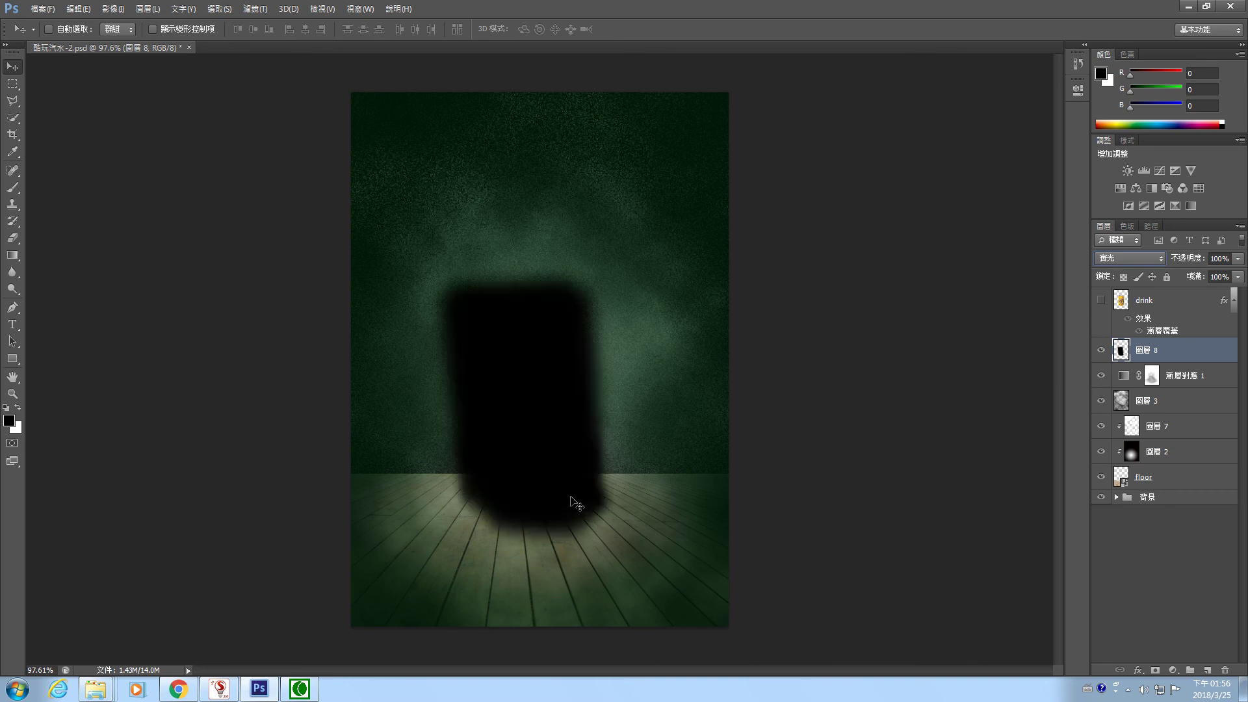
key(Down)
key(Down)
Set 圖層 8 to Normal blend mode at 70% opacity and show the drink layer
click(1161, 259)
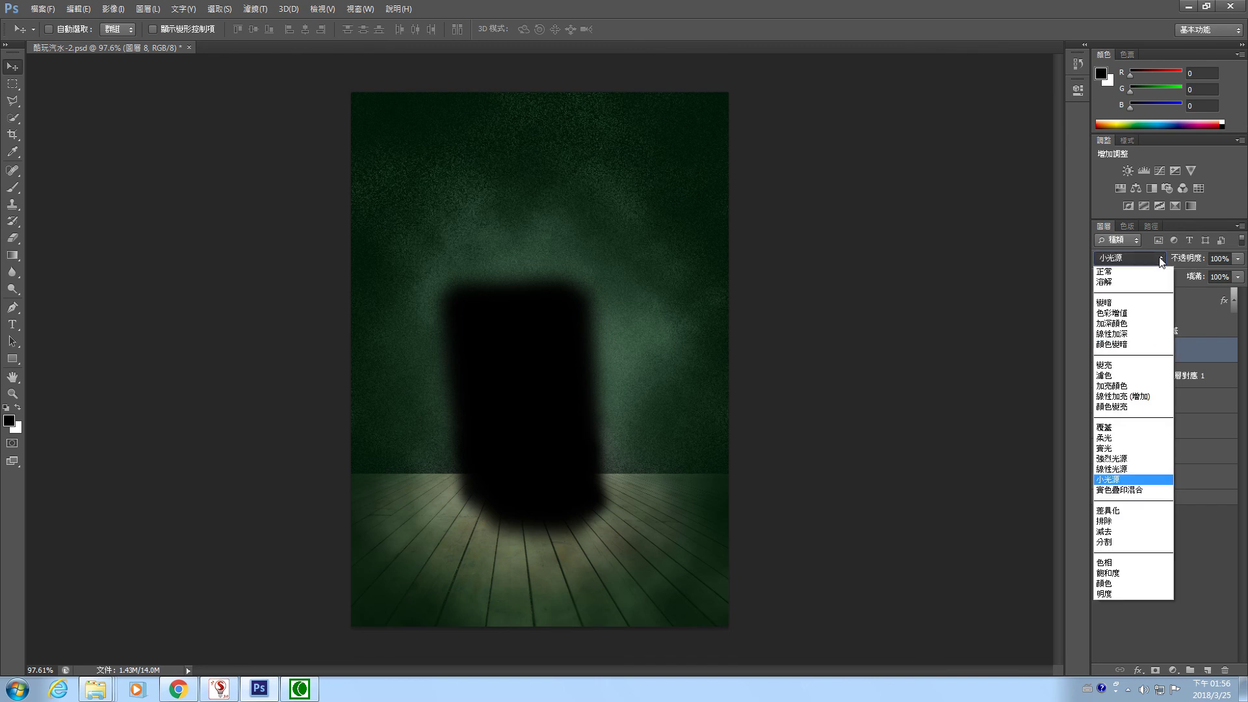
click(1105, 272)
click(1238, 258)
drag(1207, 271, 1210, 272)
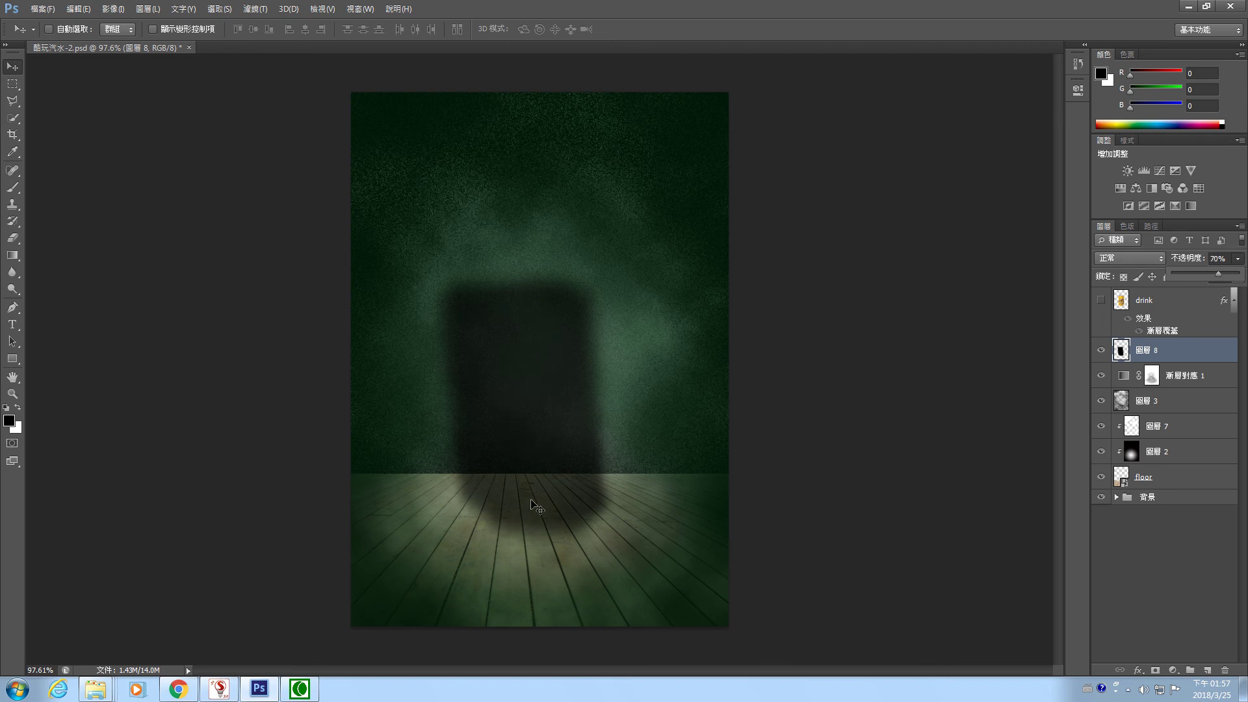
click(1101, 301)
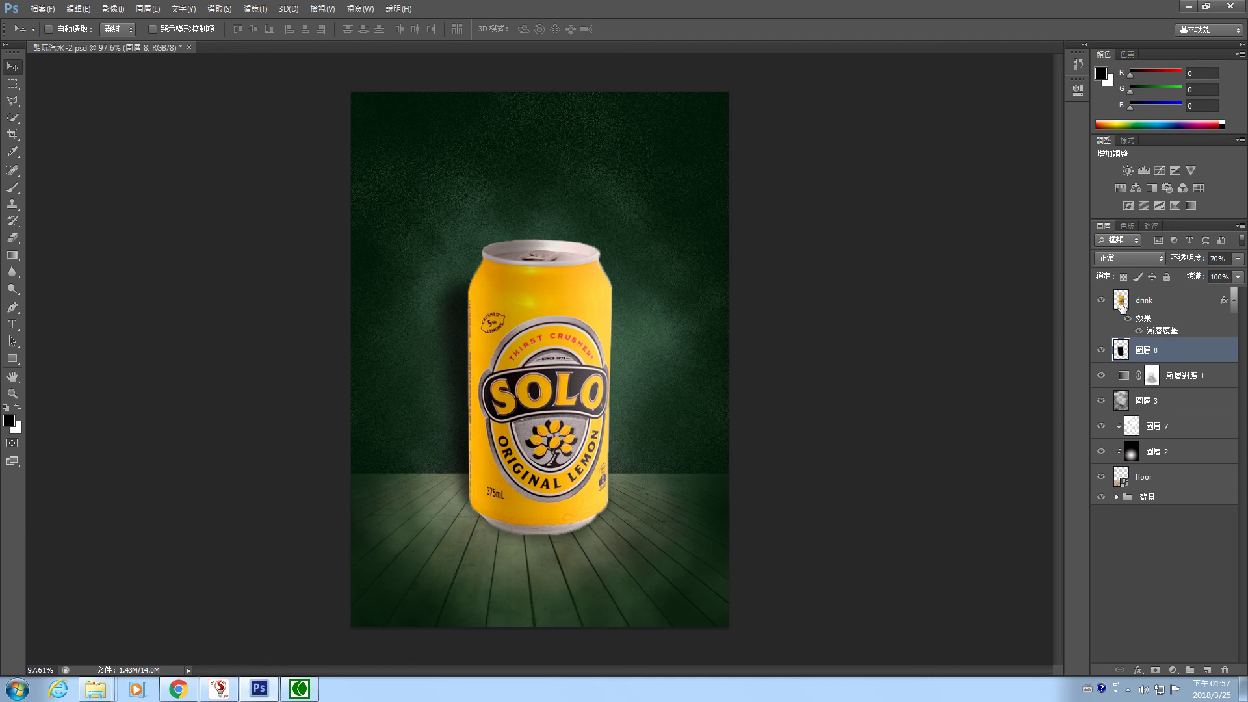
Fill the can's outline with black on a new layer below the drink layer, and hide shadow layer 圖層 8
ctrl+click(1124, 304)
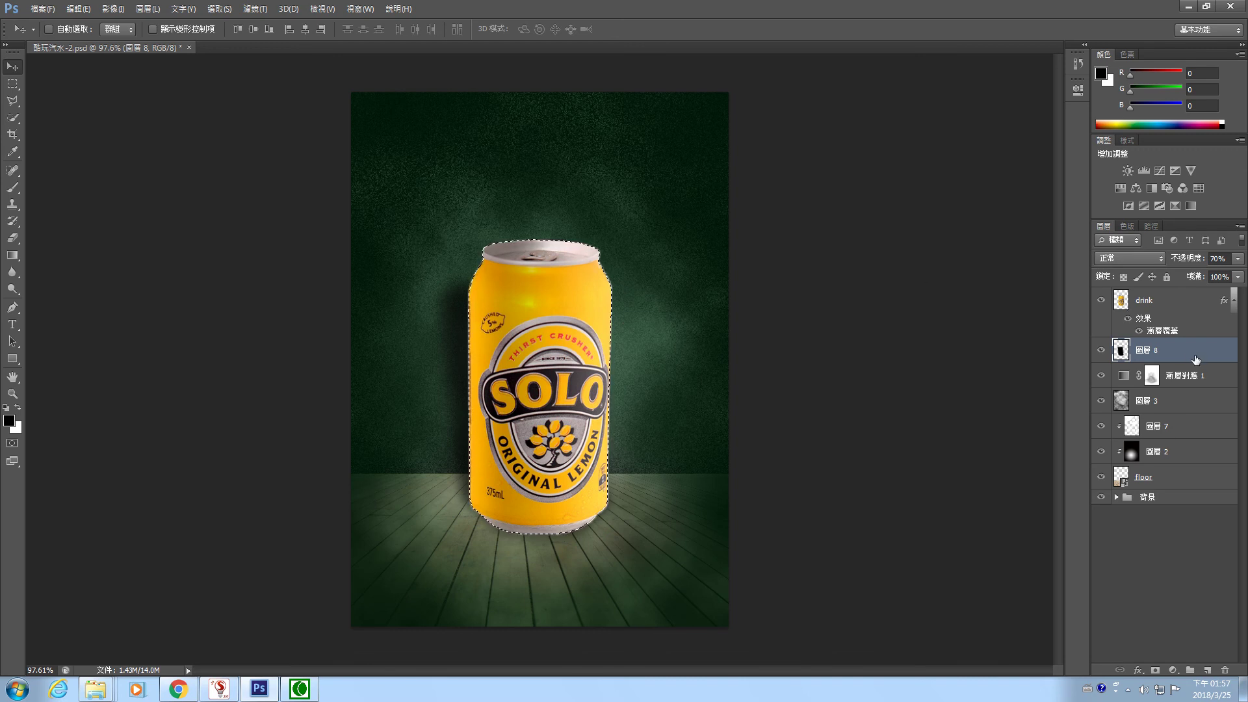
click(1208, 670)
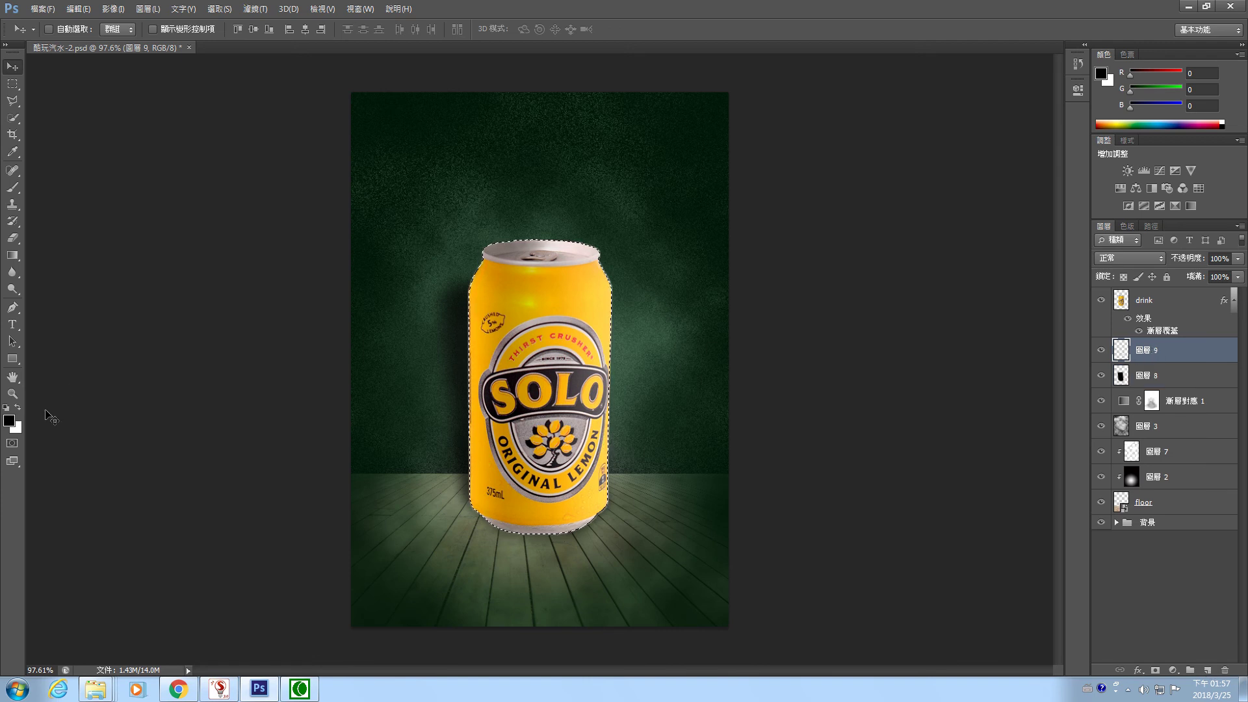
key(alt+Delete)
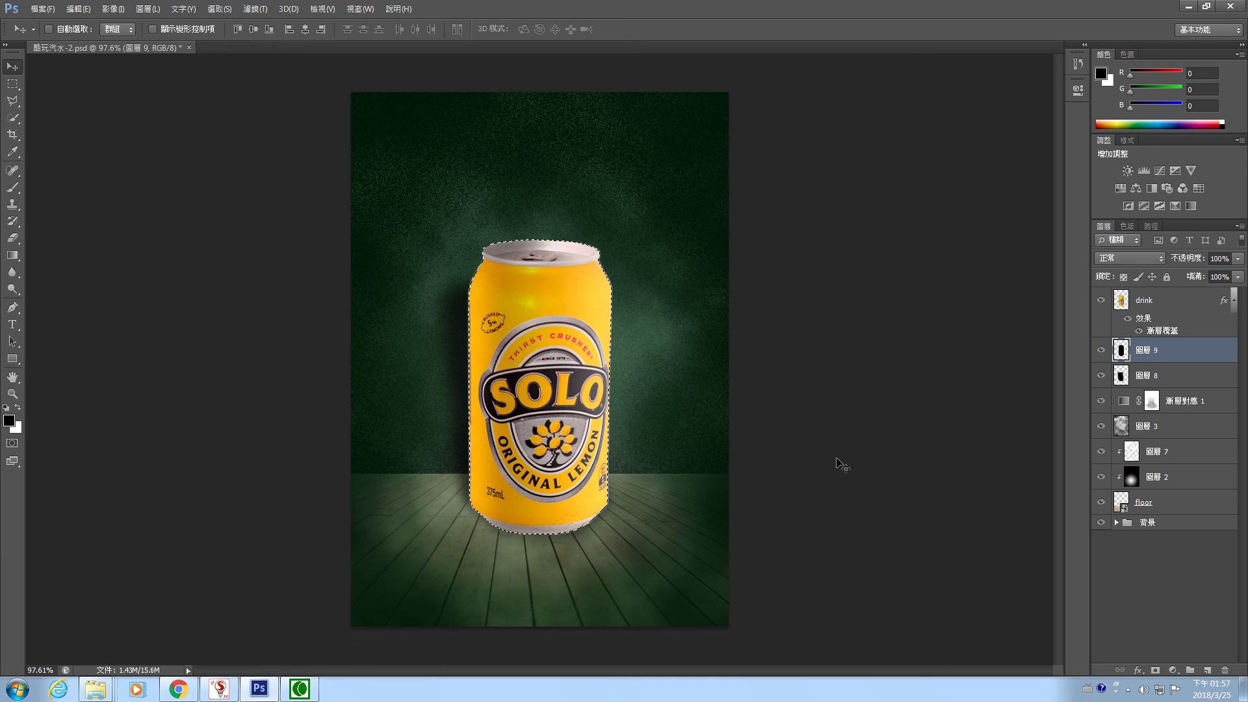
click(1101, 300)
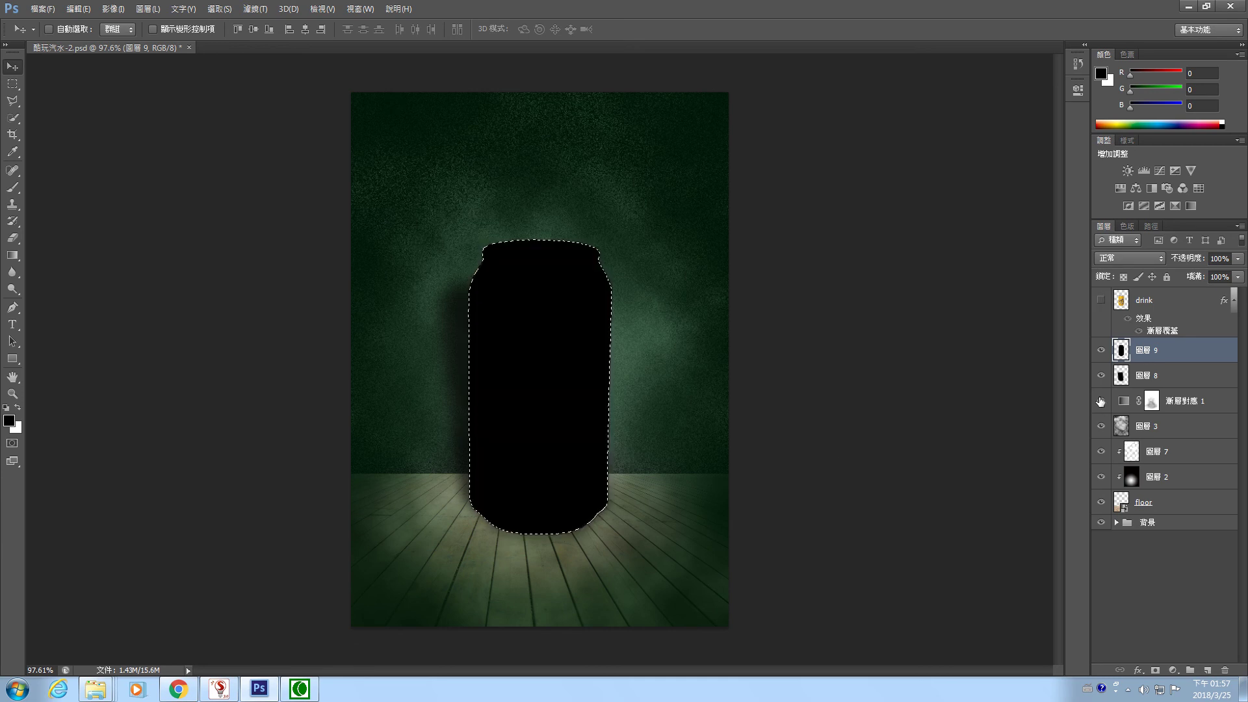
click(1101, 375)
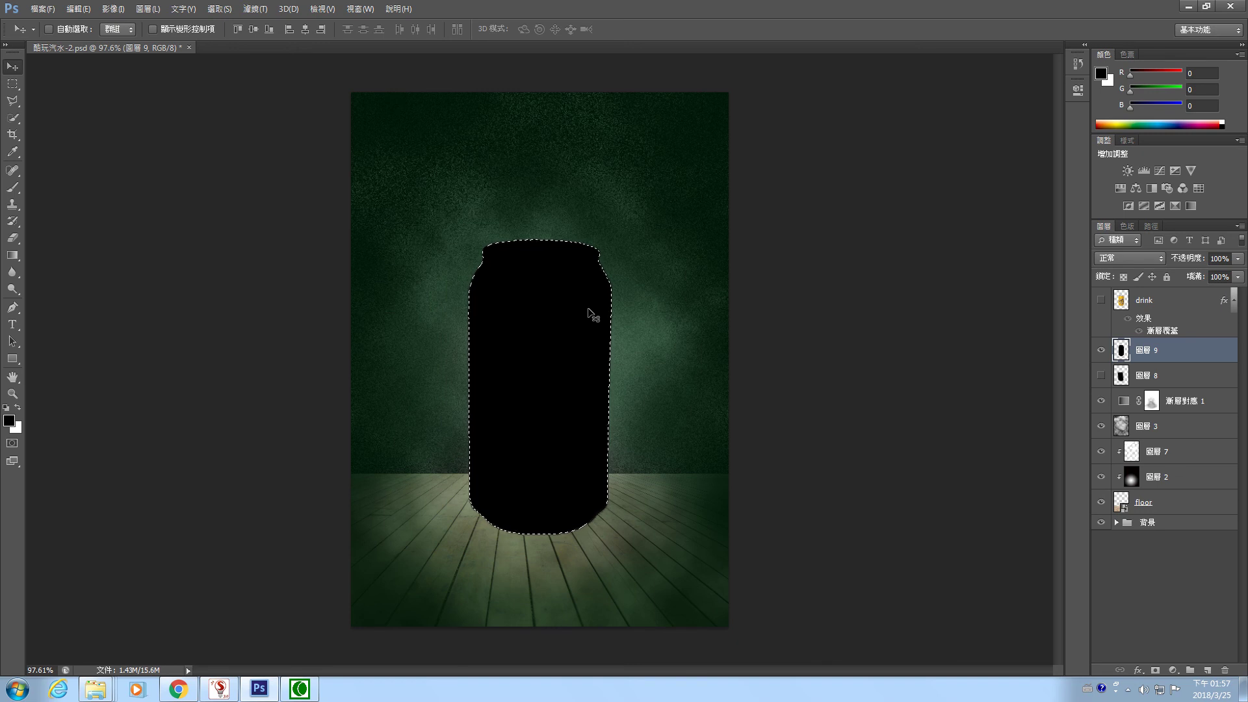
click(1101, 300)
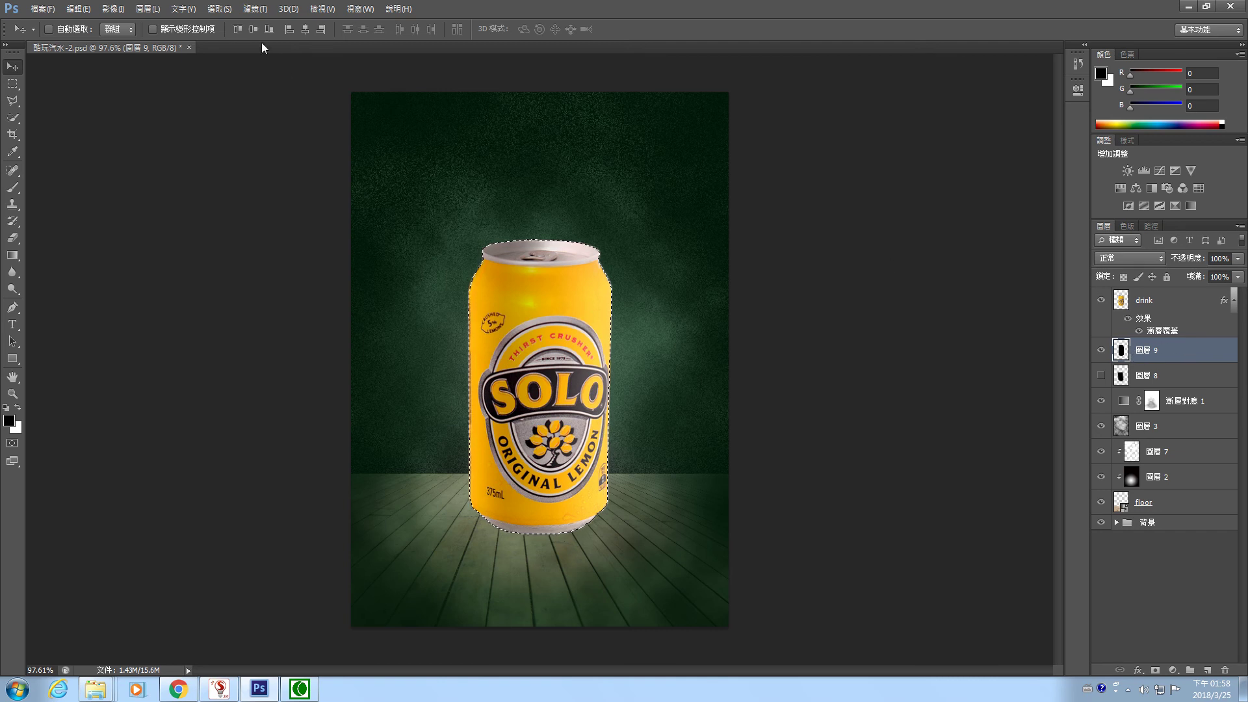
Skew the black can shape to the left by about 5.5° and scale its height to about 89.7%
click(78, 8)
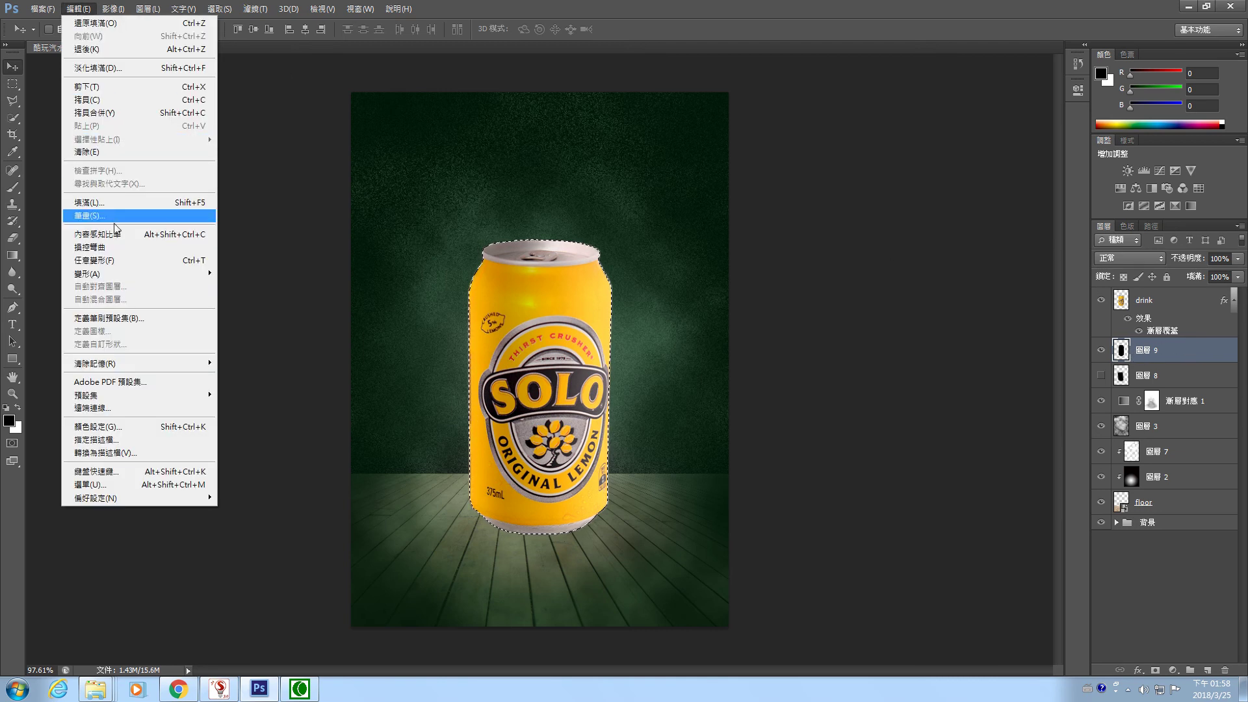
mouse_move(123, 274)
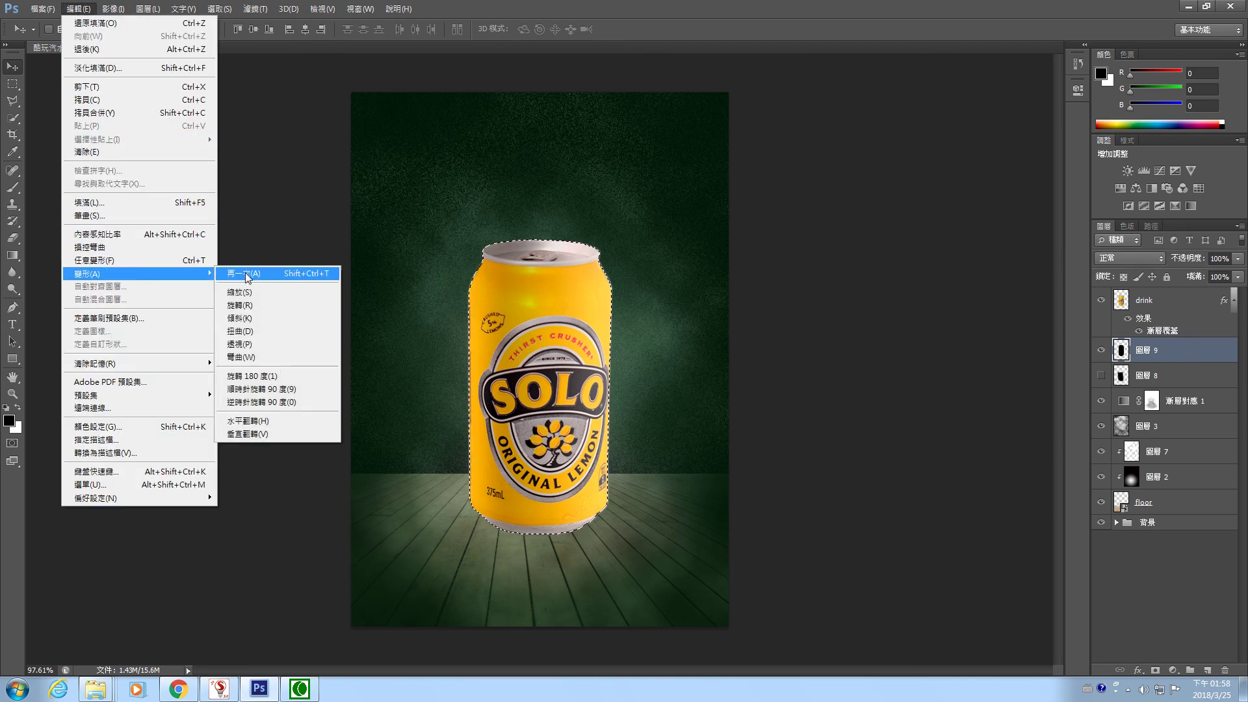
click(241, 319)
drag(537, 241, 509, 242)
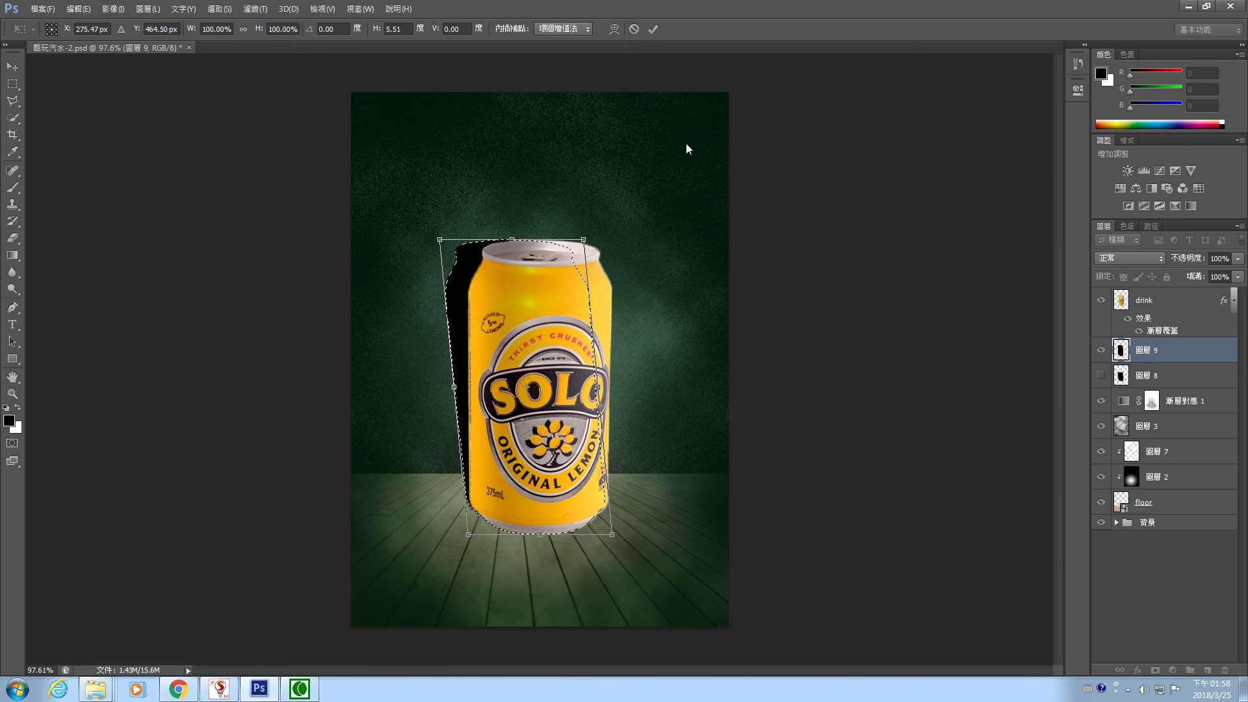
click(78, 8)
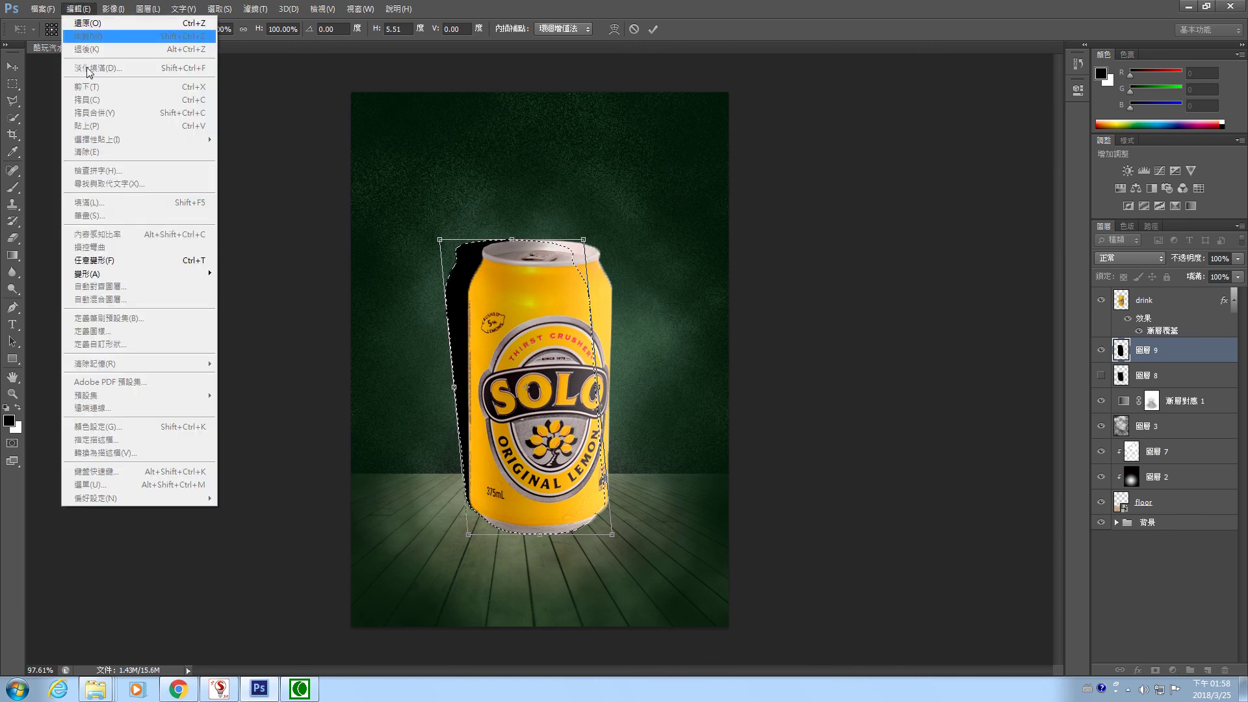
mouse_move(107, 277)
click(259, 291)
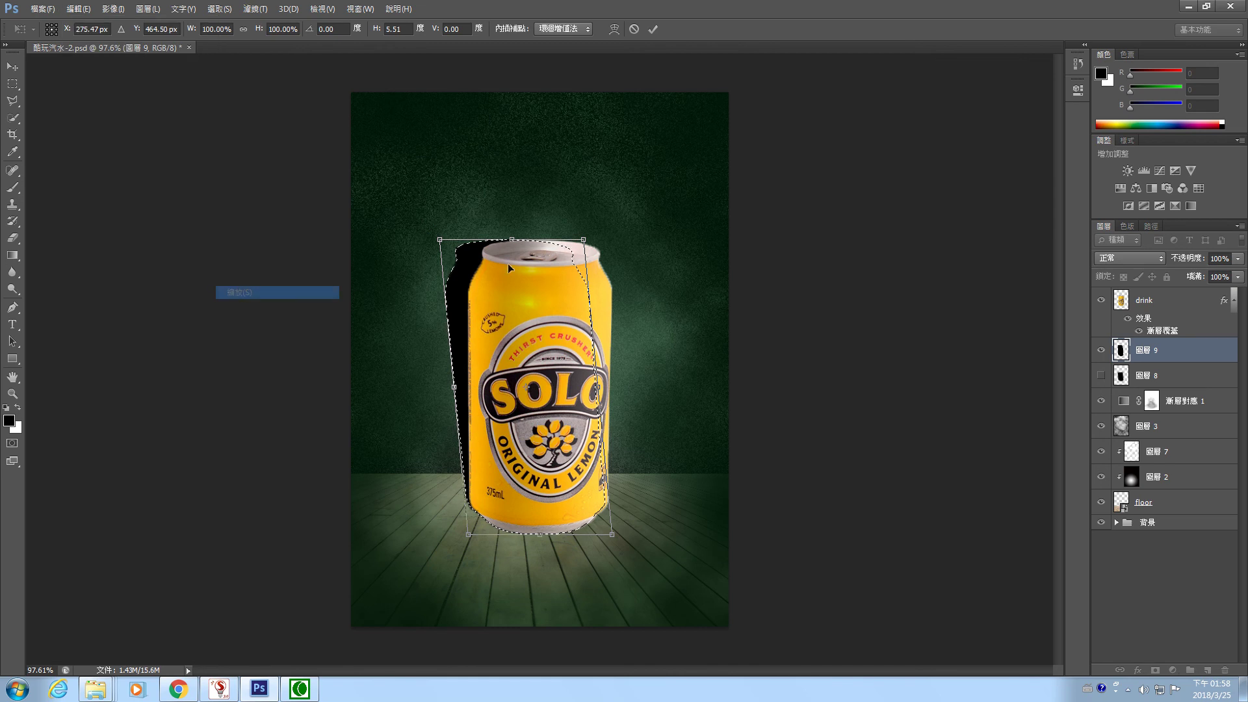
drag(511, 240, 516, 269)
Skew the black can shape further left to about 7.3° and apply the transformation
click(78, 8)
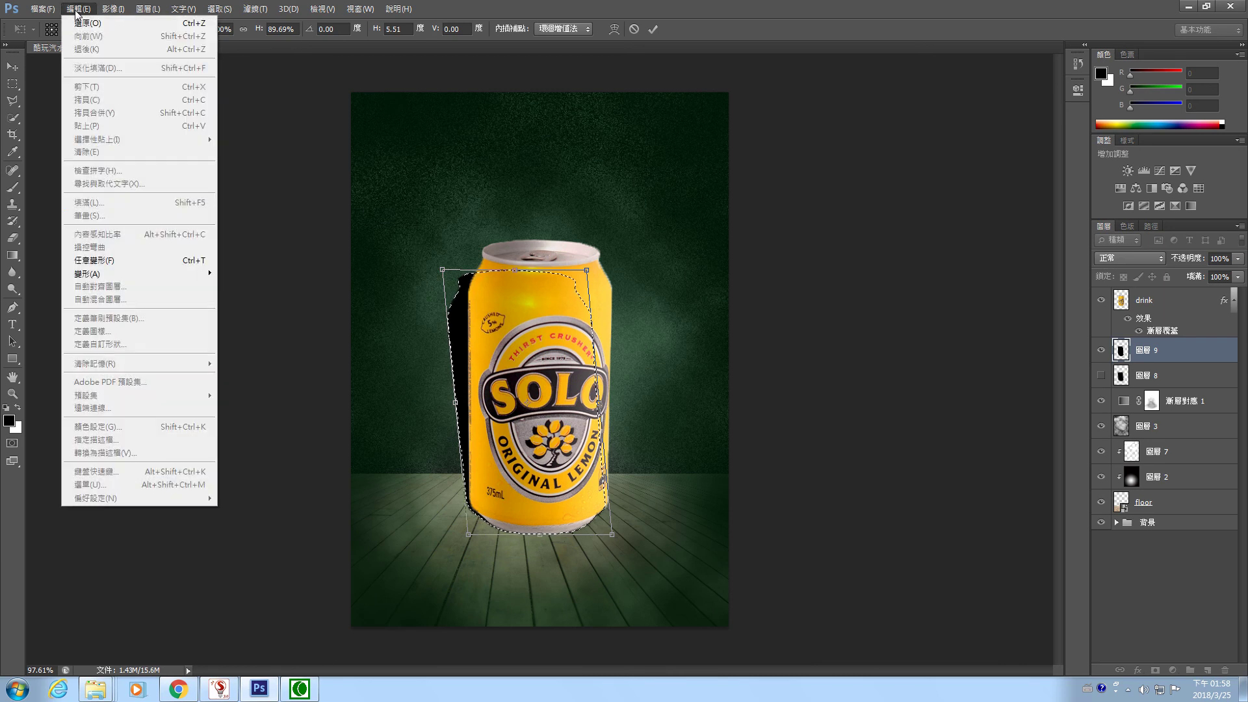
mouse_move(122, 276)
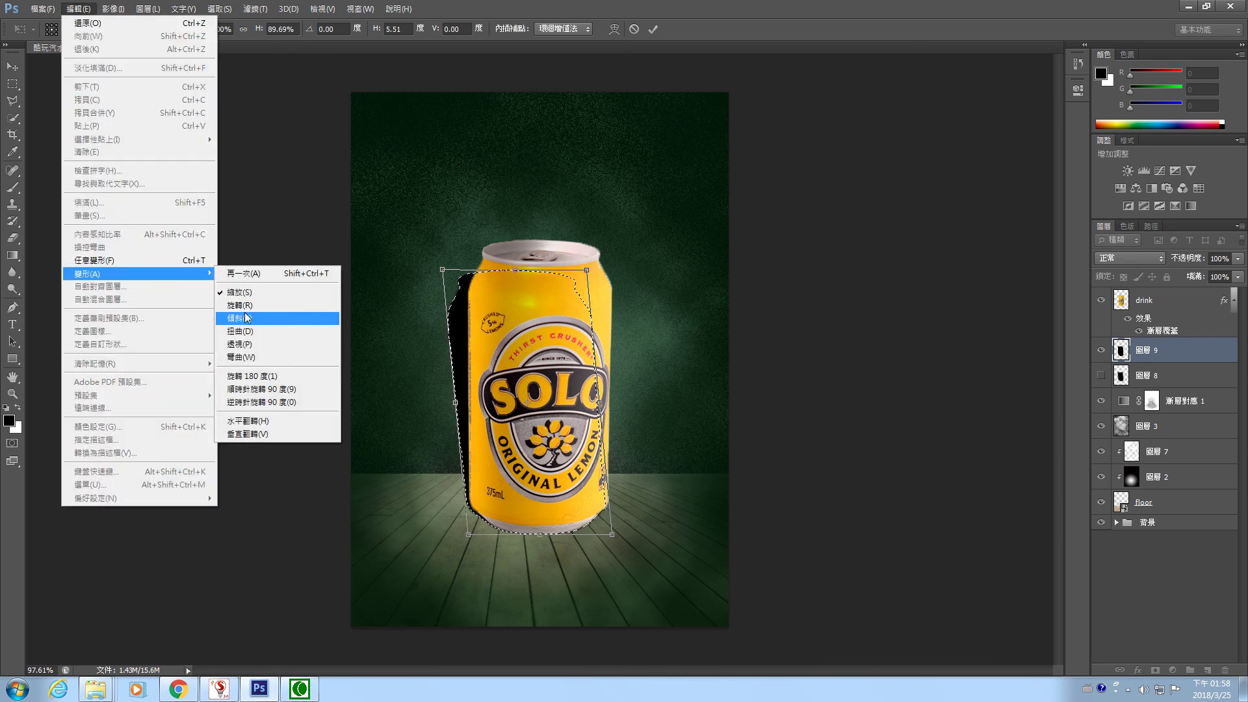
click(249, 312)
drag(516, 271, 509, 271)
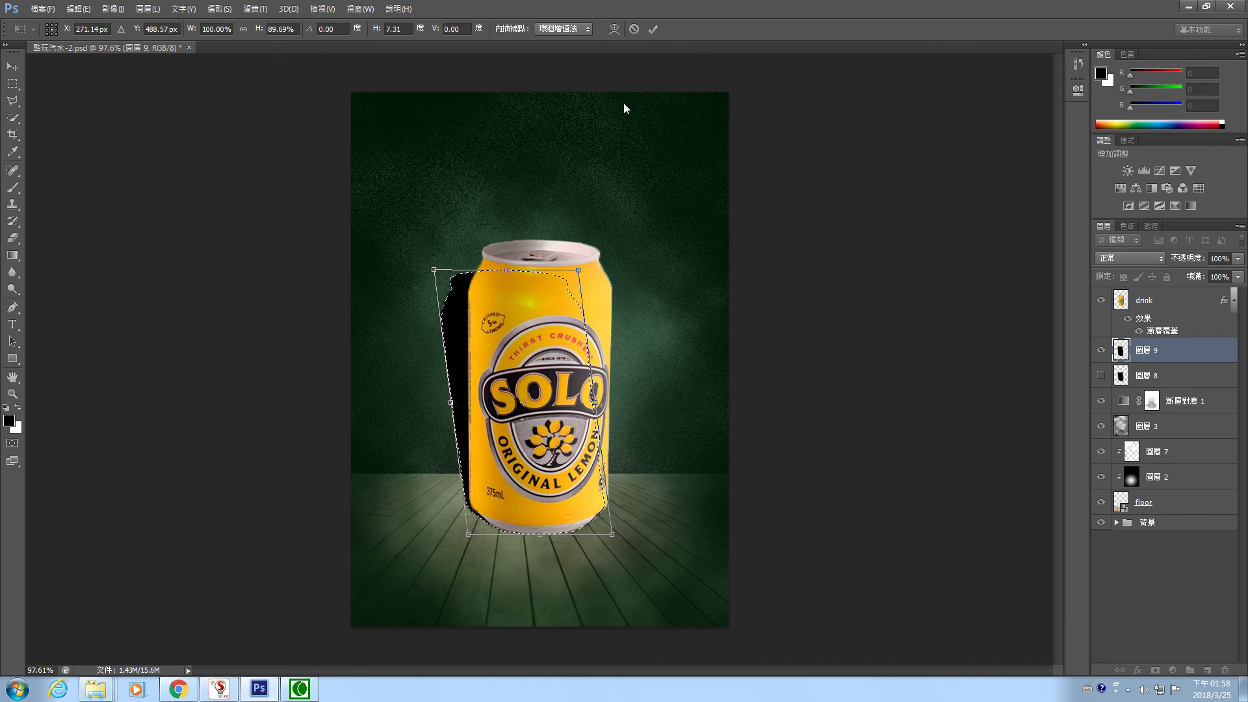
click(652, 30)
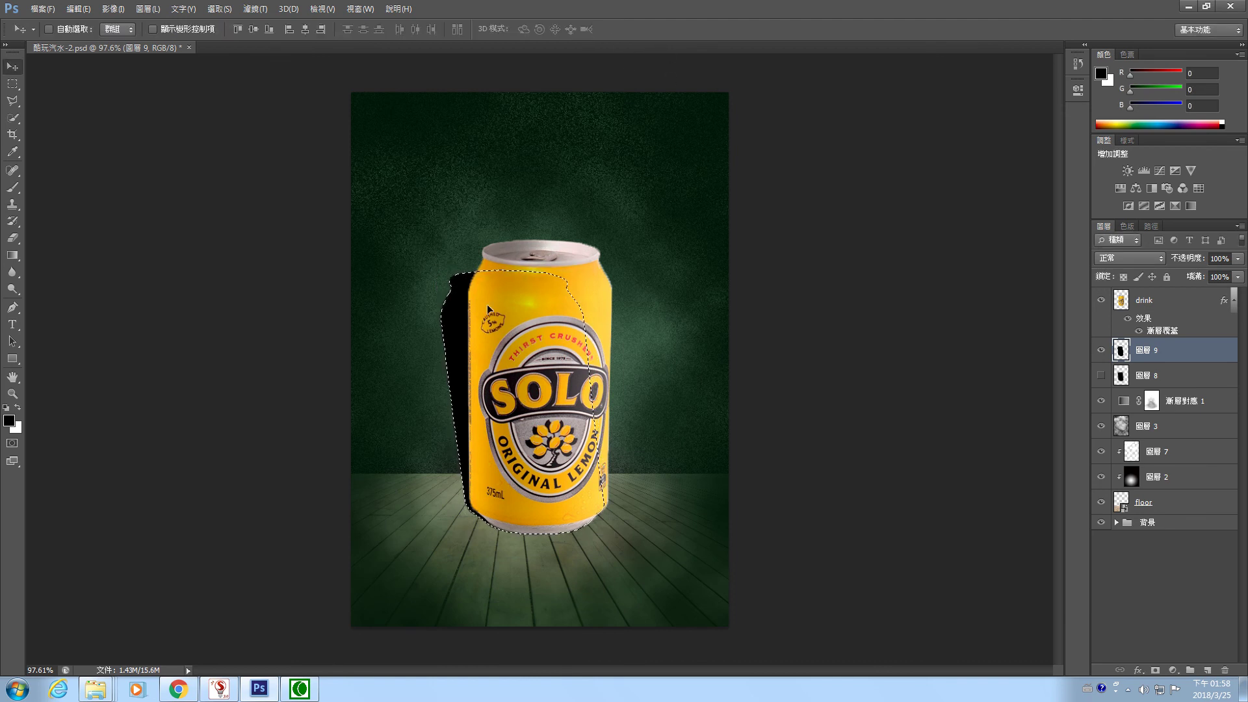
Deselect the black can shape and reapply the last Gaussian Blur to it on 圖層 9
key(ctrl+d)
click(255, 9)
click(267, 22)
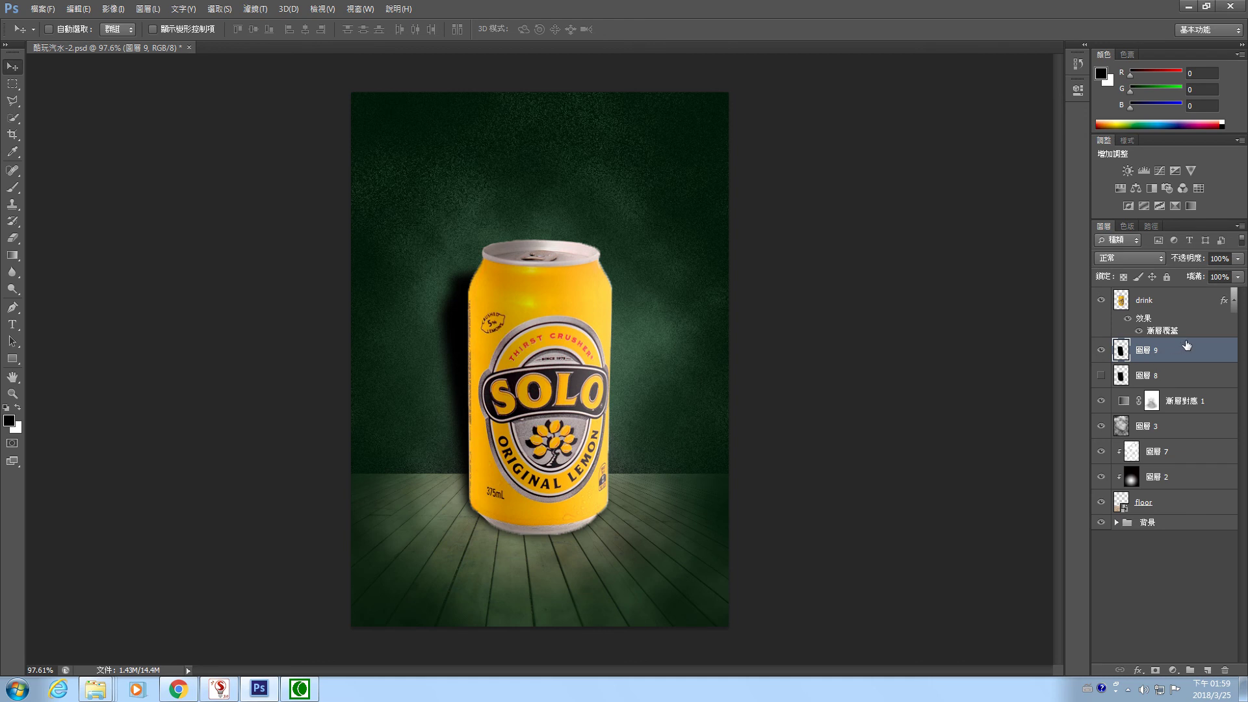
Set the opacity of 圖層 9 to 60% and check the shadow with the can temporarily hidden
click(1239, 258)
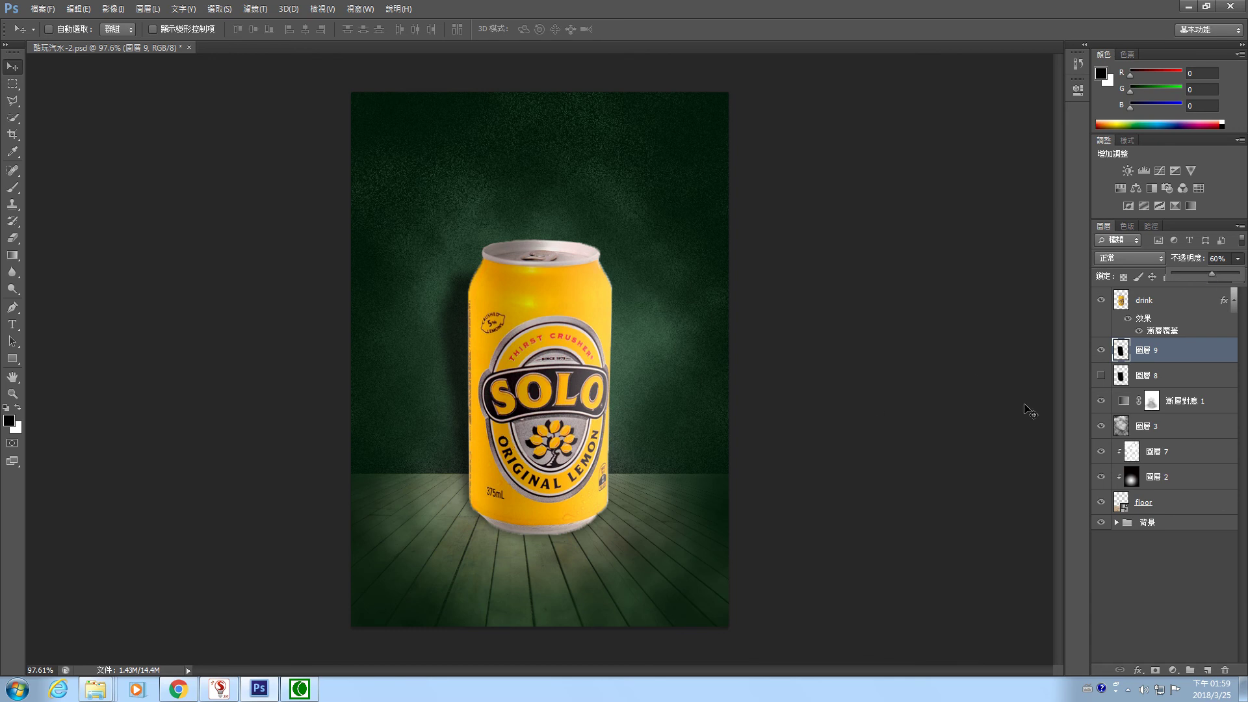
click(1101, 300)
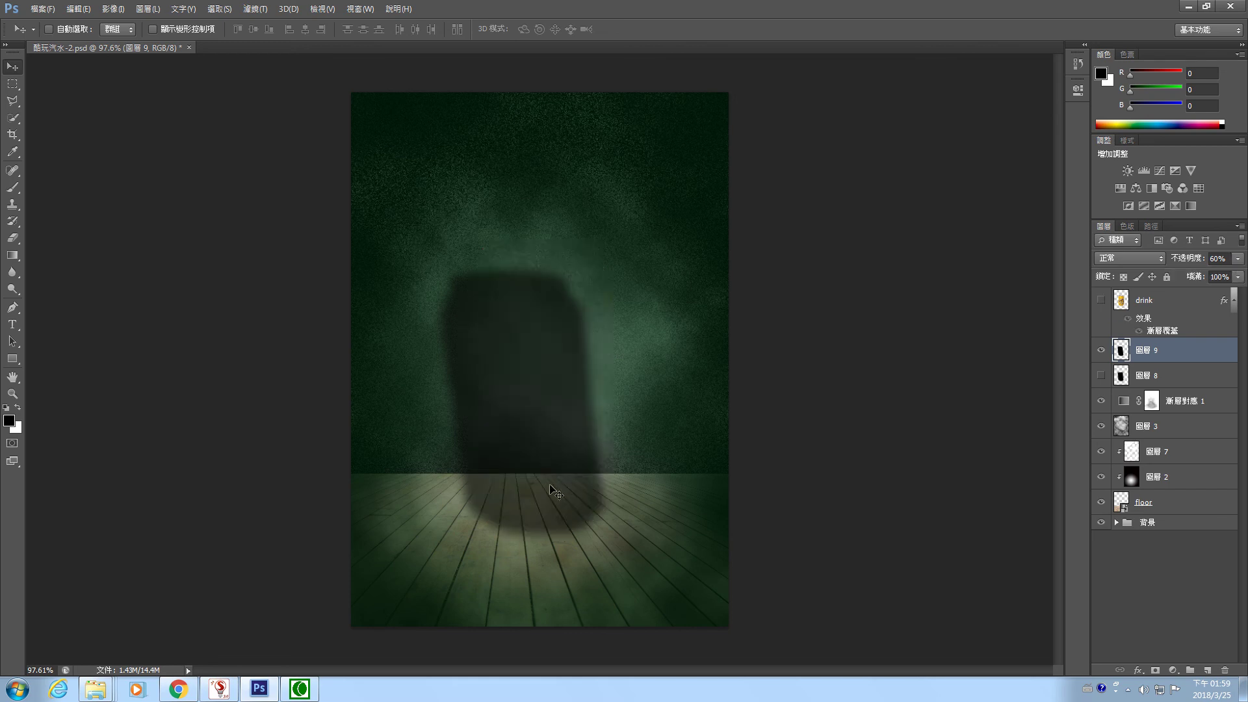
click(1100, 300)
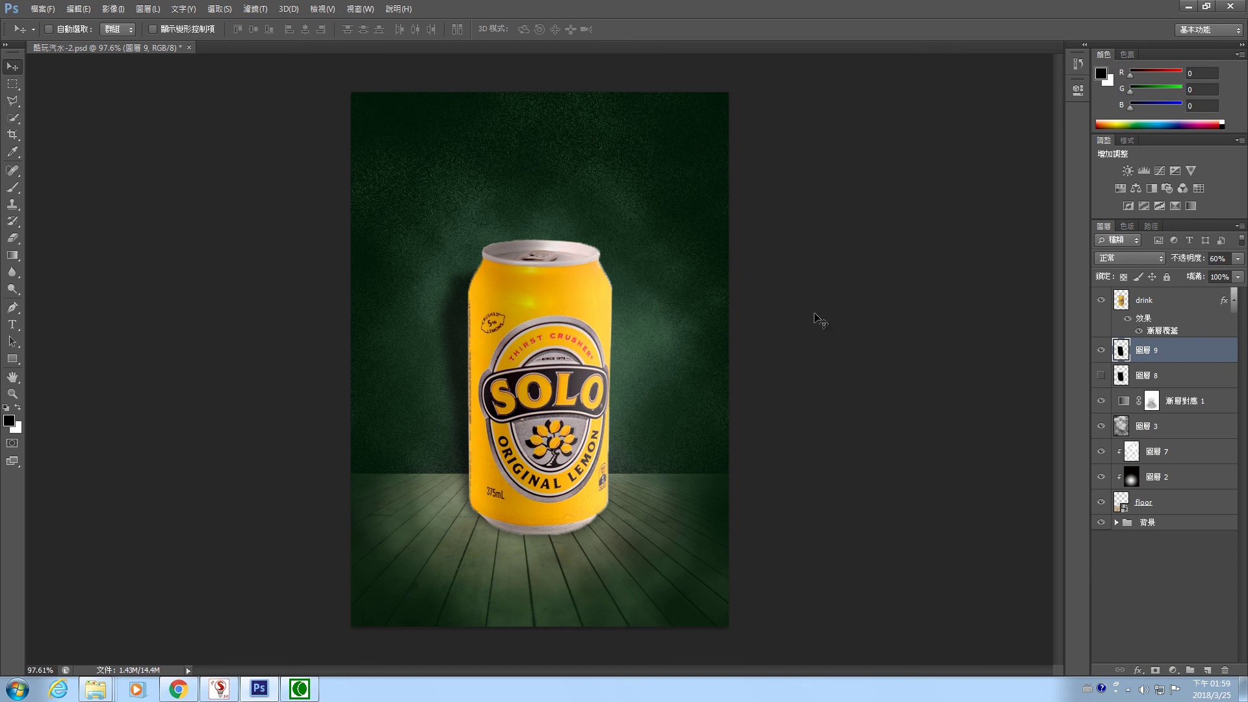
Choose the Brush tool with a soft round tip and set the brush opacity to 10%
click(13, 190)
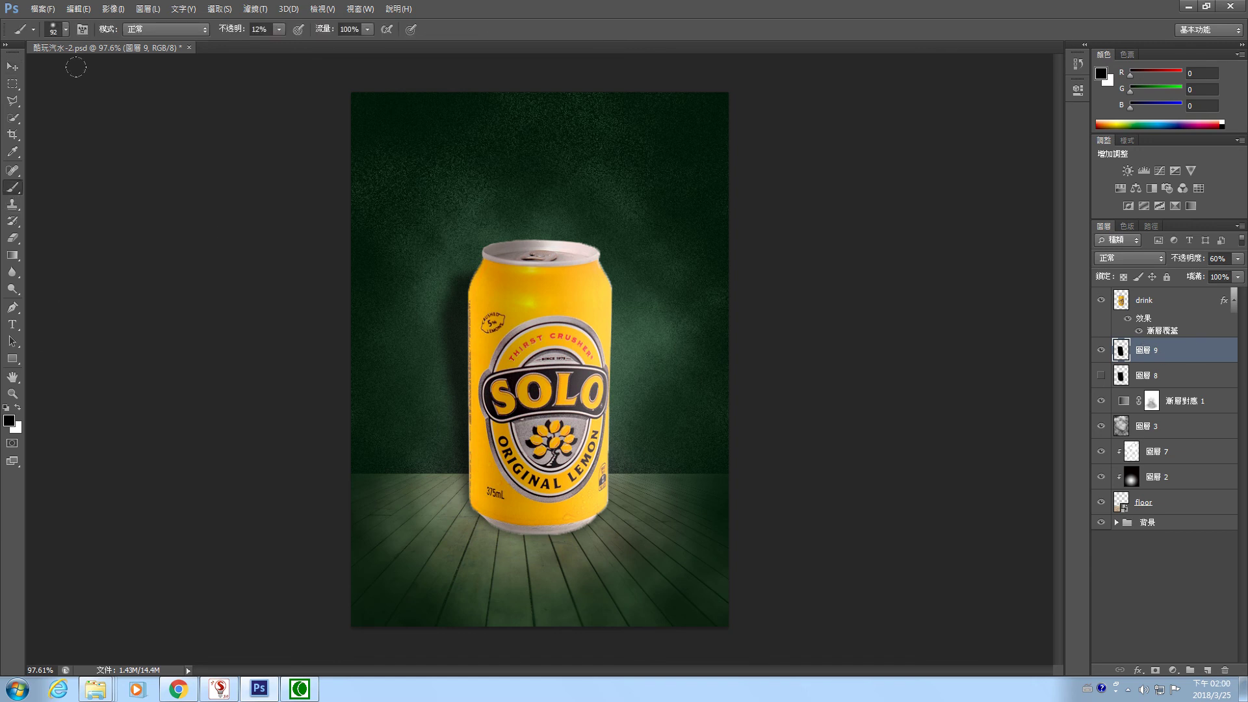
click(61, 29)
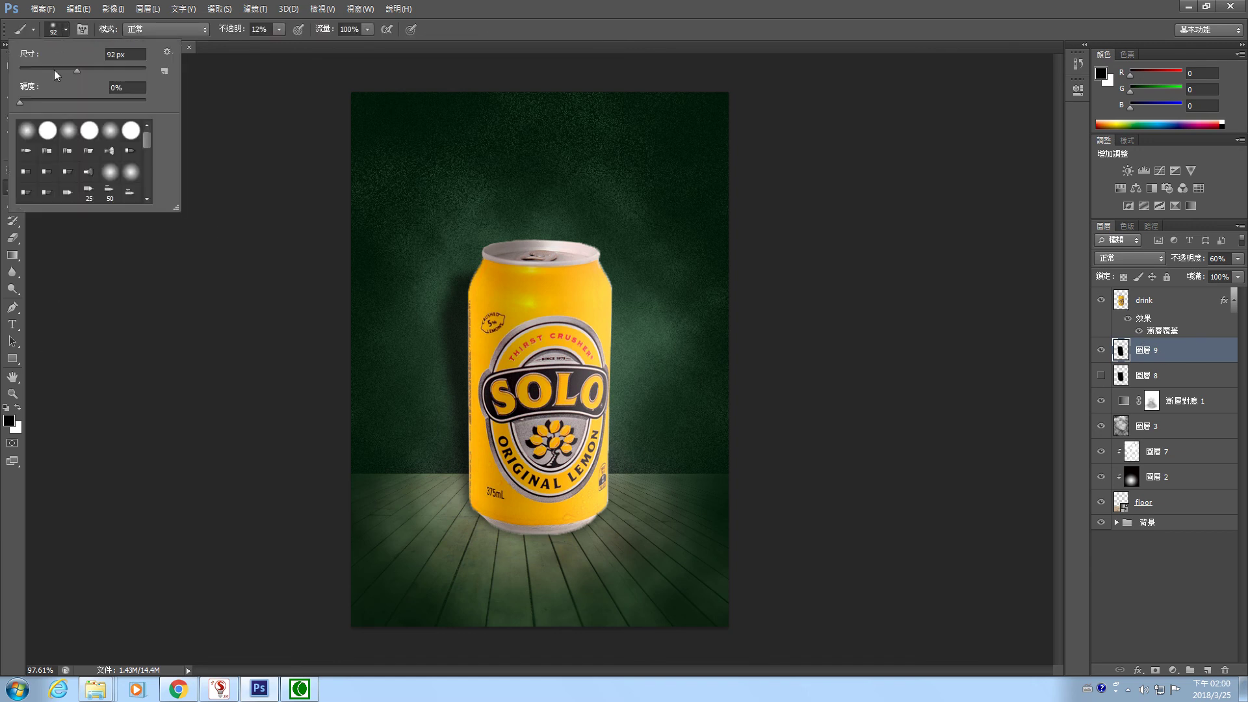
click(68, 133)
click(268, 30)
click(277, 31)
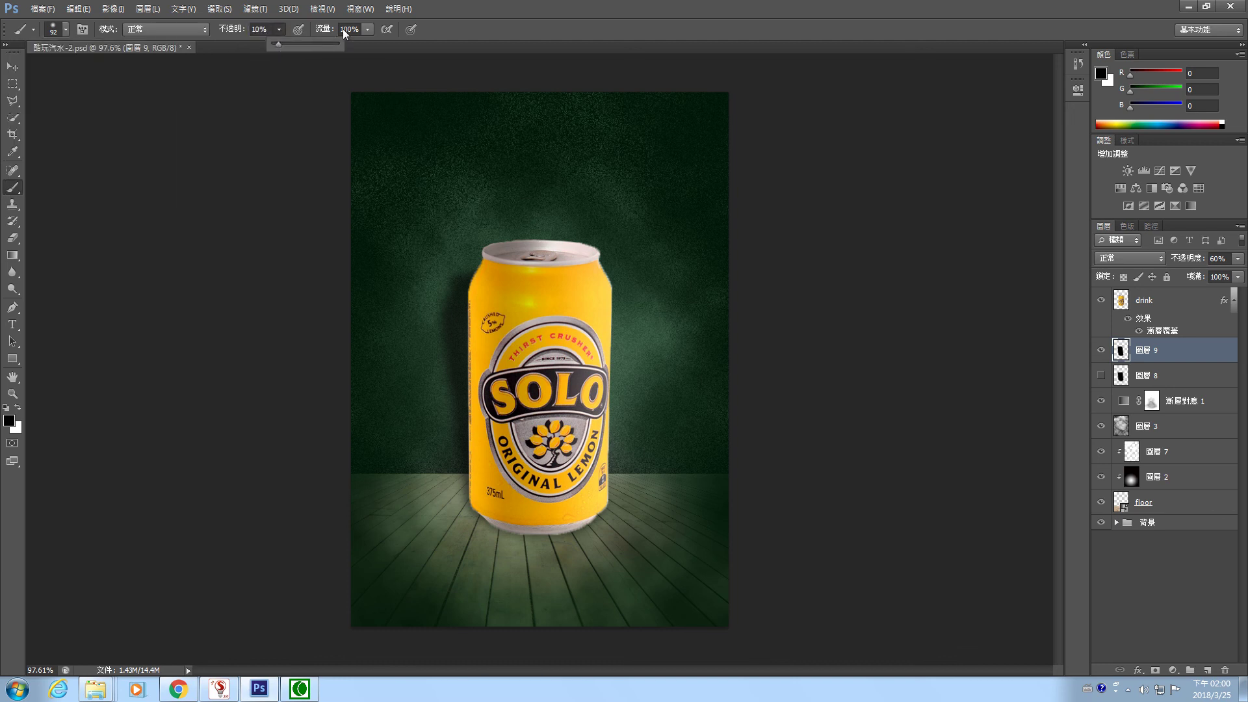
click(505, 26)
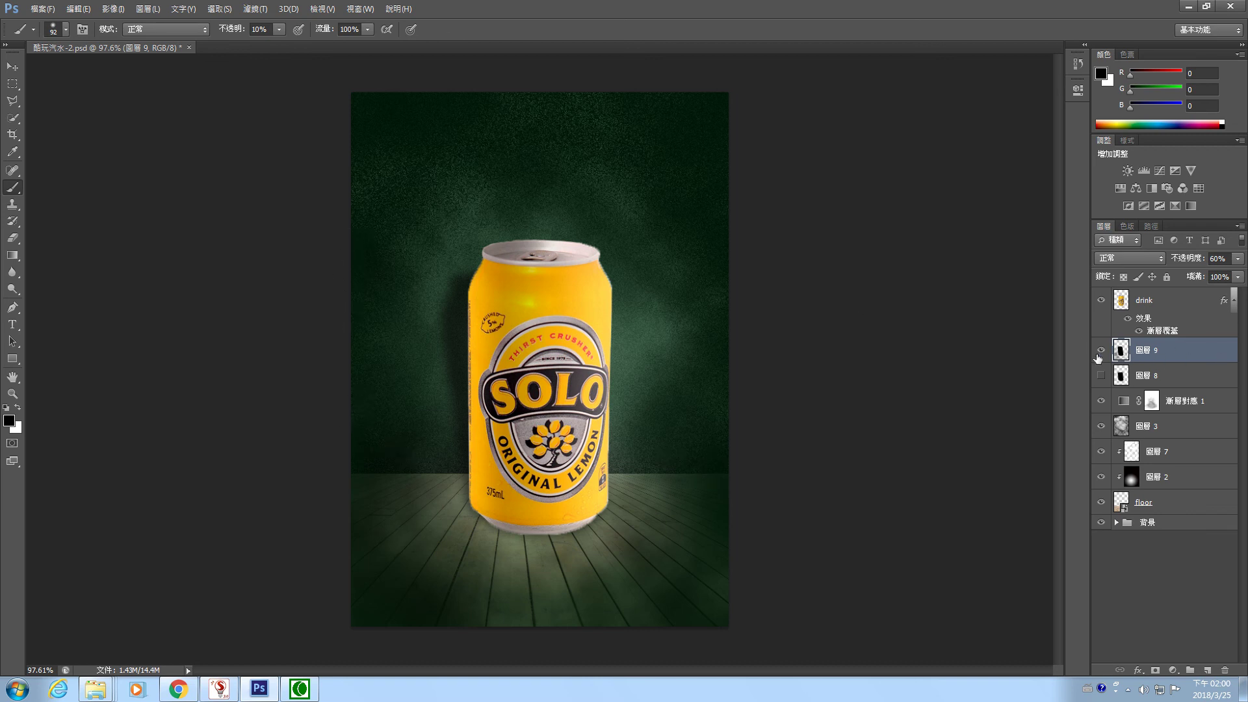
Compare the can's shadow with and without 圖層 9 and 圖層 8 by toggling the two layers' visibility
click(1118, 355)
click(1099, 352)
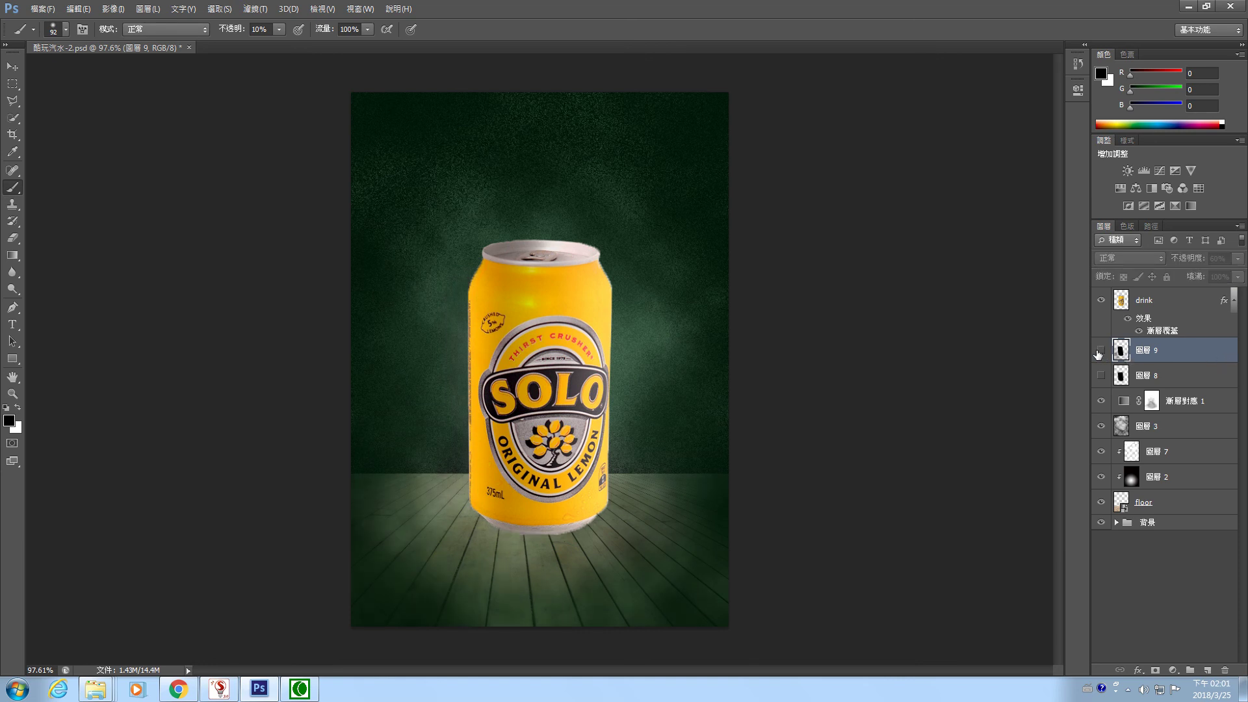
click(1100, 352)
click(1099, 352)
click(1099, 352)
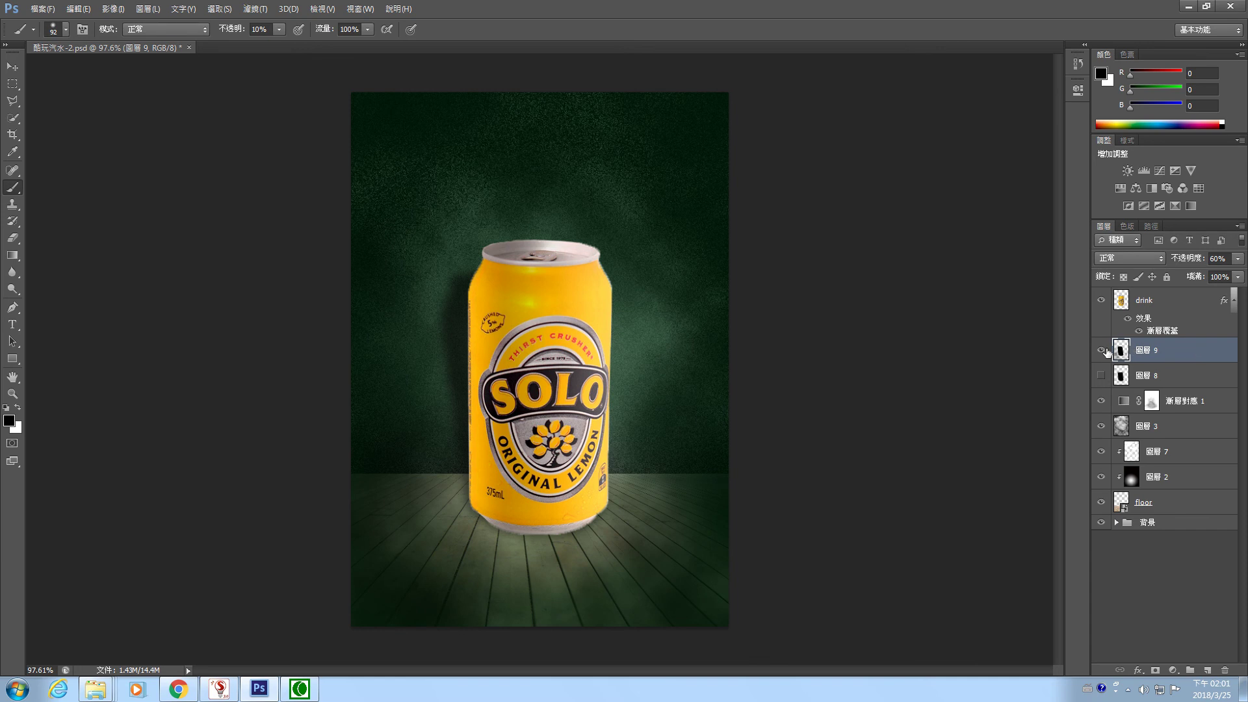
click(1099, 355)
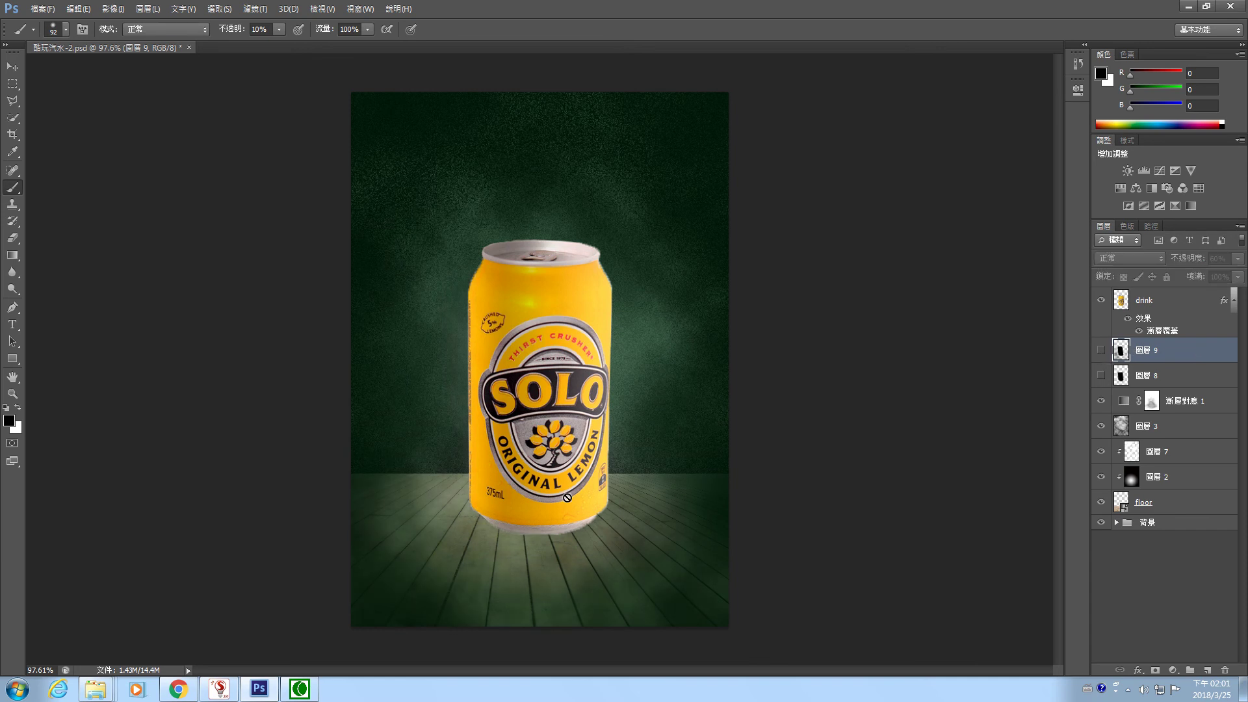
click(1100, 351)
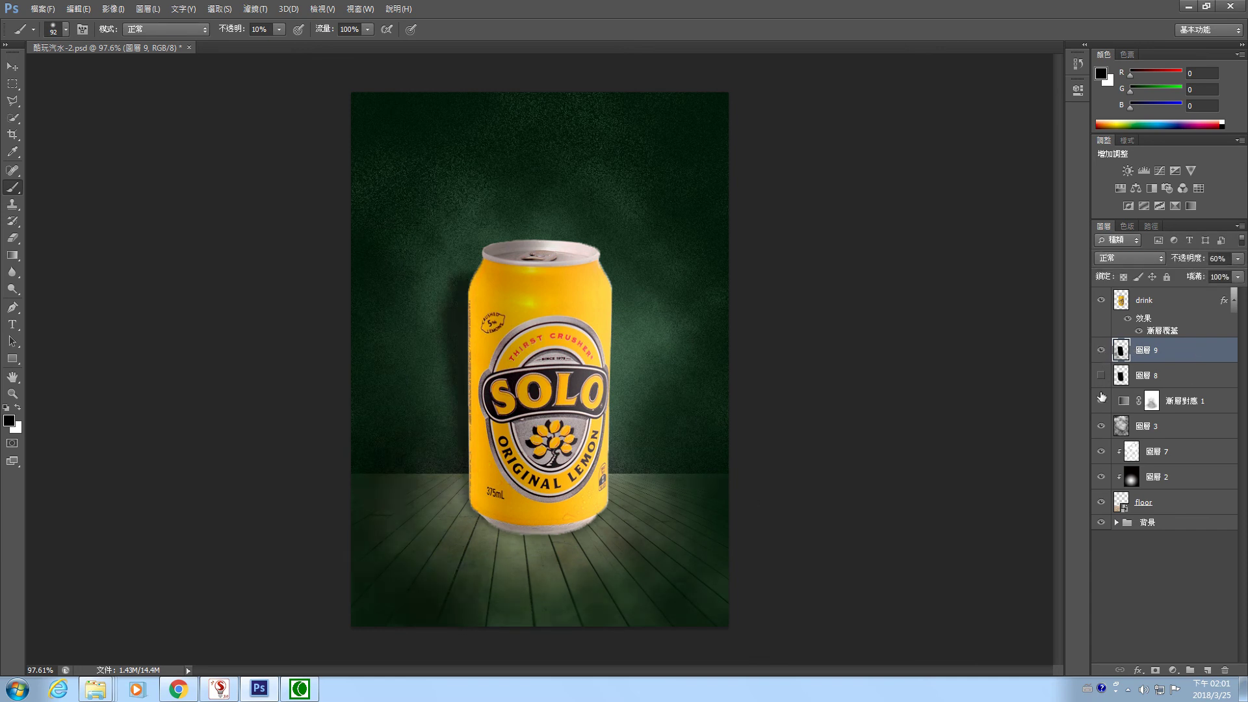
click(1101, 377)
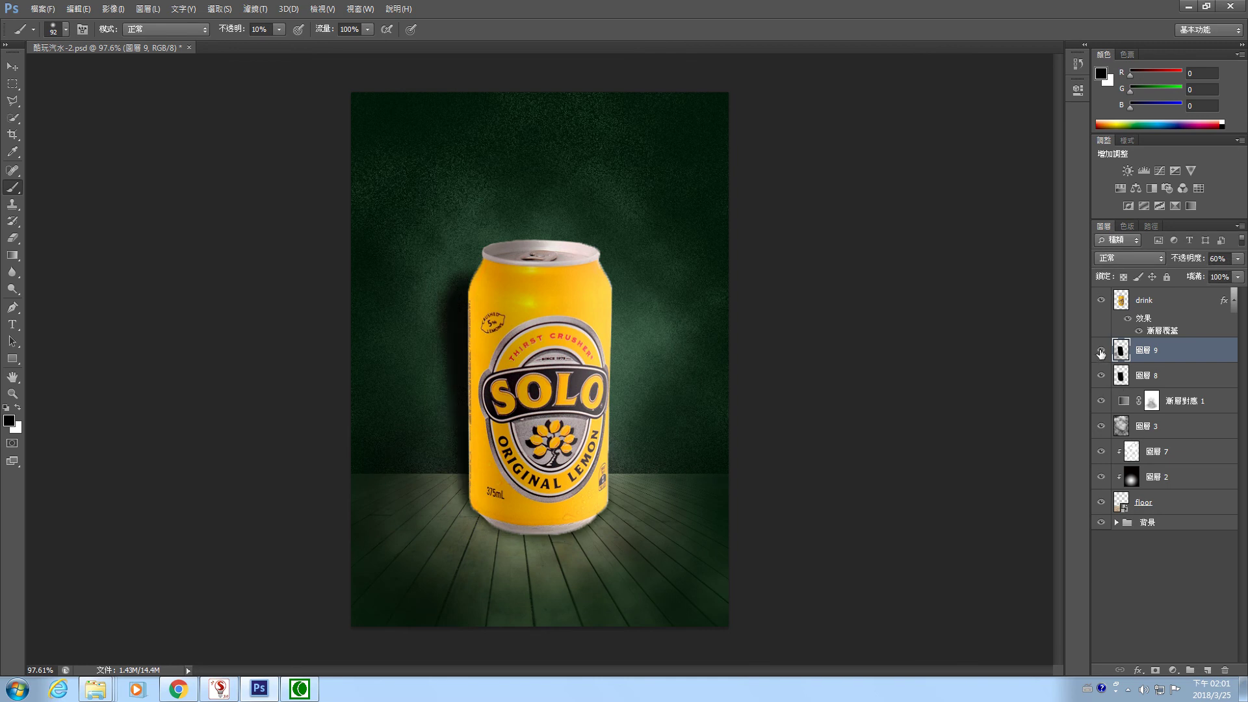
click(1101, 351)
click(1101, 352)
click(1101, 375)
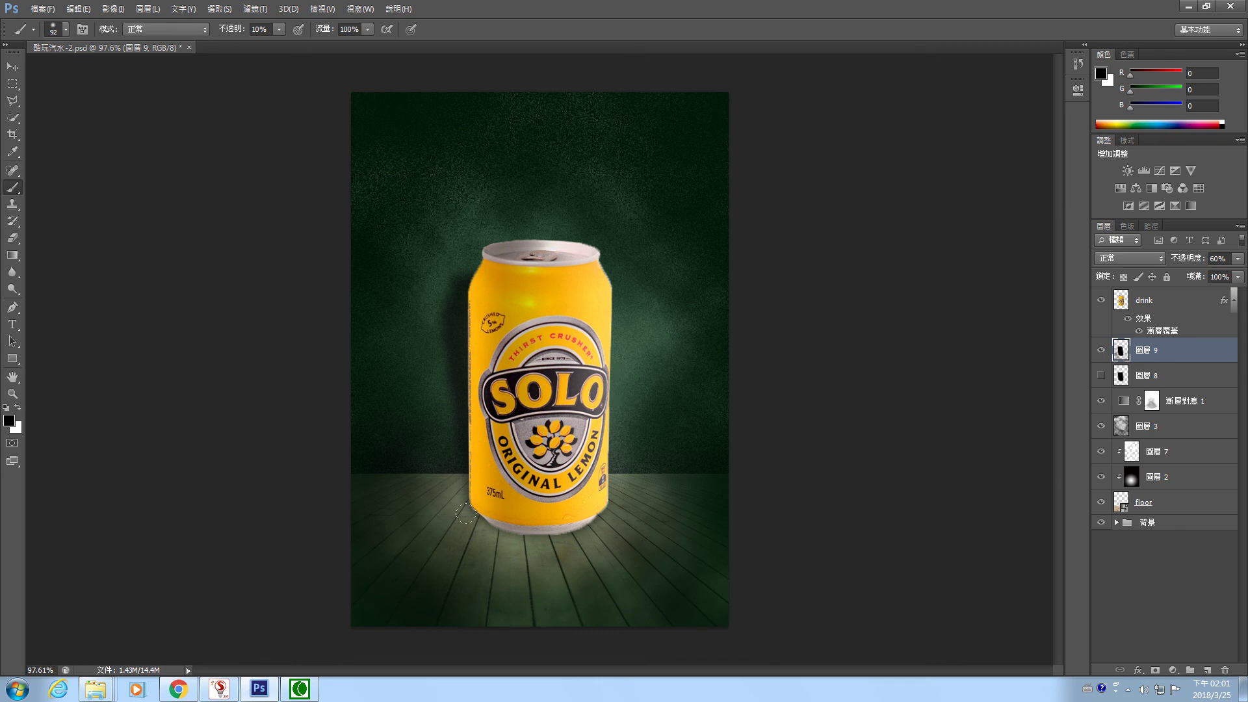
Set the brush opacity to 68% and reduce the brush size to 2 px for detail work at the can's base
scroll(544, 531, up, 2)
scroll(544, 531, up, 14)
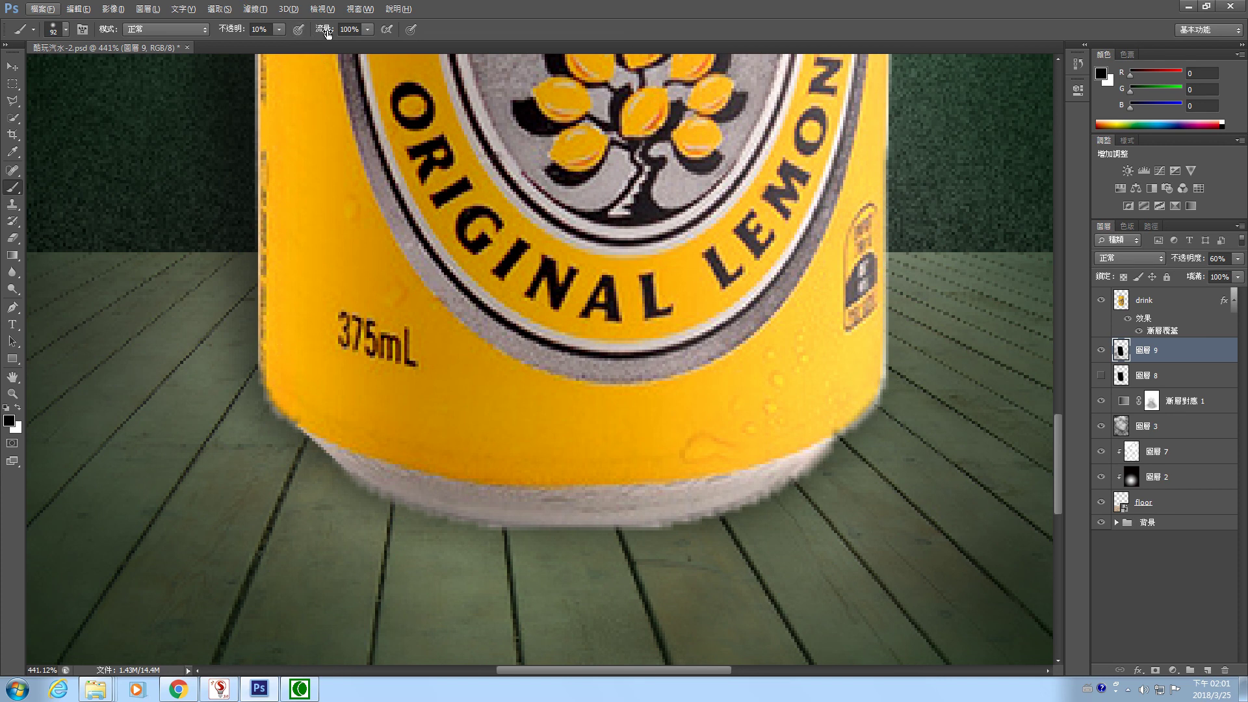
click(279, 30)
drag(277, 44, 308, 45)
key(Return)
key(bracketleft)
key(bracketleft)
key(bracketleft)
key(bracketleft)
key(bracketleft)
key(bracketleft)
key(bracketleft)
key(bracketleft)
key(bracketright)
key(ctrl+0)
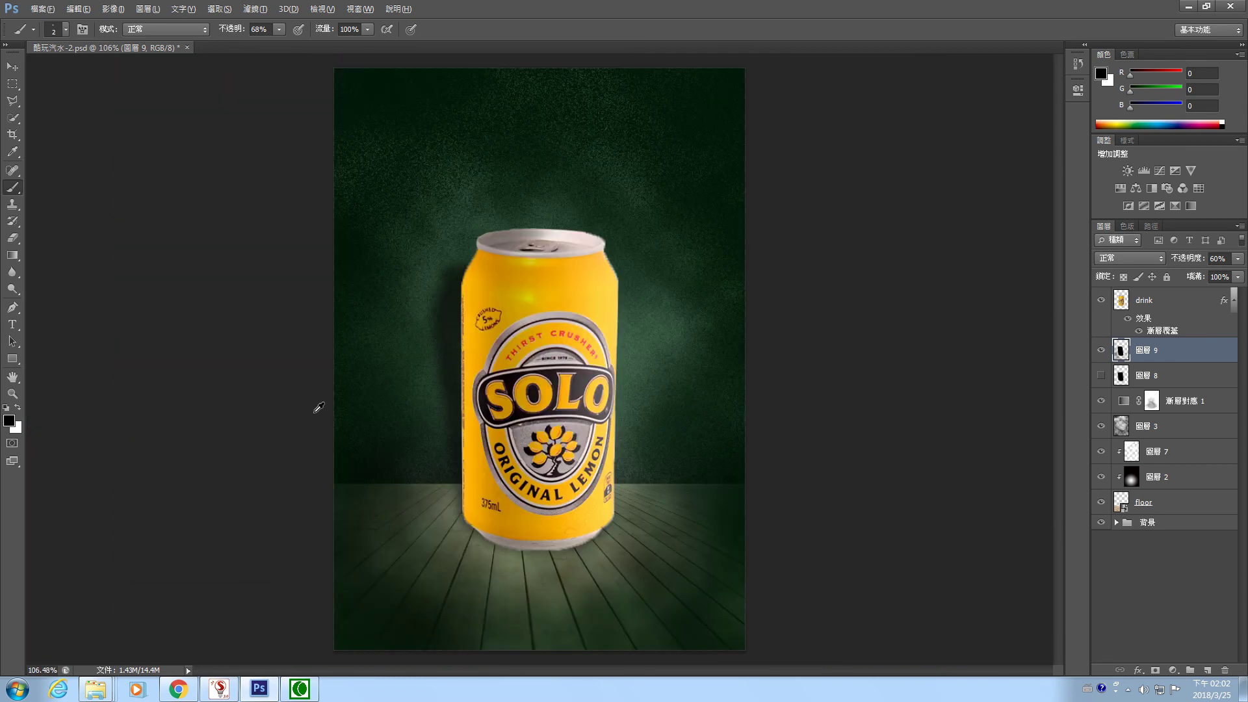
key(alt)
click(299, 687)
click(70, 67)
Start placing an external image into the poster and browse the available locations for it
click(43, 9)
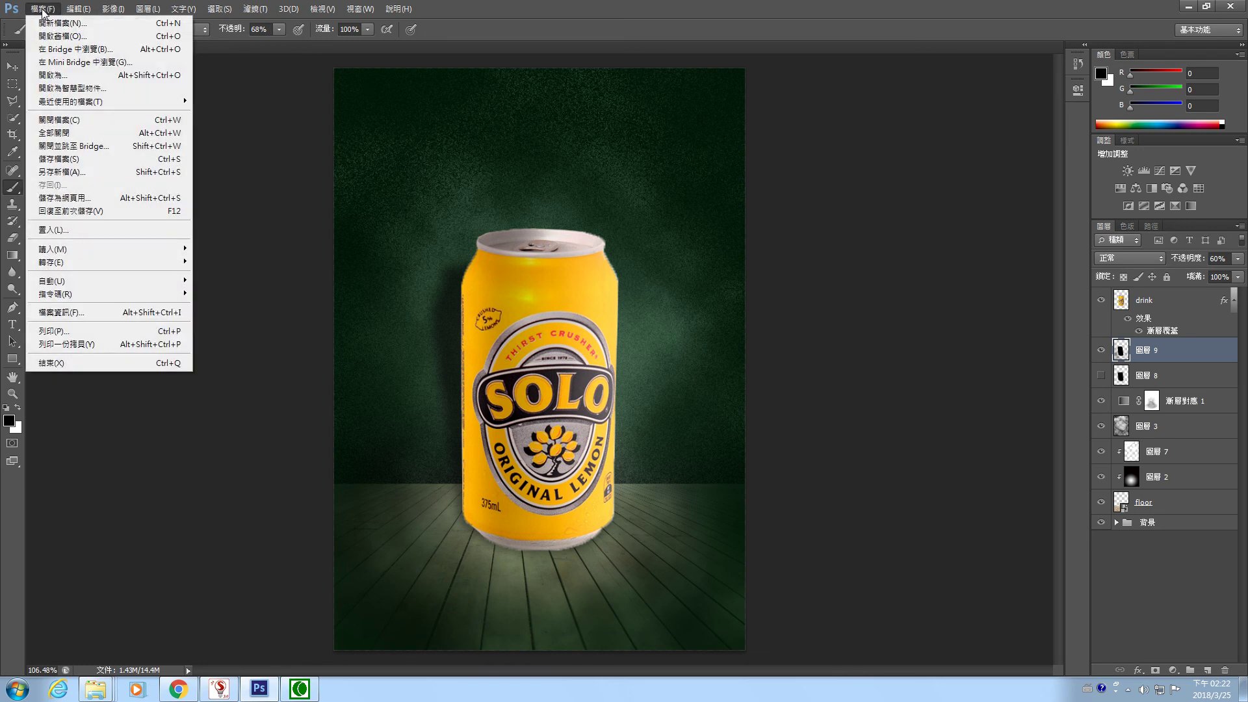
click(73, 231)
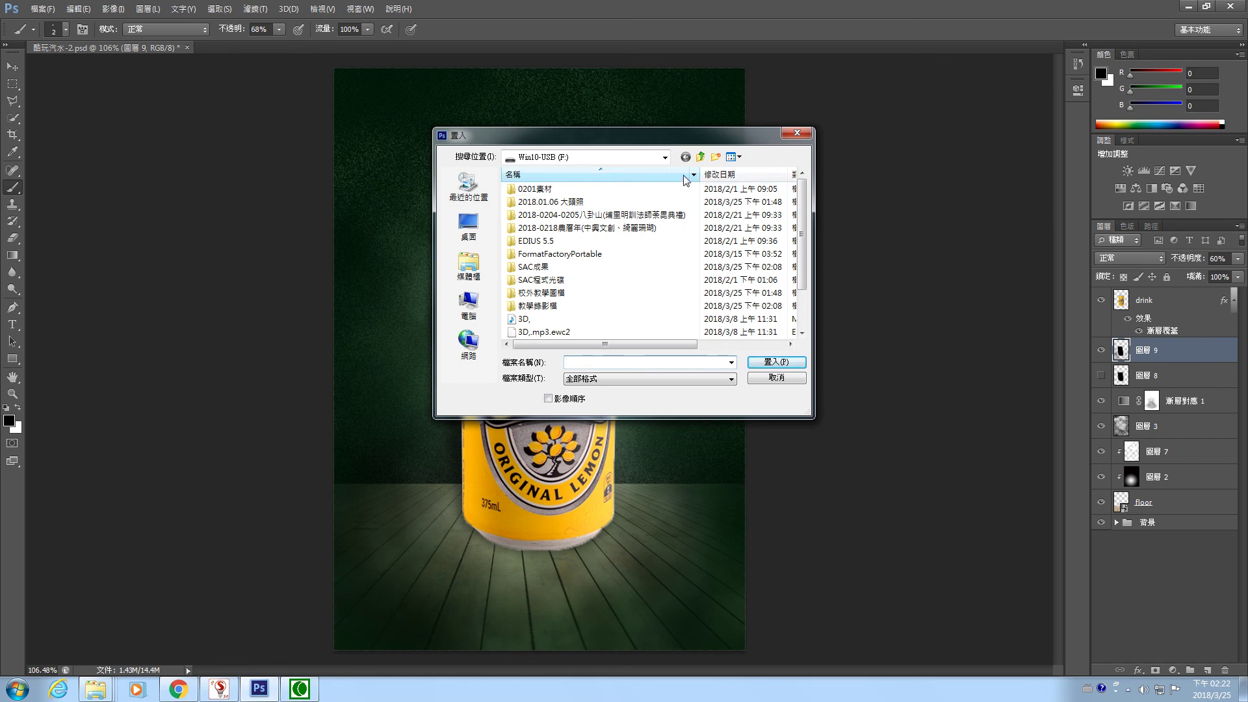
click(665, 158)
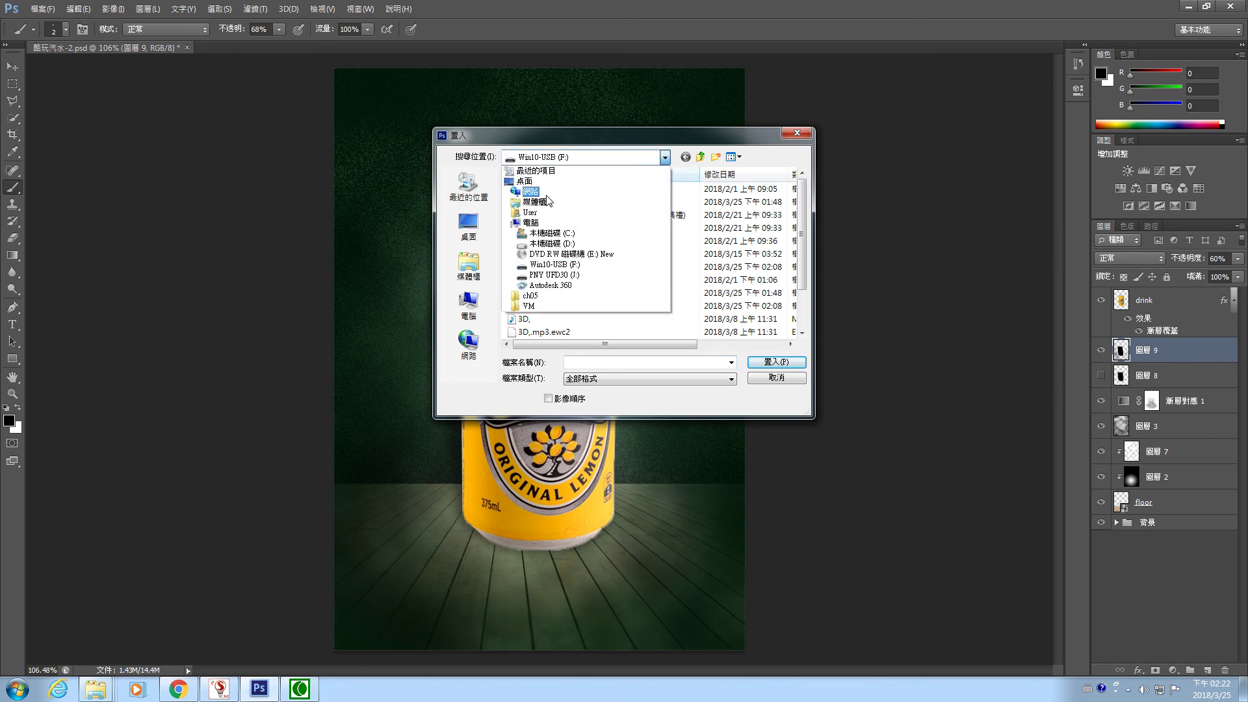
click(535, 202)
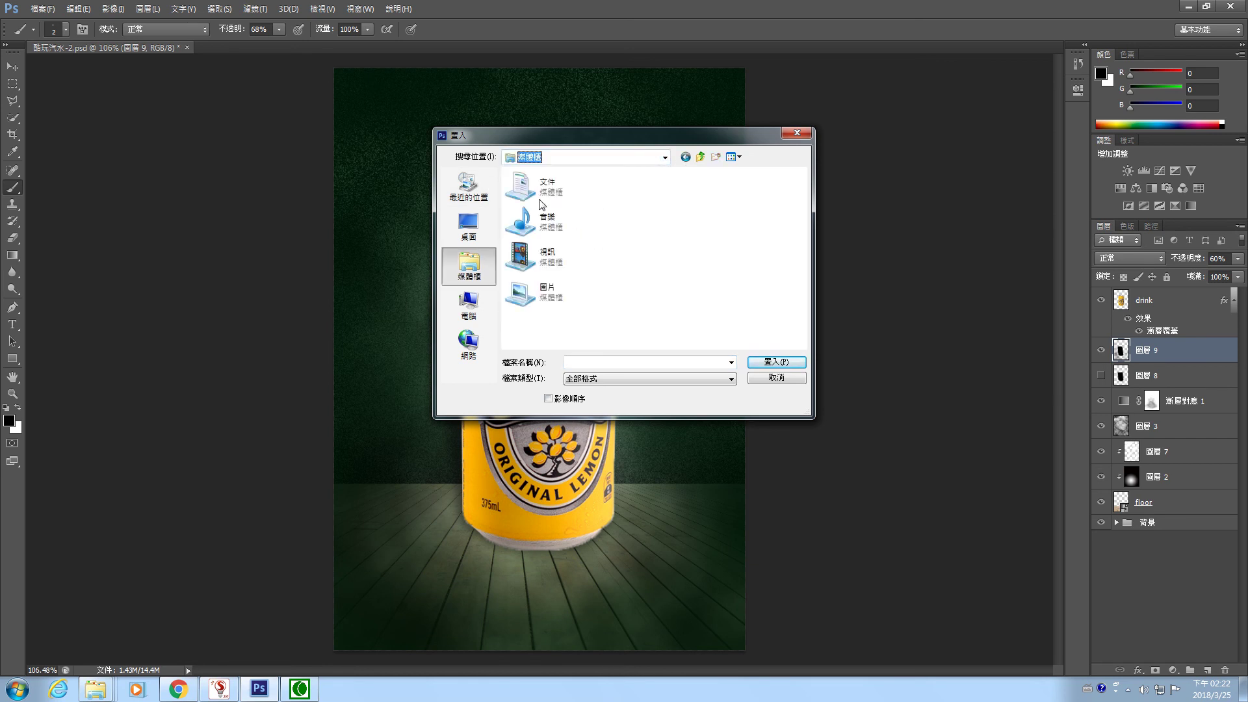
click(664, 157)
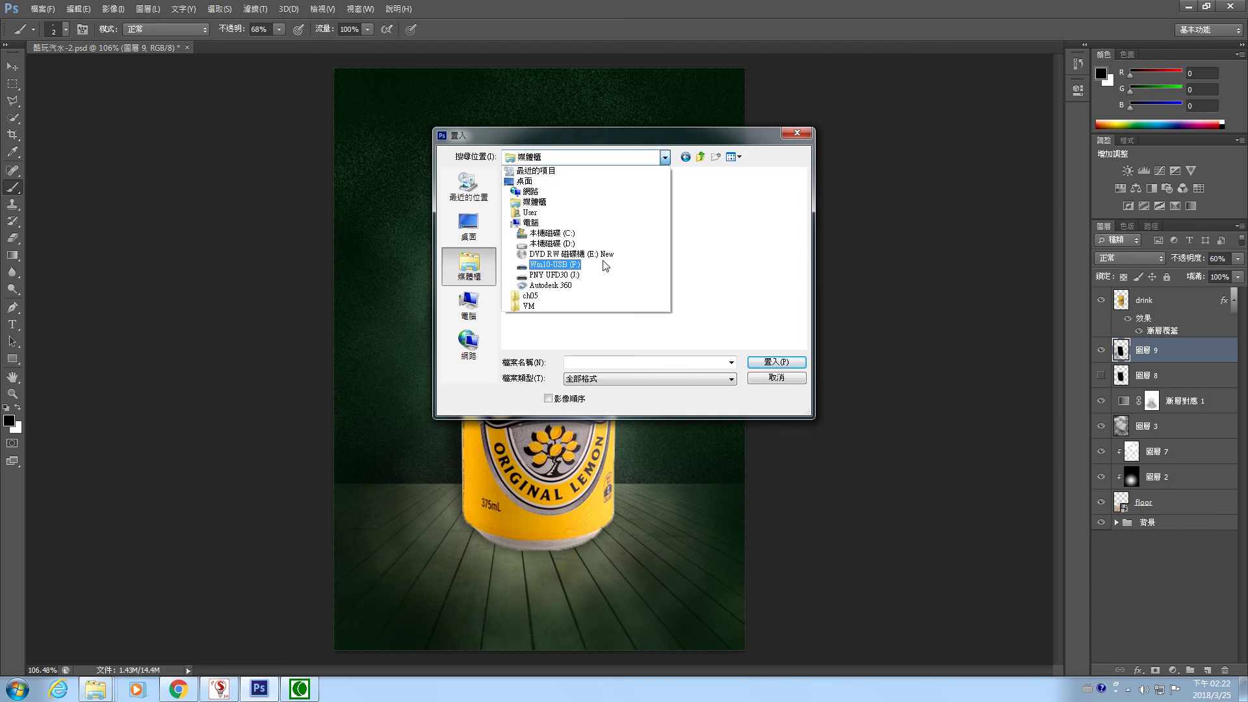
In the file explorer, copy the images water01 and water02 from the 下載 folder to the desktop
click(104, 694)
click(507, 620)
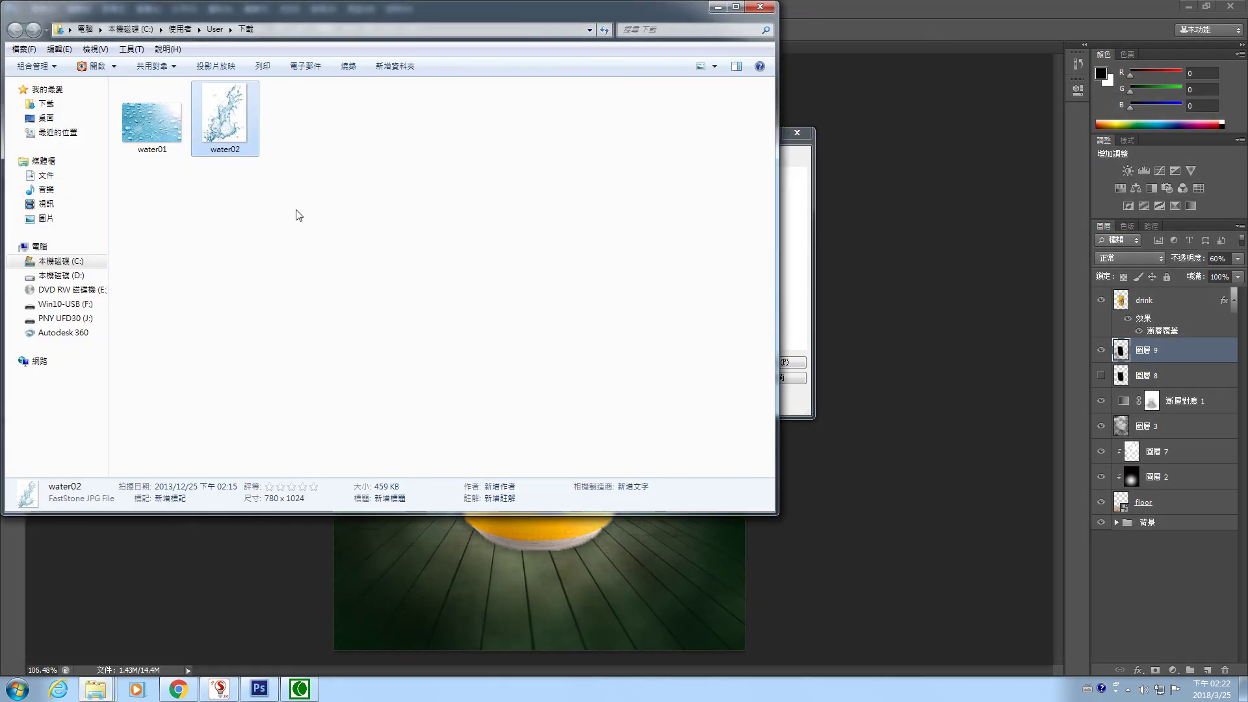
drag(271, 198, 151, 99)
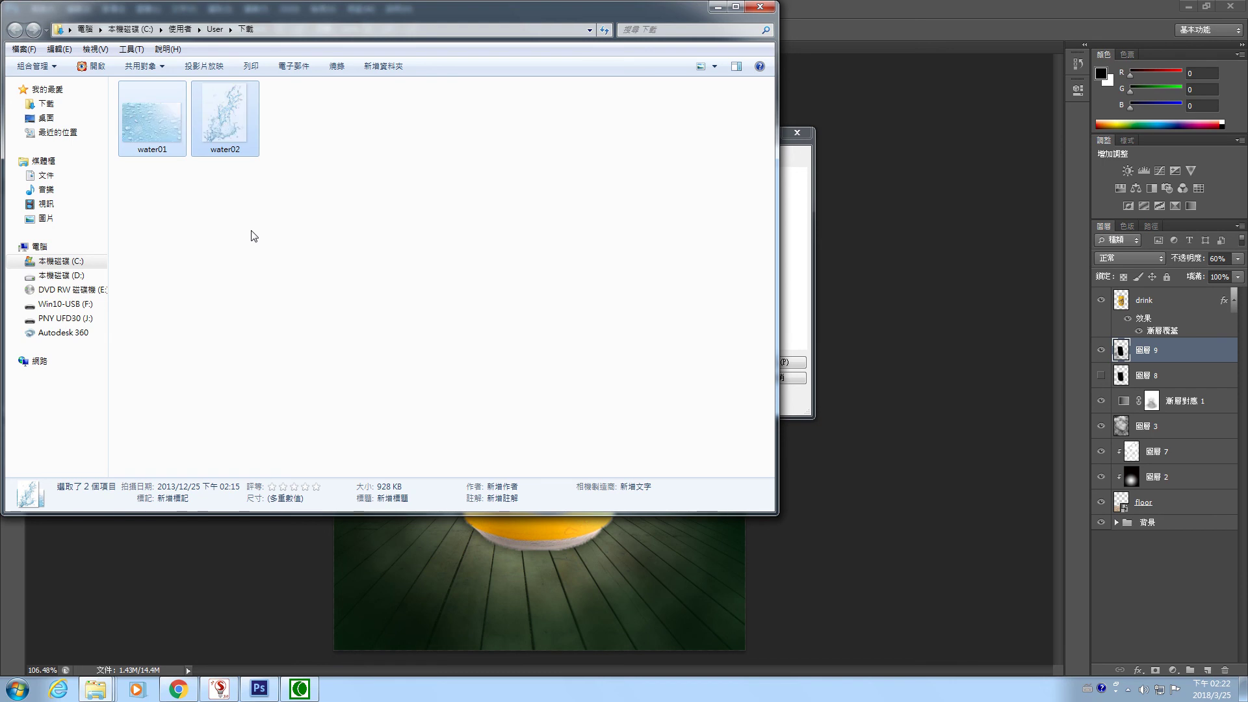
click(166, 130)
drag(272, 158, 139, 104)
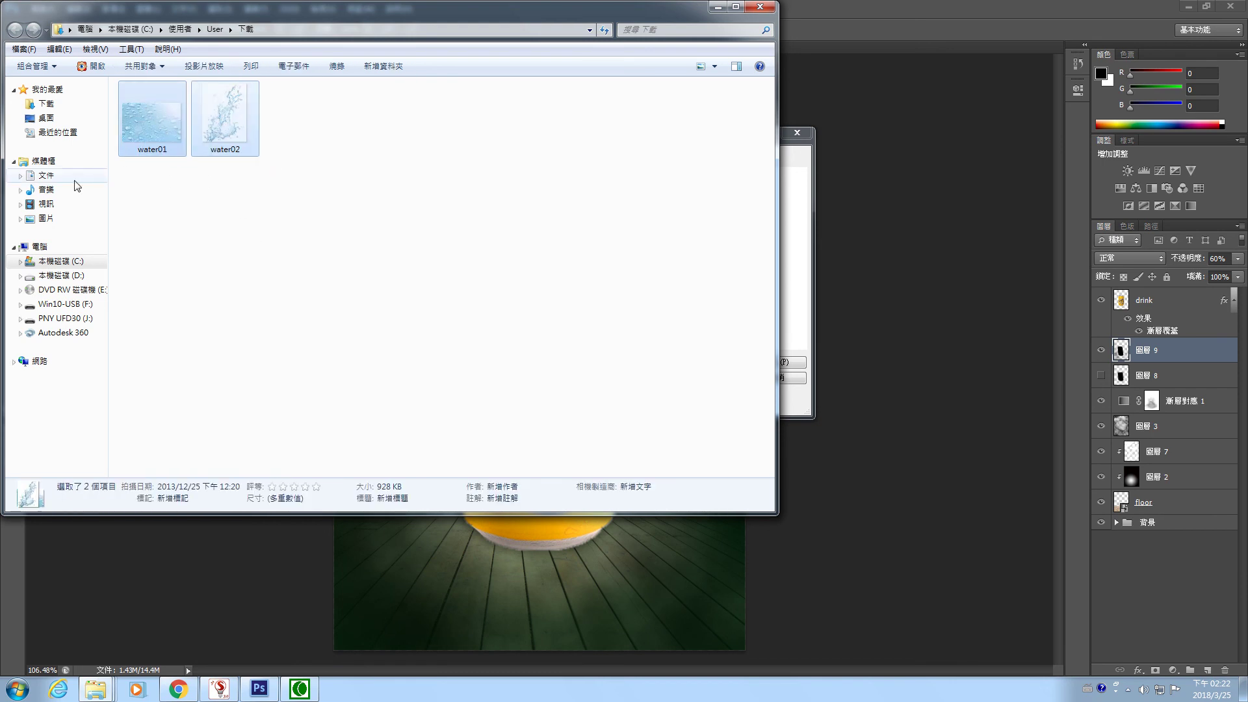
click(51, 119)
key(ctrl+v)
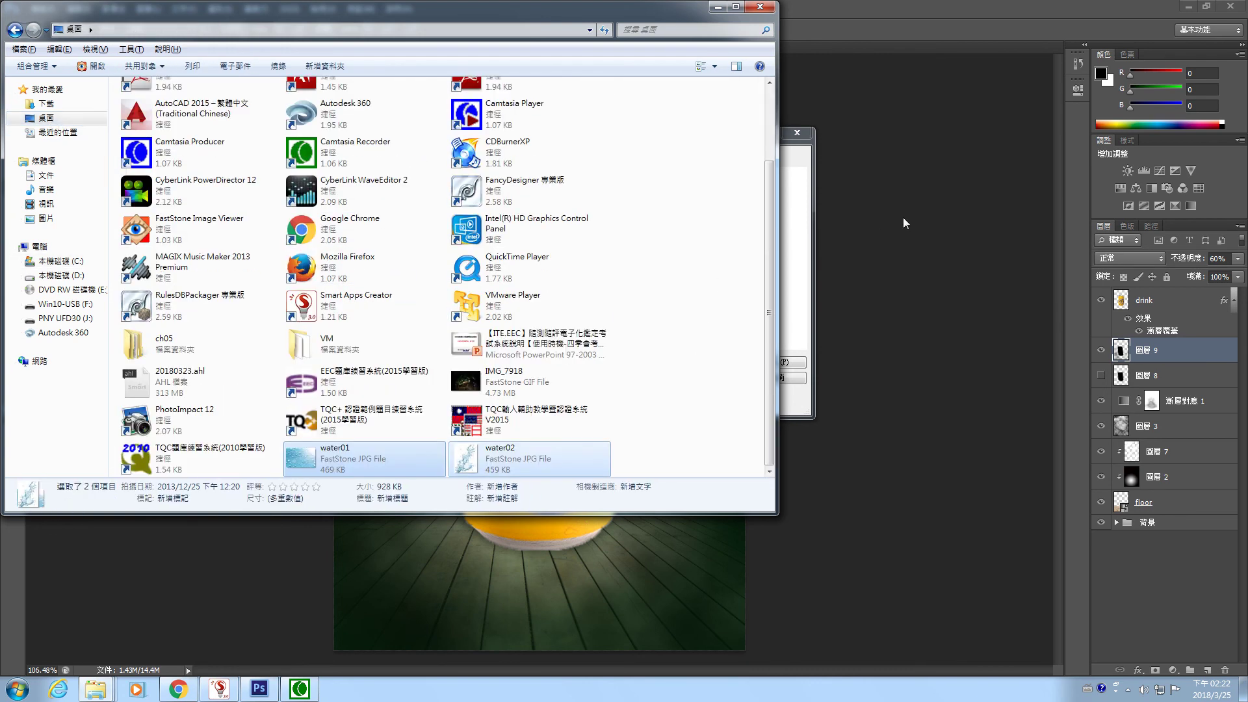
Return to Photoshop and place the image water01 from the desktop into the poster
click(903, 223)
click(465, 225)
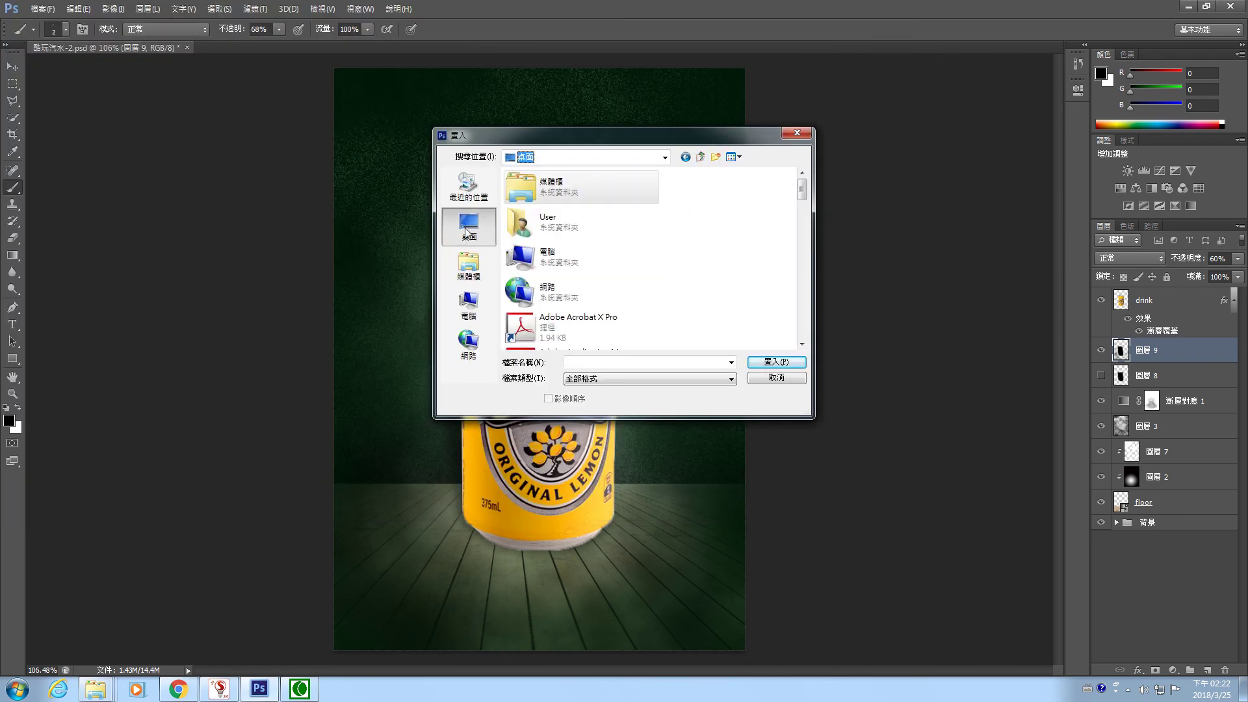
drag(802, 189, 800, 333)
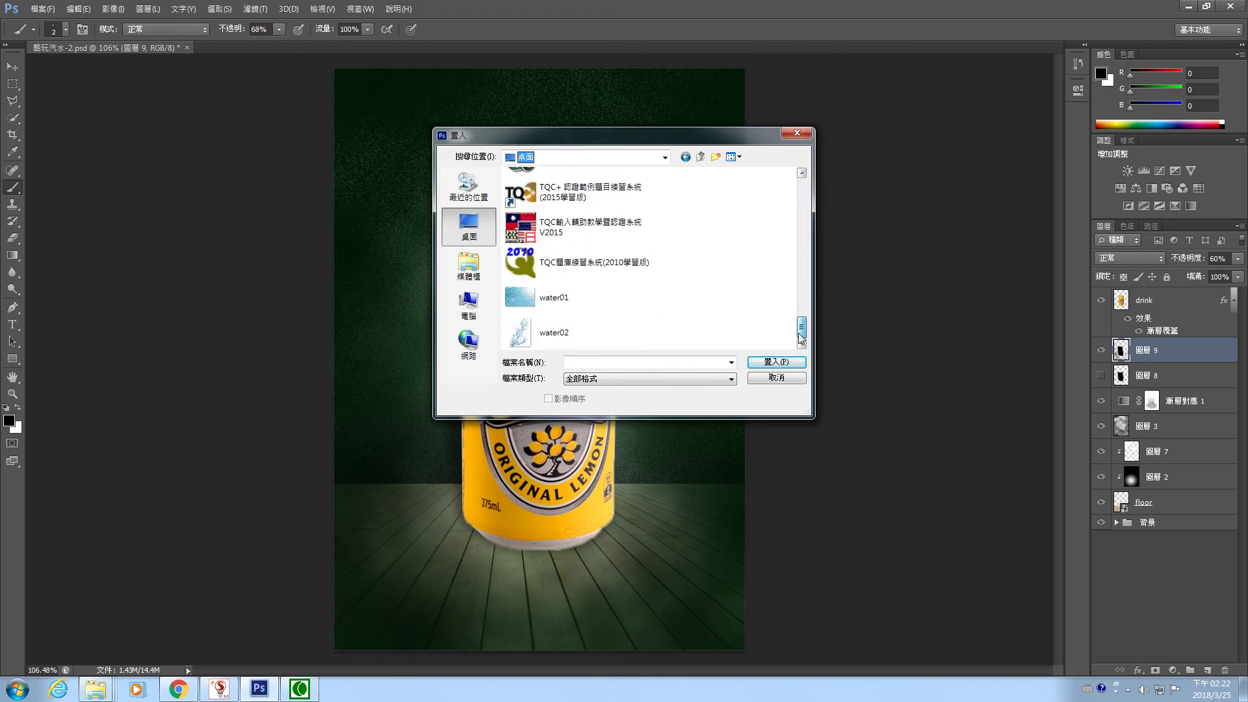
click(555, 291)
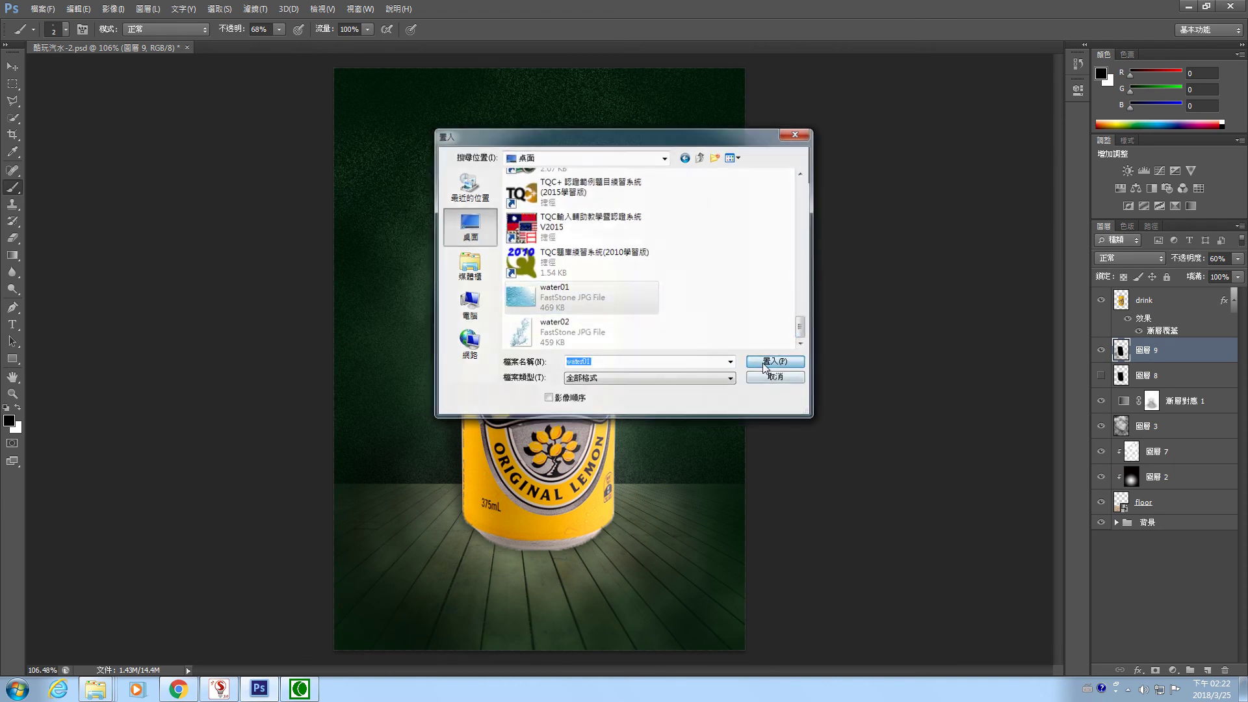
click(763, 363)
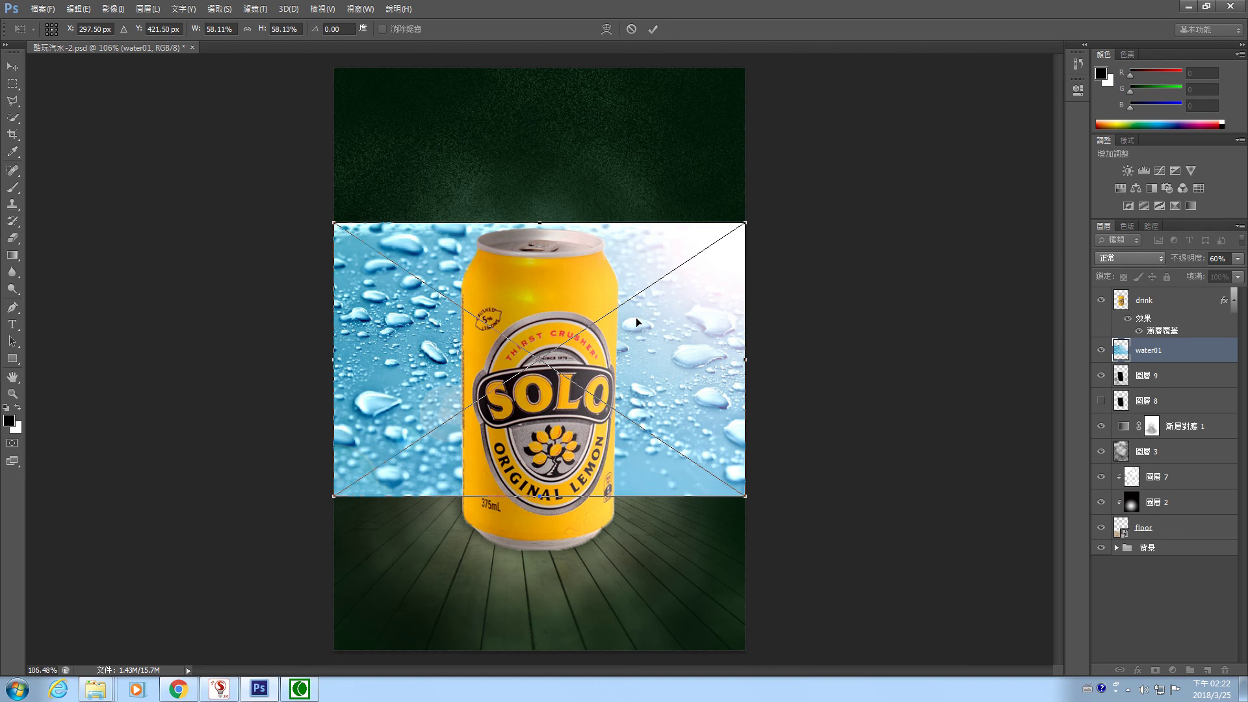
Move the placed water01 image to the poster's lower edge and reduce its height to about 35.3% so it covers only the floor
drag(650, 299, 652, 450)
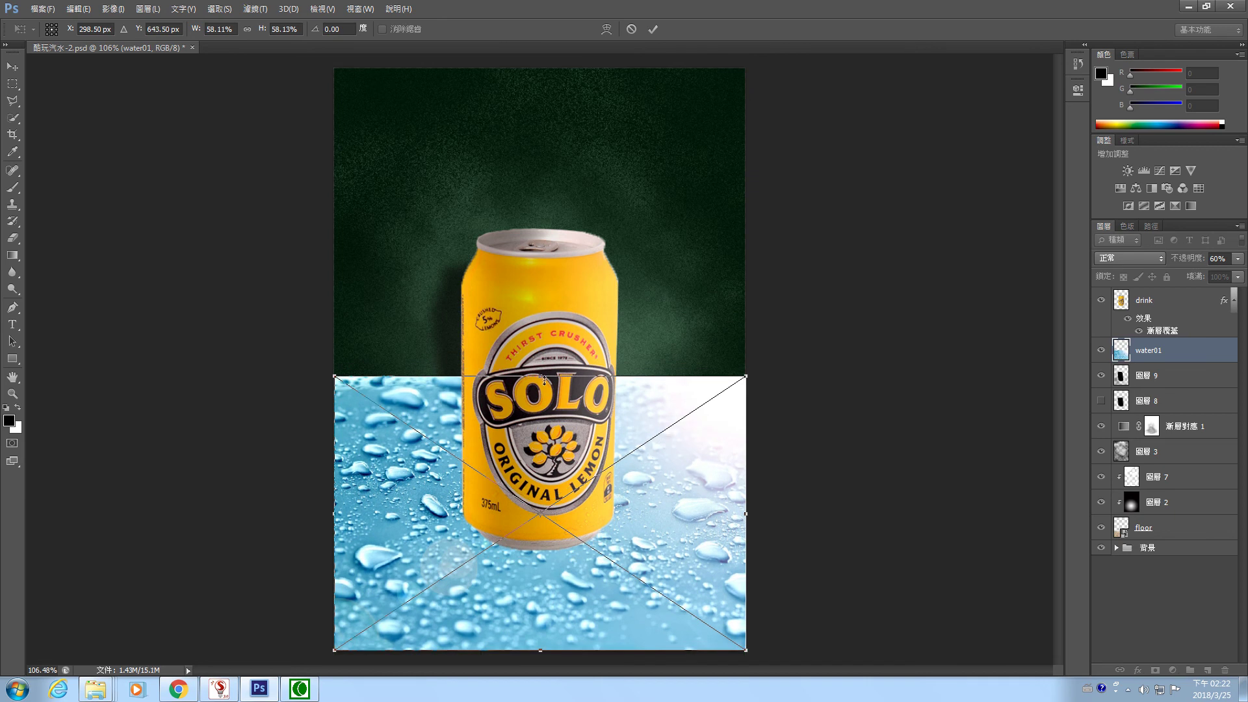
drag(540, 375, 542, 484)
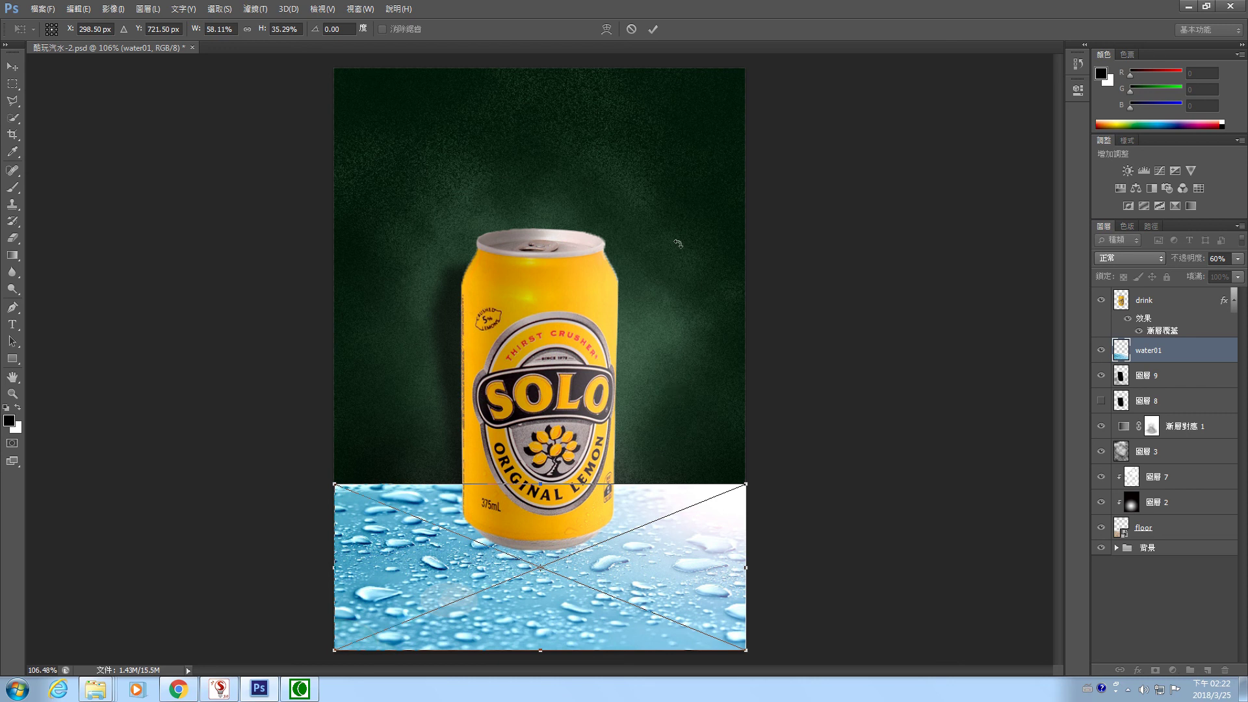
click(654, 28)
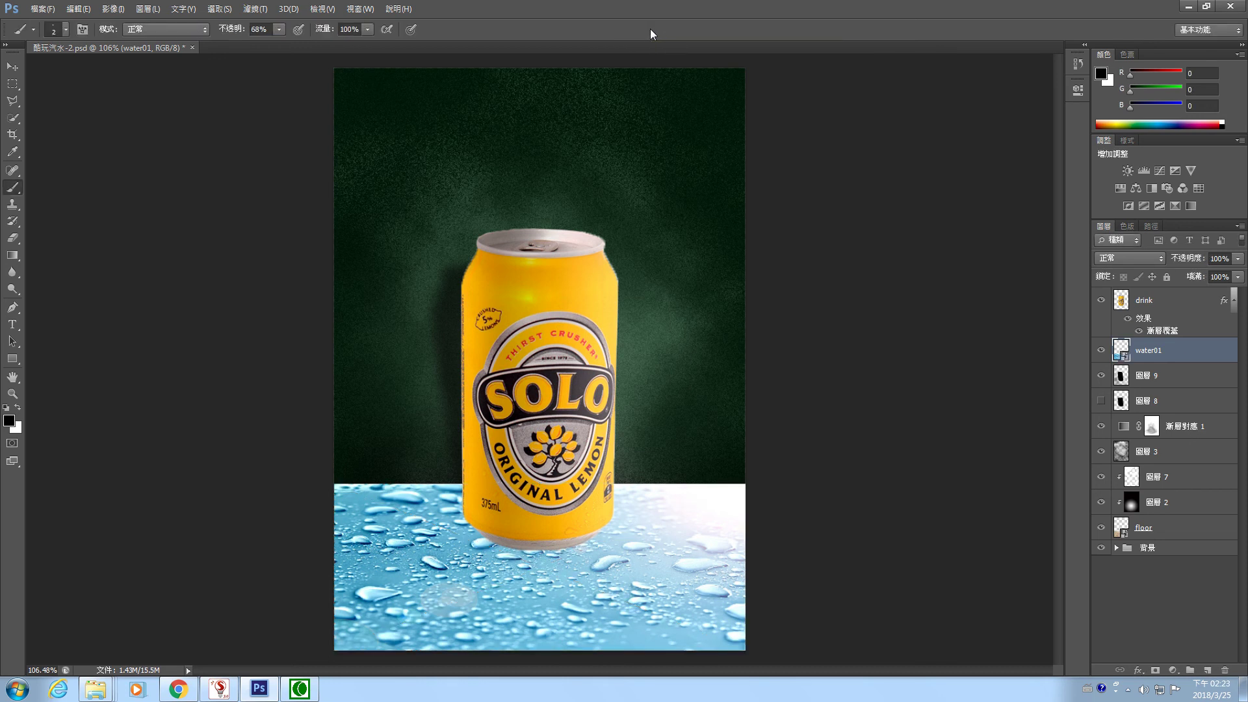
Try the water01 layer below 圖層 7 and below 圖層 2, and settle it directly above 圖層 3
drag(1192, 355, 1191, 475)
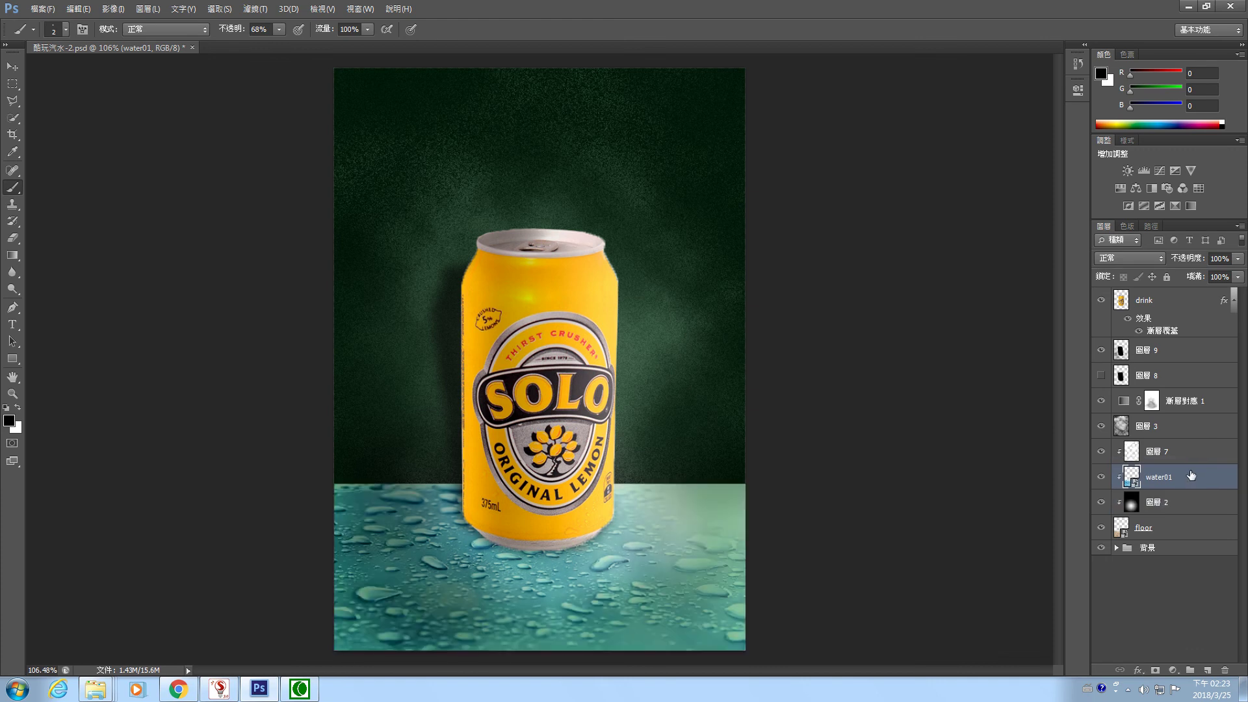
drag(1191, 478, 1195, 503)
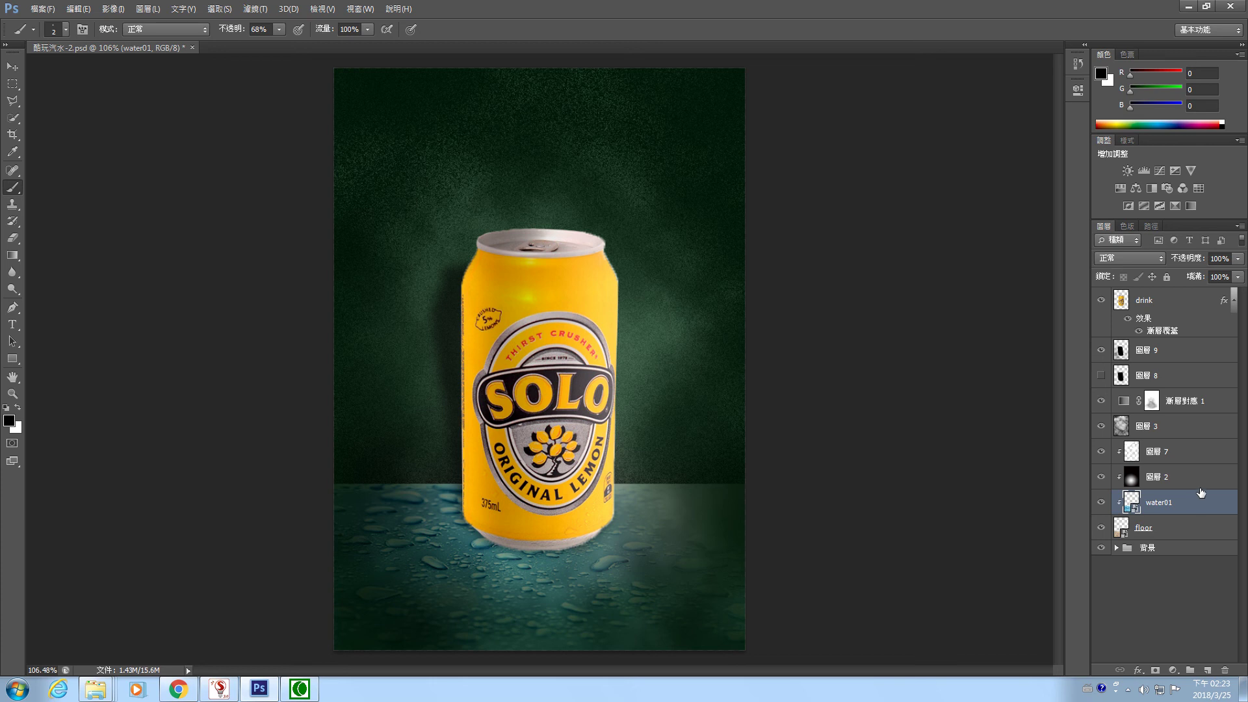
drag(1183, 507, 1181, 413)
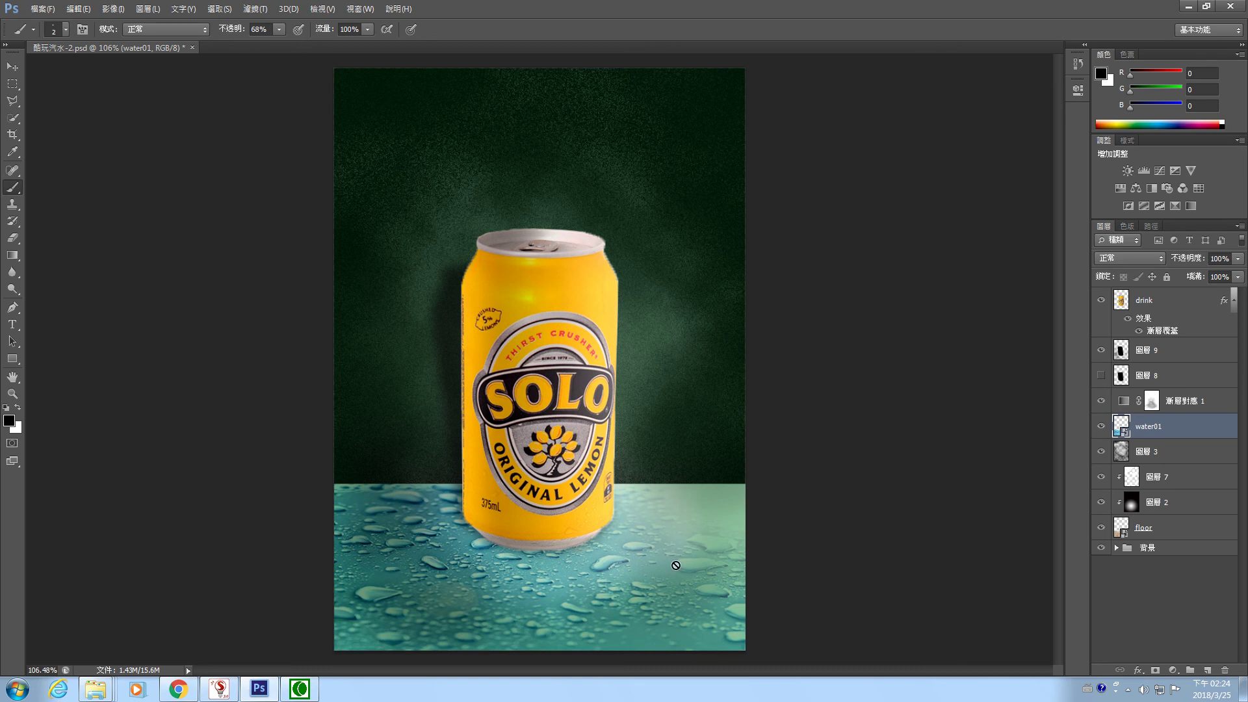
Rasterize the water01 smart object layer with 點陣化圖層 so image adjustments can be applied to it
click(115, 9)
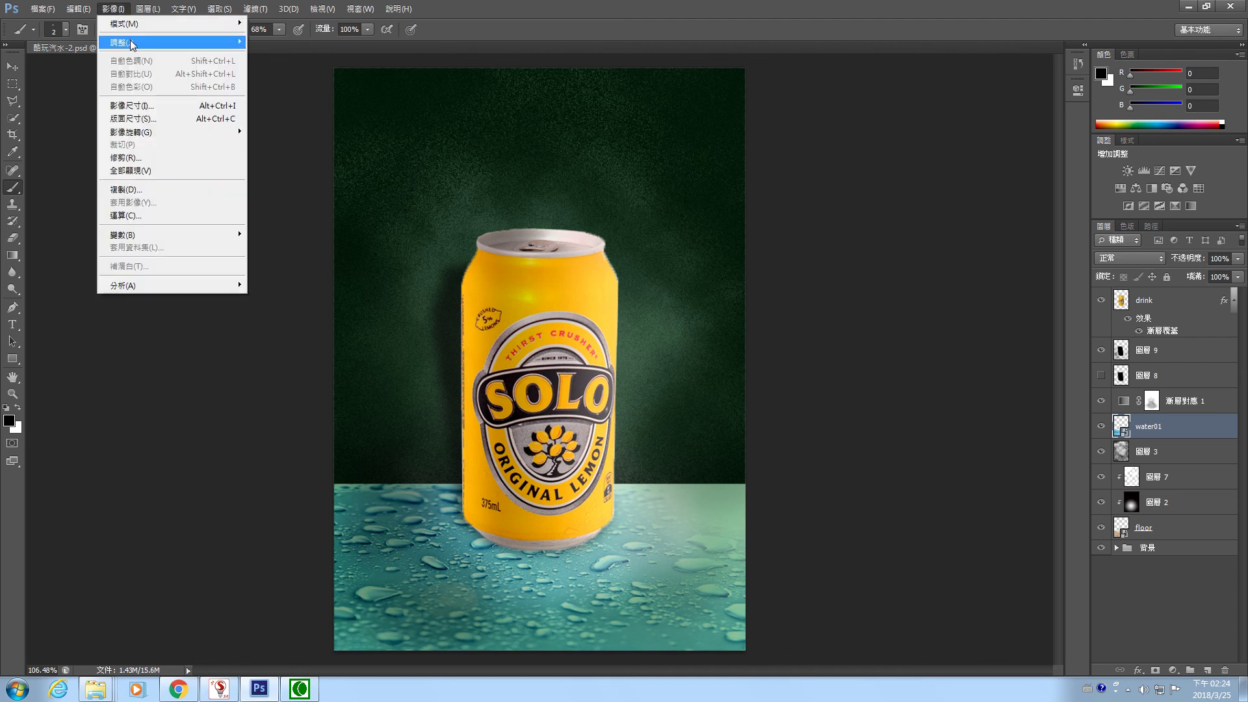
mouse_move(133, 44)
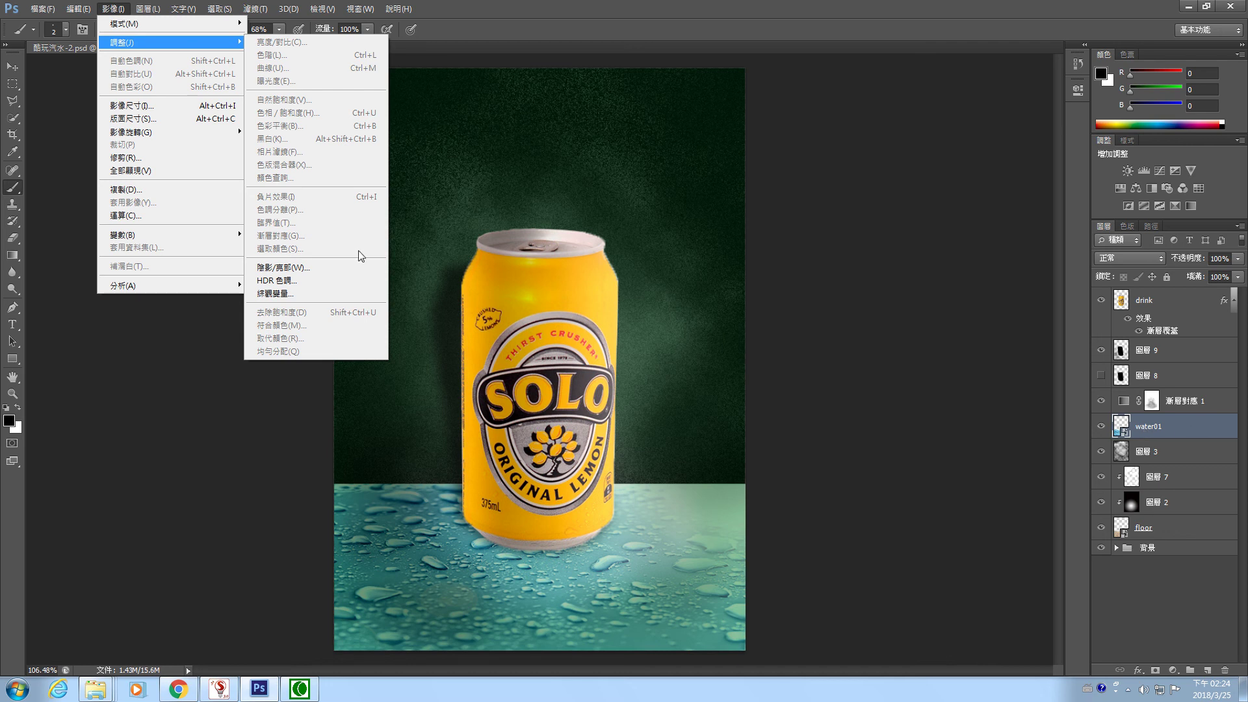
click(1193, 425)
right_click(1192, 426)
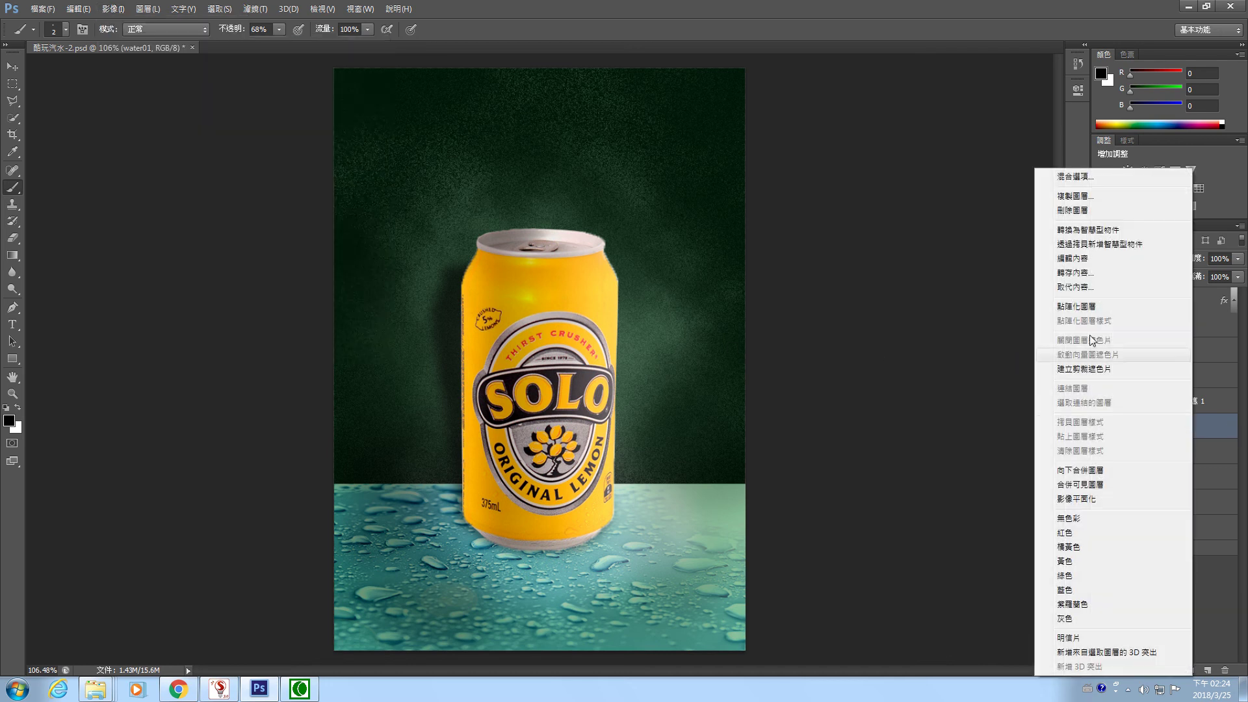
click(1098, 307)
Desaturate the water01 layer with 去除飽和度 and set its blending mode to 色彩增值
click(113, 8)
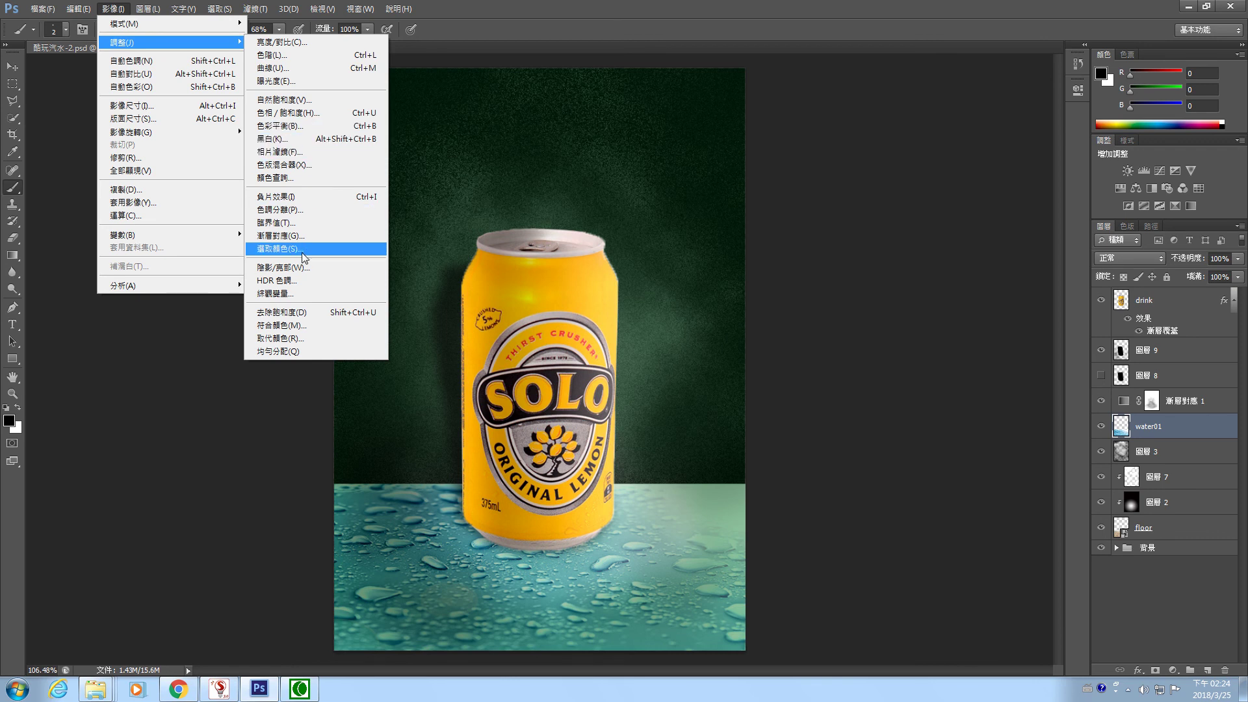
click(301, 312)
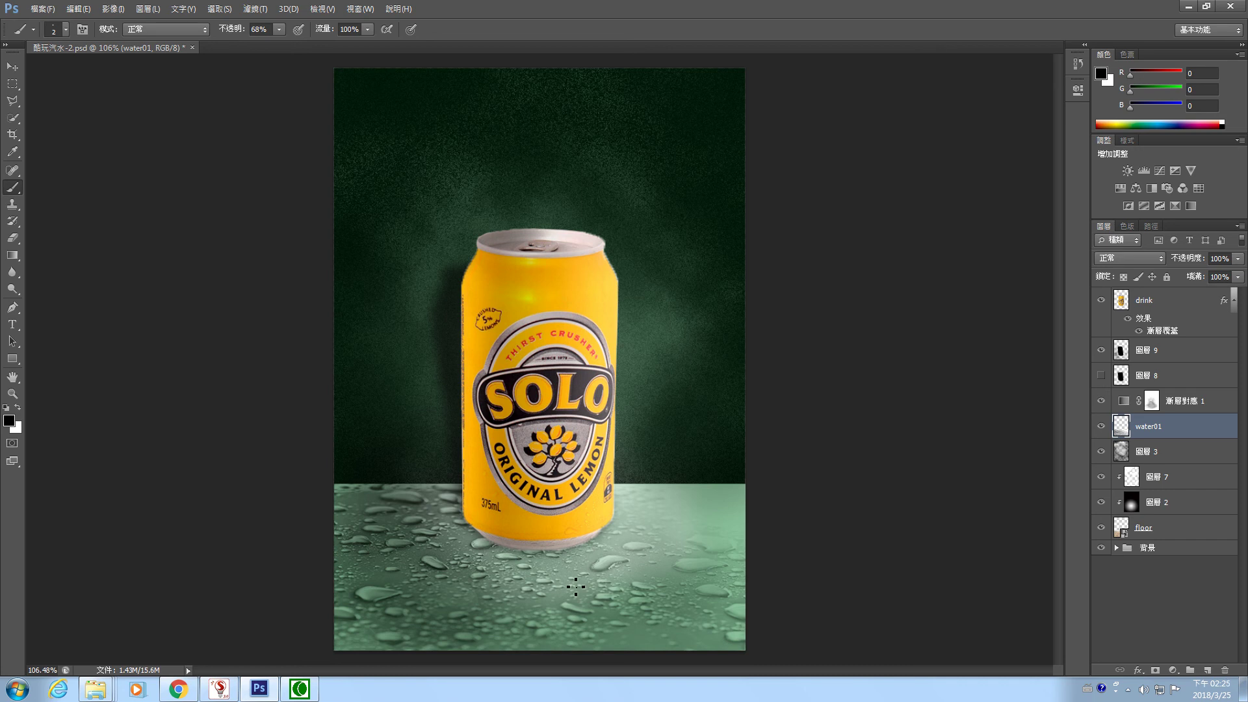
click(1139, 258)
click(1139, 314)
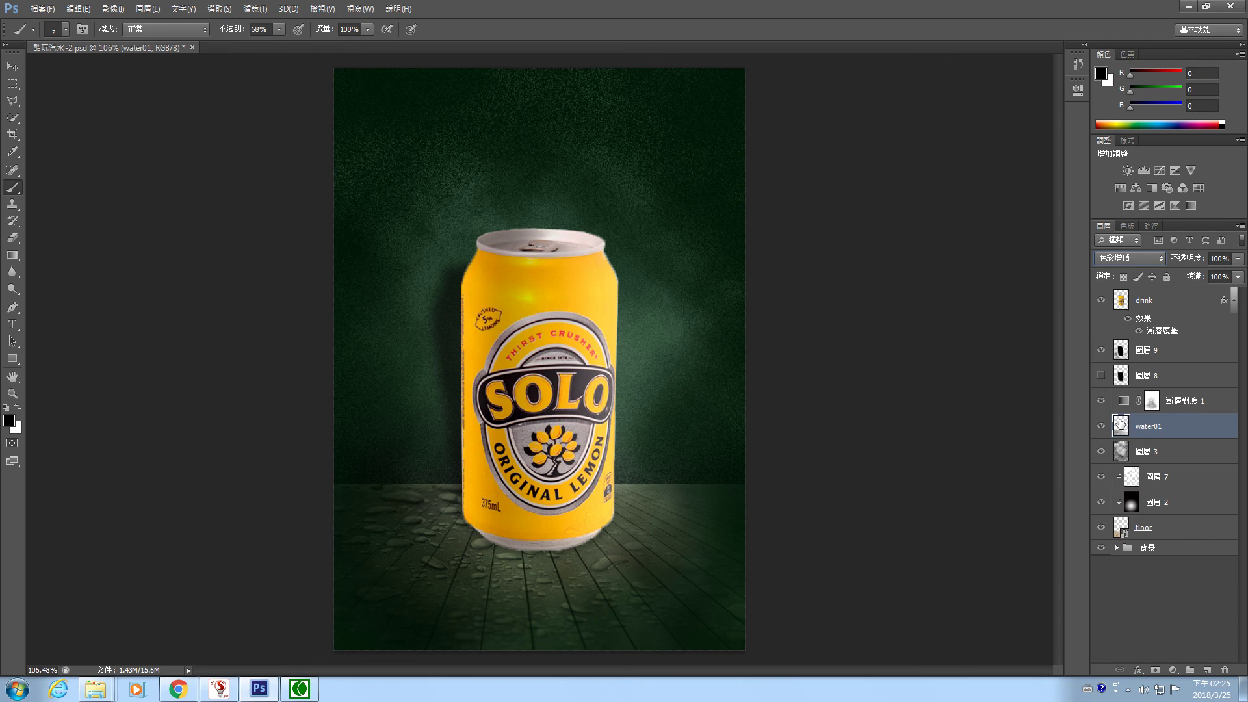
Transform water01 with 透視, widening its lower edge to about 186.7% and pulling its upper corners slightly inward to match the floor's perspective
key(ctrl+t)
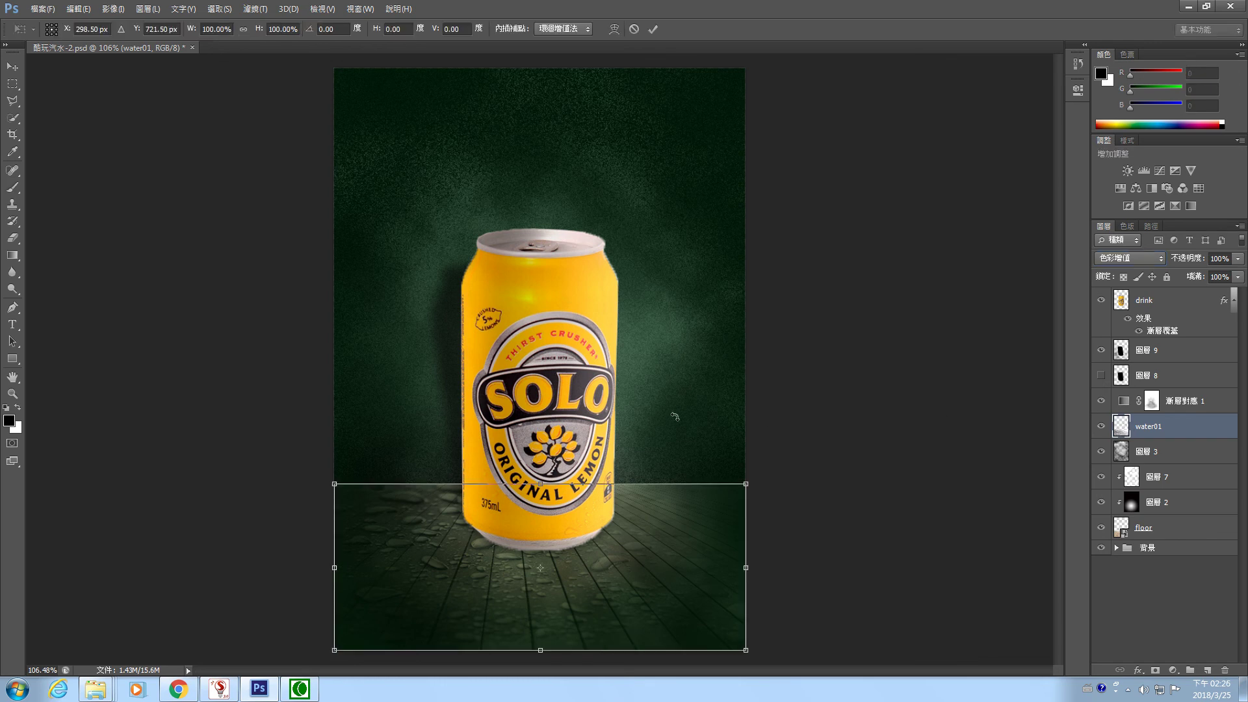
click(78, 8)
mouse_move(191, 280)
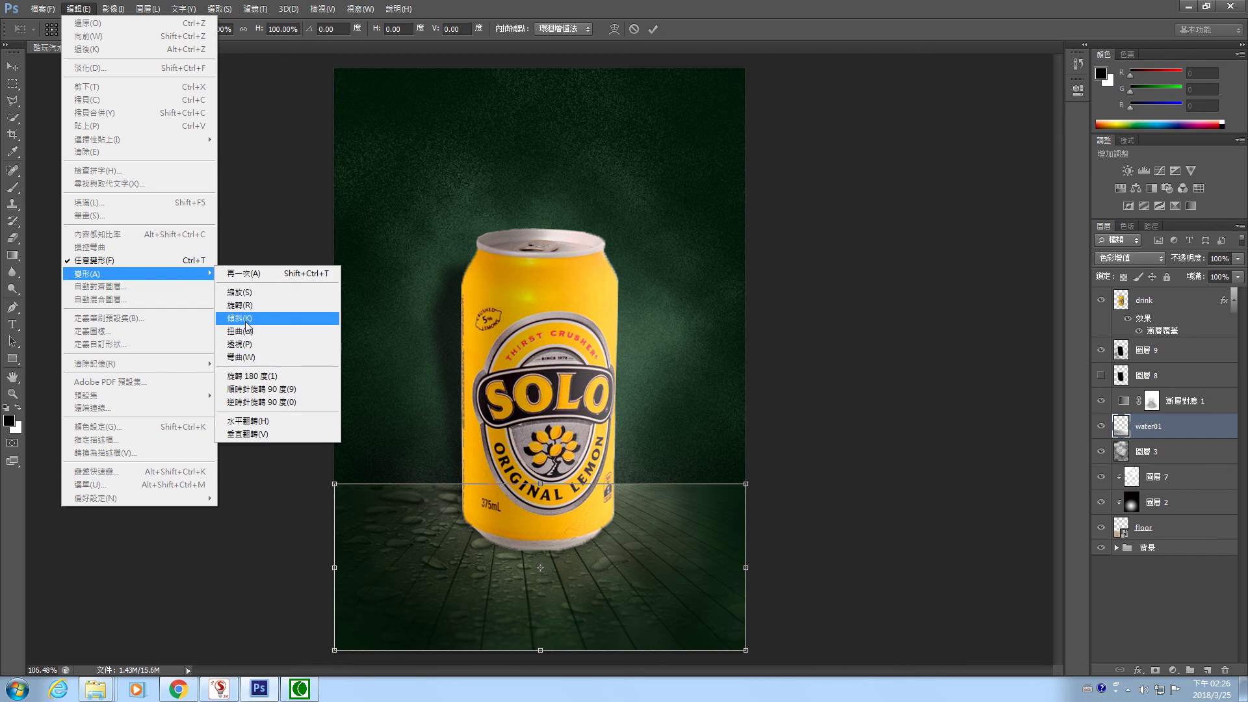
click(238, 350)
drag(334, 650, 156, 650)
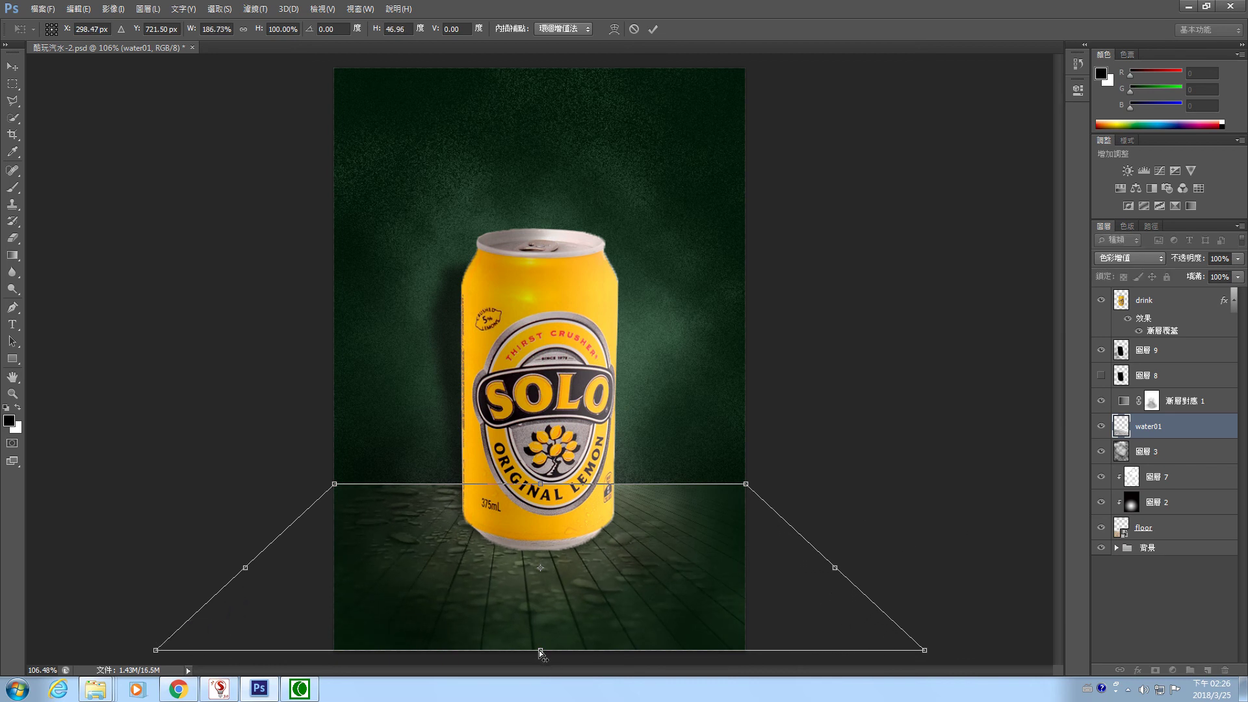
drag(540, 651, 545, 663)
drag(546, 663, 547, 662)
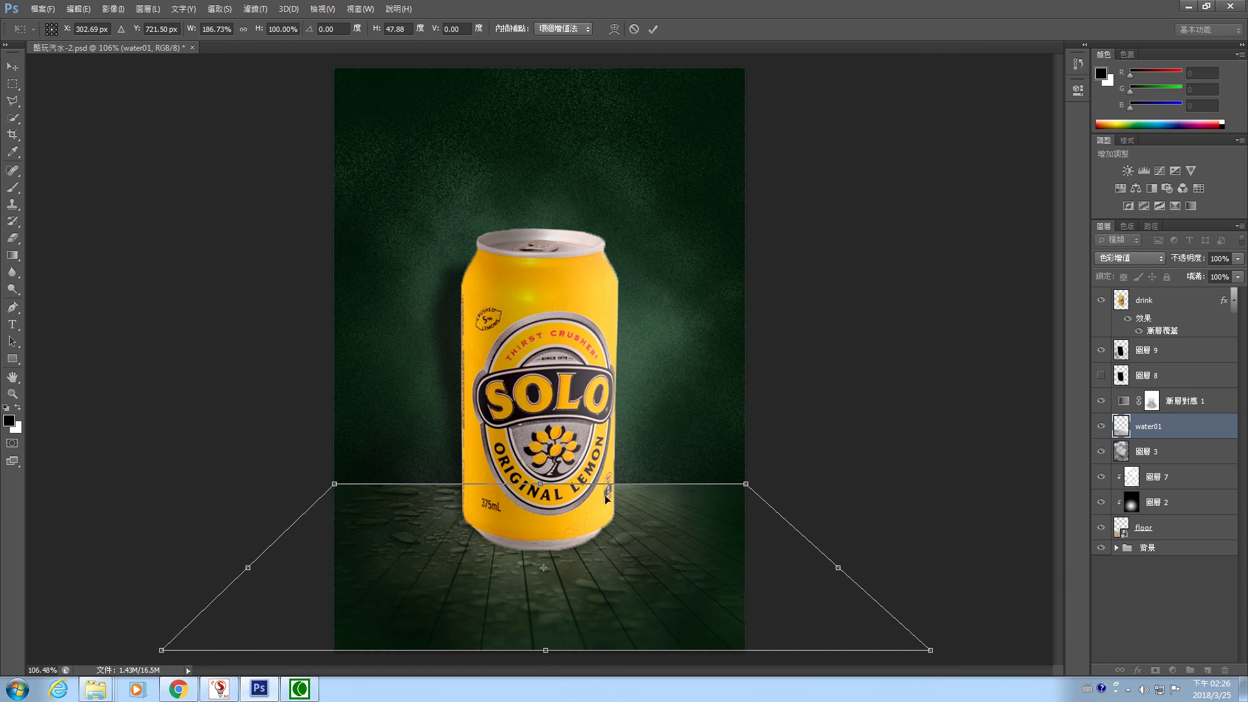
mouse_move(745, 484)
mouse_down()
mouse_move(715, 486)
mouse_move(746, 486)
mouse_move(736, 484)
mouse_up()
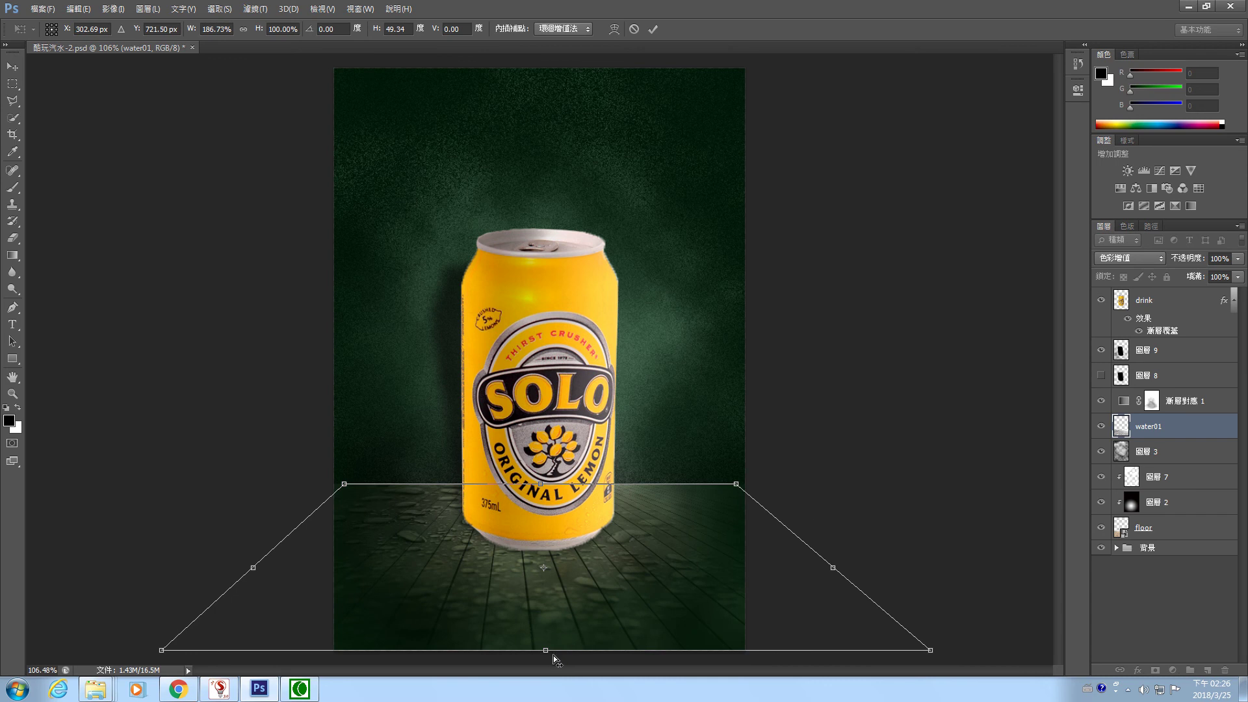
Scale water01 down past the poster's lower edge to about 213.8% width and 129.6% height, and apply the transform
click(78, 9)
mouse_move(130, 273)
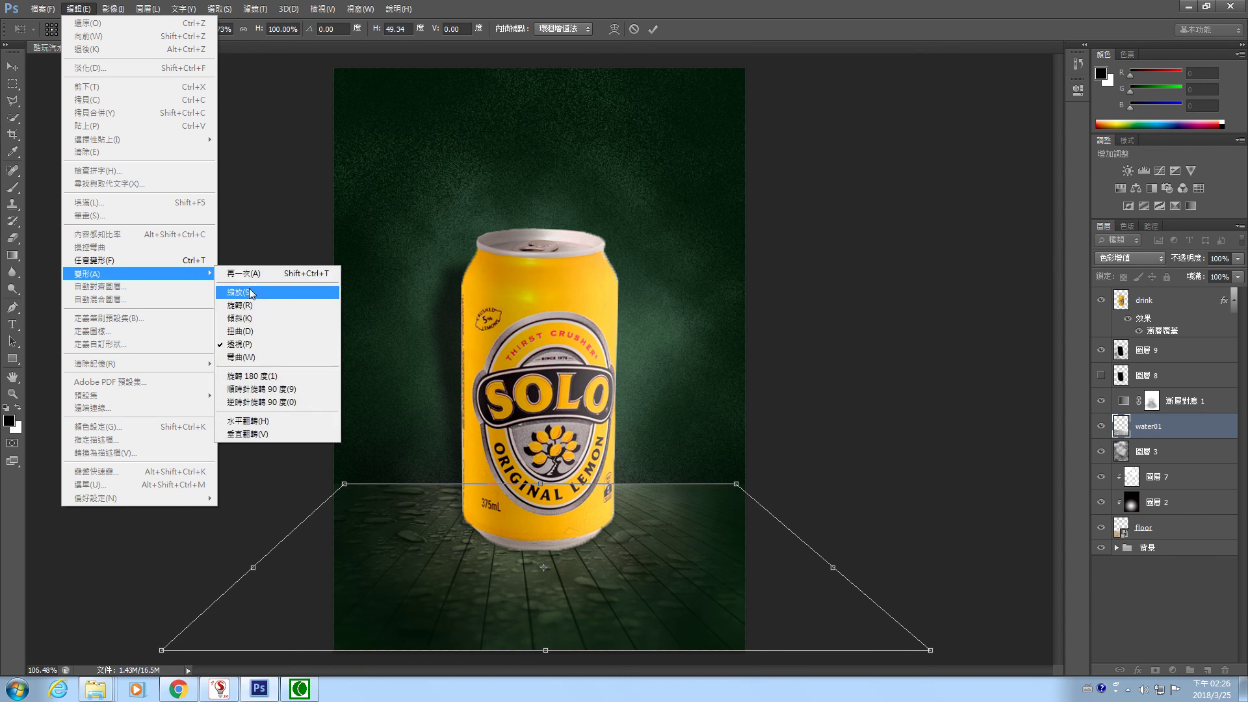
click(240, 292)
drag(546, 650, 545, 699)
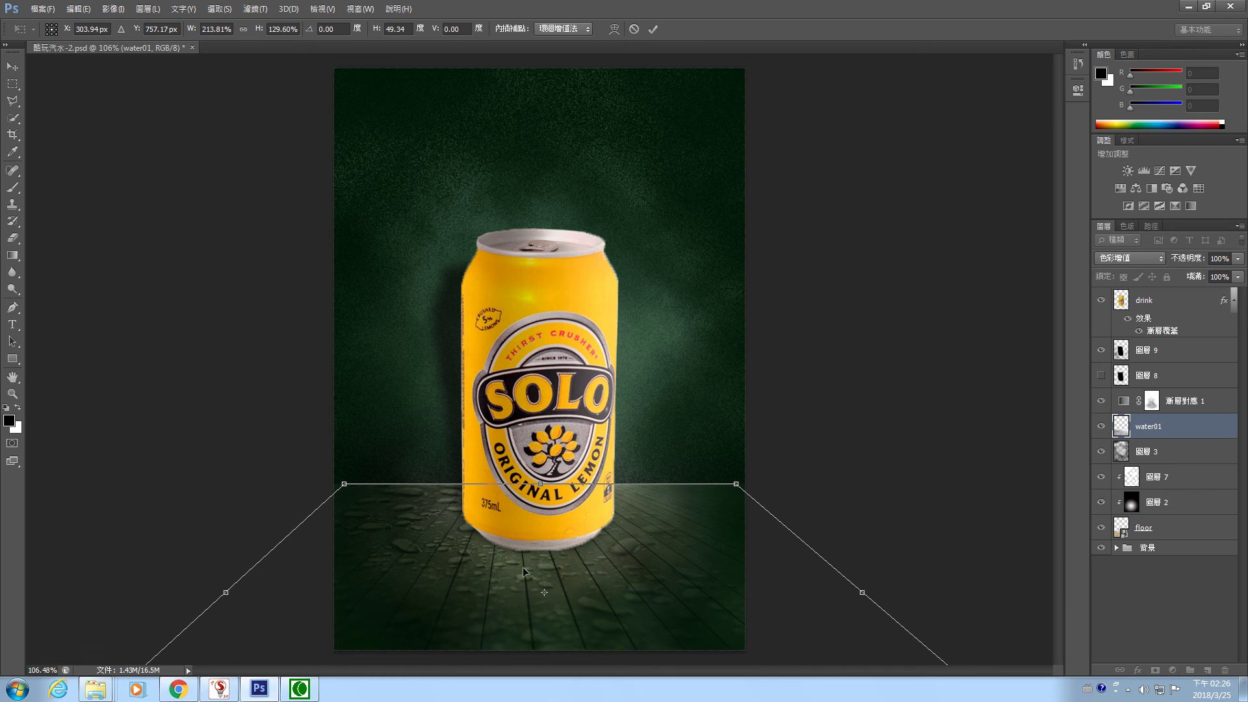
click(653, 29)
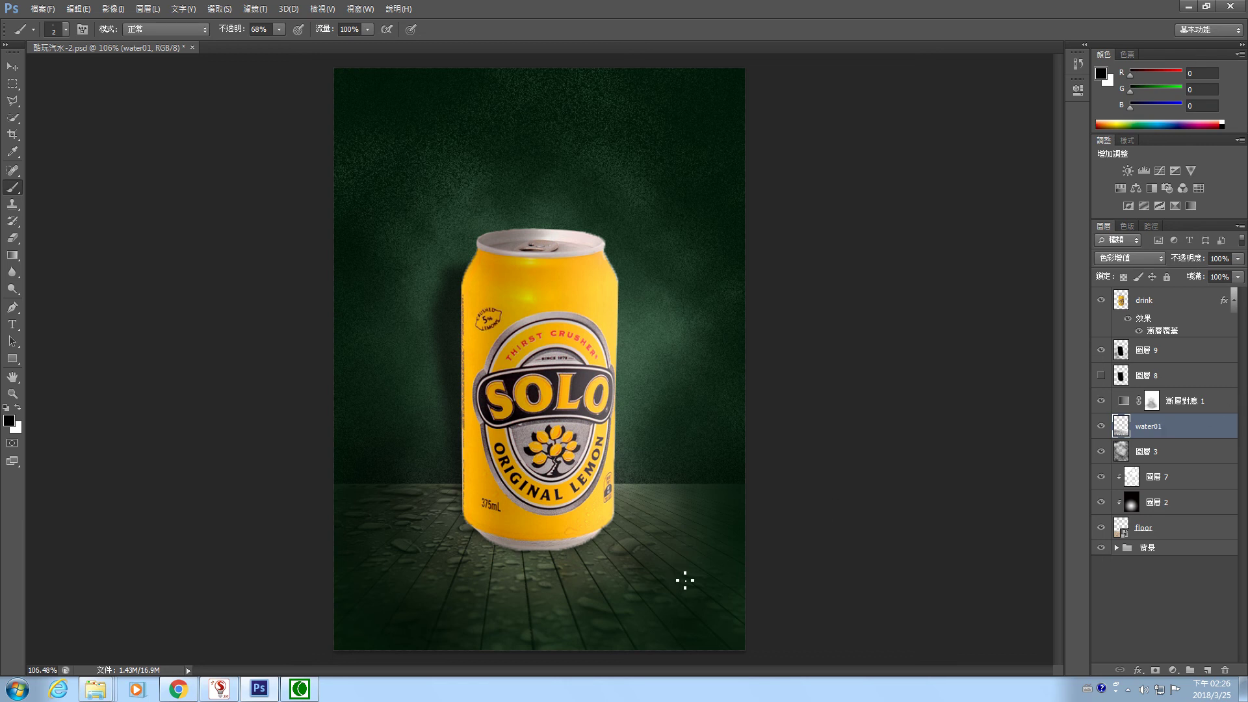
click(300, 689)
click(72, 69)
Try the blending modes 覆蓋, 柔光, 實光, 強烈光源, 小光源, 實色疊印混合 and 差異化 on the water01 layer
click(13, 66)
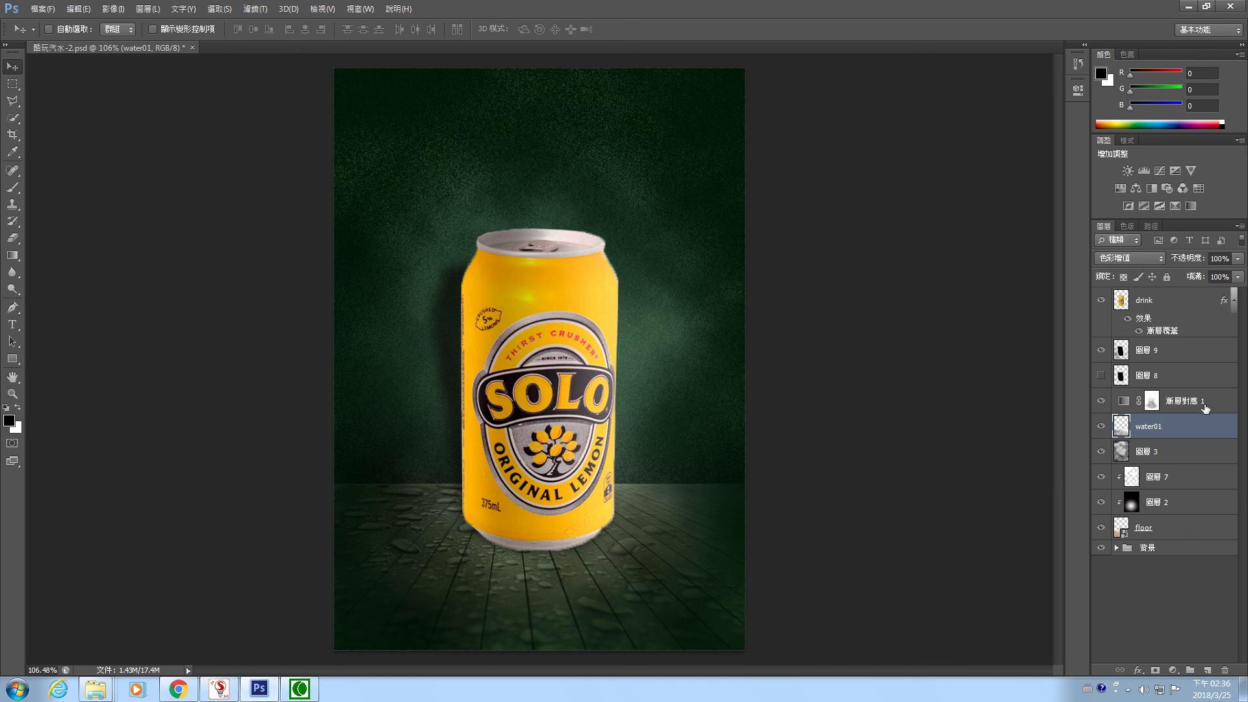
click(1154, 260)
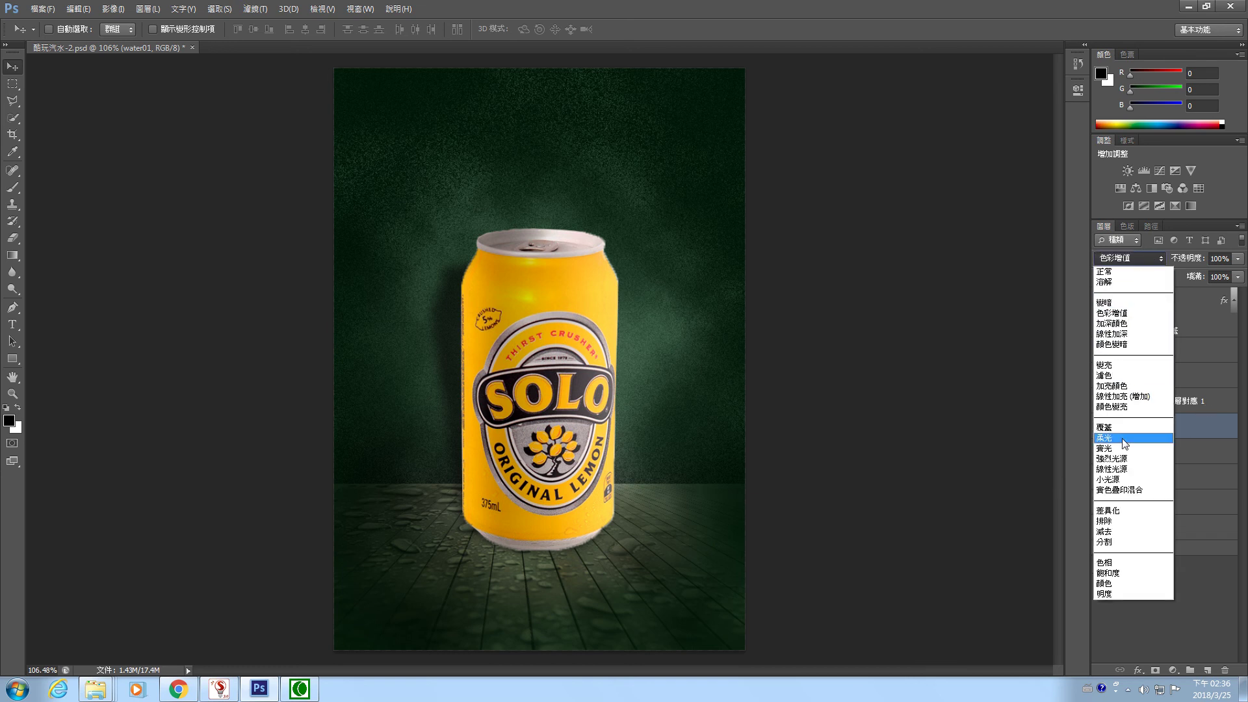
click(1118, 428)
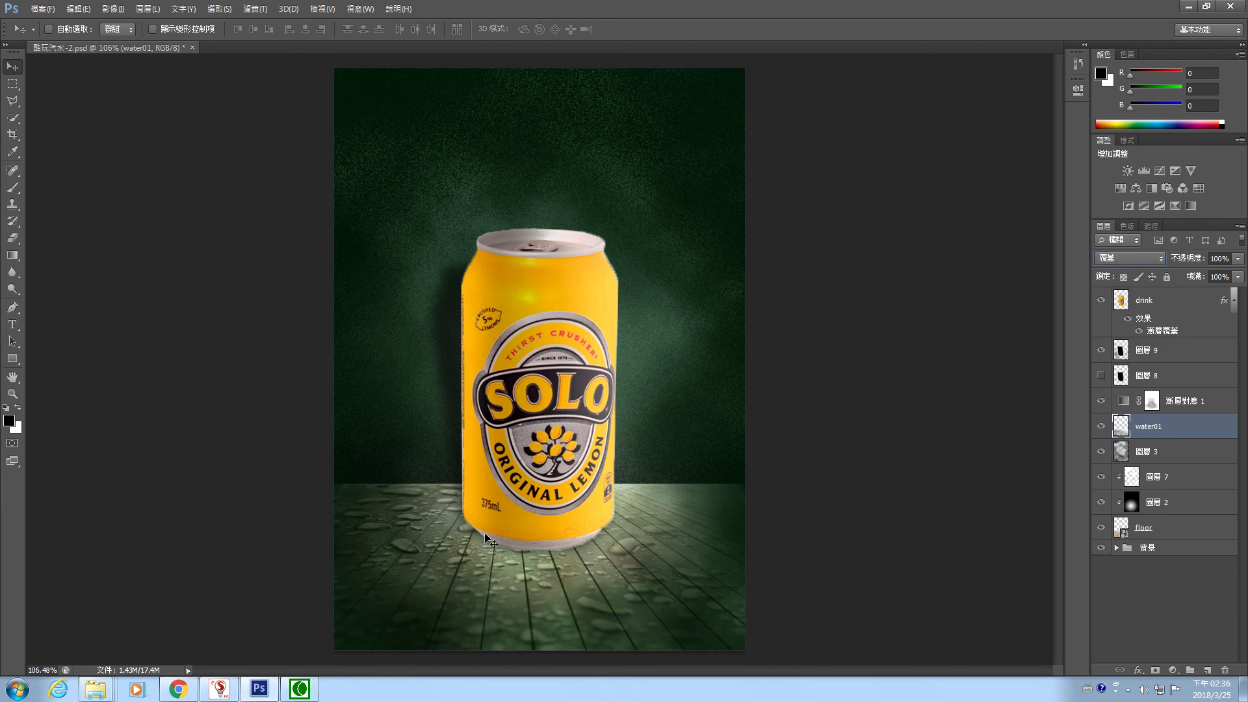
click(1134, 258)
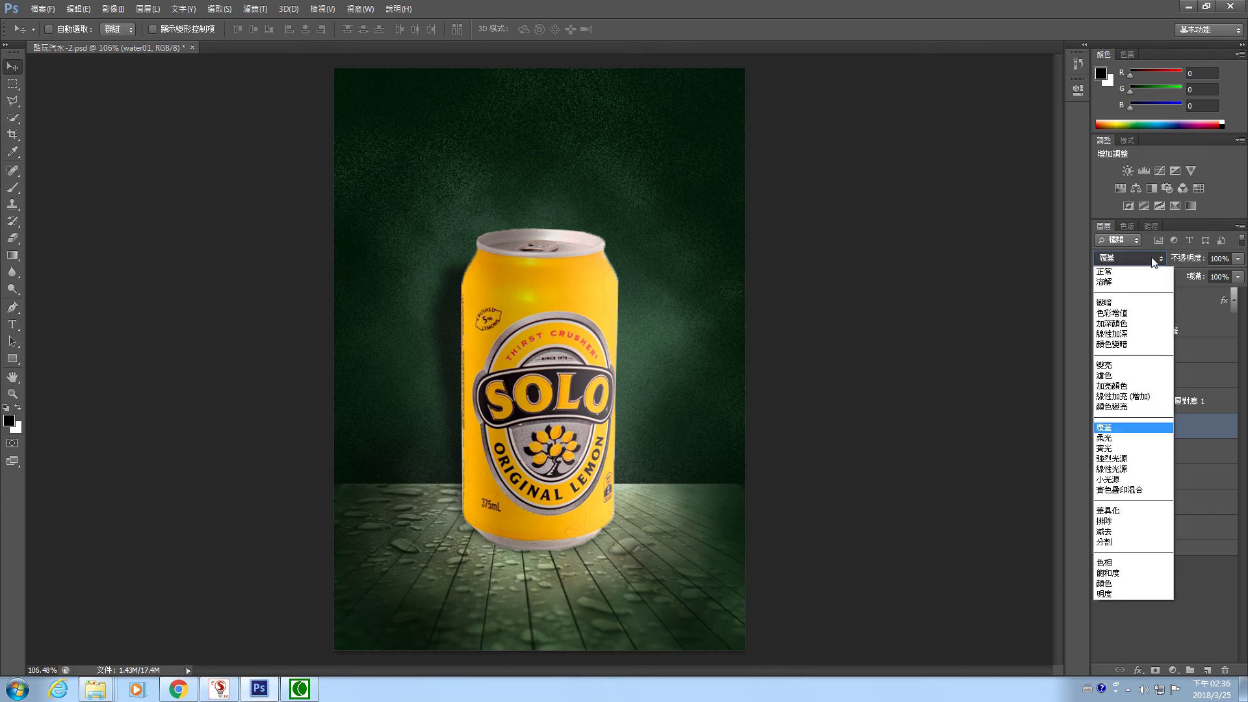
click(1109, 437)
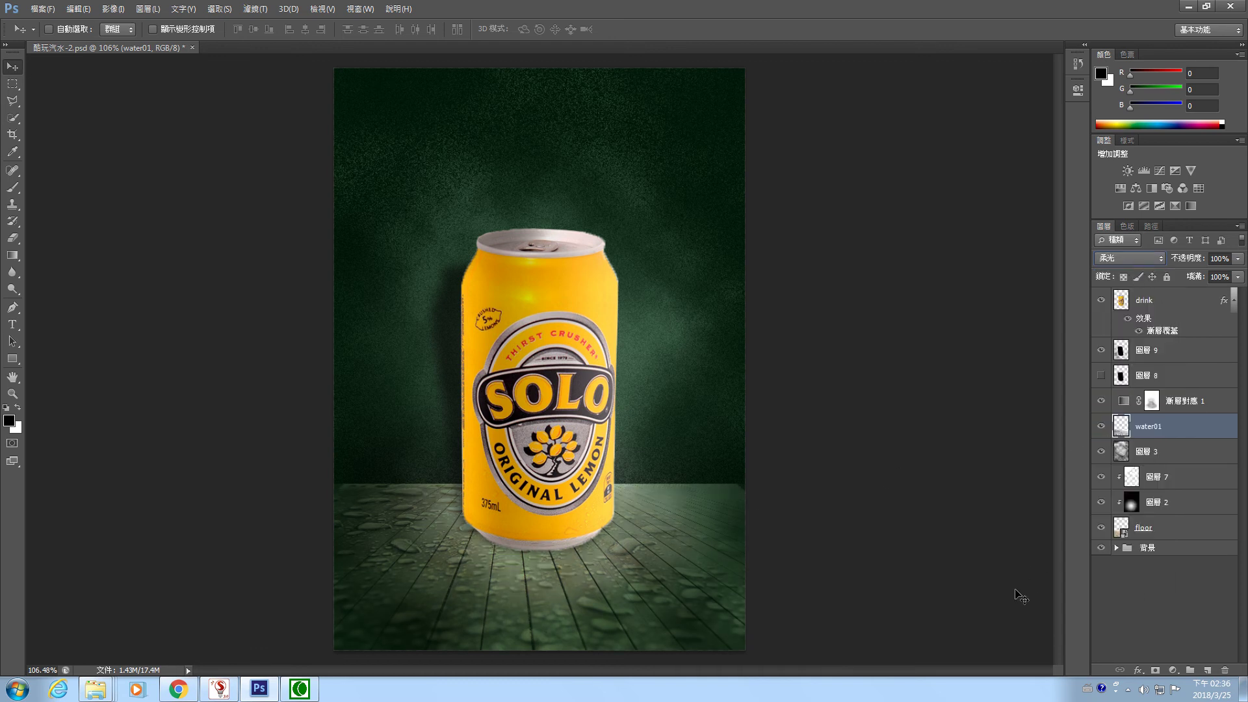
key(shift+plus)
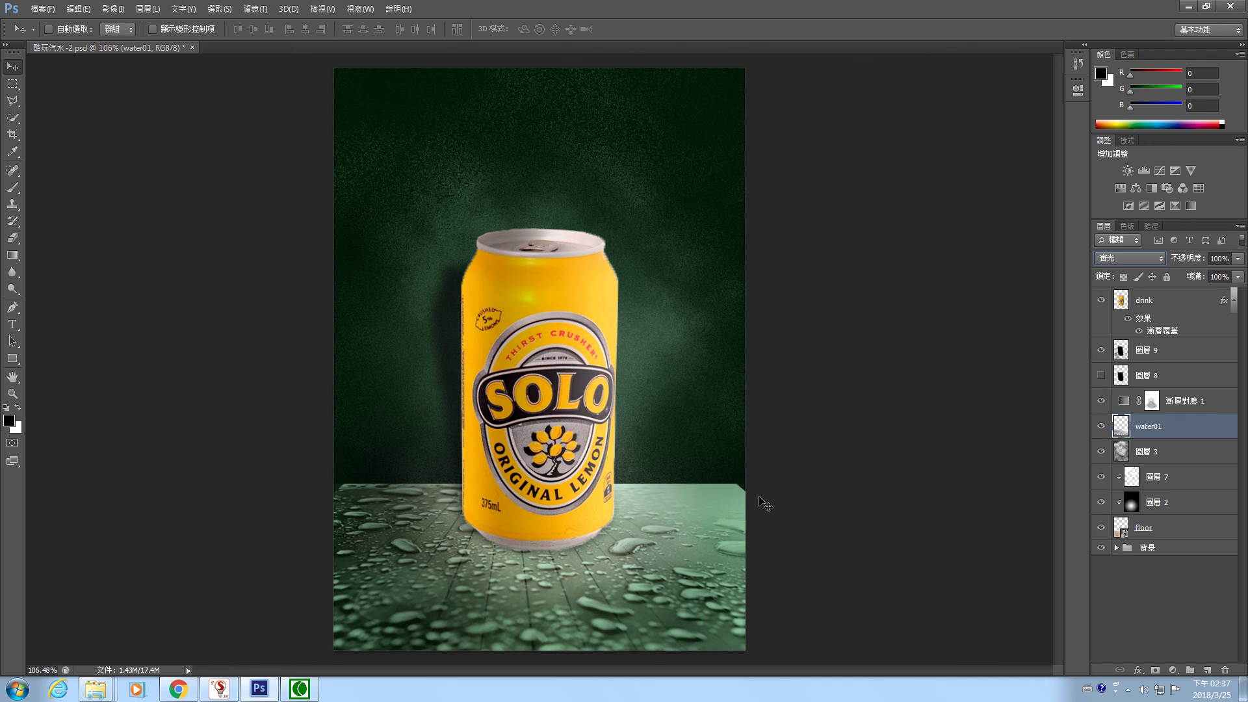
click(1156, 263)
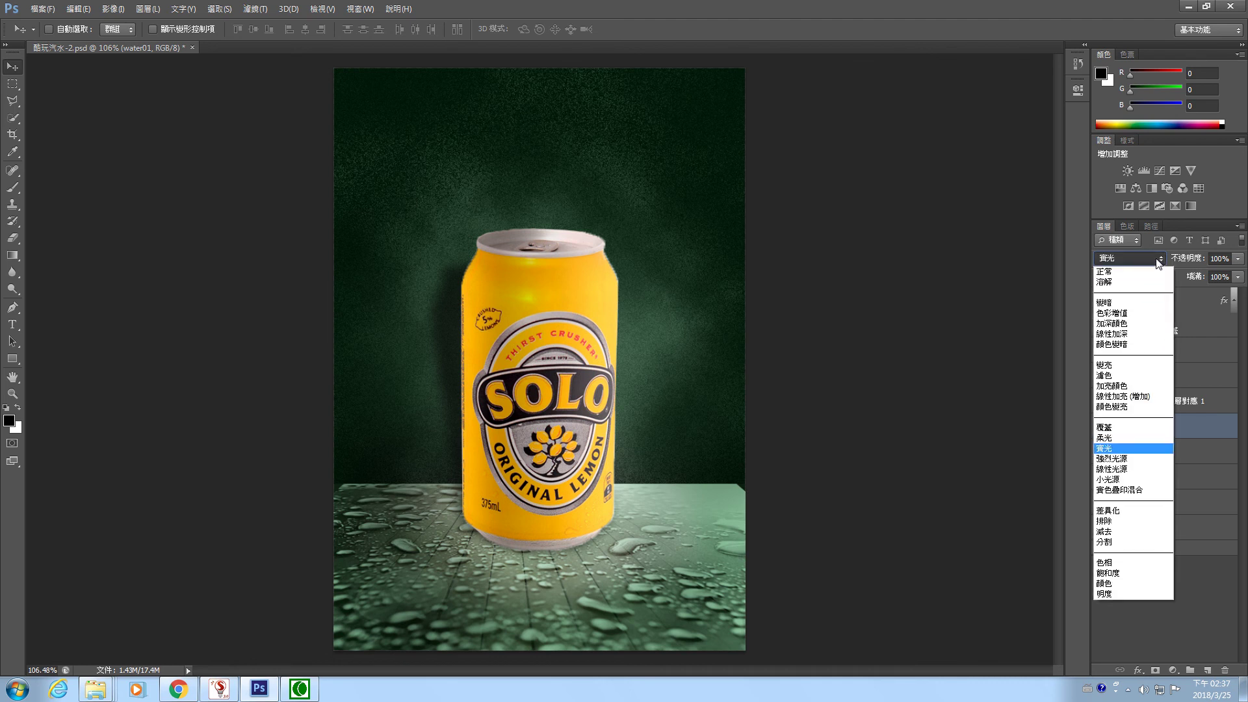
click(1115, 462)
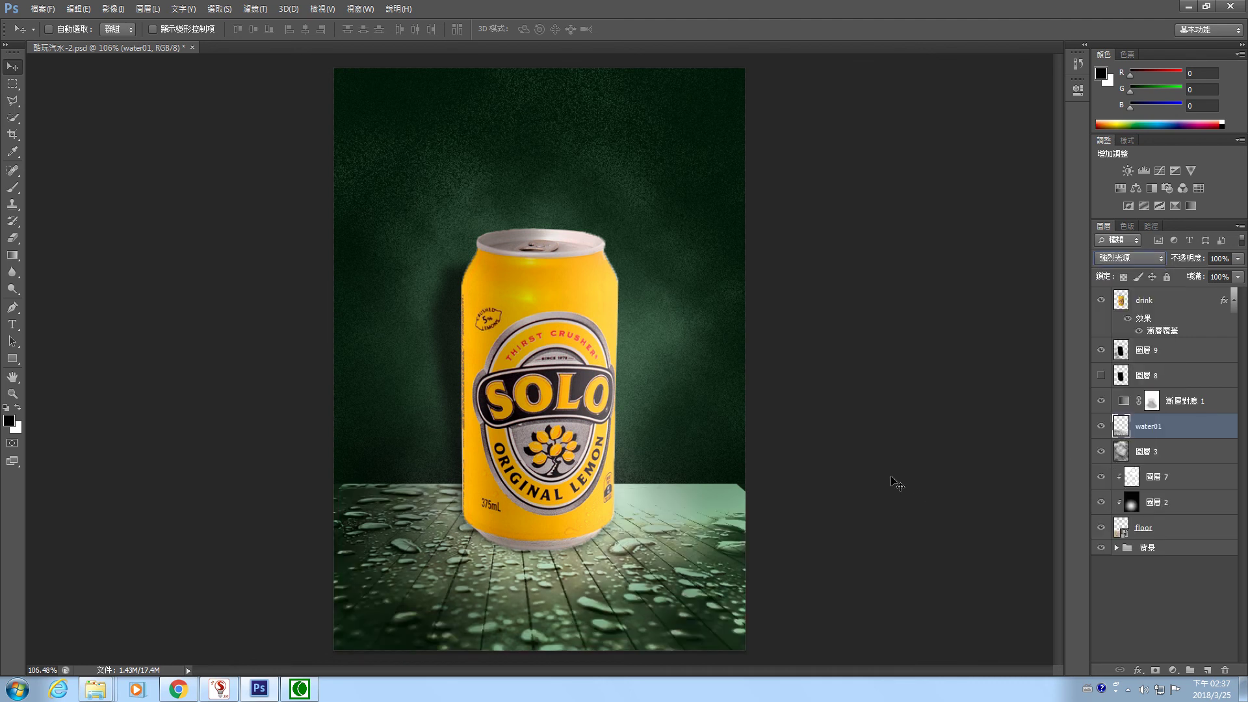
key(Down)
key(Down)
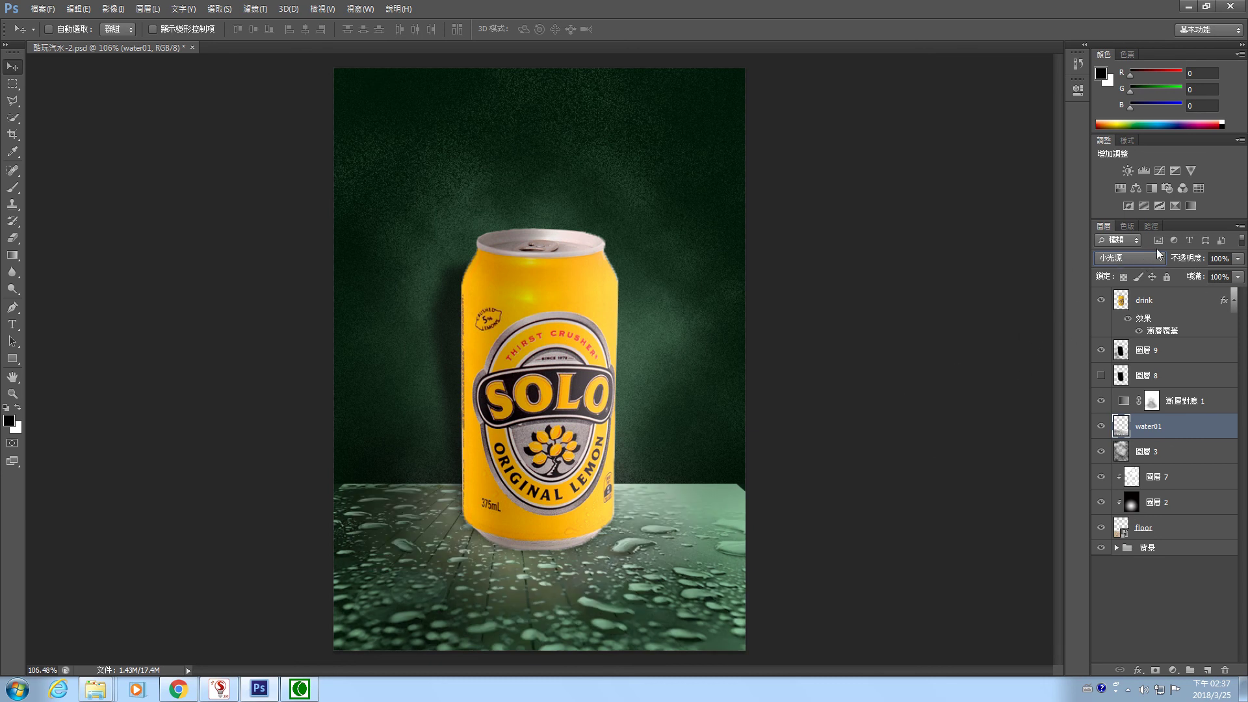
key(Down)
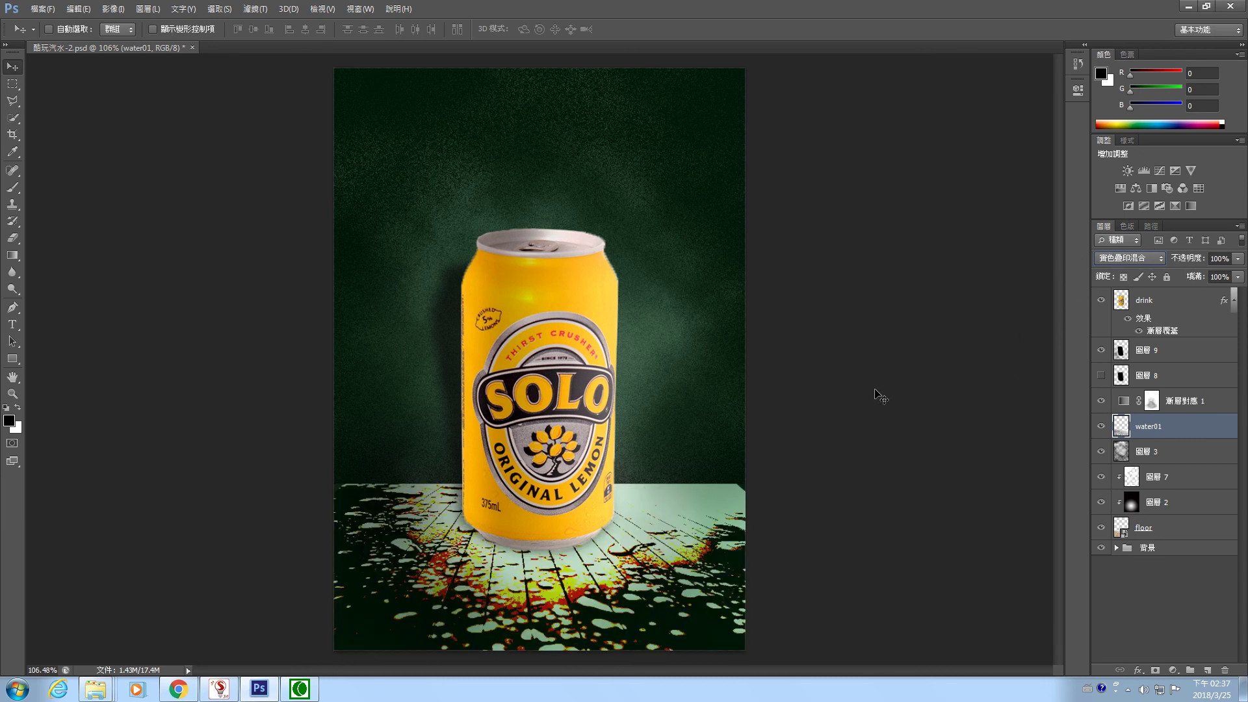
key(Up)
key(Down)
key(Down)
key(Down)
key(Down)
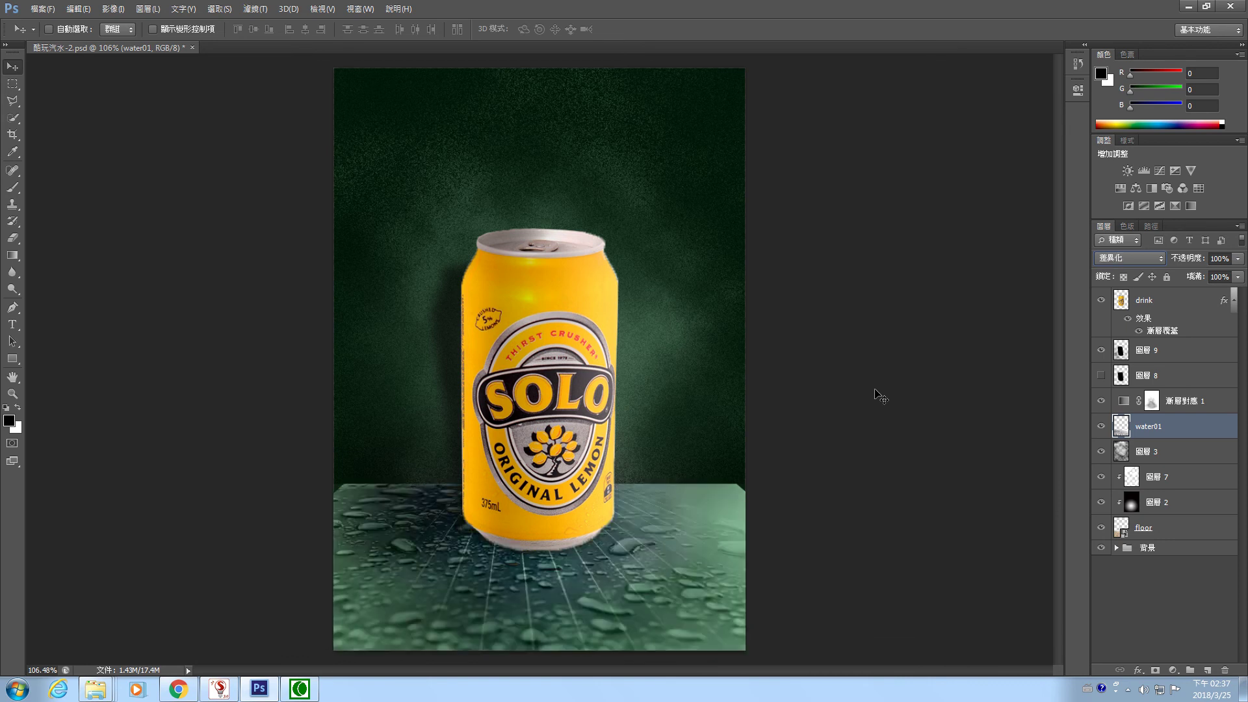
Step water01 back through the blending modes, including 濾色, 顏色變暗 and 色彩增值, and settle on 覆蓋
key(Up)
key(Up)
key(Up)
key(Up)
key(Up)
key(Up)
key(Up)
key(Up)
key(Up)
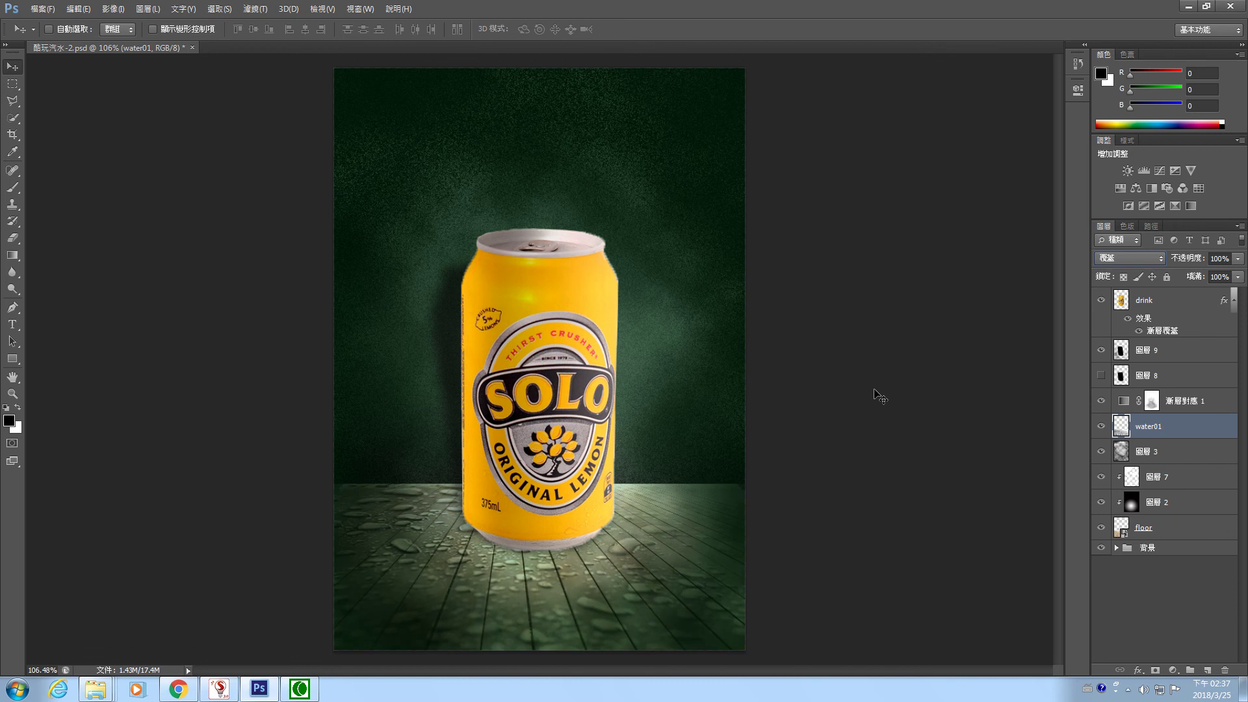
key(Up)
key(Up)
key(Up)
key(Up)
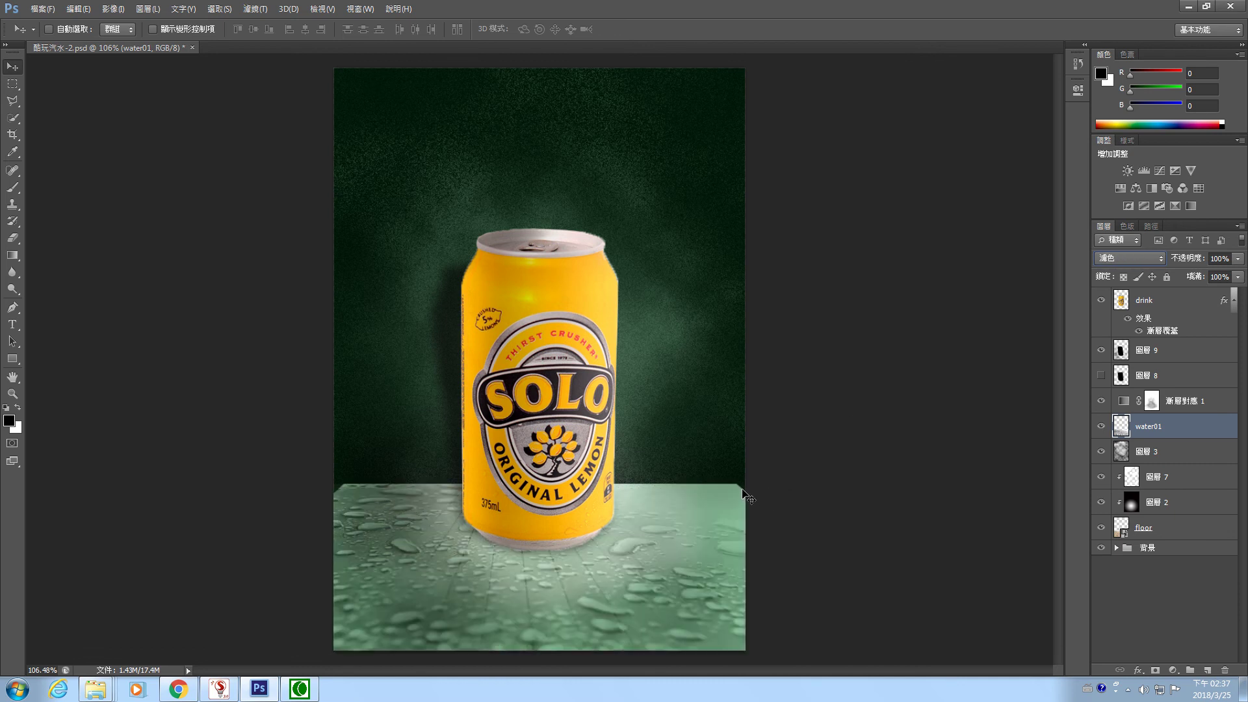
key(Up)
key(Up)
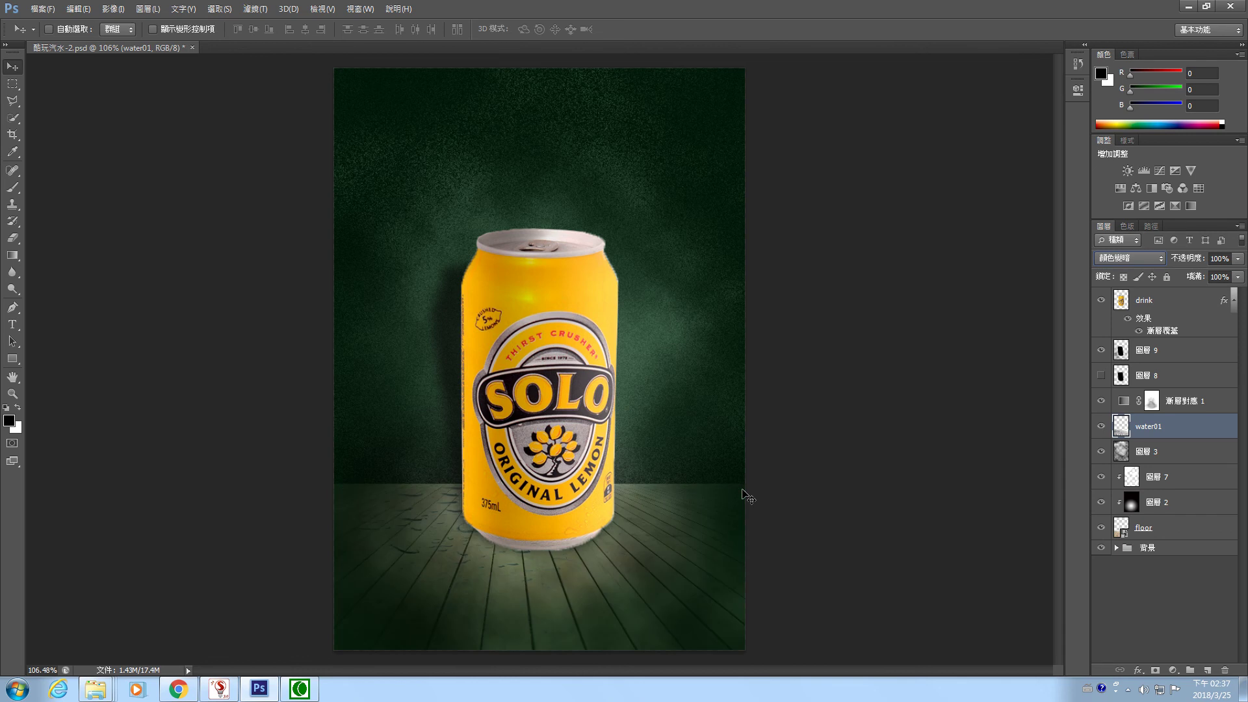
key(Up)
key(Up)
key(Up)
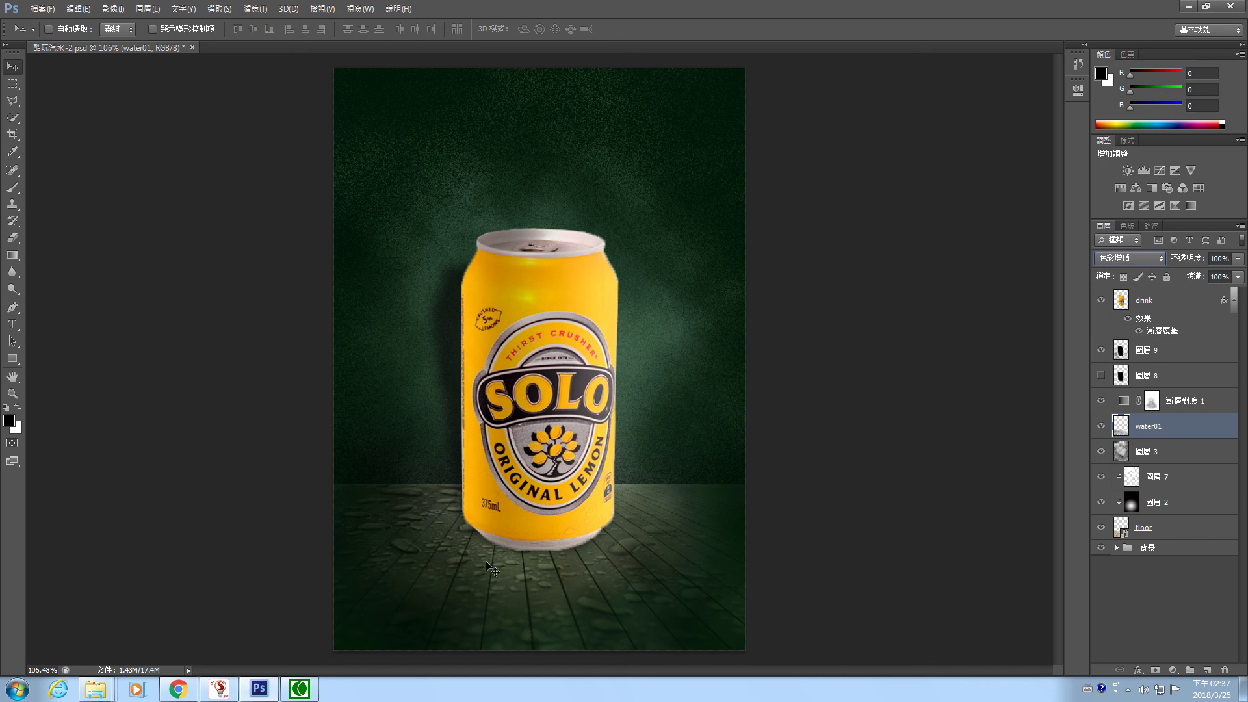
click(1159, 259)
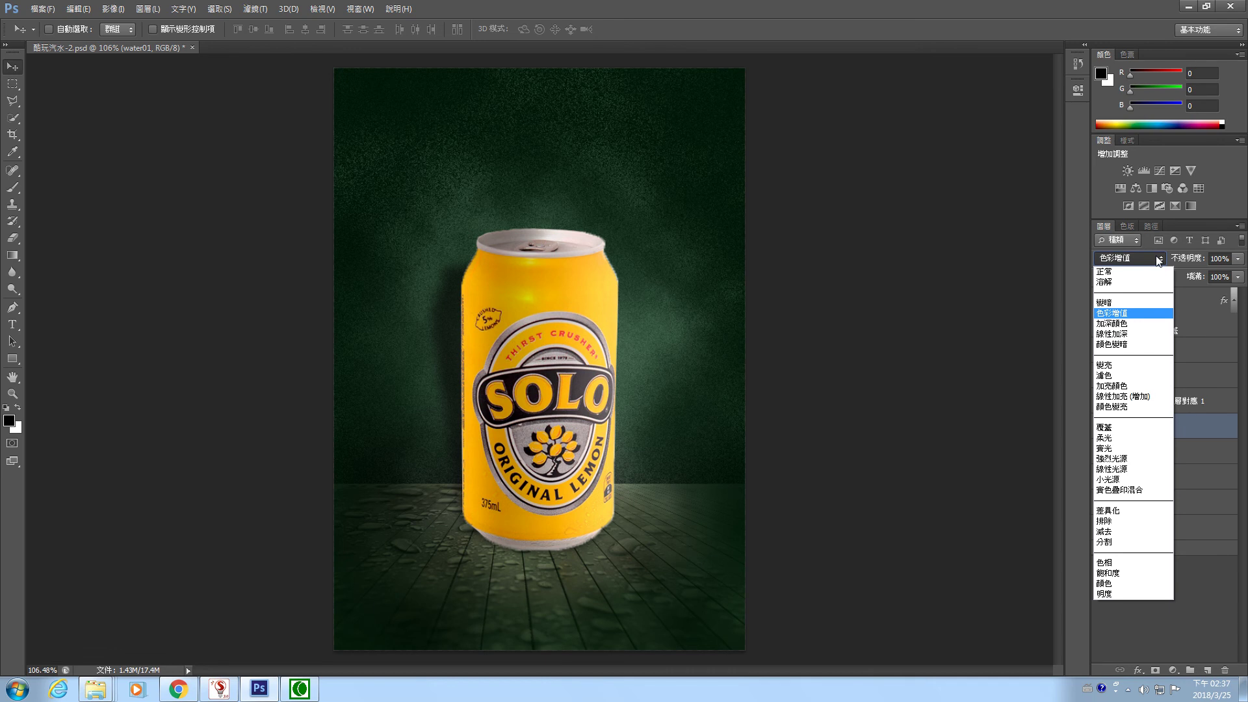
click(1118, 428)
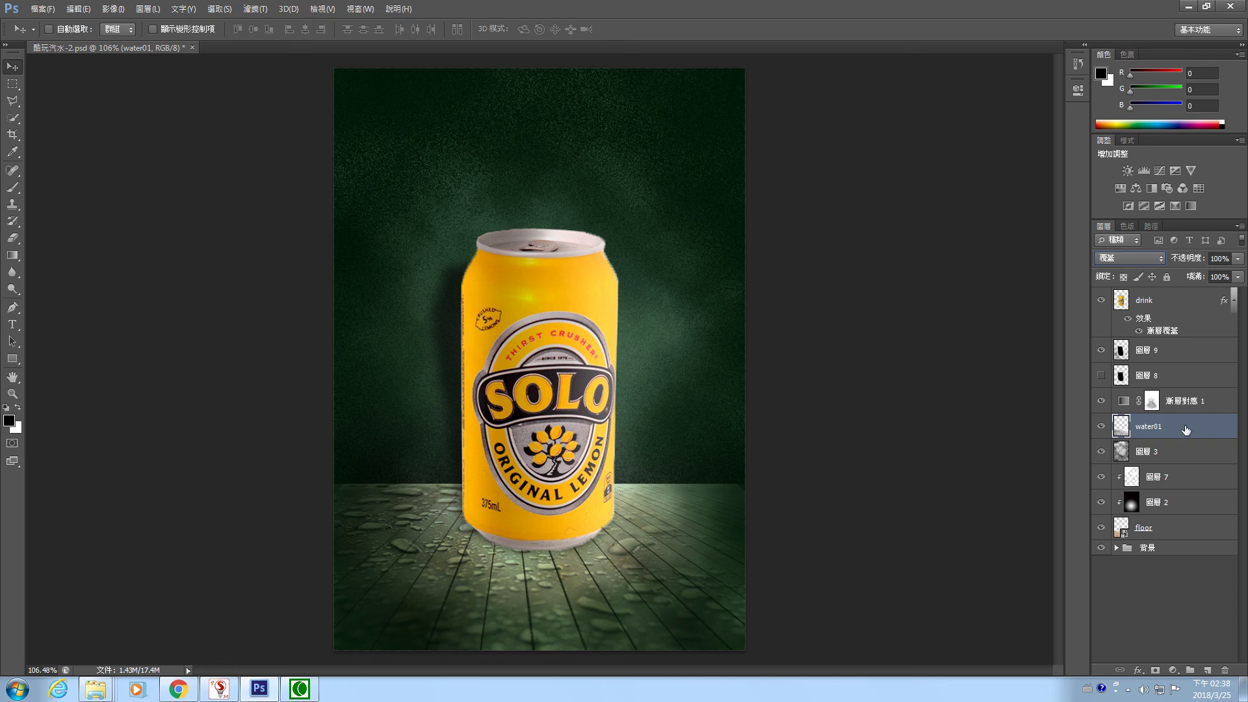
Add a 色階 adjustment layer directly above the water01 layer
click(1173, 670)
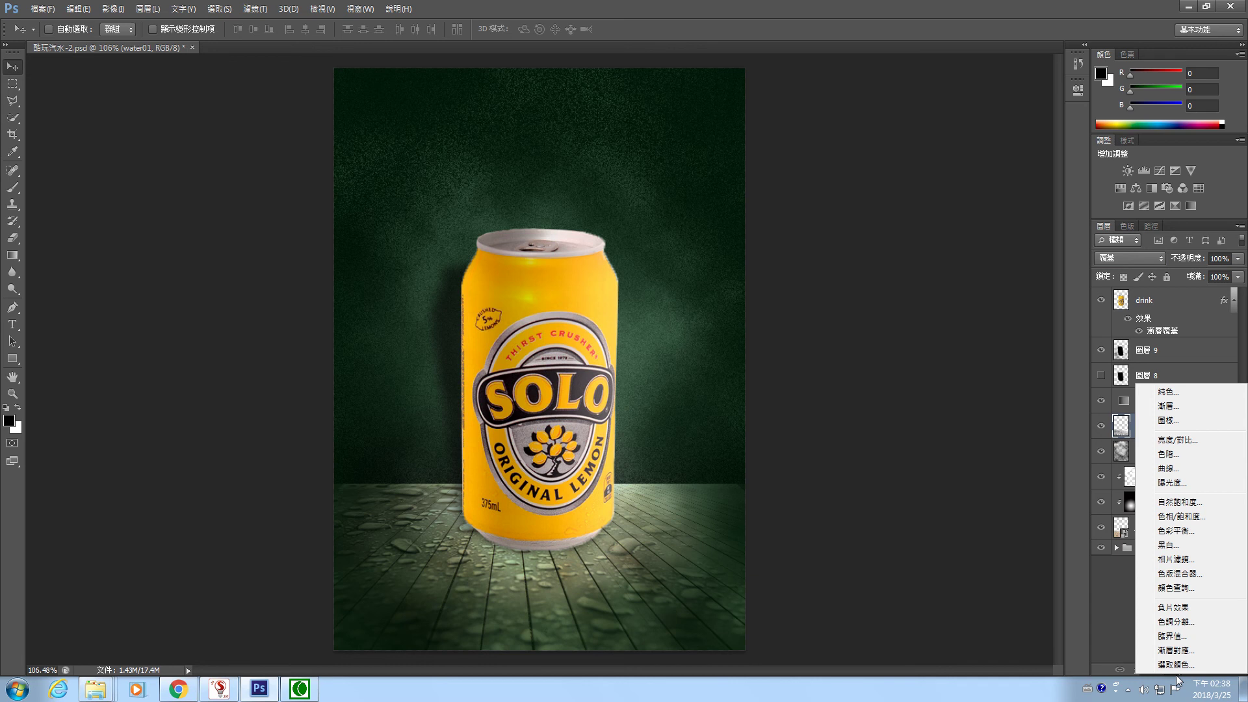
click(1113, 633)
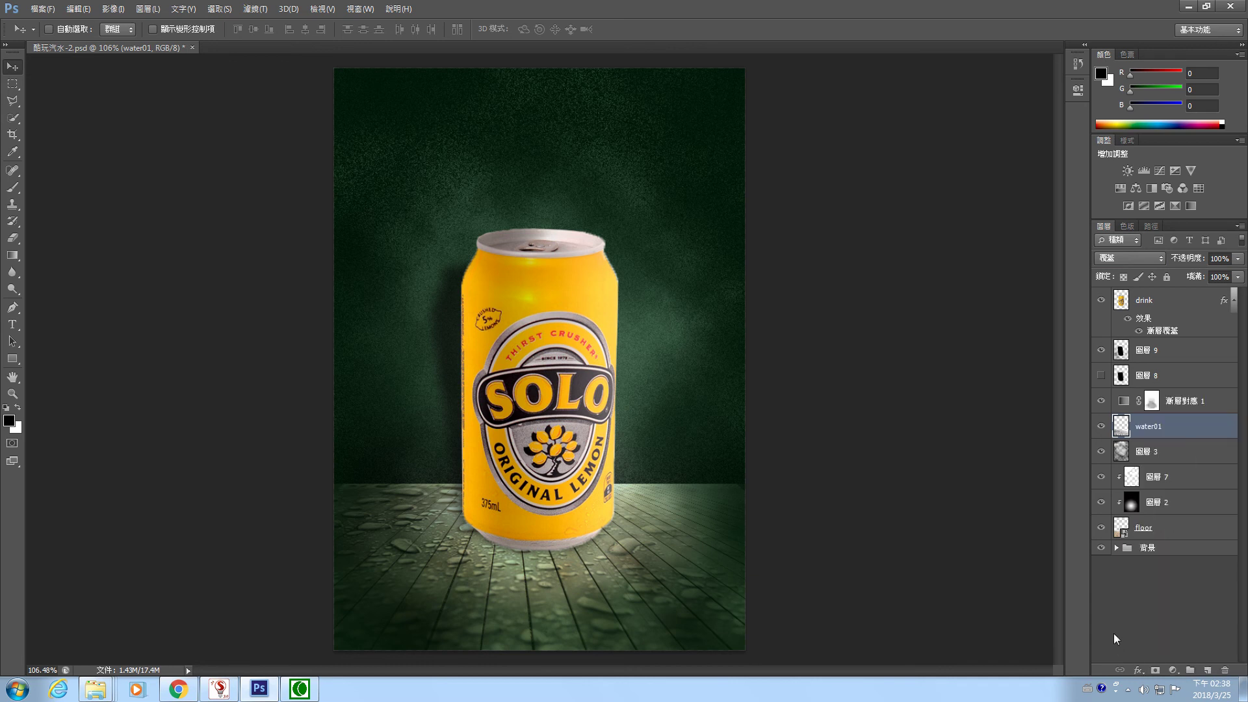
click(1176, 673)
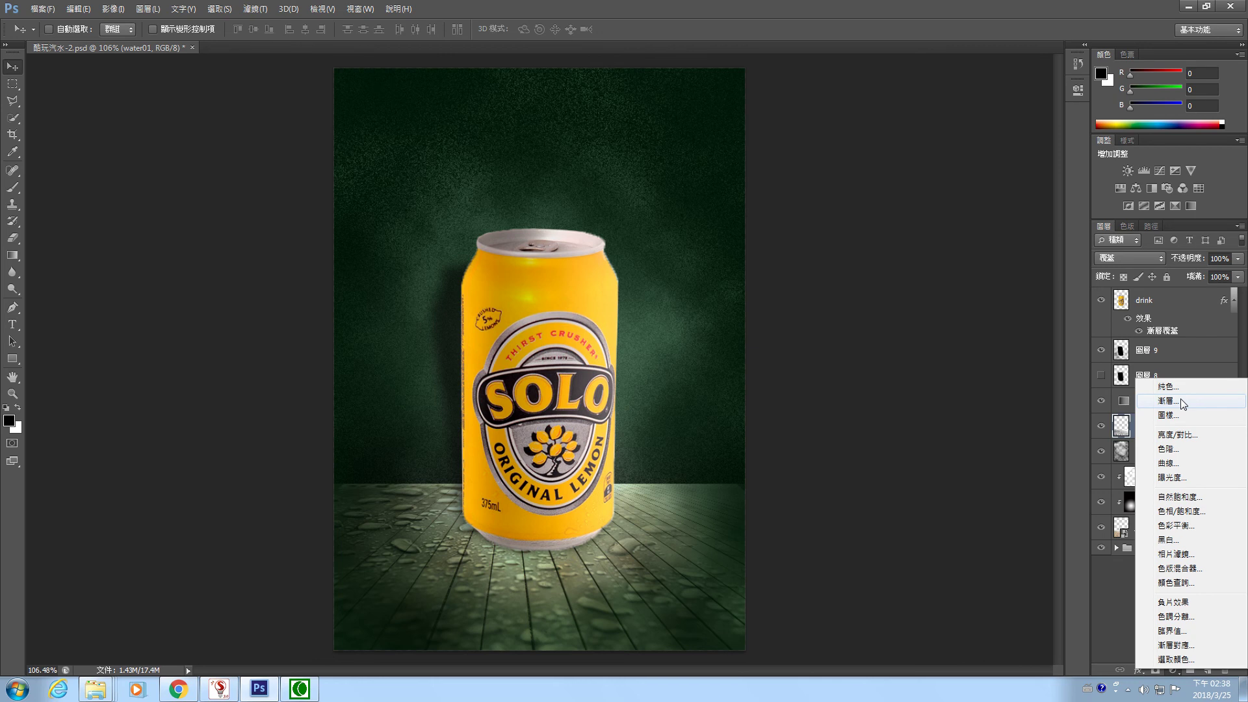
click(1176, 451)
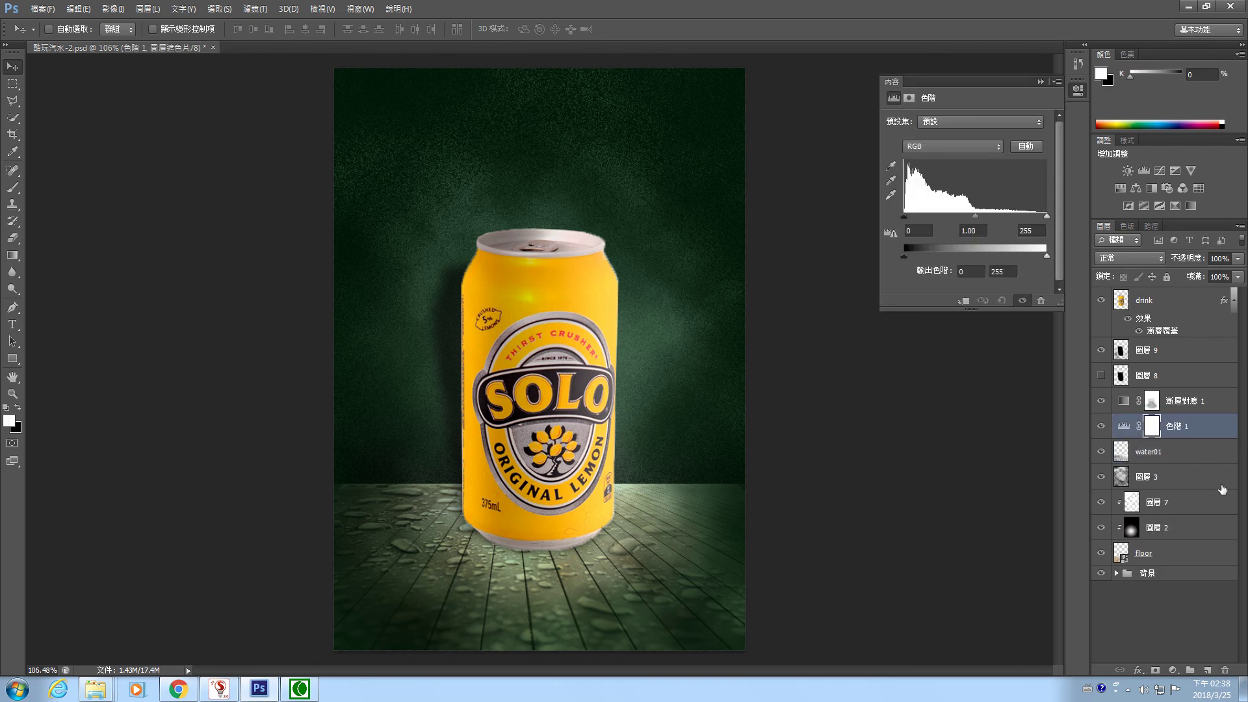
Clip the 色階 1 adjustment to the water01 layer and compare the floor with and without it
click(1126, 429)
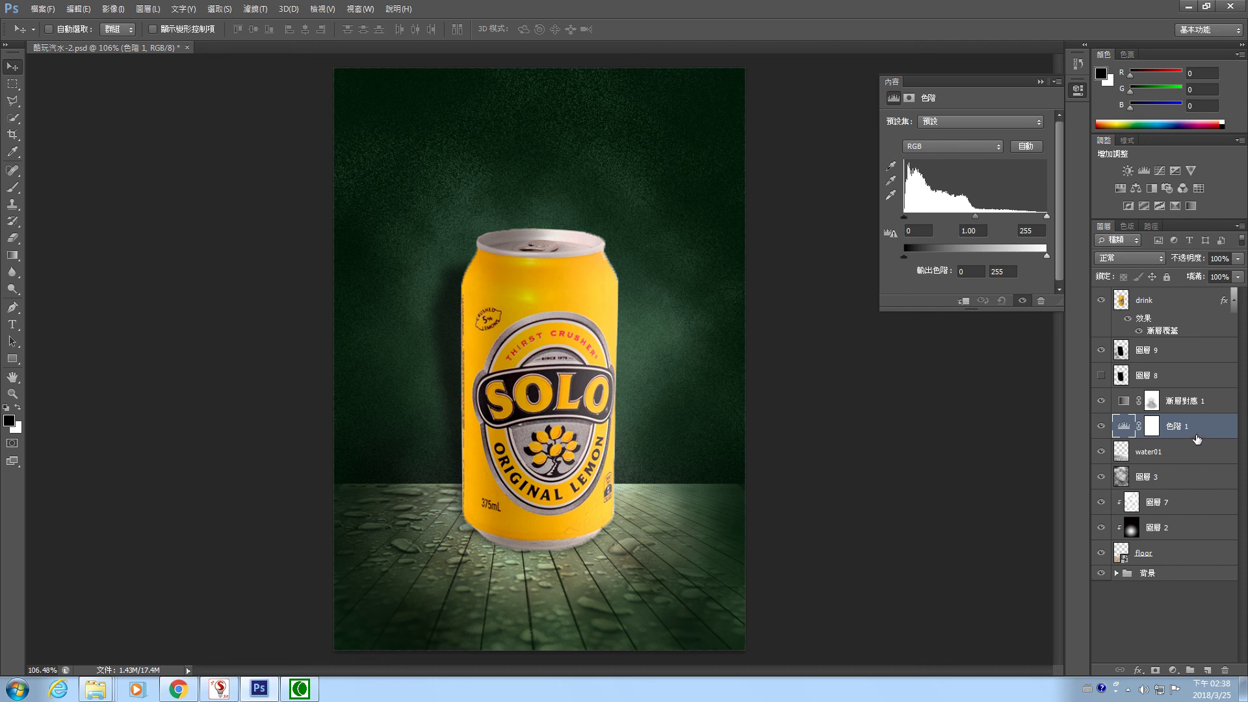
click(966, 302)
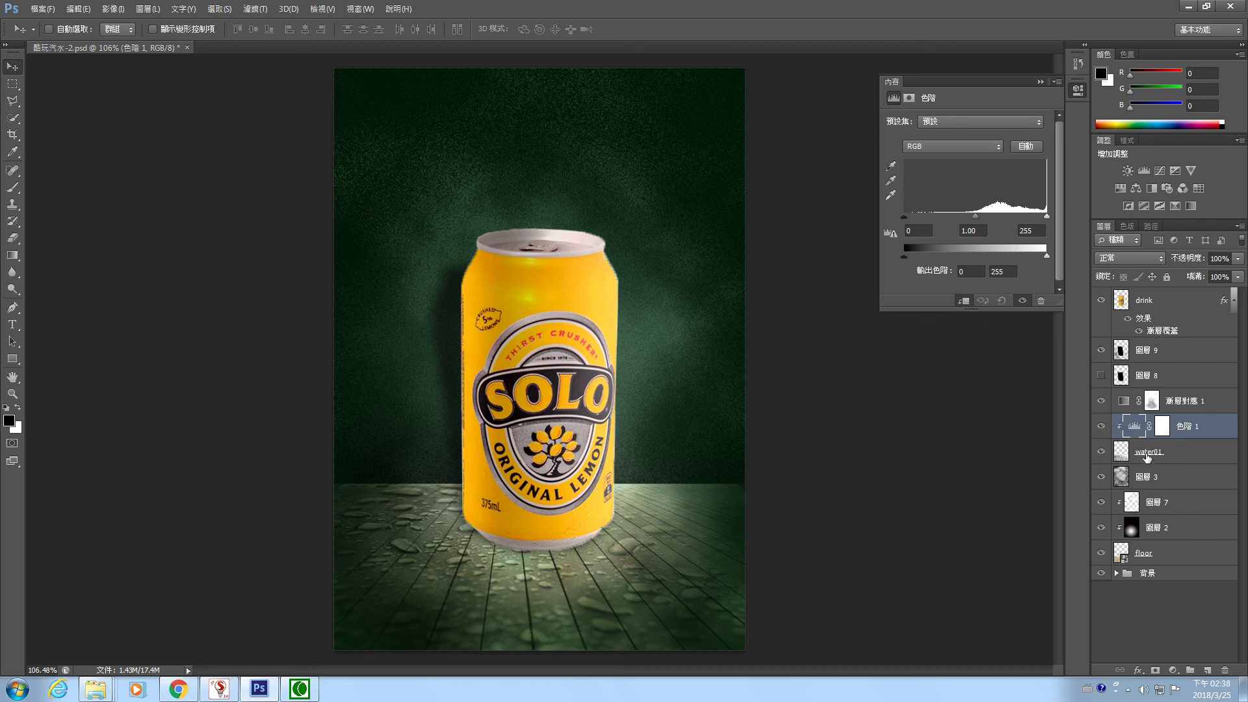
click(964, 301)
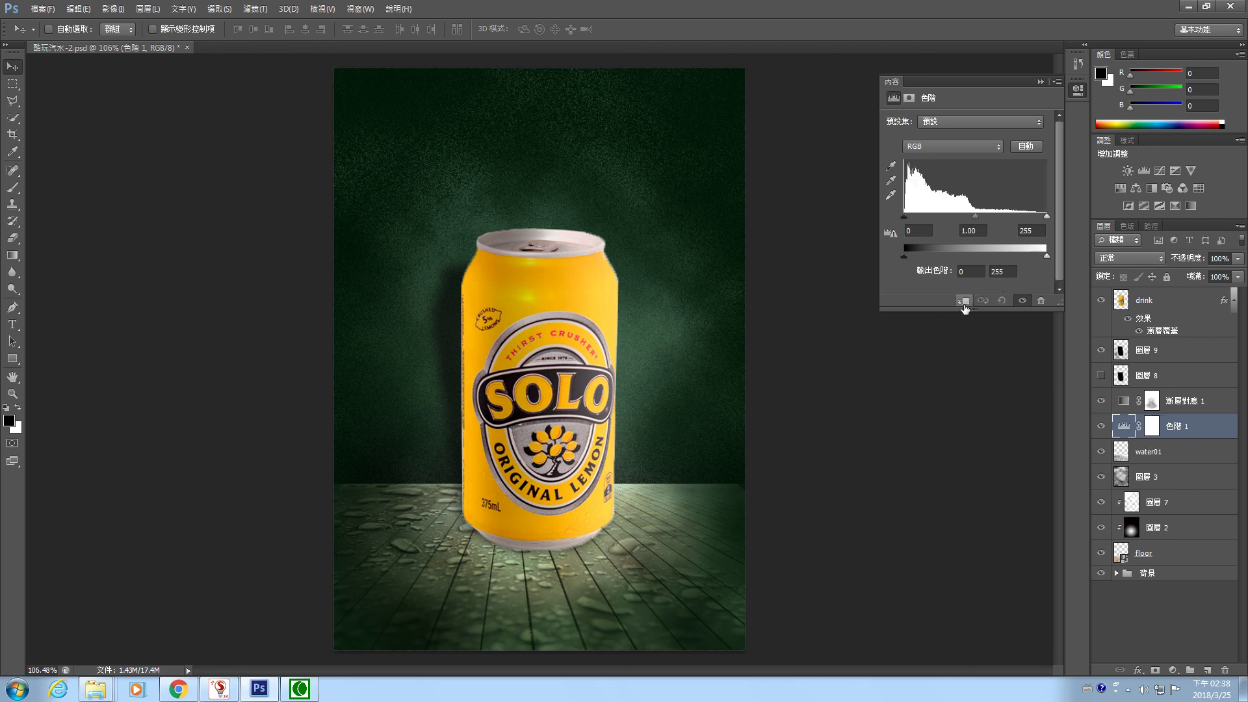
click(964, 301)
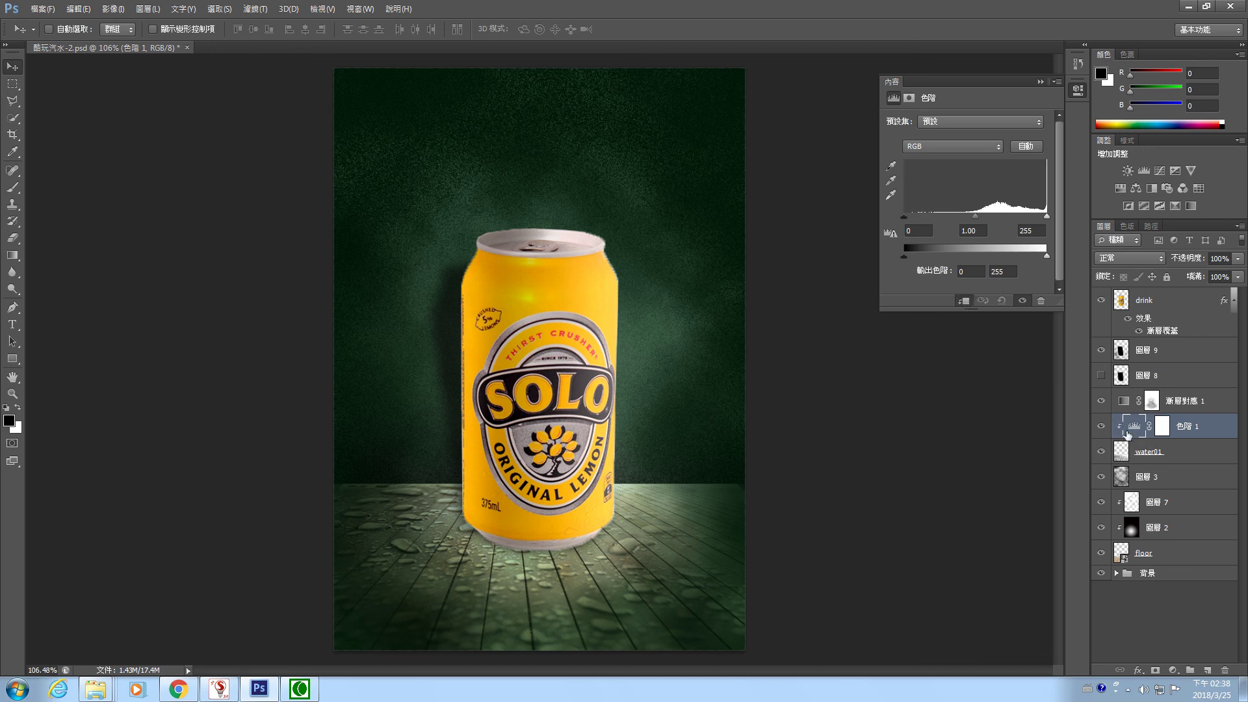
click(1101, 427)
click(1102, 428)
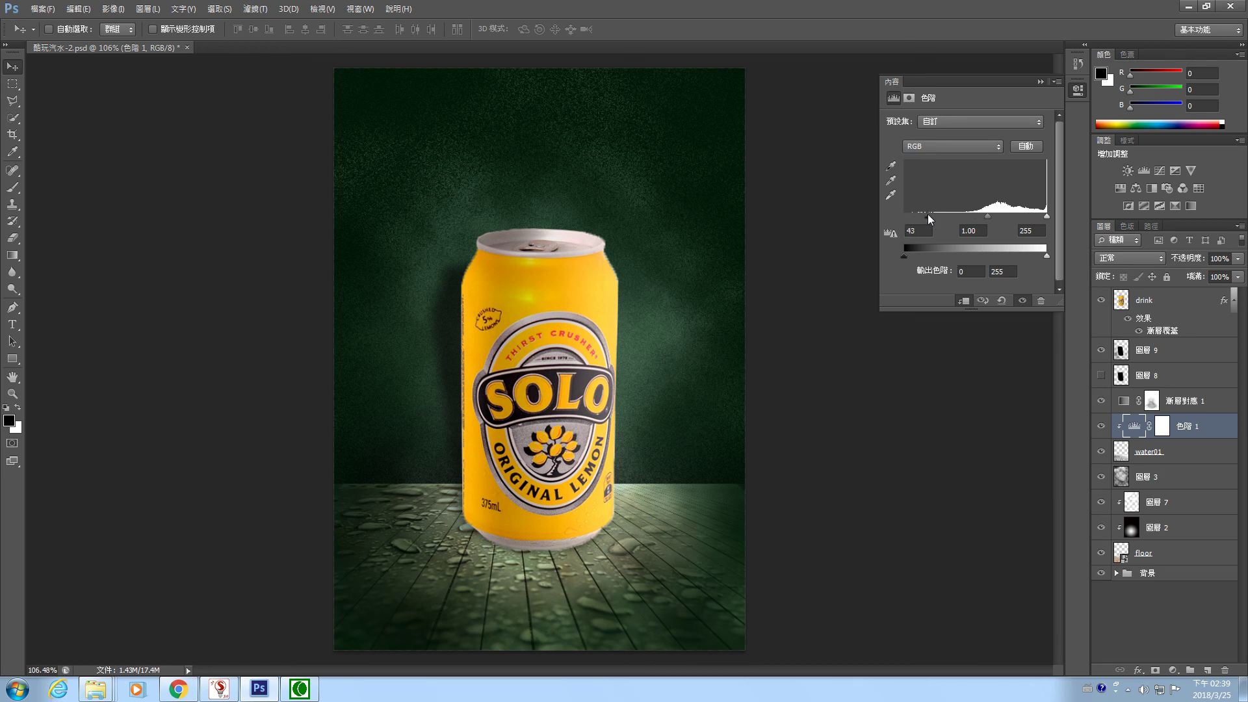
Set 色階 1 to white input 221, midtone 1.52 and black input slightly below 43, and compare the floor with and without it
drag(1047, 222, 961, 218)
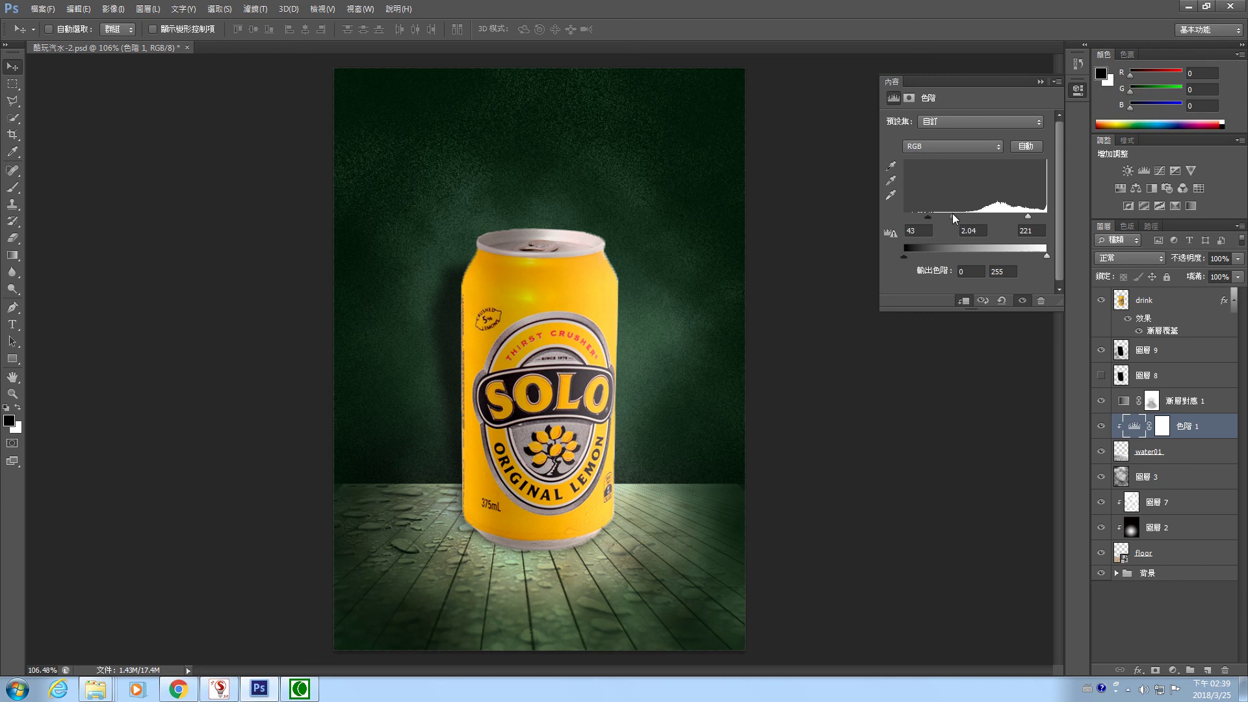
drag(954, 220, 990, 219)
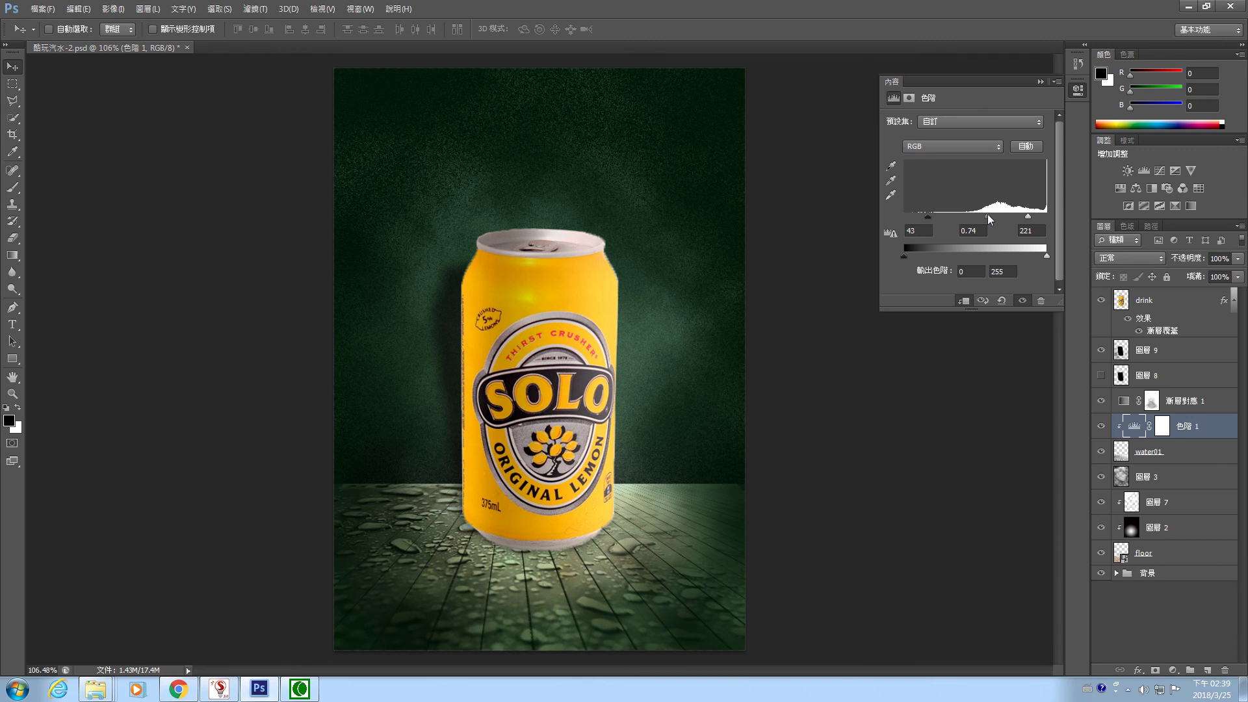
drag(989, 219, 964, 219)
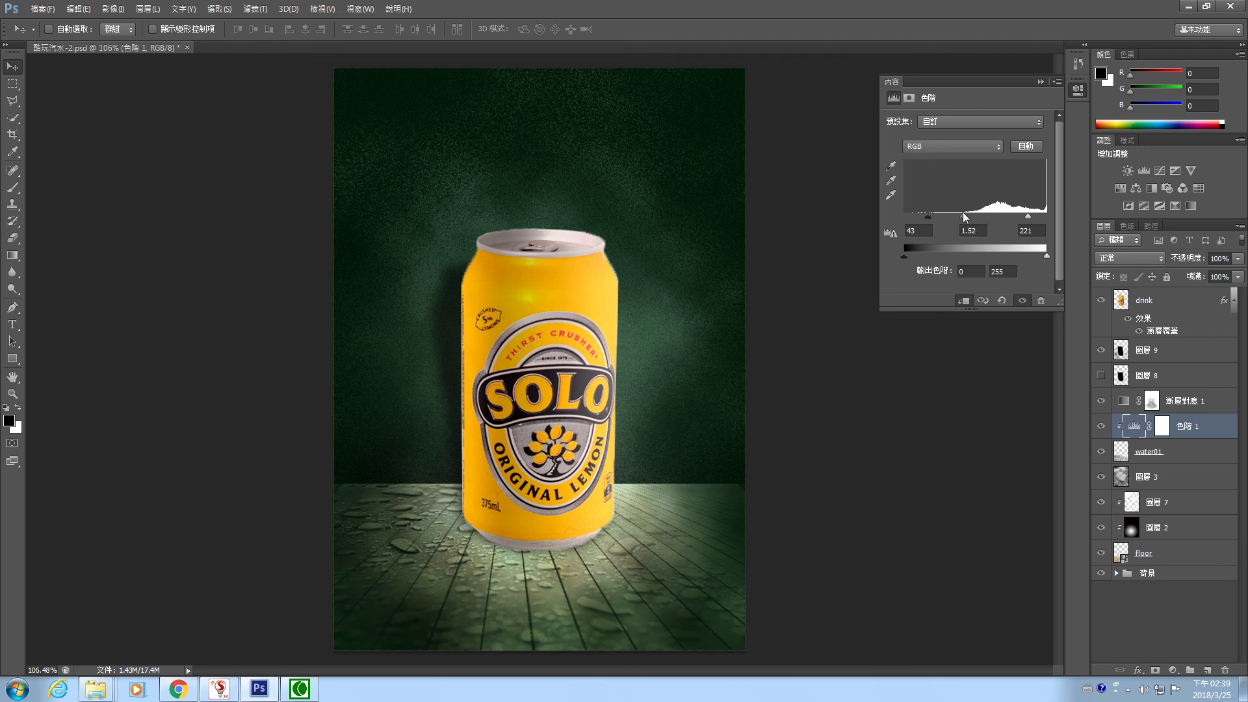
drag(926, 216, 920, 219)
click(1041, 82)
click(1102, 427)
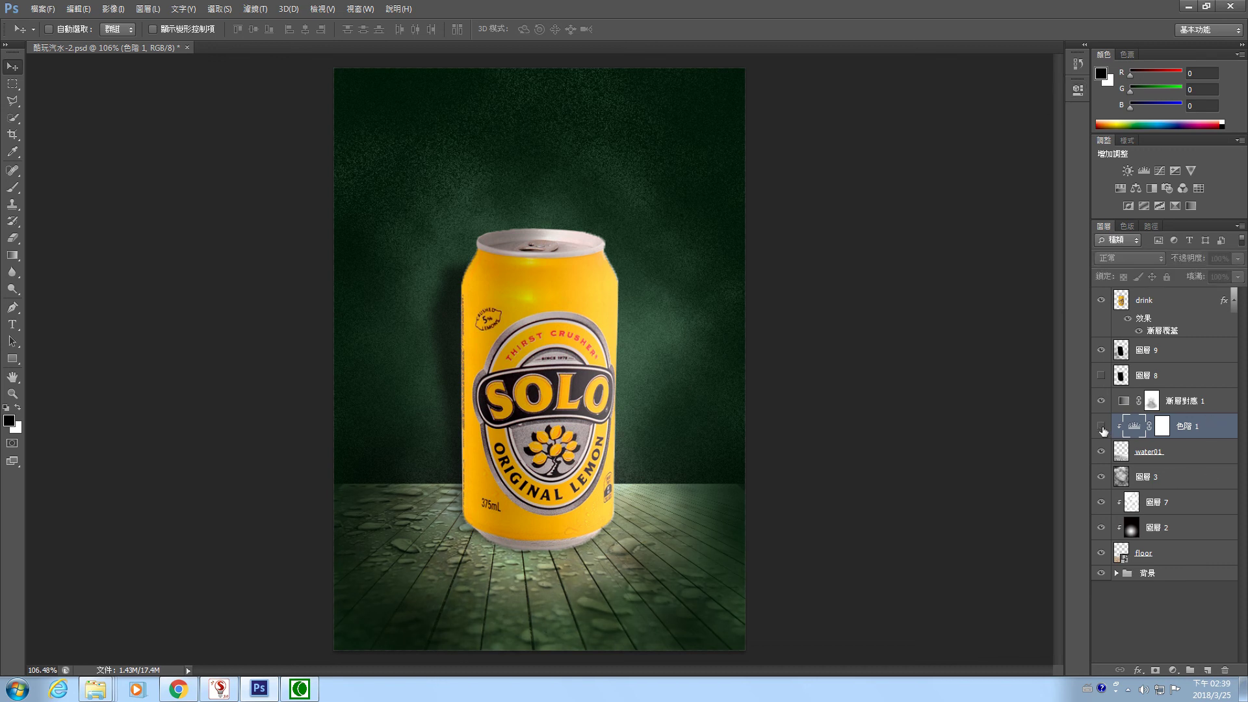
click(1101, 426)
click(1101, 426)
click(1101, 426)
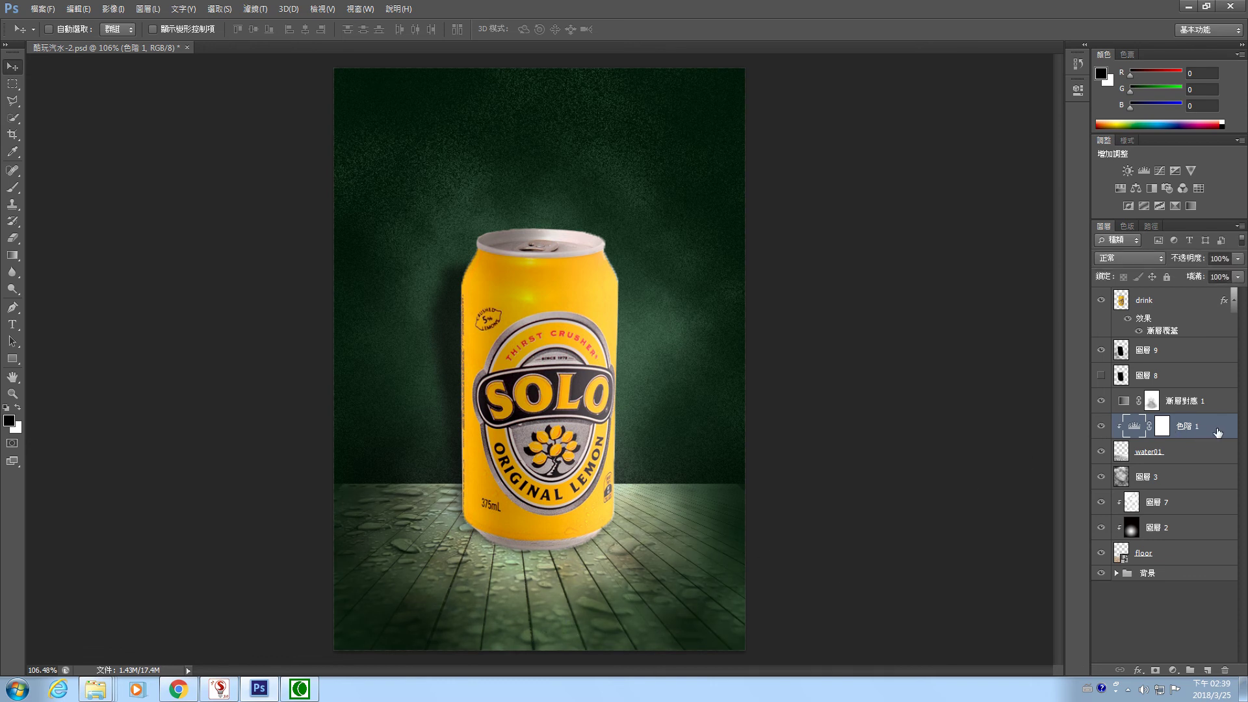
Lower the opacity of the 色階 1 adjustment layer to 50%
click(1238, 259)
click(1200, 272)
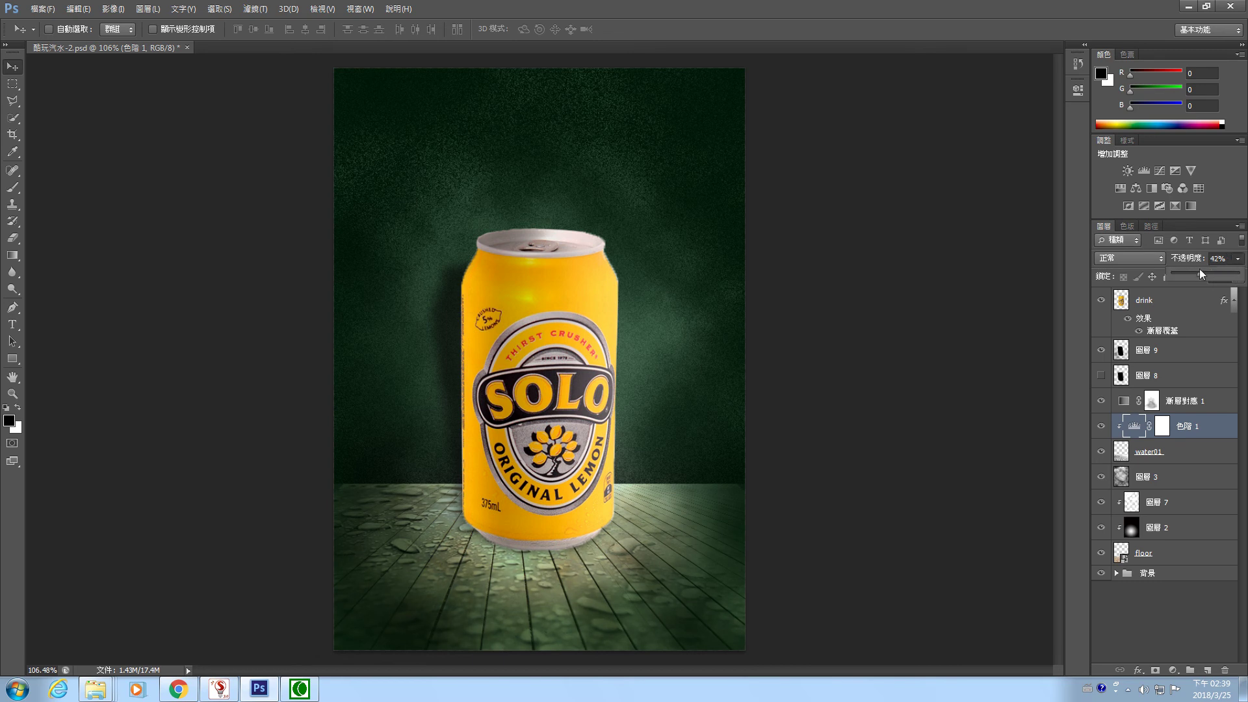
drag(1173, 275, 1209, 272)
click(984, 402)
Set the Eraser to 17% opacity with a soft 30 px brush and lightly erase water01 along the floor's back edge
click(1184, 455)
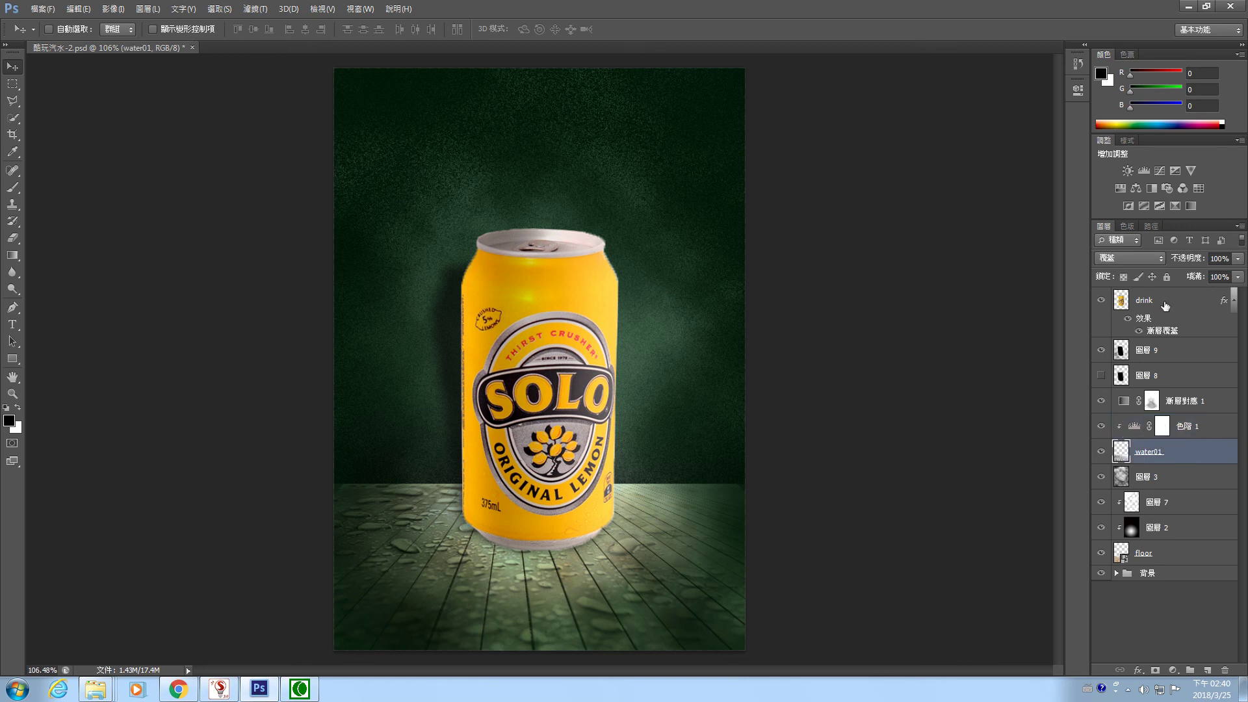
click(1220, 432)
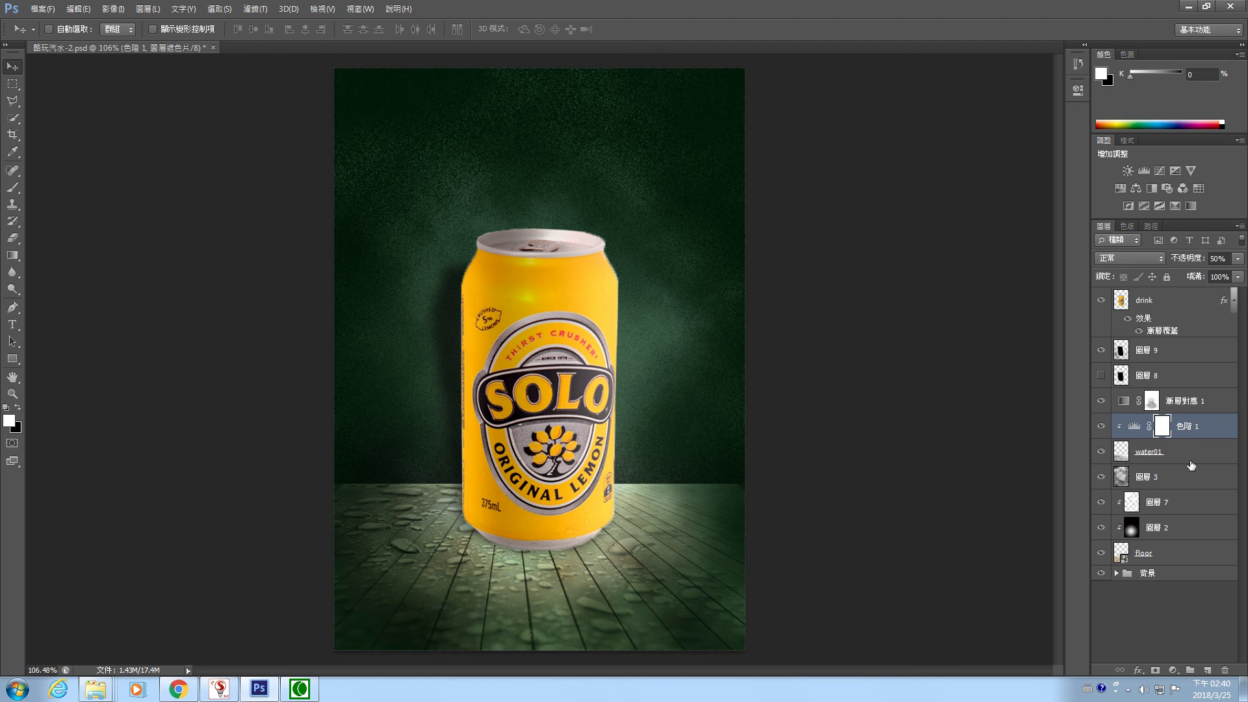
click(1157, 458)
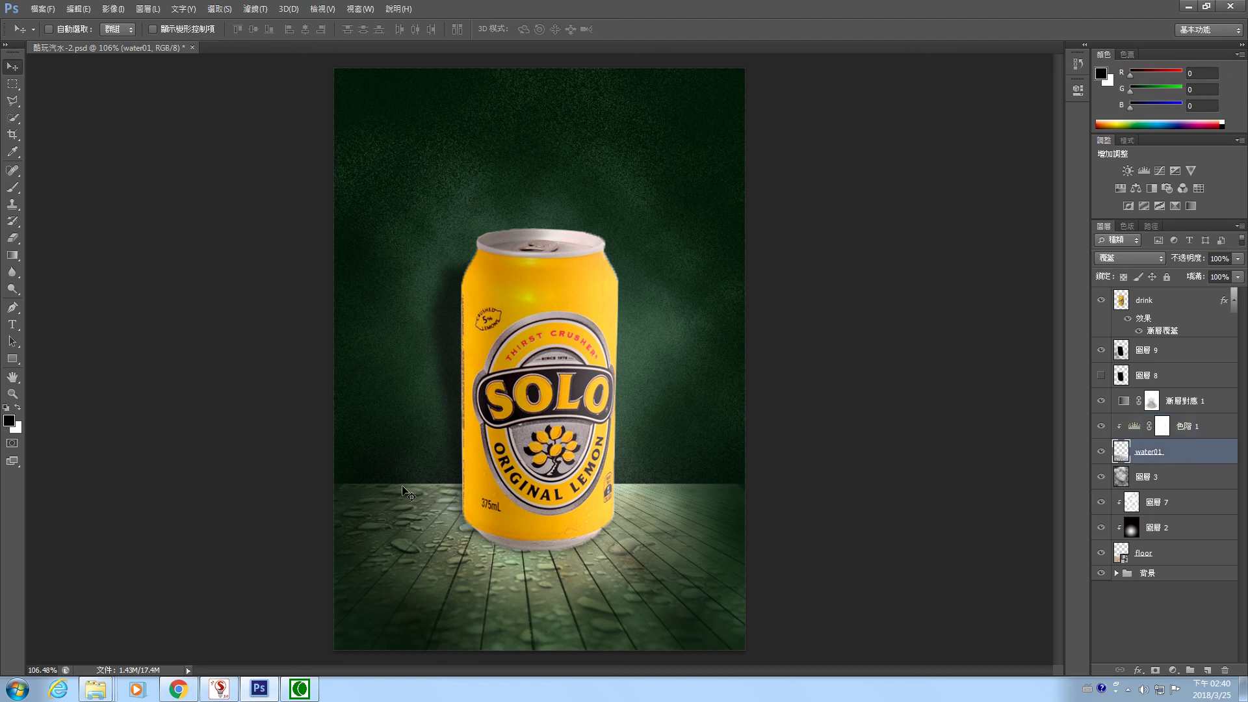
click(13, 238)
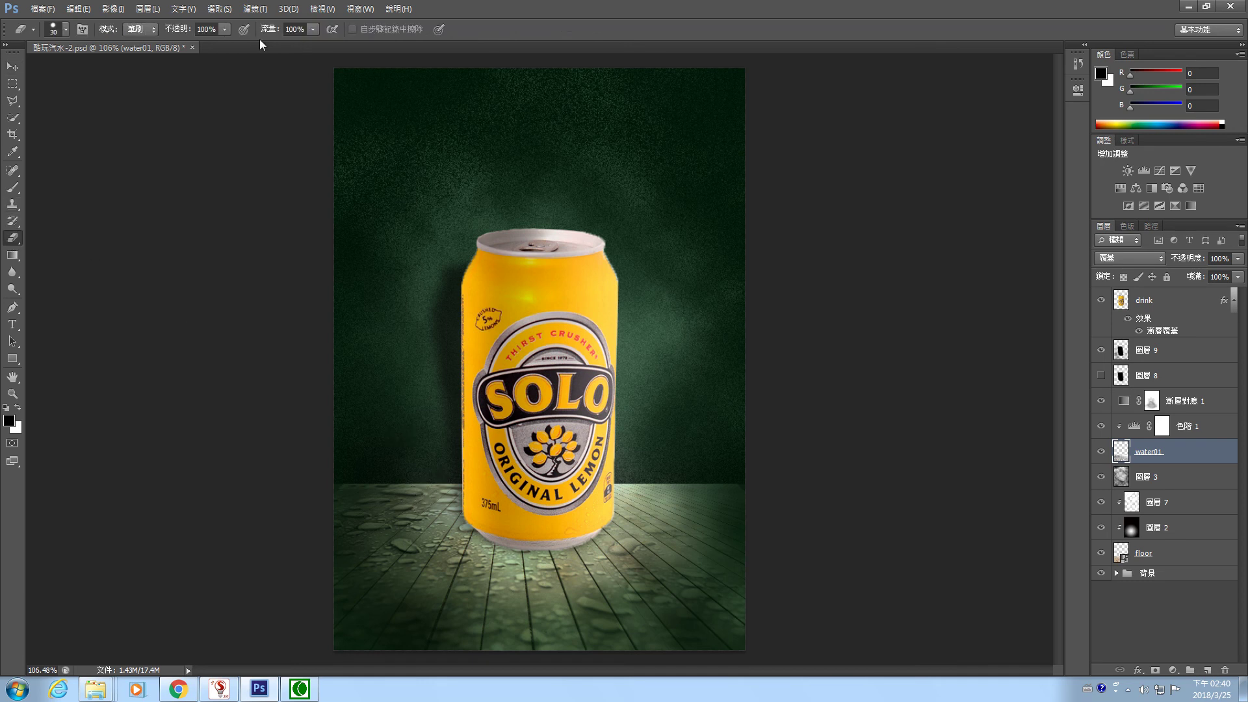
click(225, 29)
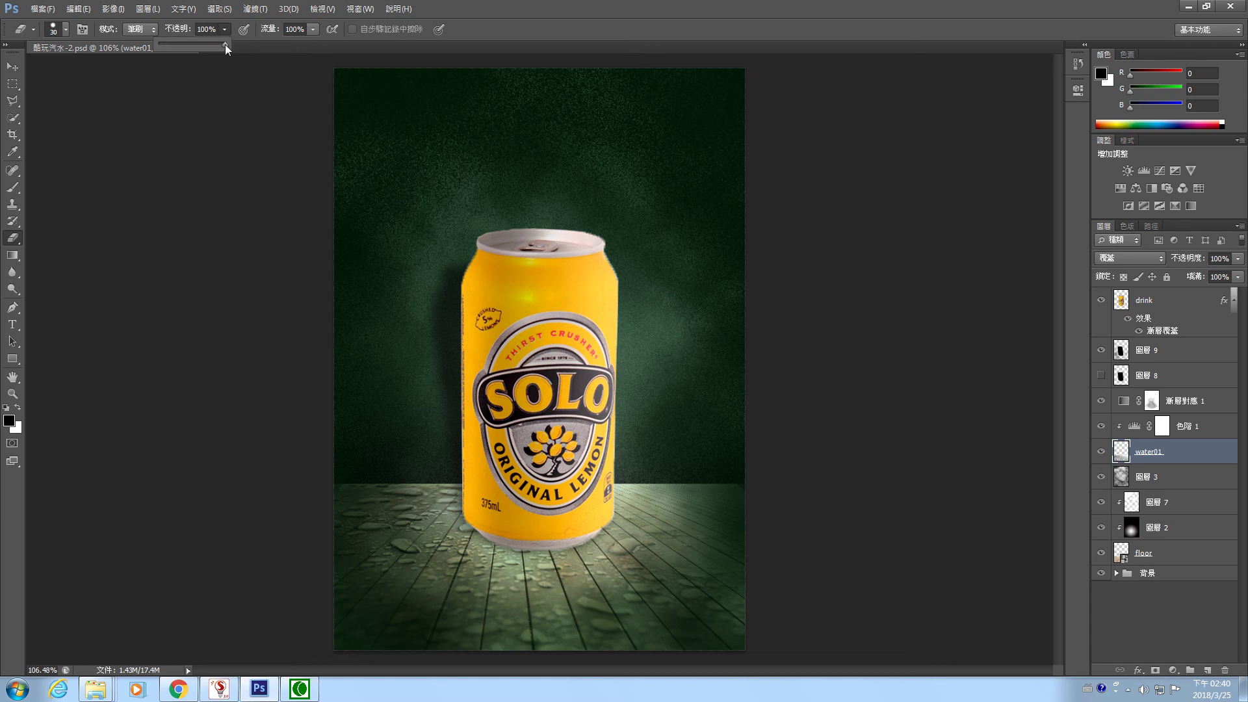
drag(174, 45, 171, 45)
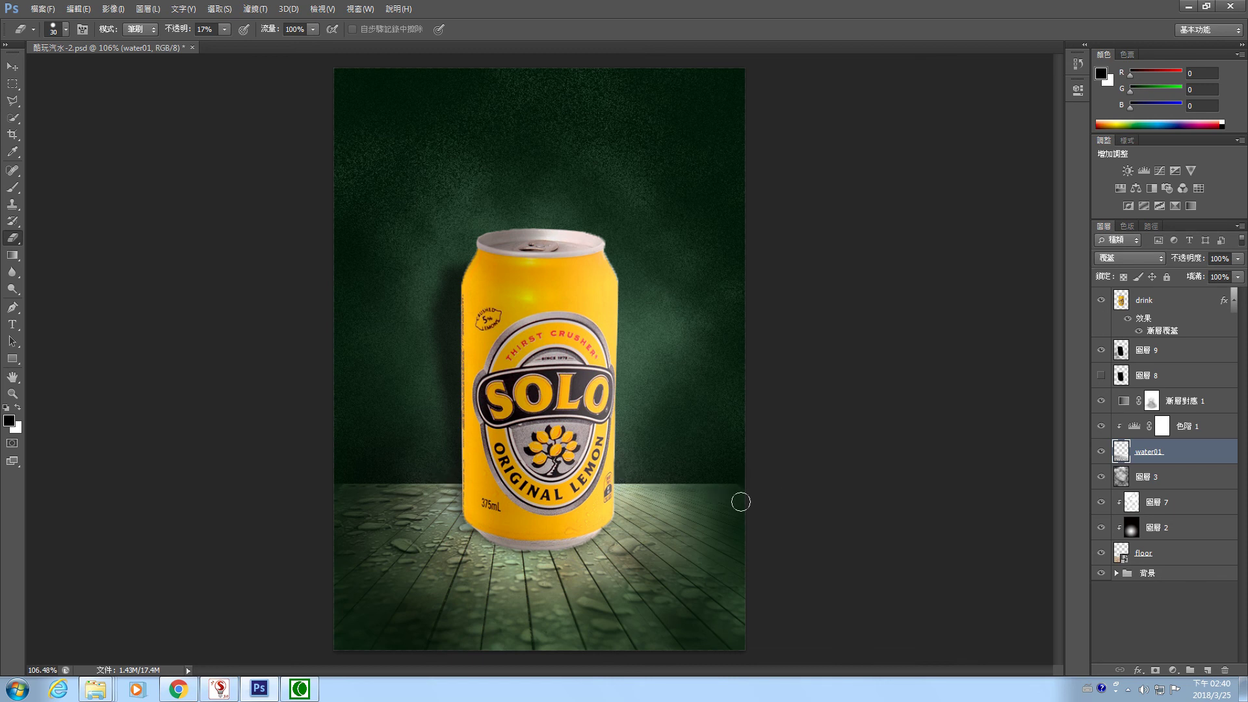
click(65, 31)
click(68, 130)
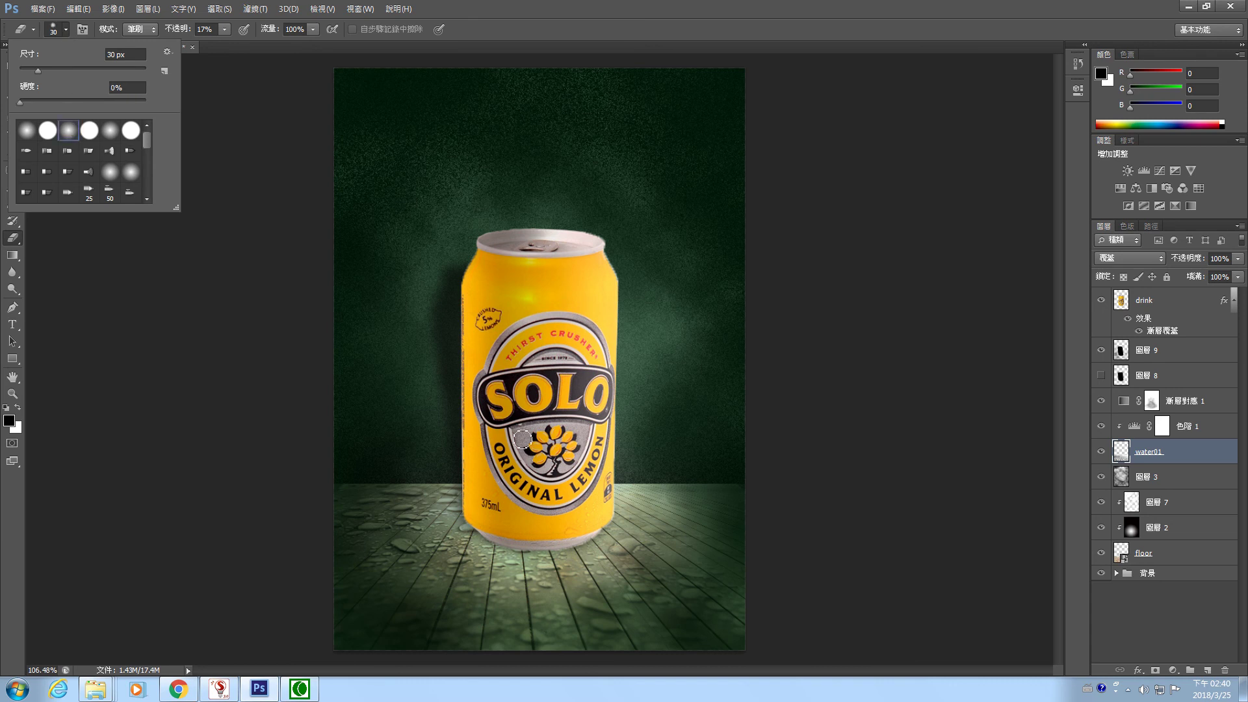
click(645, 493)
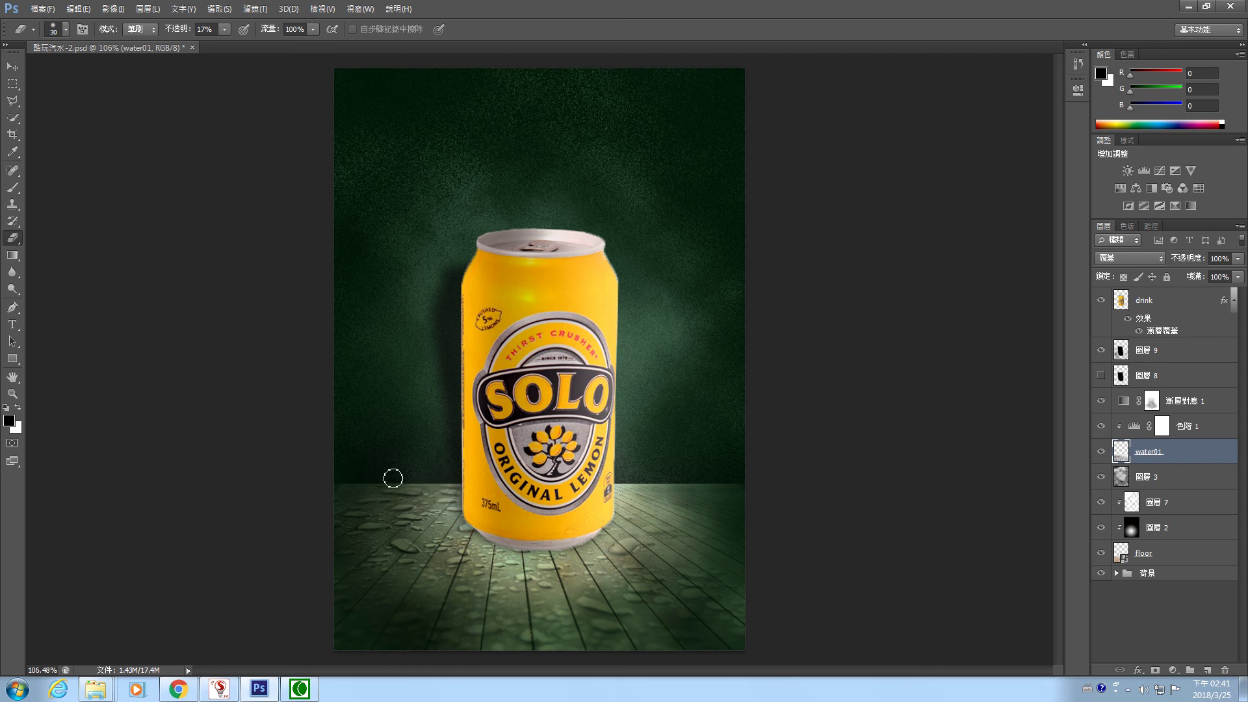
Rasterize the floor layer and soften its back edge with the Eraser
click(1181, 557)
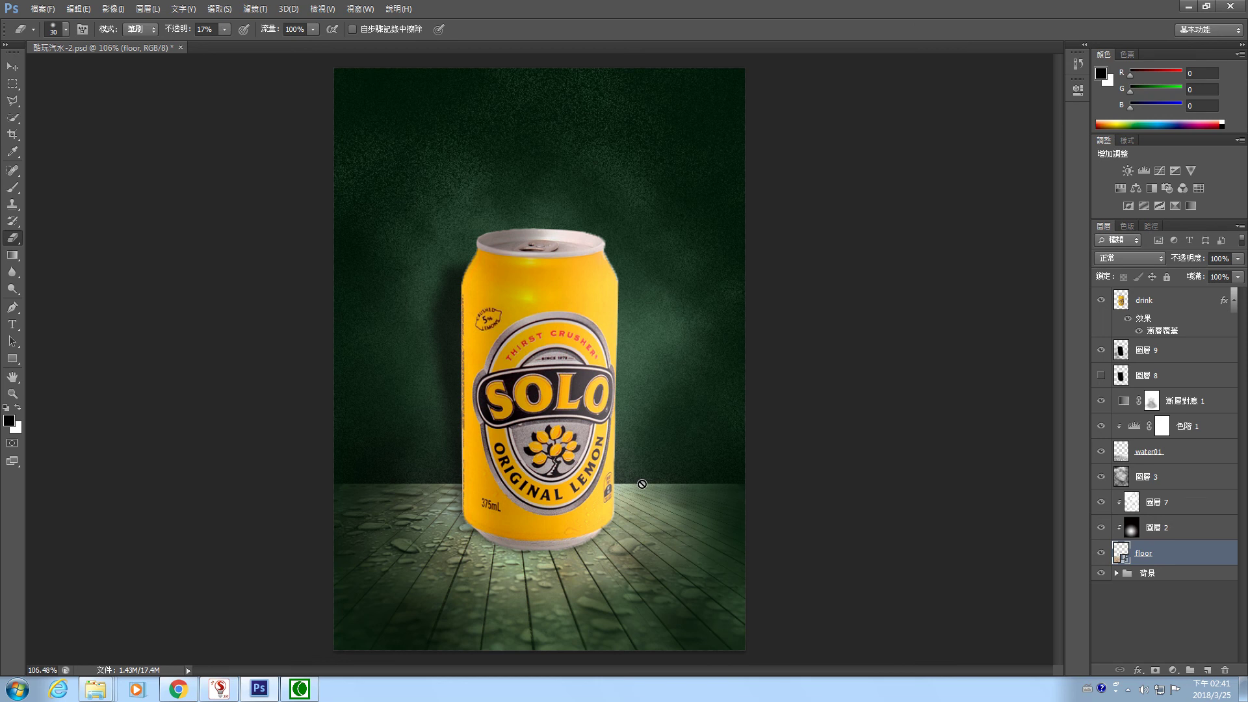
right_click(1195, 555)
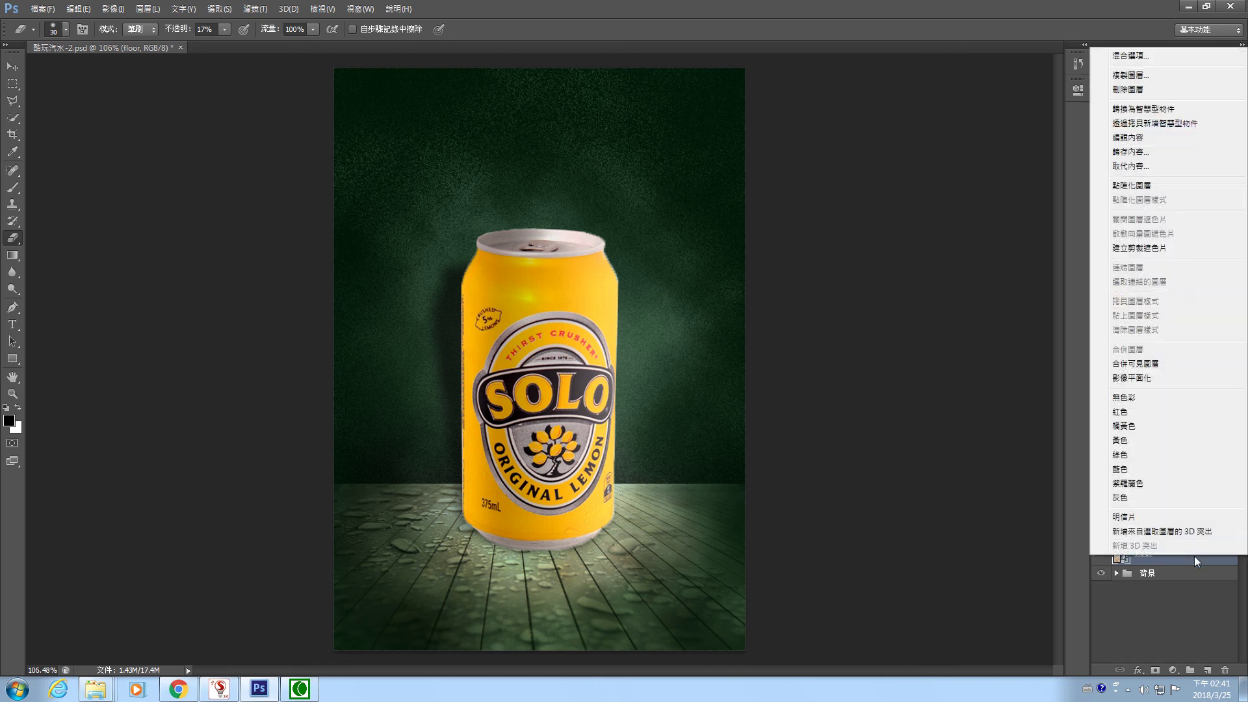
click(1133, 186)
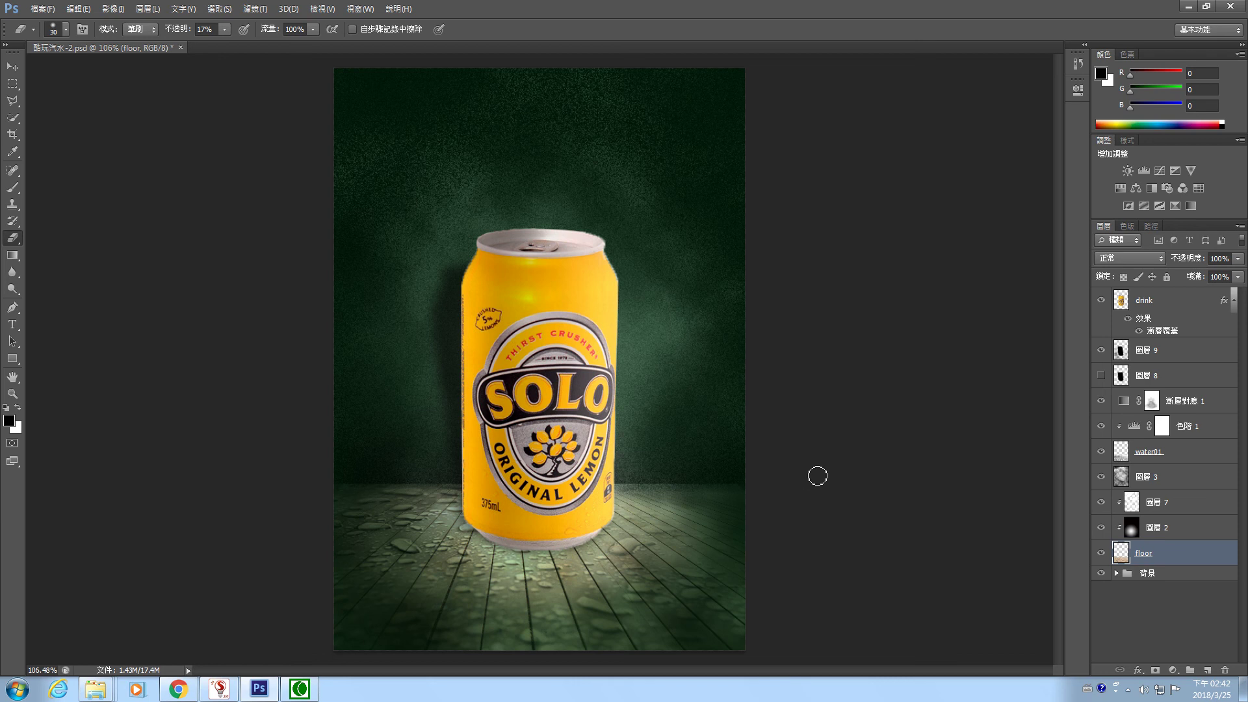
Review the adjustment layer types that can be added above the 色階 1 layer
click(1215, 431)
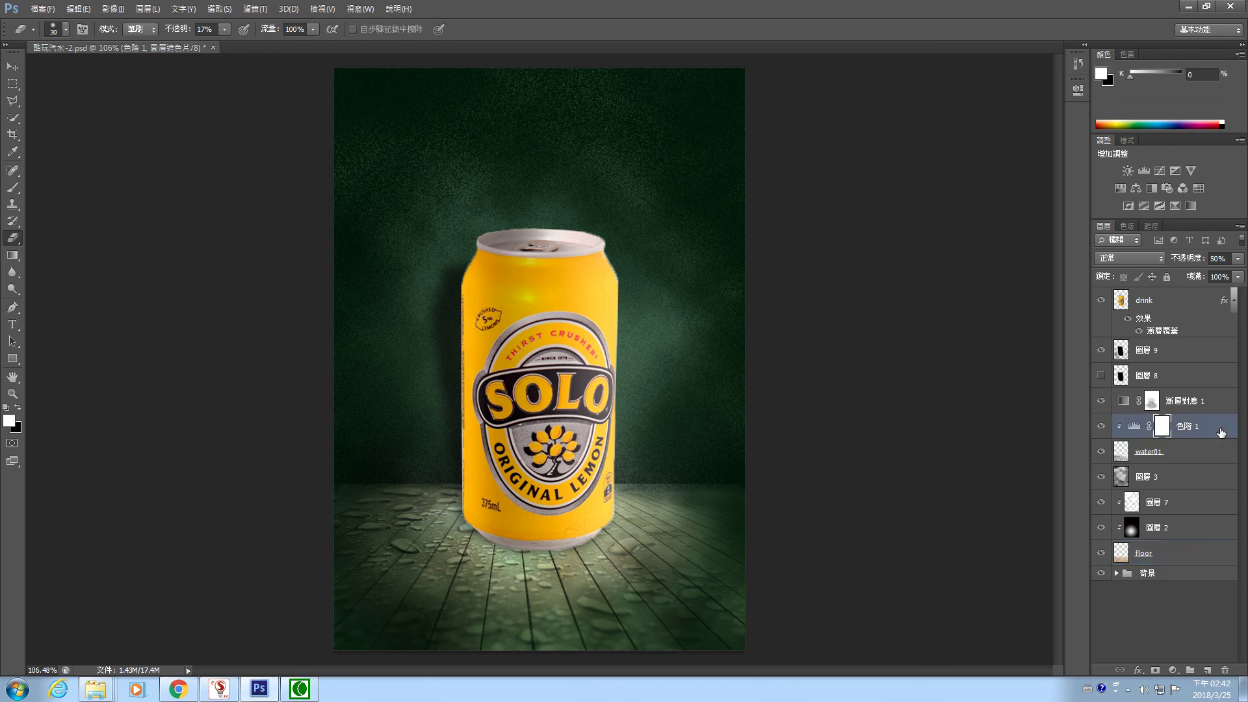
click(1197, 453)
click(1214, 427)
click(1181, 673)
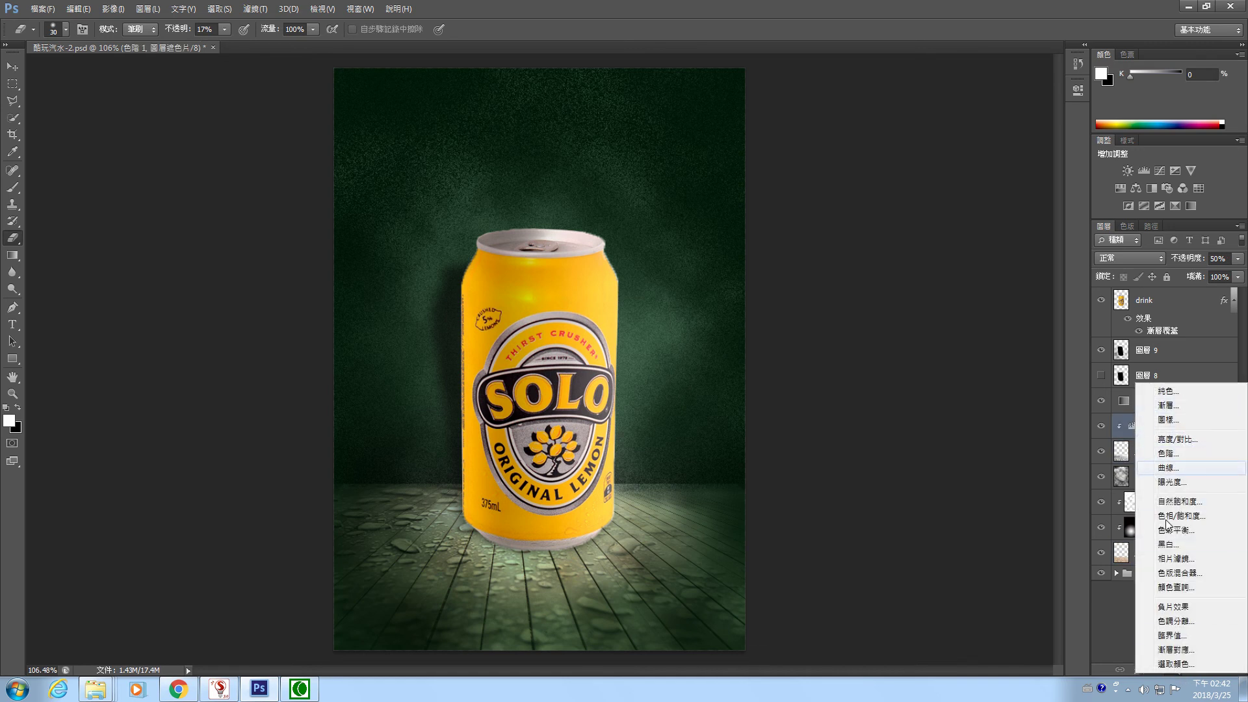
click(1109, 637)
click(1174, 670)
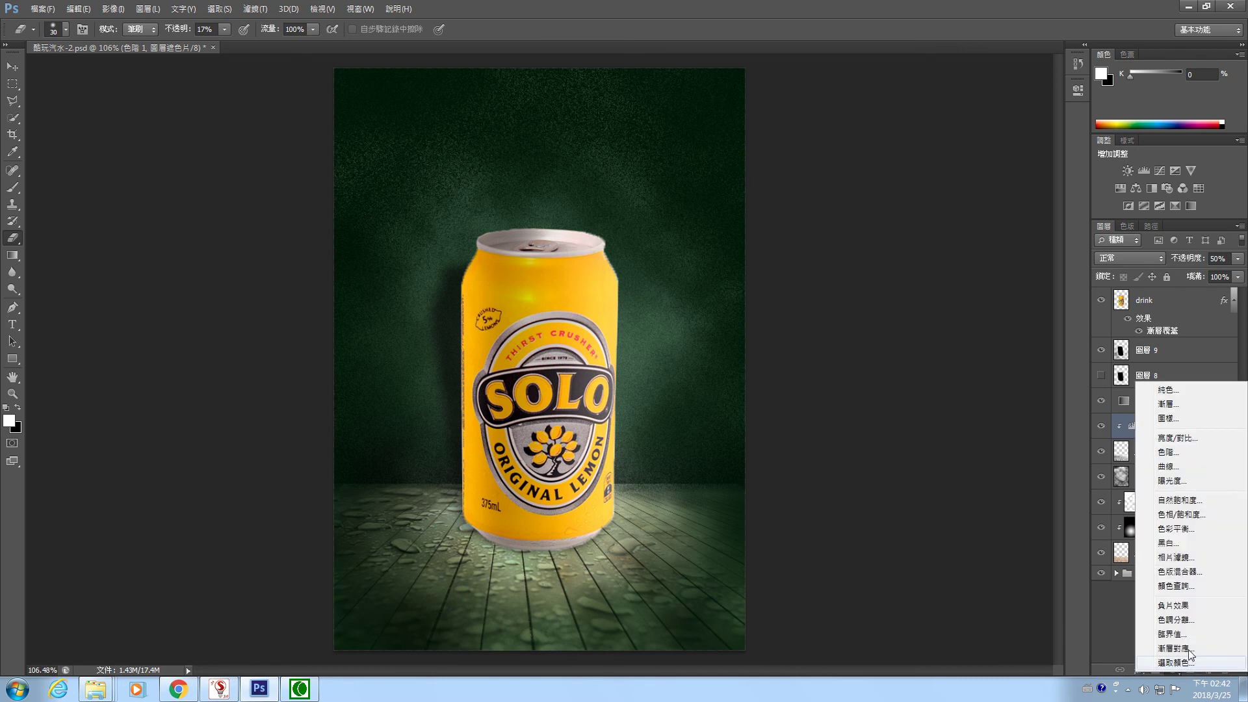
click(1125, 603)
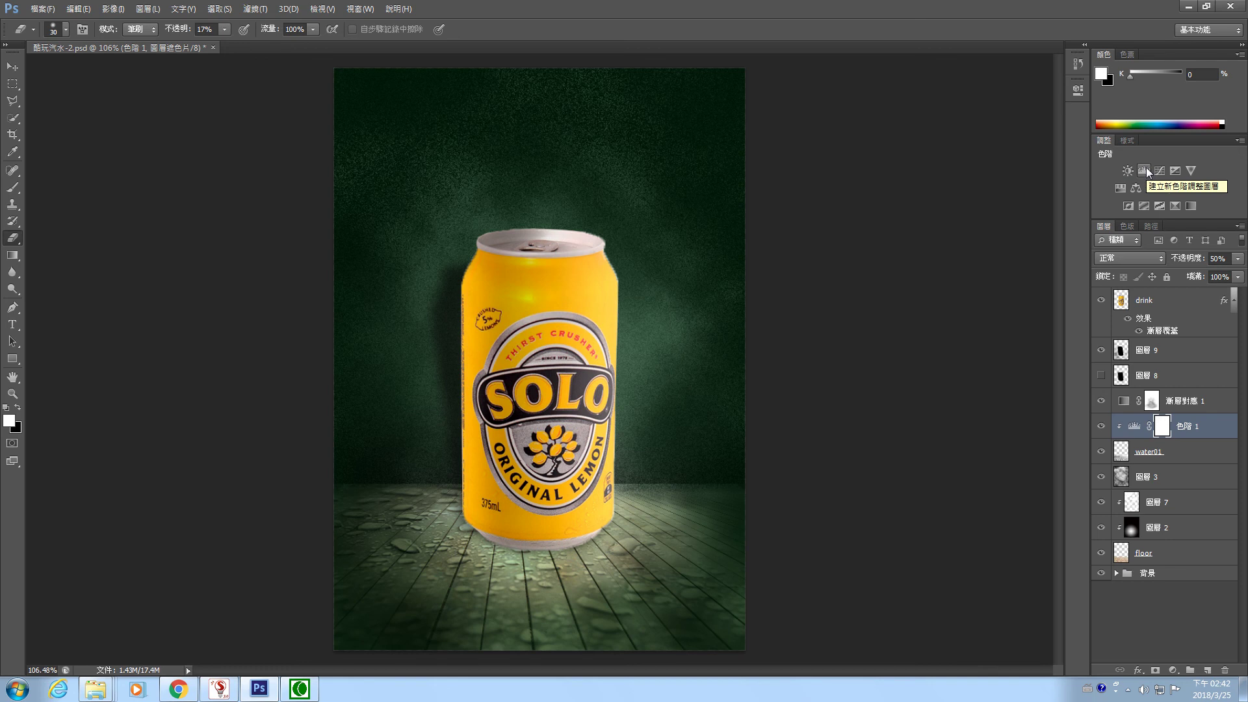
click(148, 9)
mouse_move(204, 127)
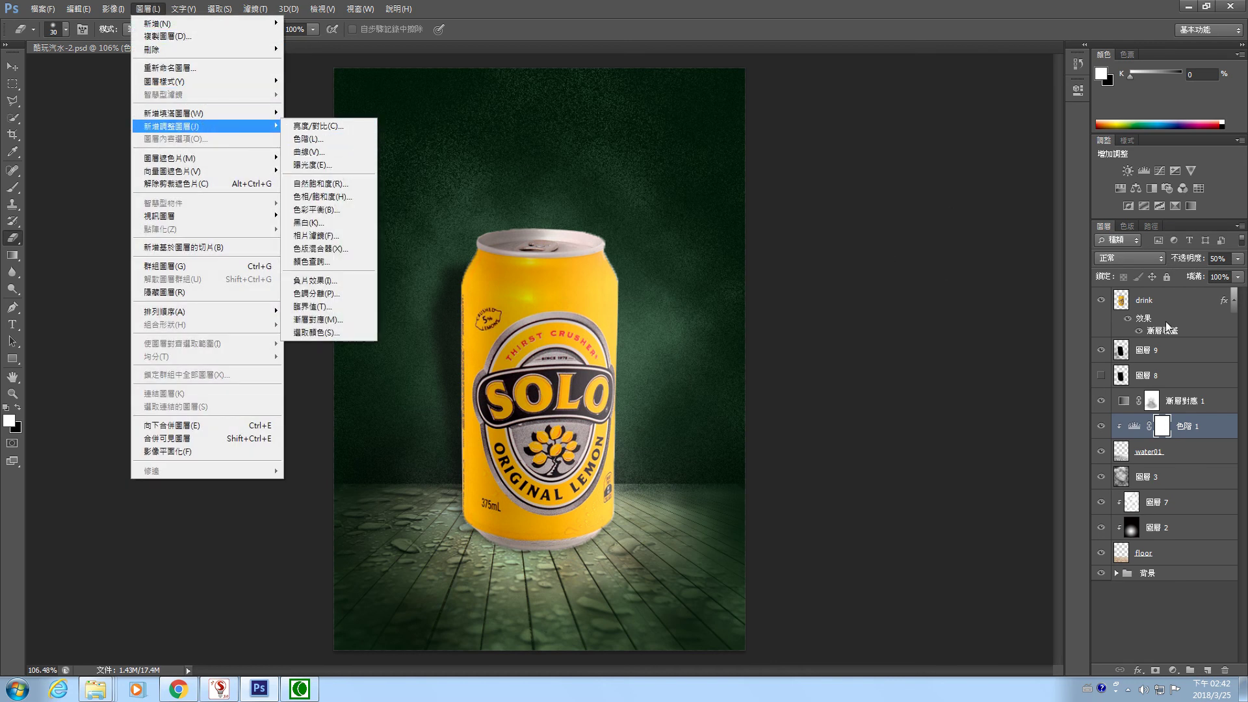
click(978, 297)
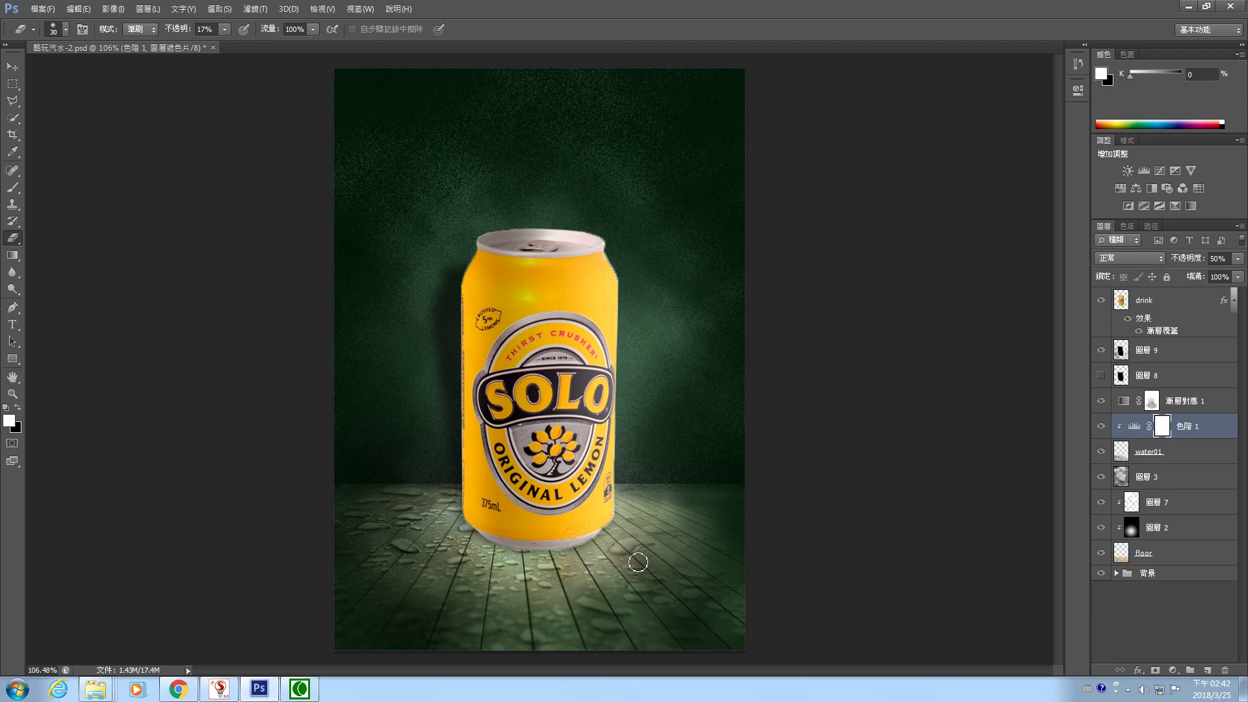
Place the water02 image from the desktop above the 色階 1 layer at its default size
click(37, 9)
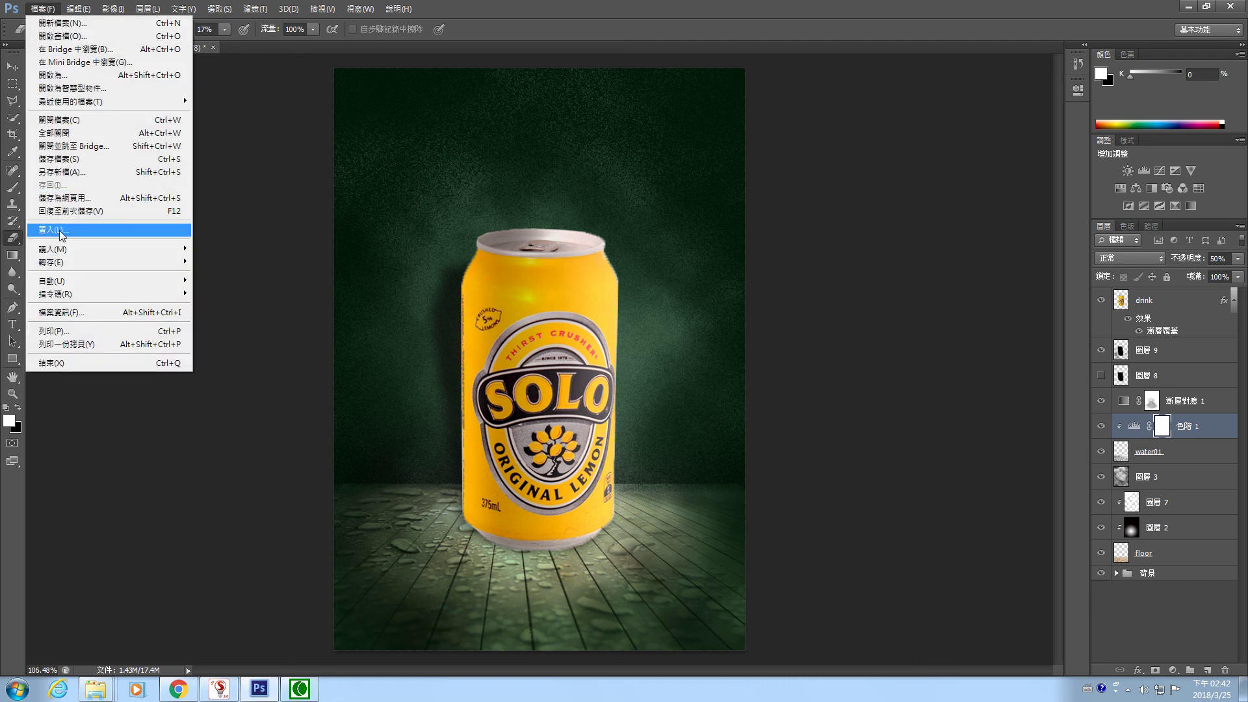
click(65, 231)
drag(798, 189, 800, 337)
click(572, 332)
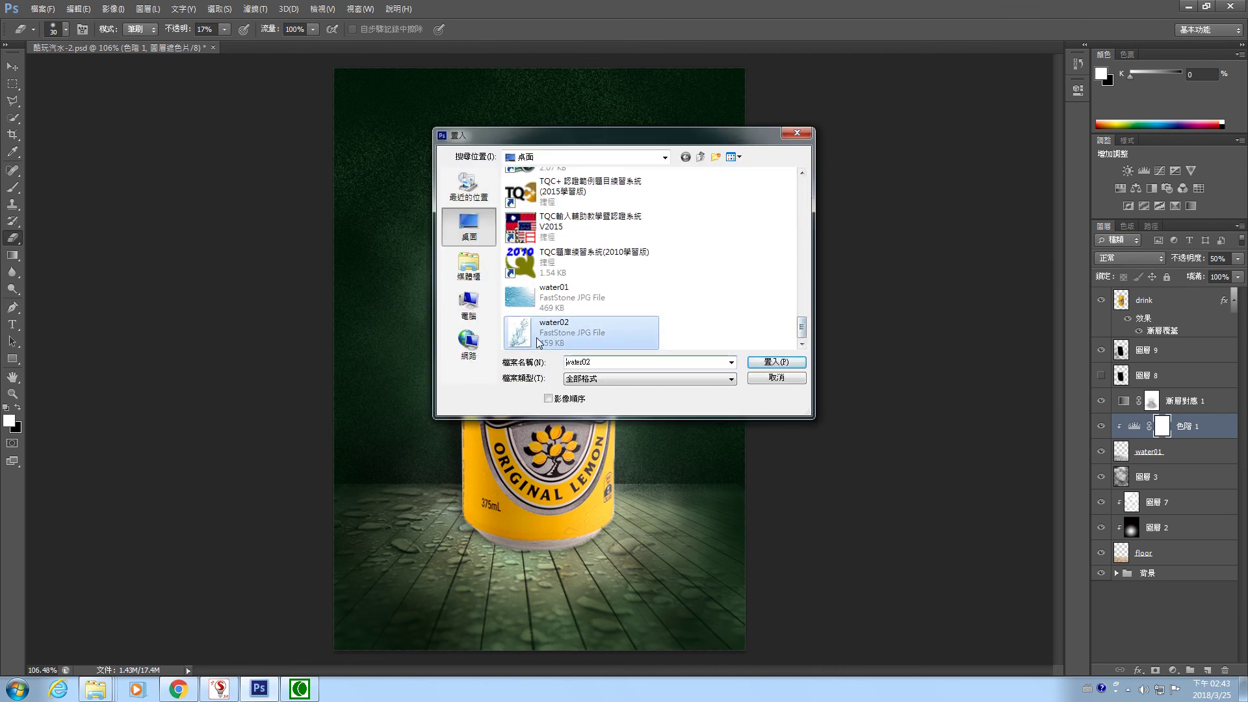
click(783, 362)
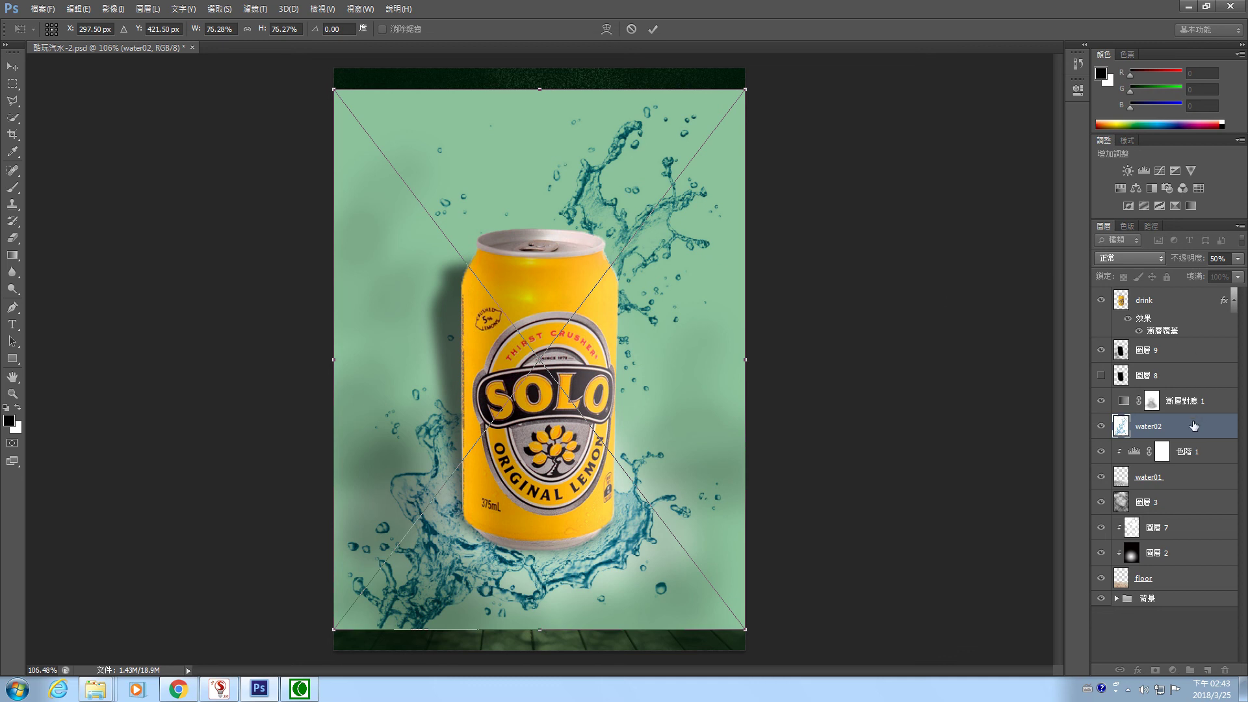
click(652, 29)
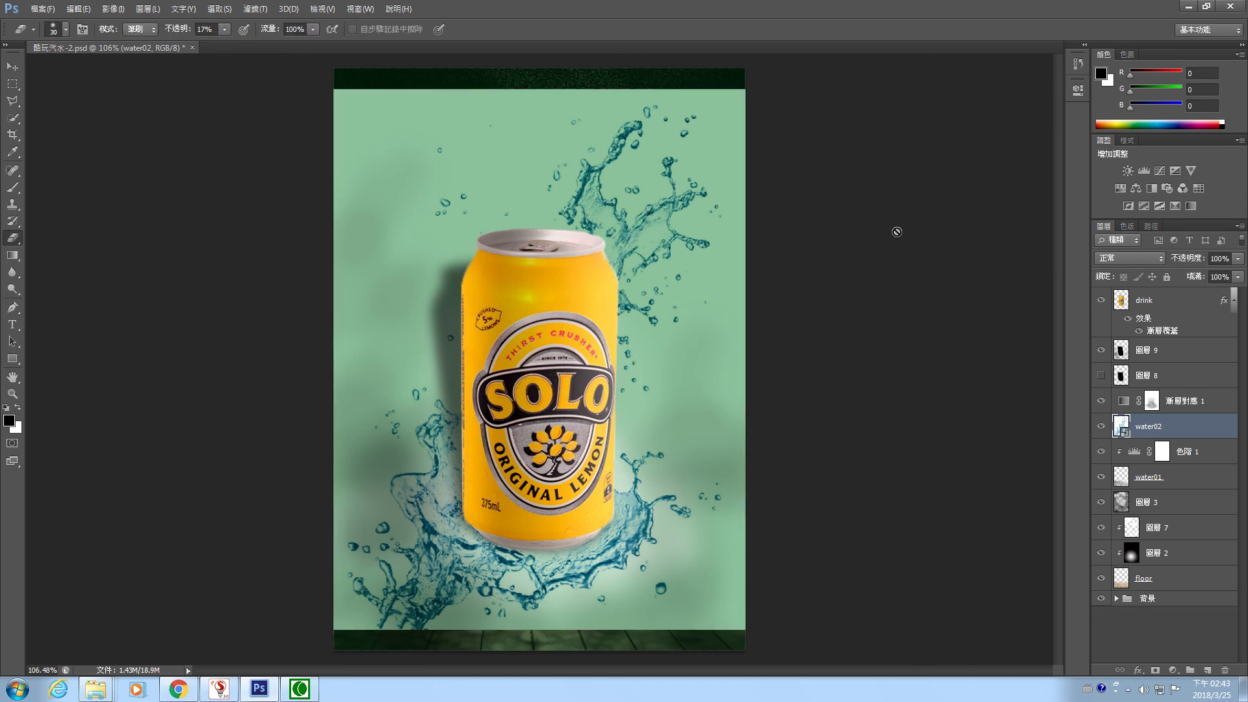
Move the water02 layer above the drink layer and set its blending mode to 色彩增值
drag(1199, 428, 1194, 303)
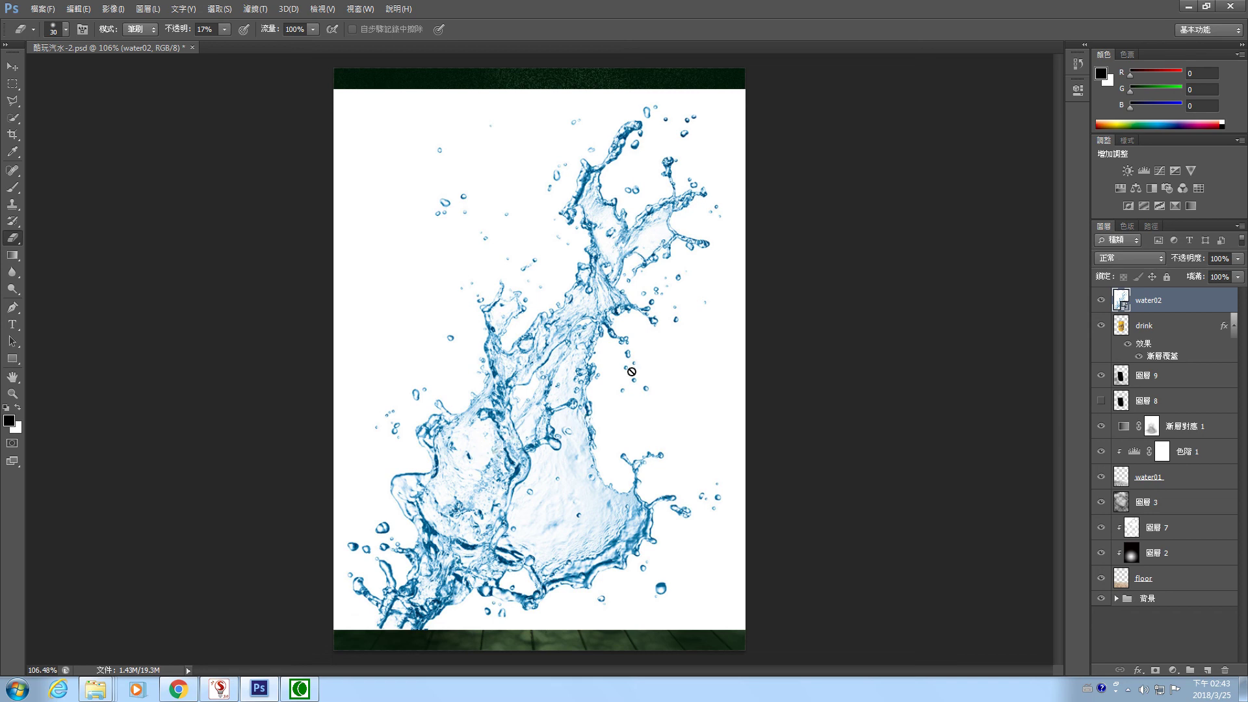
click(1148, 259)
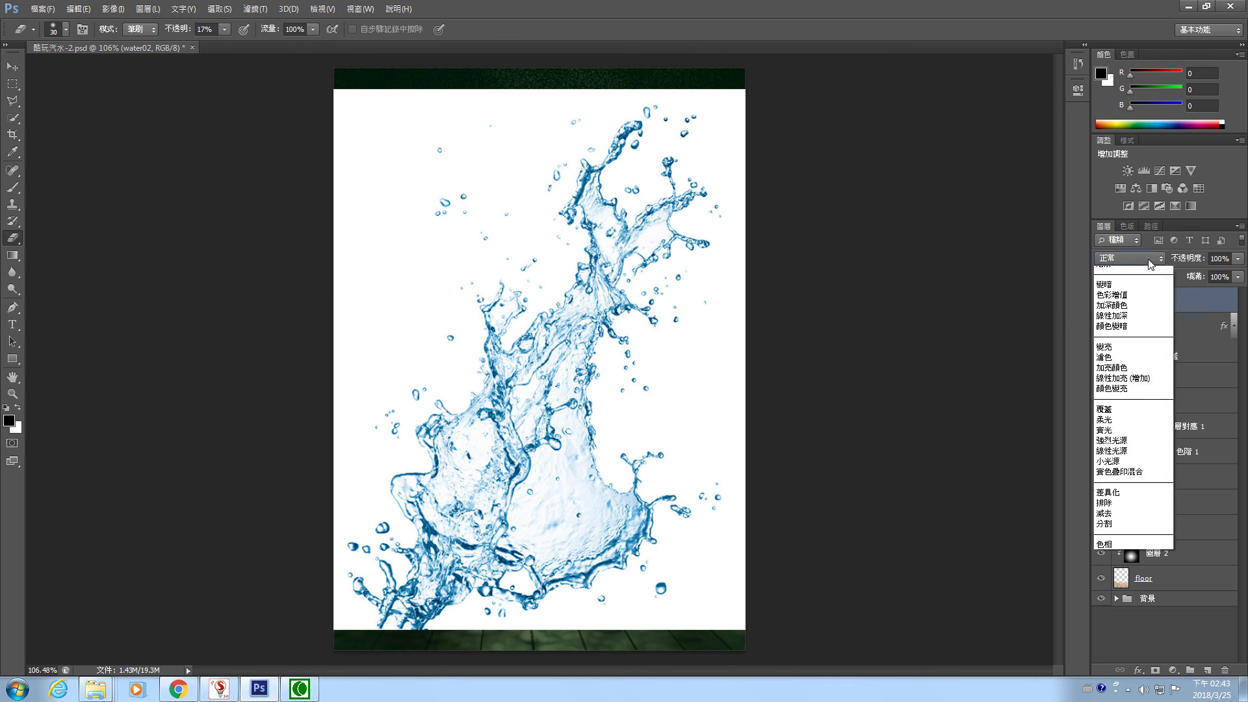
click(1120, 313)
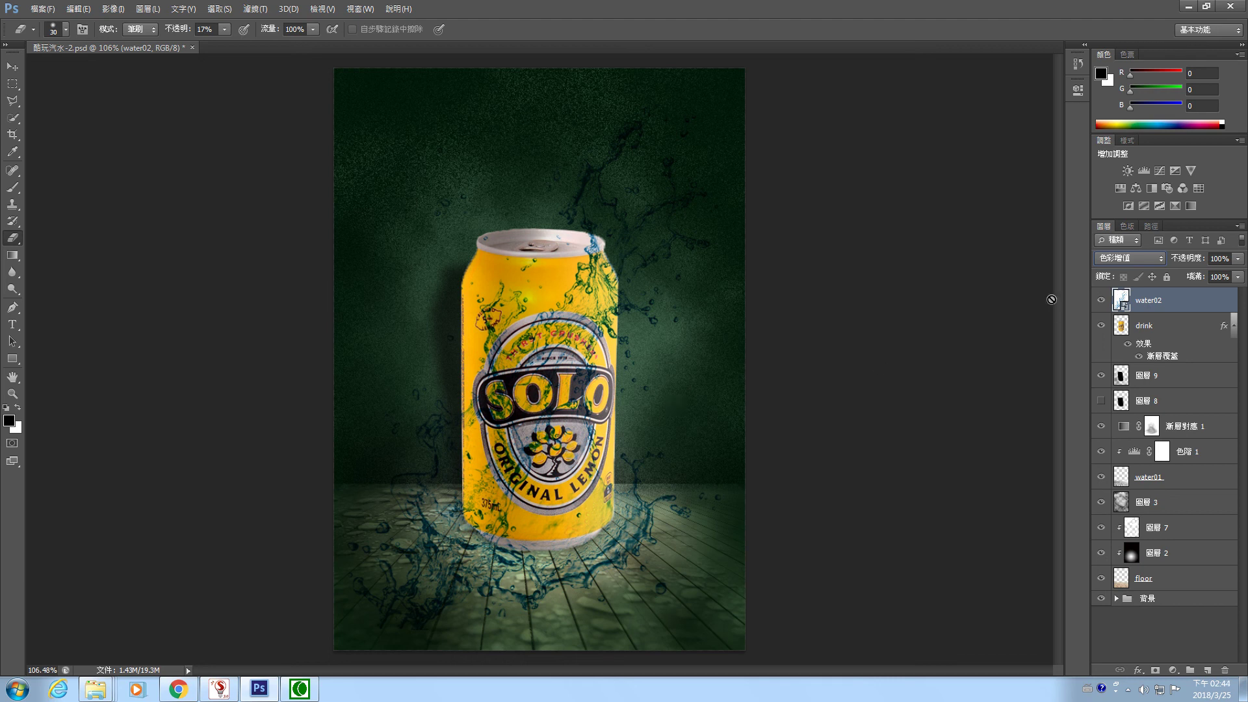
Preview the available blending modes on the water02 layer and set it back to 正常
key(shift+minus)
key(shift+minus)
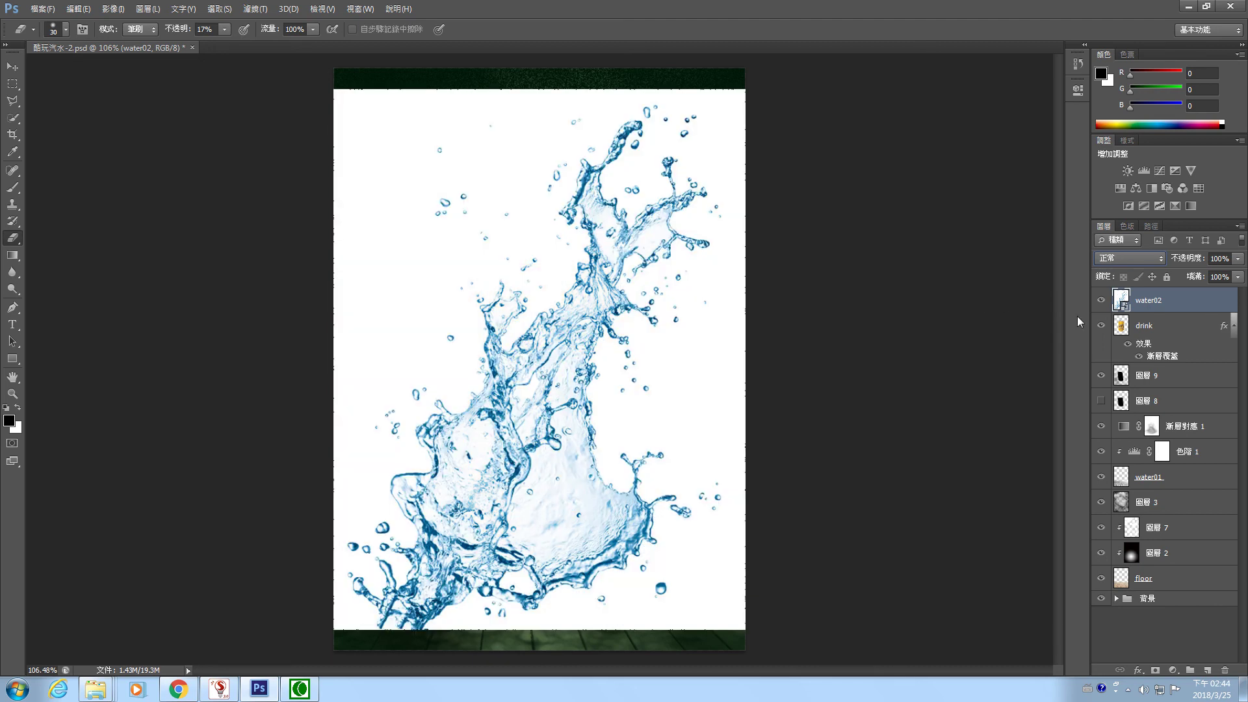
key(shift+plus)
key(shift+plus)
key(shift+plus)
key(shift+plus)
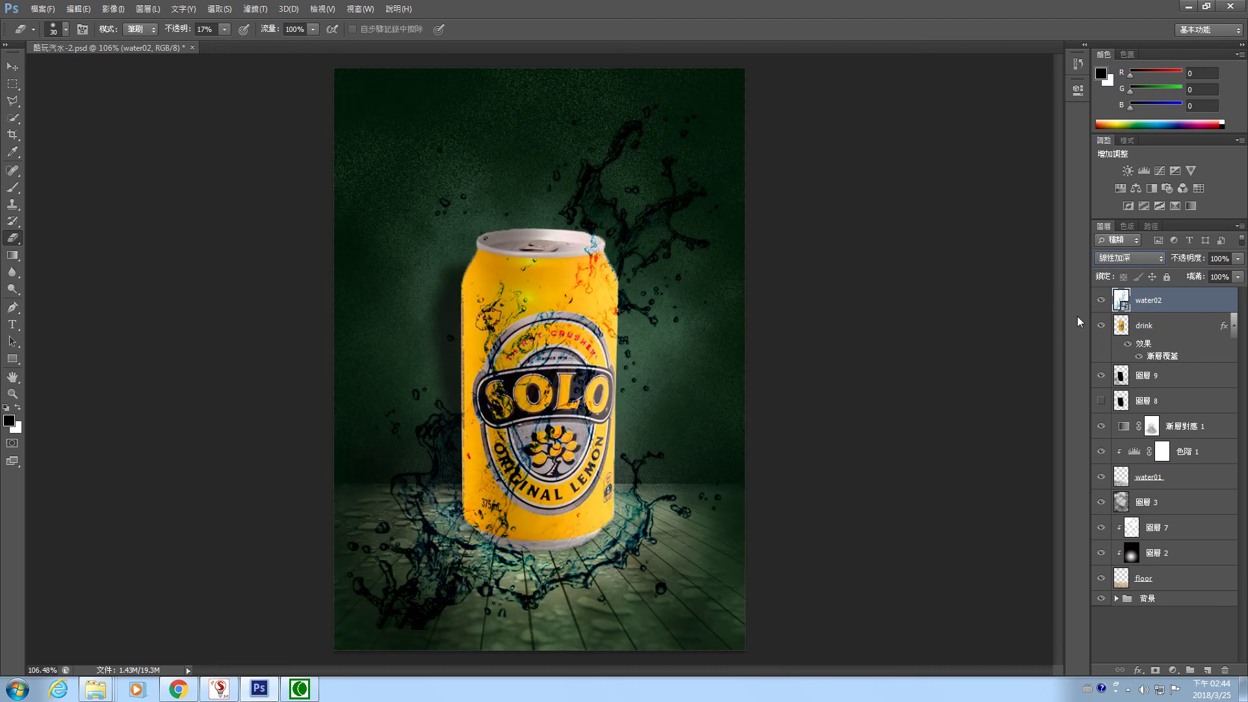
key(shift+plus)
key(shift+plus)
key(shift+plus)
key(shift+plus)
key(shift+plus)
key(shift+plus)
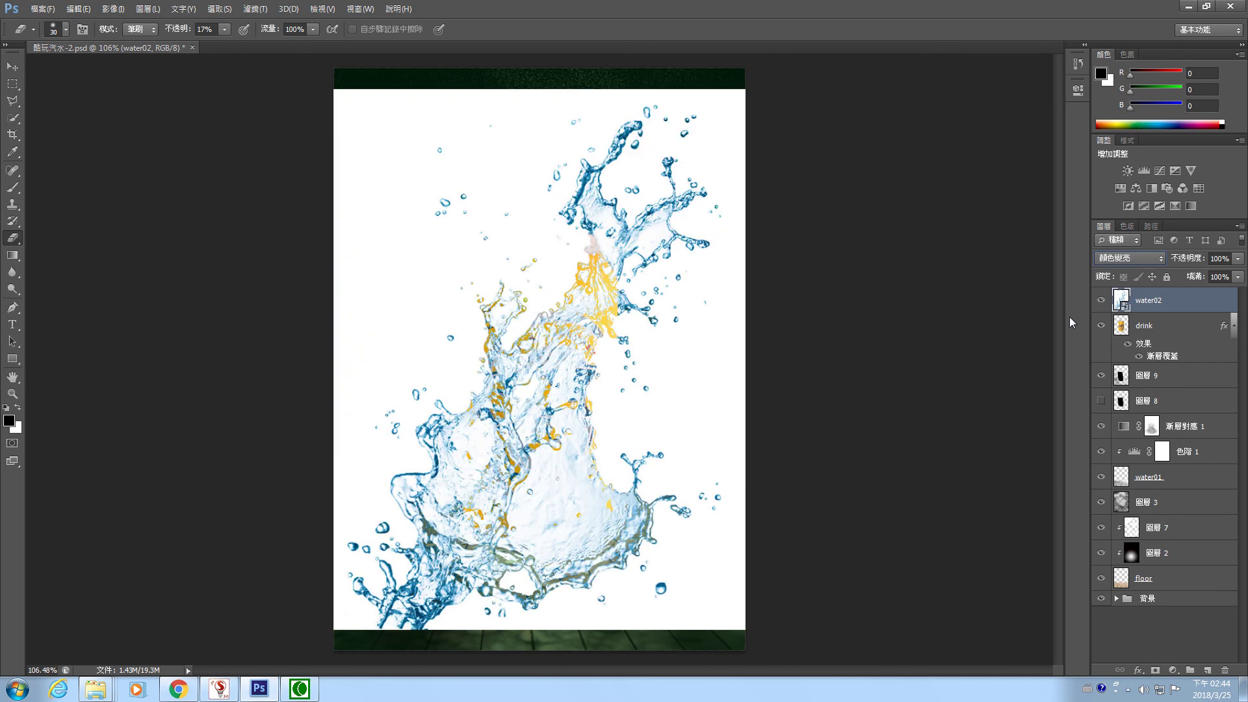
key(shift+plus)
key(shift+plus)
key(shift+plus)
key(shift+plus)
key(shift+plus)
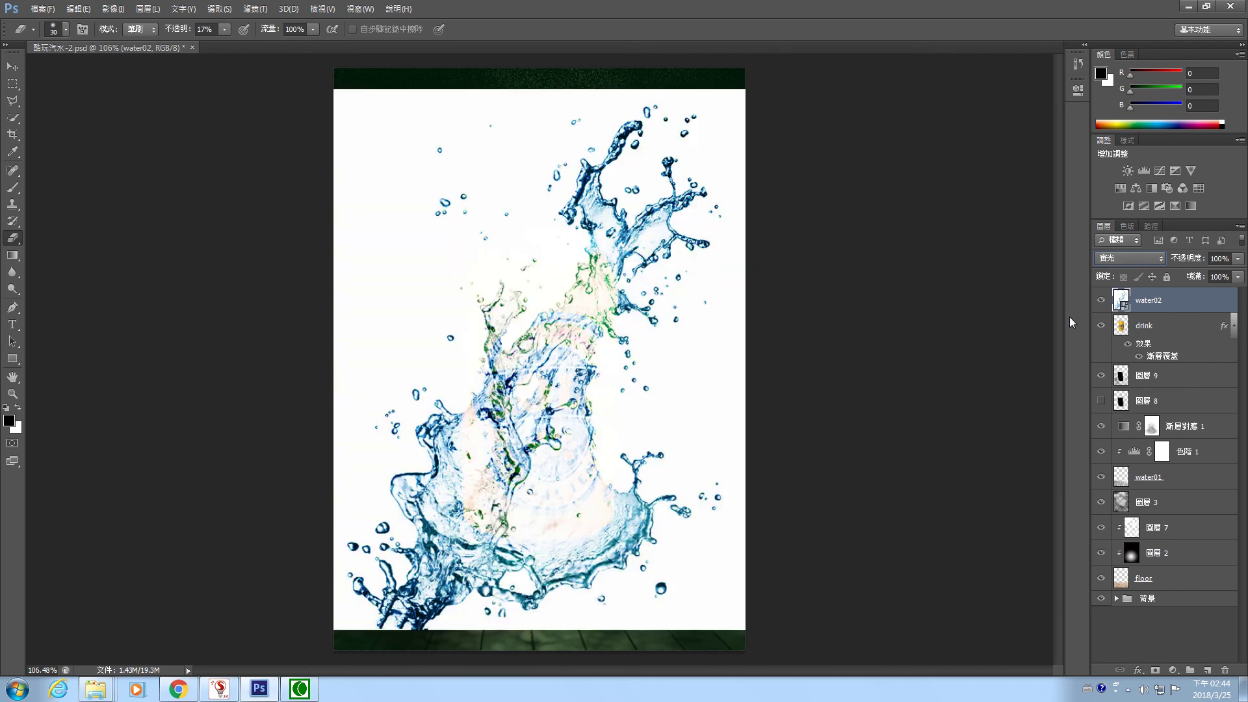
key(shift+plus)
key(shift+plus)
key(shift+plus)
key(shift+plus)
key(shift+plus)
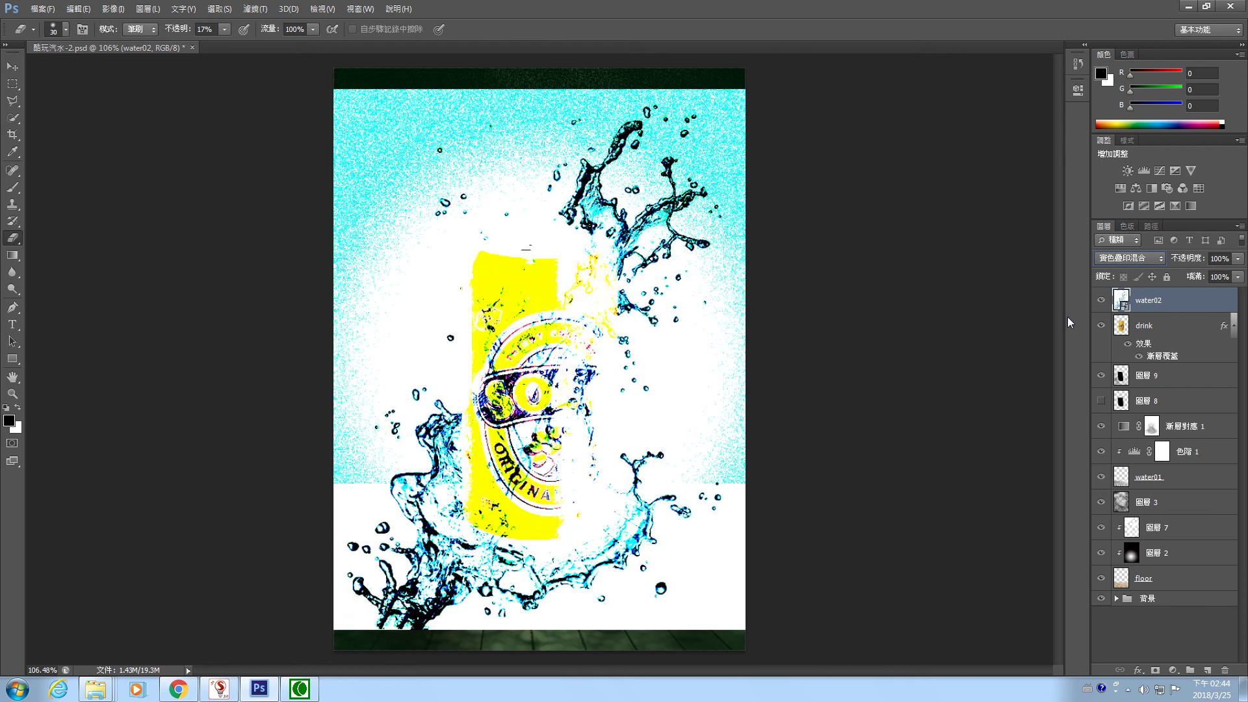
key(shift+plus)
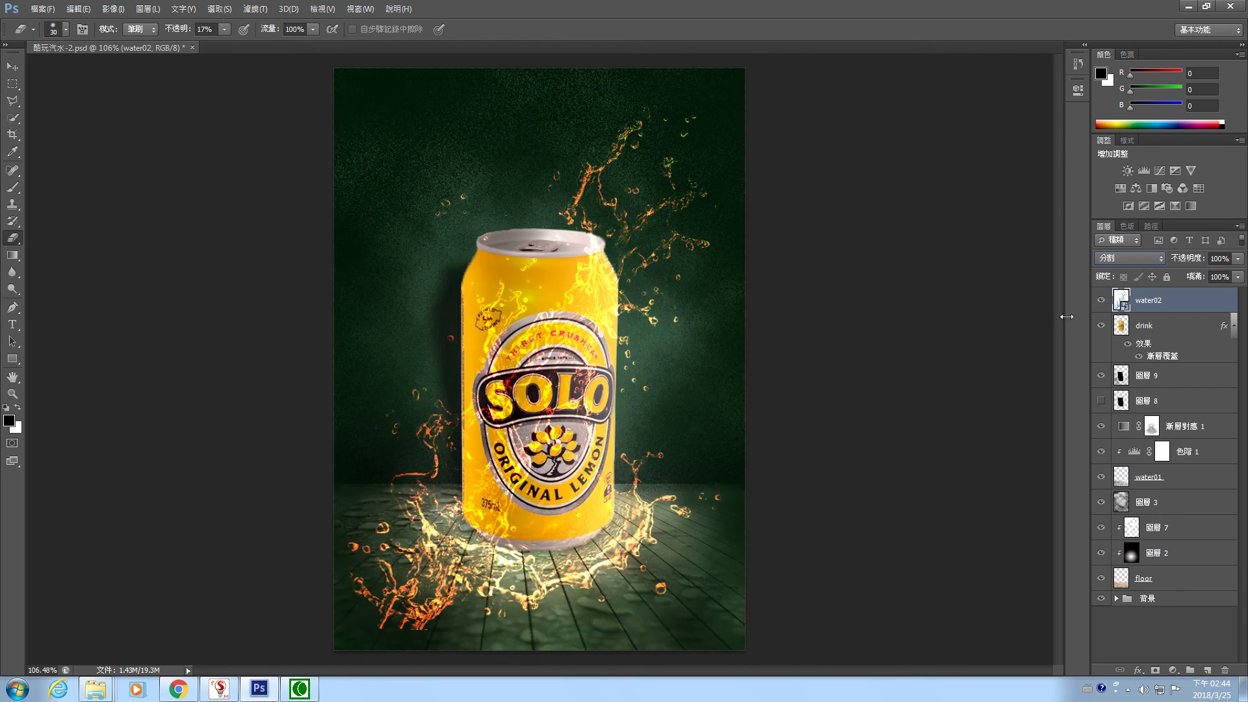
key(shift+plus)
key(shift+plus)
key(shift+plus)
key(shift+plus)
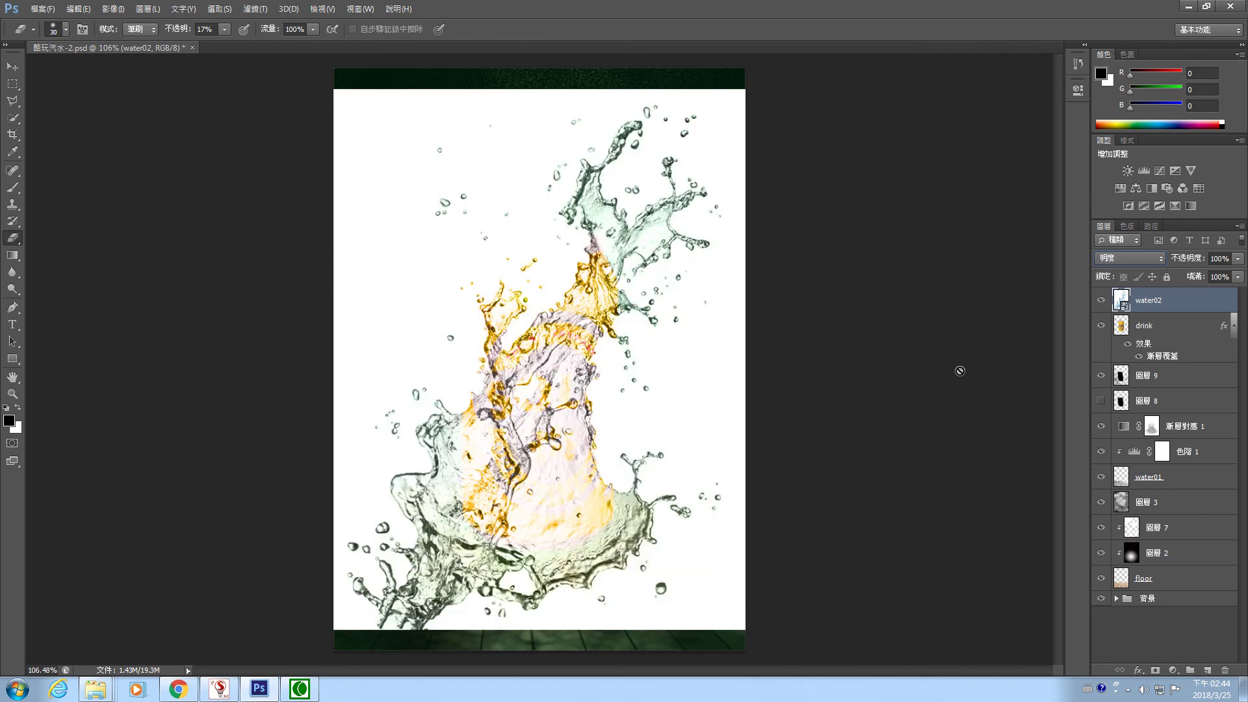
click(1161, 258)
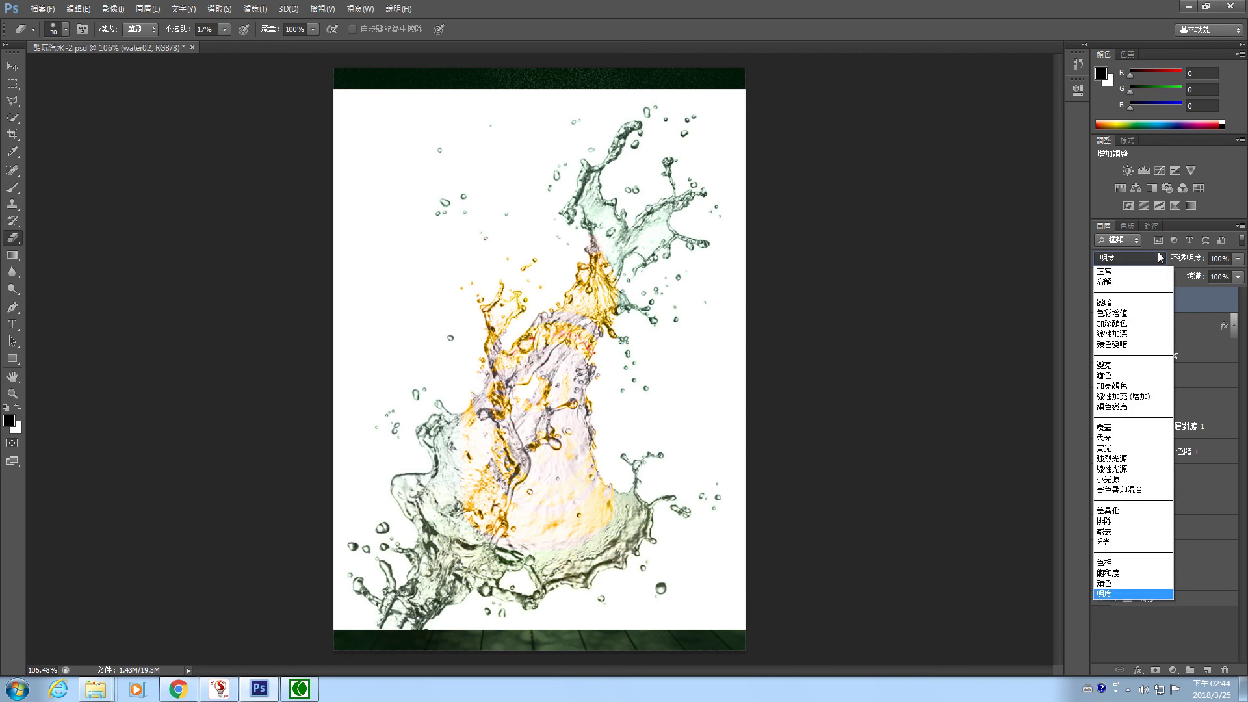
click(1126, 272)
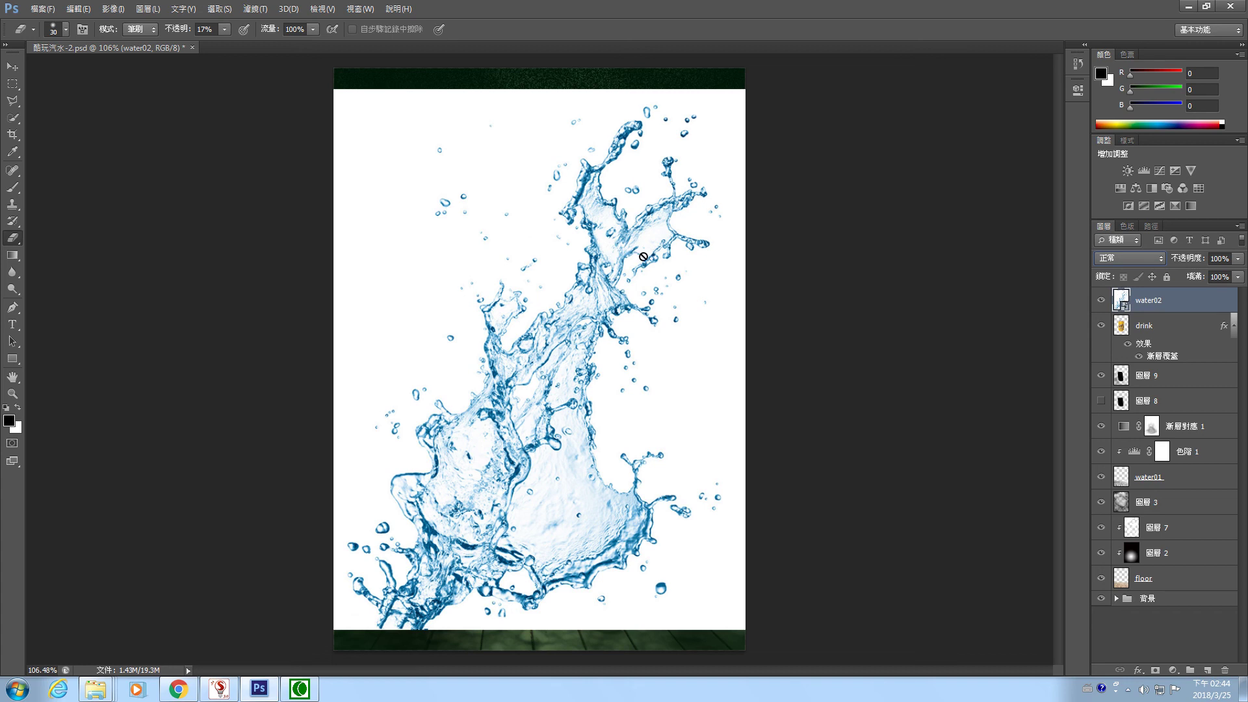
Delete the water02 layer from the poster and open the water02 image from the desktop as a separate document
drag(1187, 305, 1226, 671)
click(44, 9)
click(51, 37)
click(792, 338)
click(792, 338)
click(555, 326)
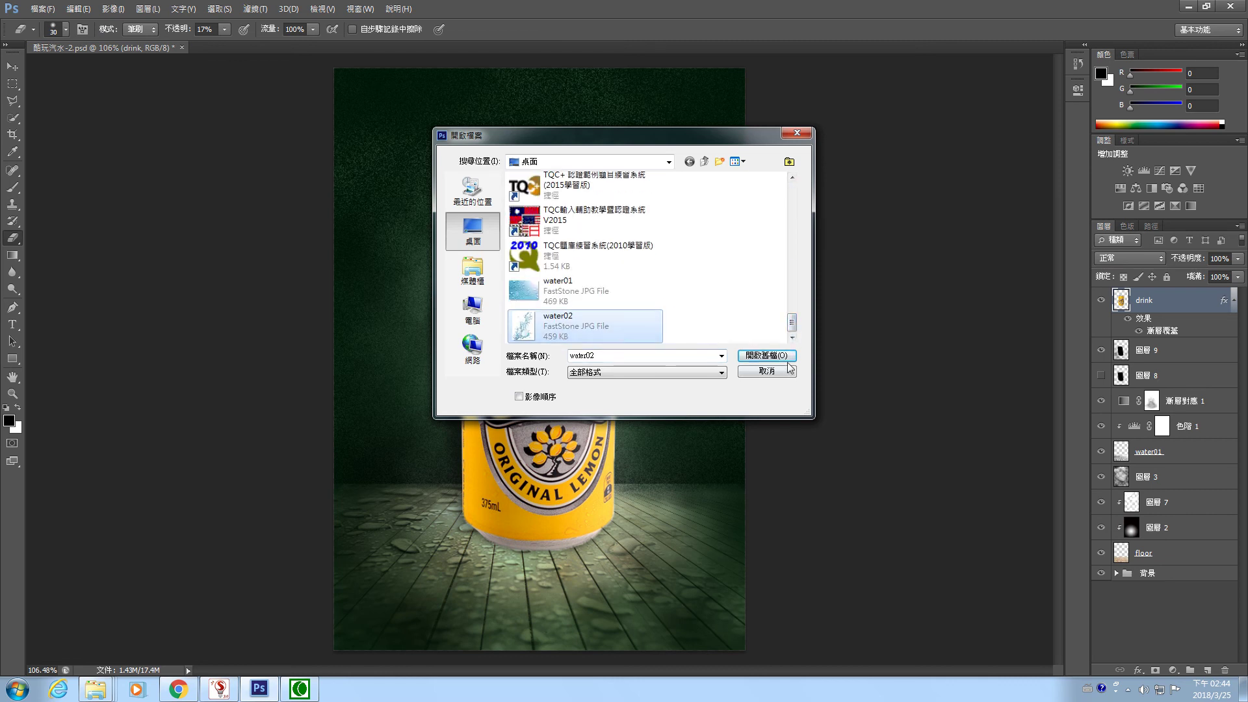
click(767, 356)
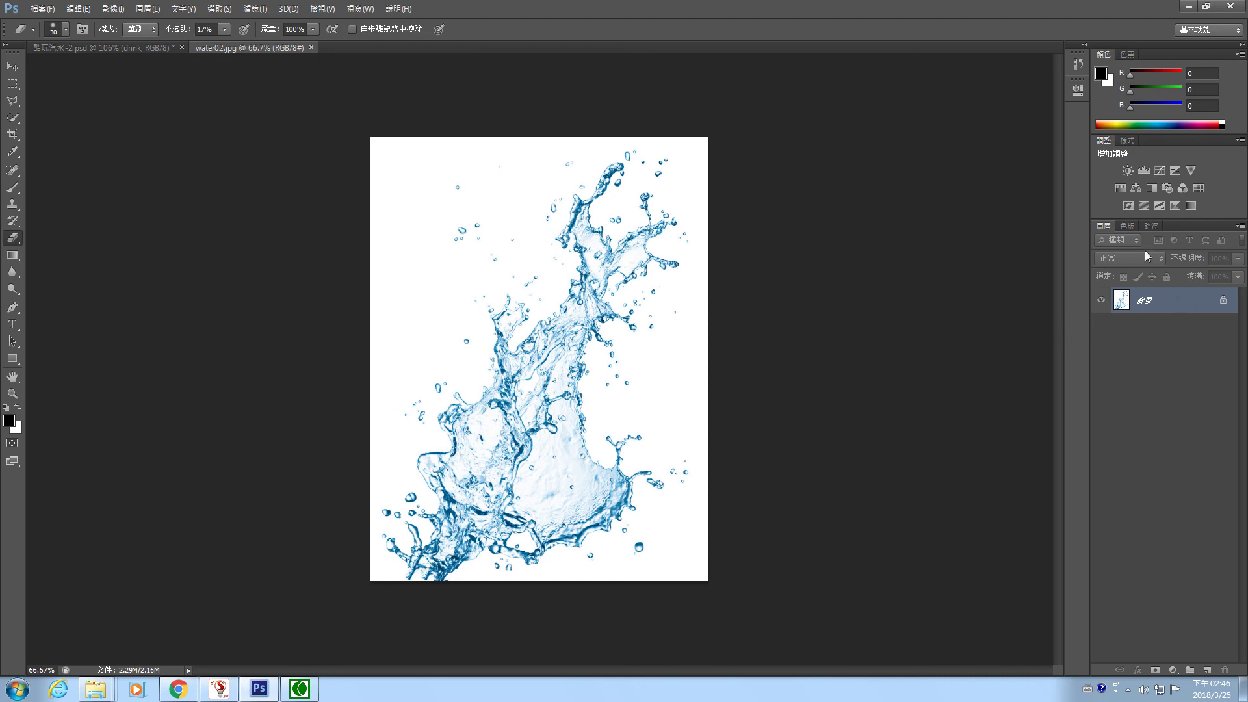
Examine the 紅, 綠 and 藍 channels of water02.jpg to compare the splash contrast, and return to the RGB composite
click(1128, 226)
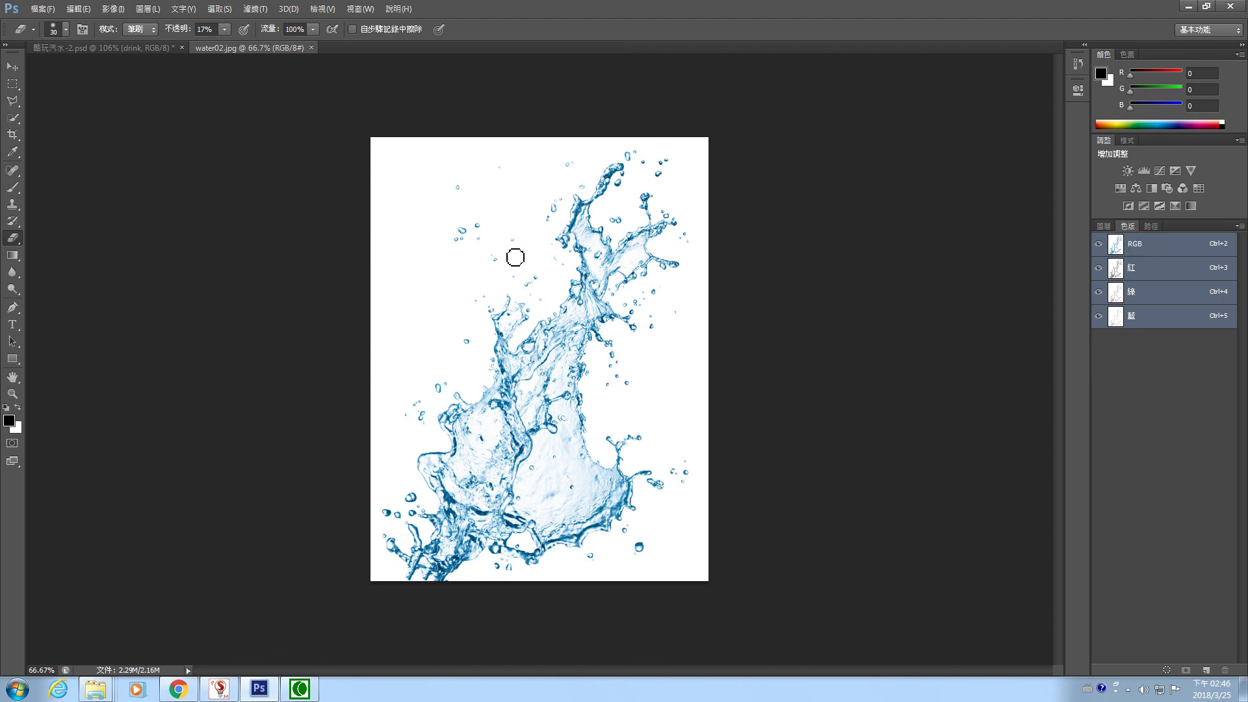
click(1145, 273)
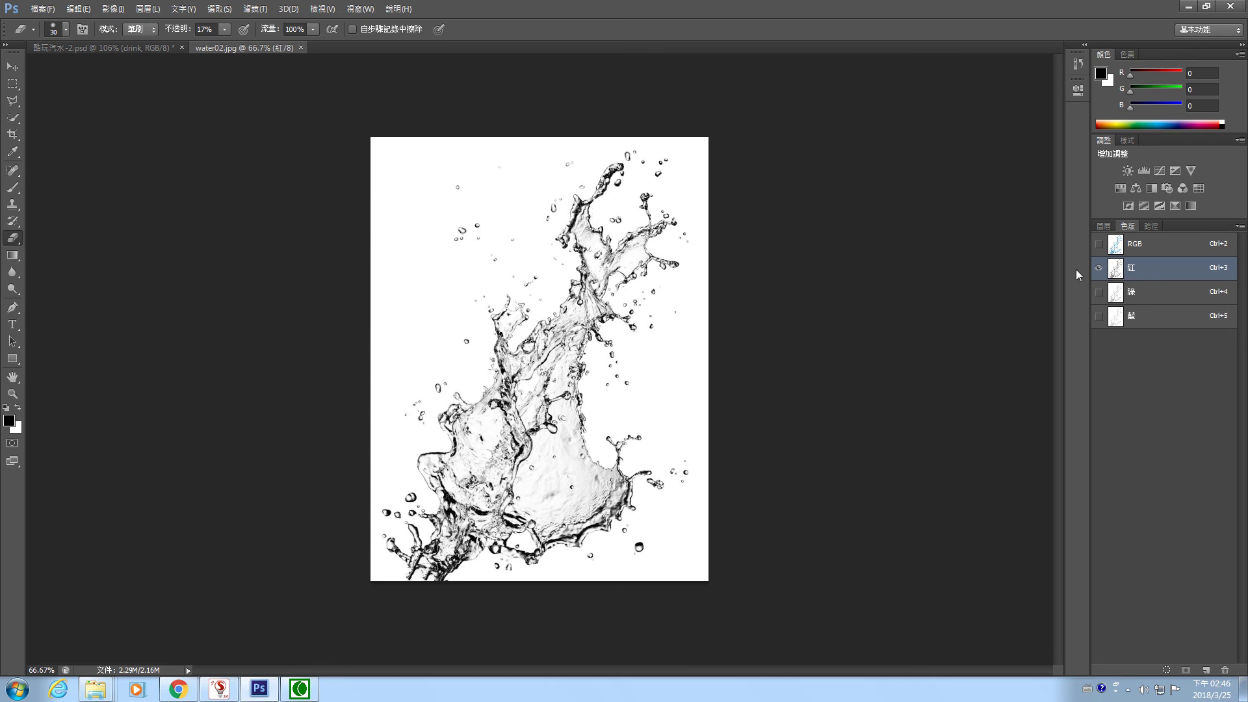
drag(584, 211, 579, 225)
click(1153, 250)
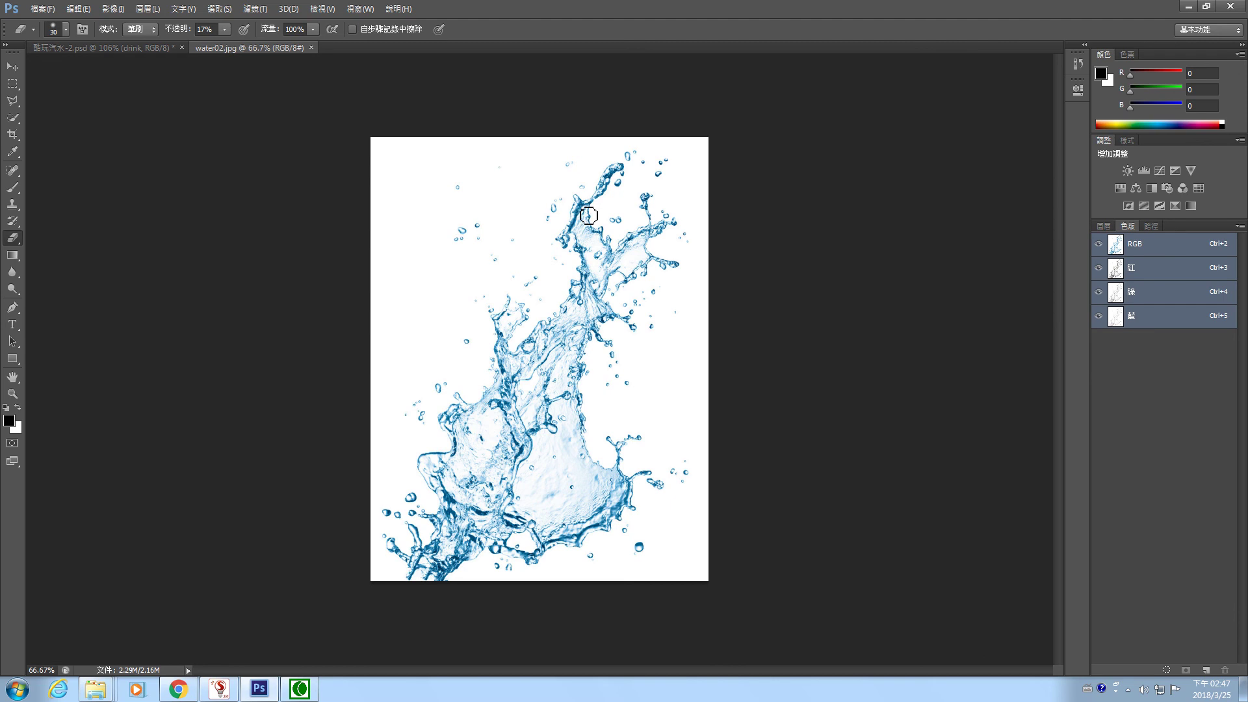
click(1156, 290)
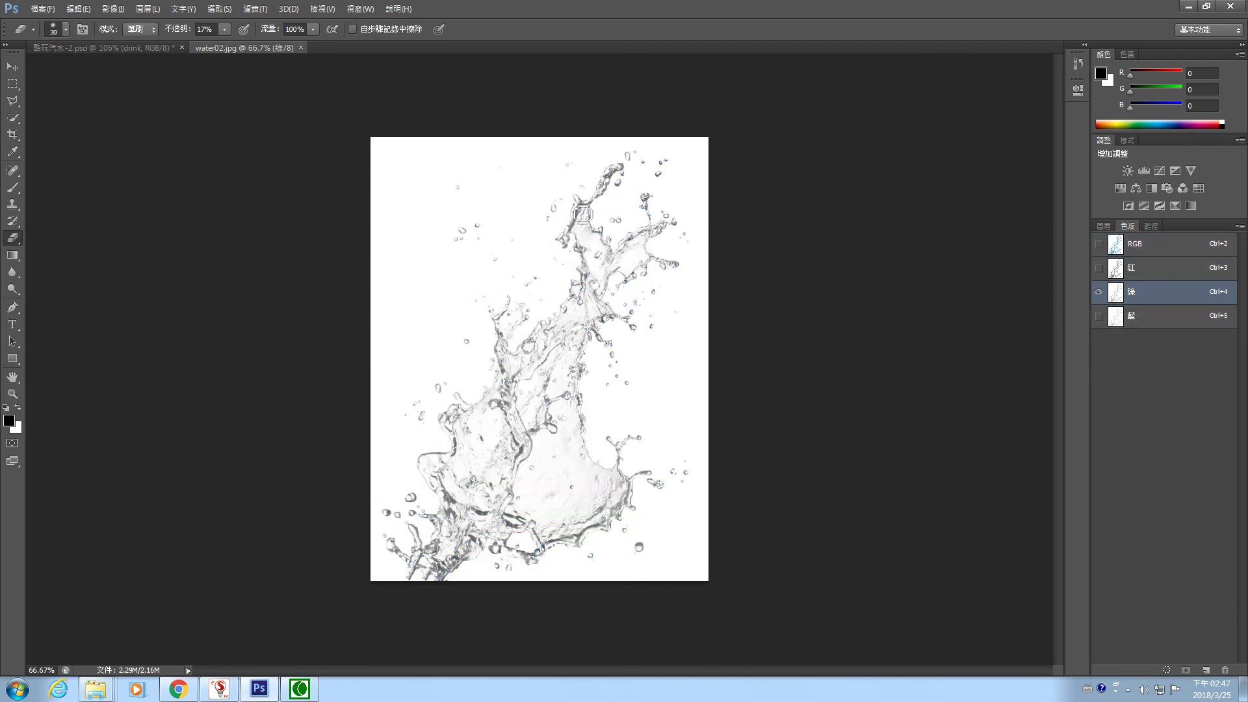
click(1158, 320)
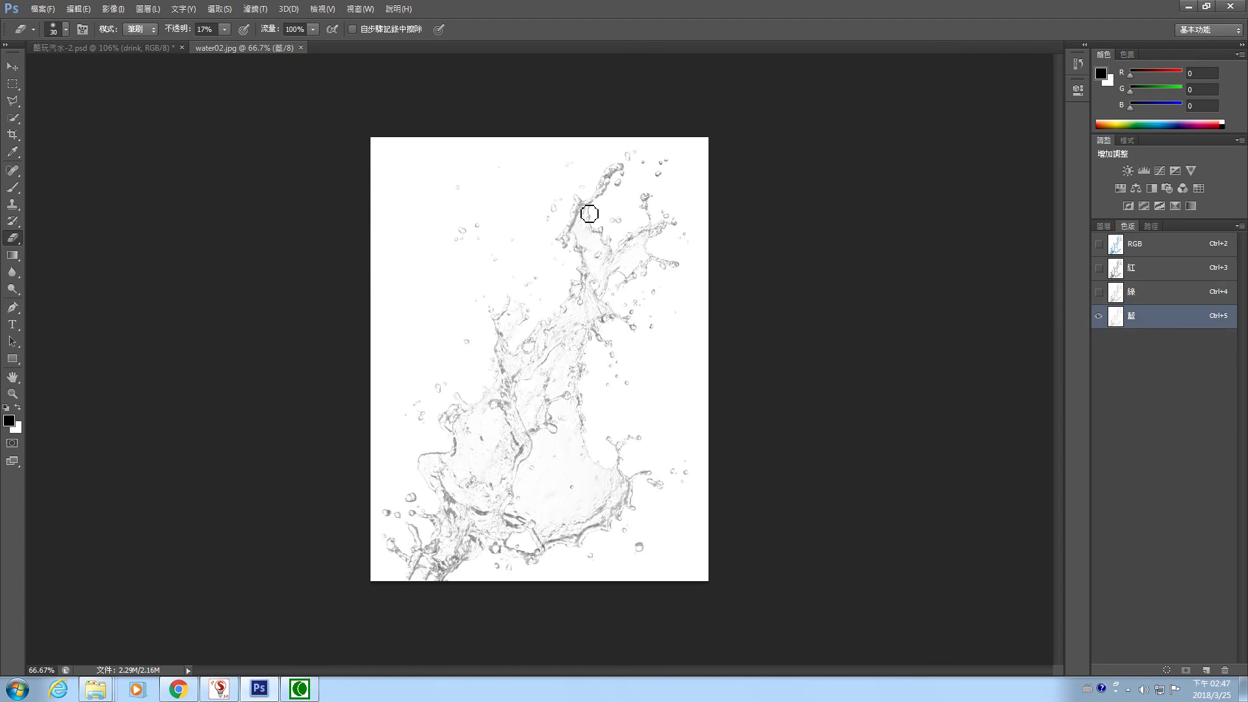
click(1138, 292)
click(1138, 268)
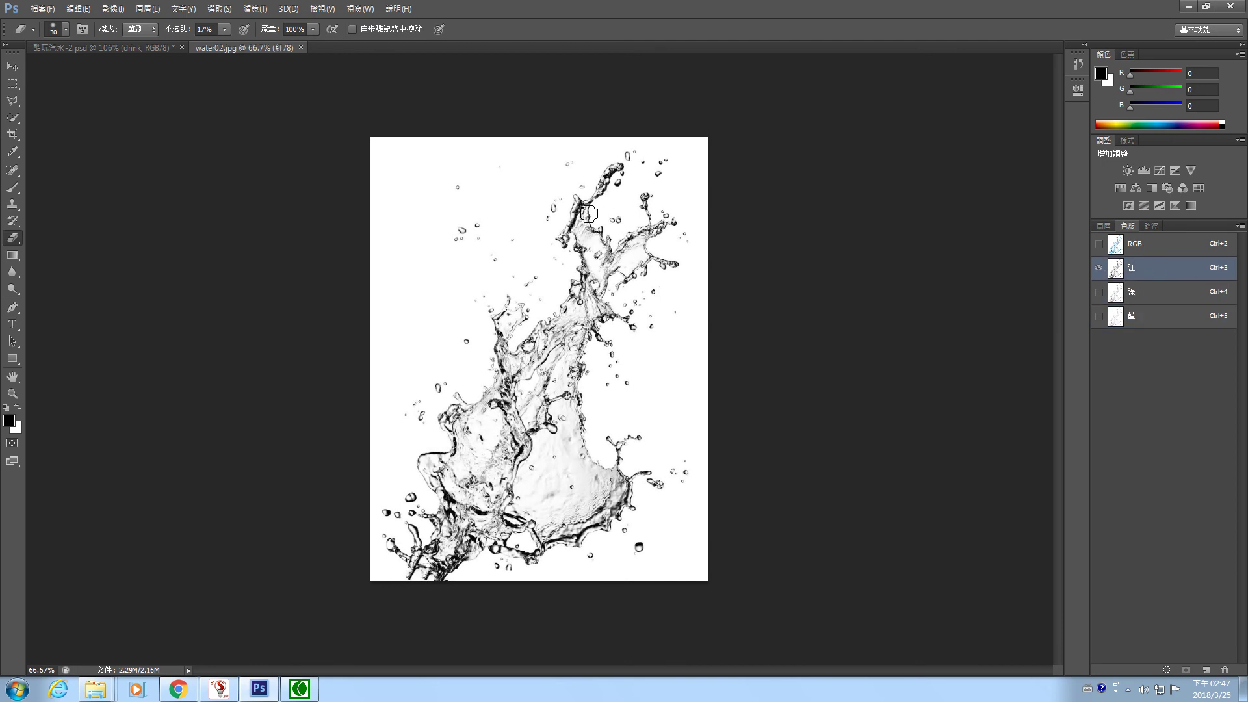
click(1164, 319)
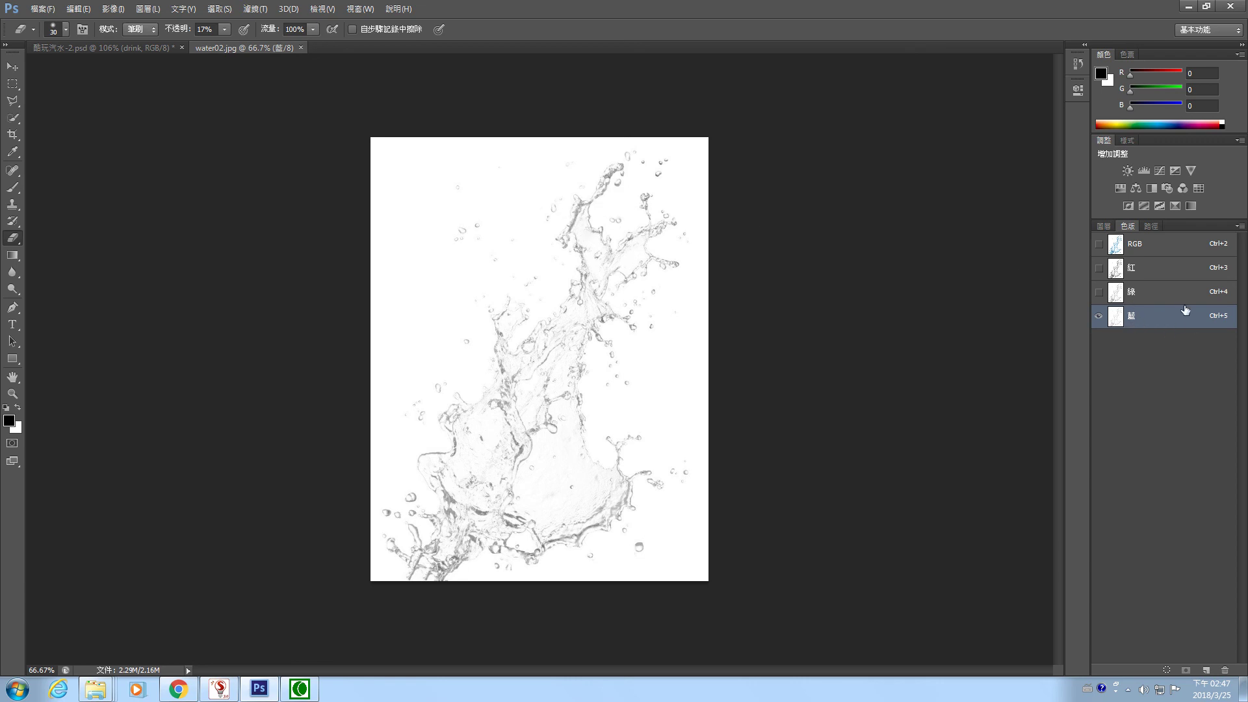
click(1149, 248)
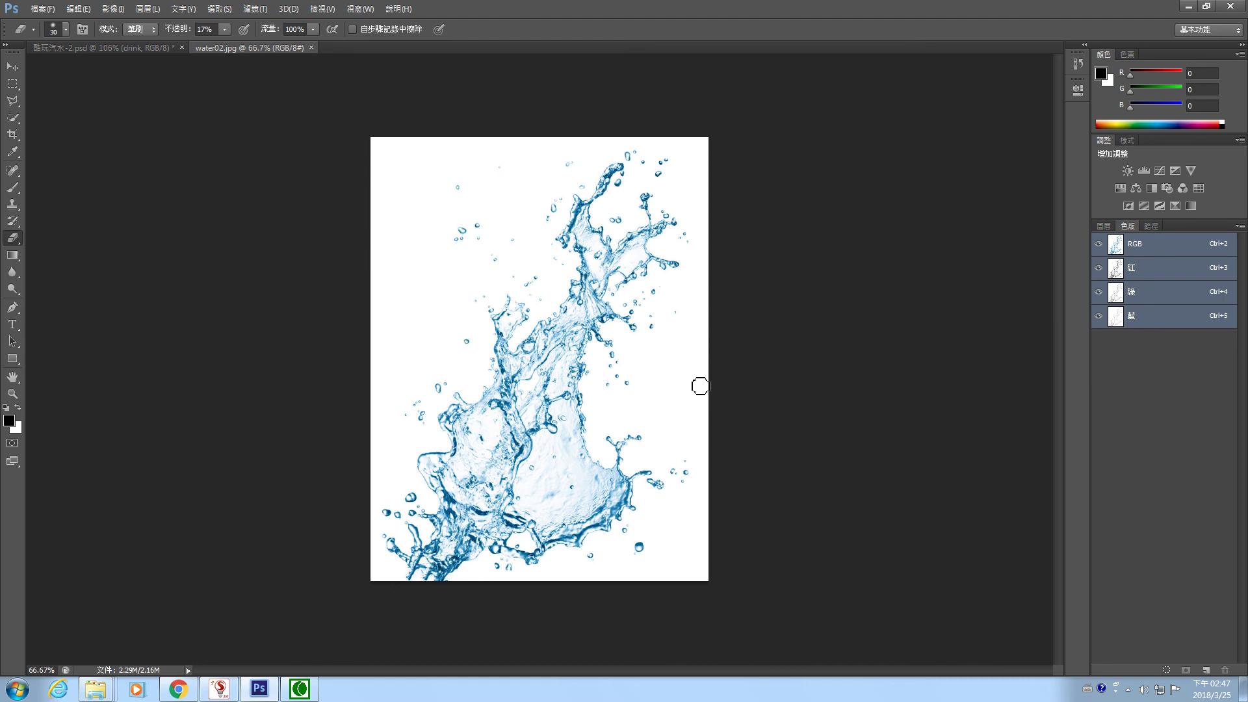
Create a new 118 × 305 pixel RGB document at 72 pixels/inch with a 白色 background
click(42, 9)
click(41, 9)
key(ctrl+n)
click(605, 314)
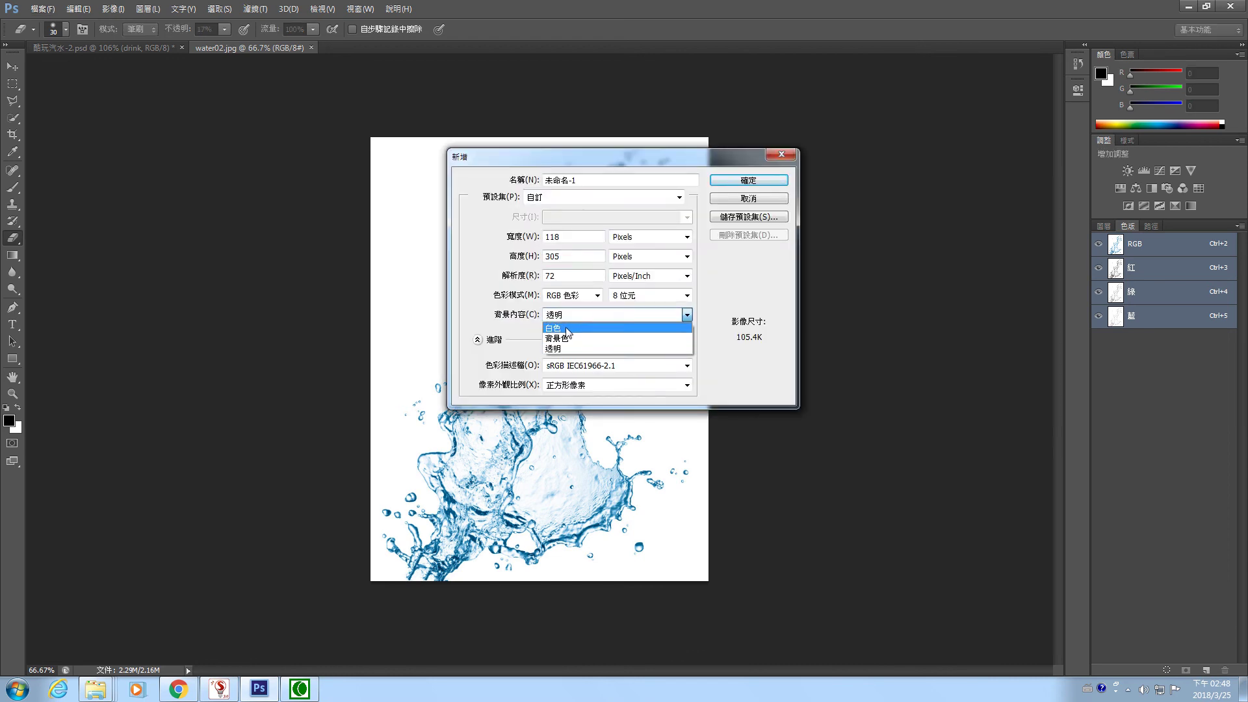
click(568, 329)
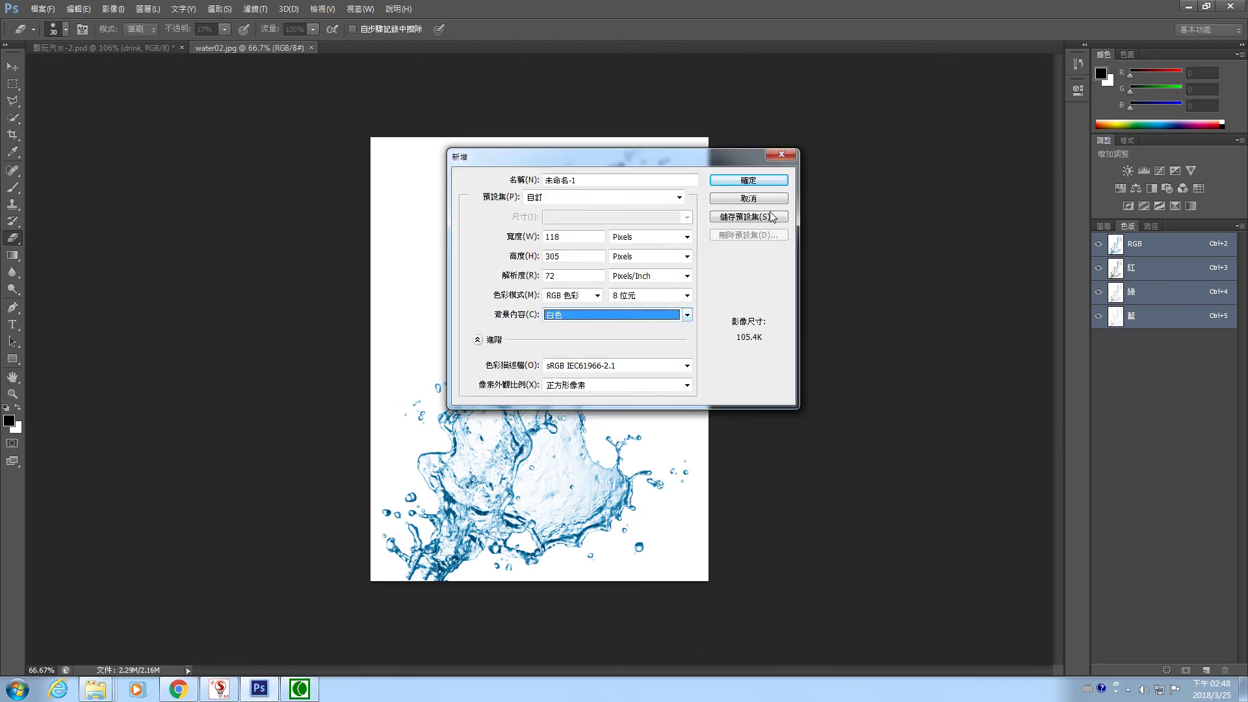
click(748, 182)
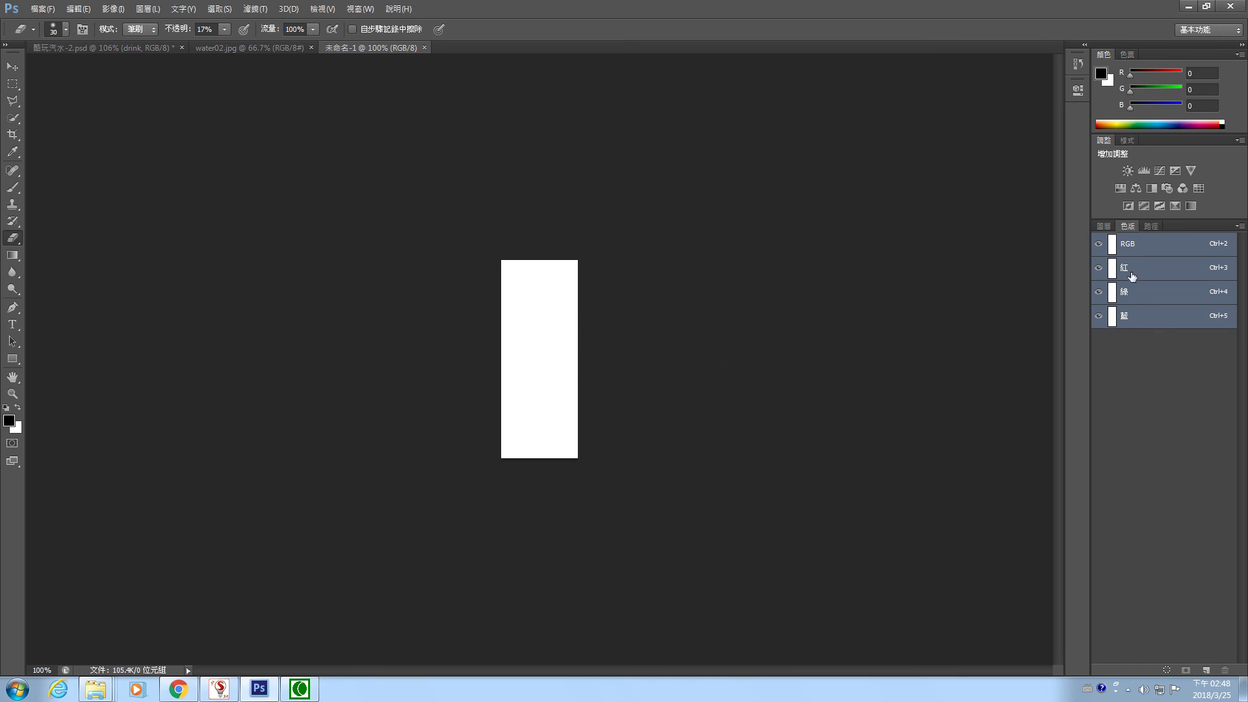
Paint the upper third of the 紅 channel black with a size 70 Brush at 100% opacity and display the RGB composite
click(1157, 271)
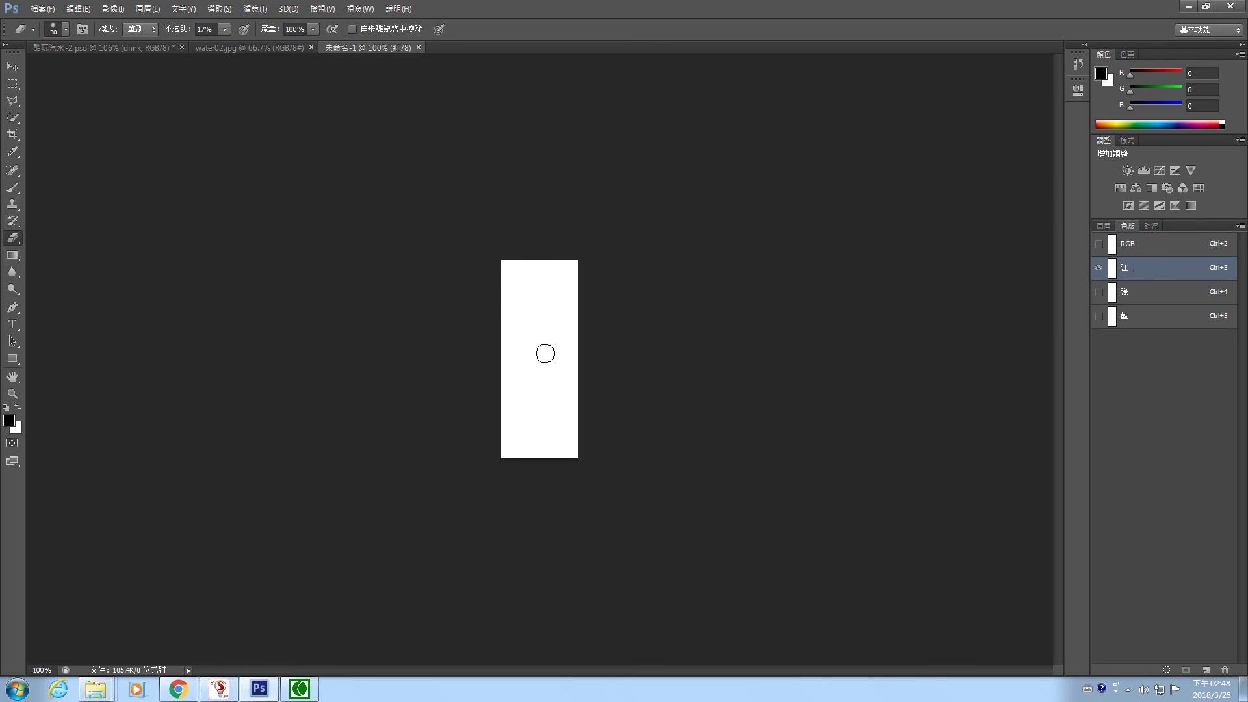
drag(563, 239, 479, 398)
click(13, 189)
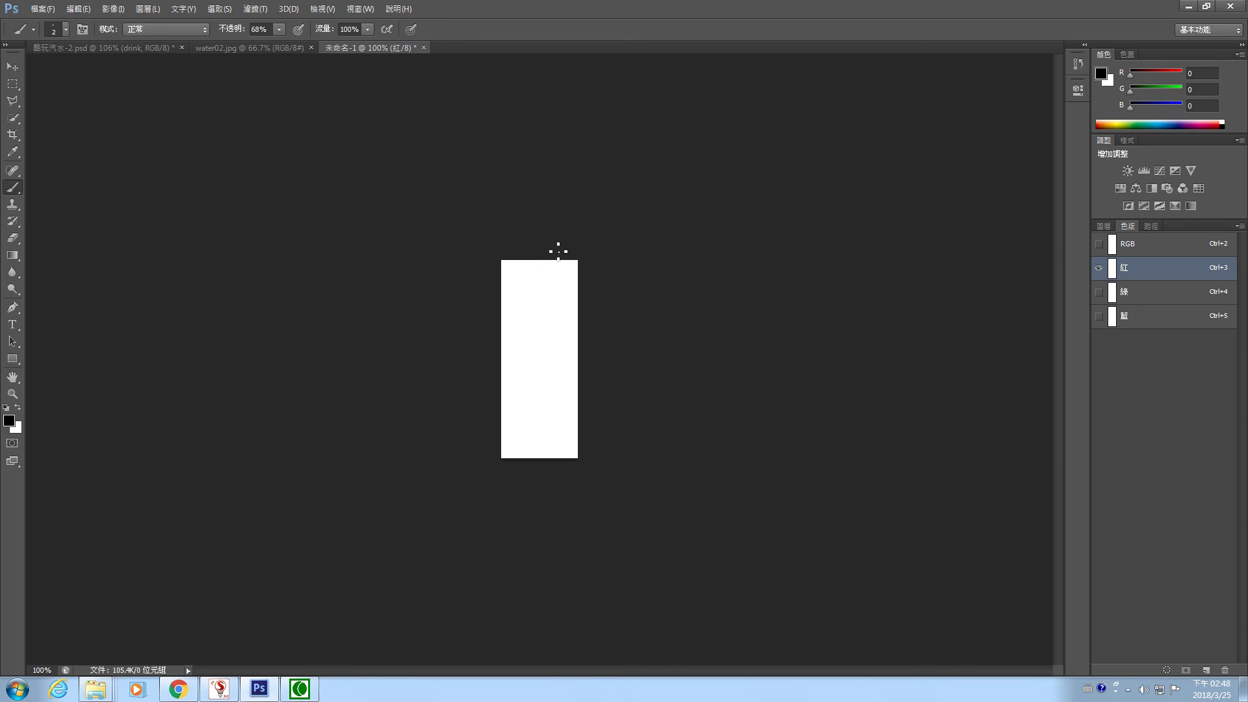
key(bracketright)
key(bracketright)
key(bracketright)
key(bracketright)
key(bracketright)
key(bracketright)
key(bracketright)
key(bracketright)
key(bracketright)
key(bracketright)
key(bracketright)
key(bracketright)
key(bracketright)
mouse_move(602, 241)
mouse_down()
mouse_move(482, 249)
mouse_move(658, 267)
mouse_move(445, 254)
mouse_move(466, 172)
mouse_move(612, 260)
mouse_move(468, 253)
mouse_move(523, 281)
mouse_move(403, 292)
mouse_move(657, 291)
mouse_move(452, 296)
mouse_move(658, 306)
mouse_move(604, 292)
mouse_move(464, 303)
mouse_move(660, 287)
mouse_up()
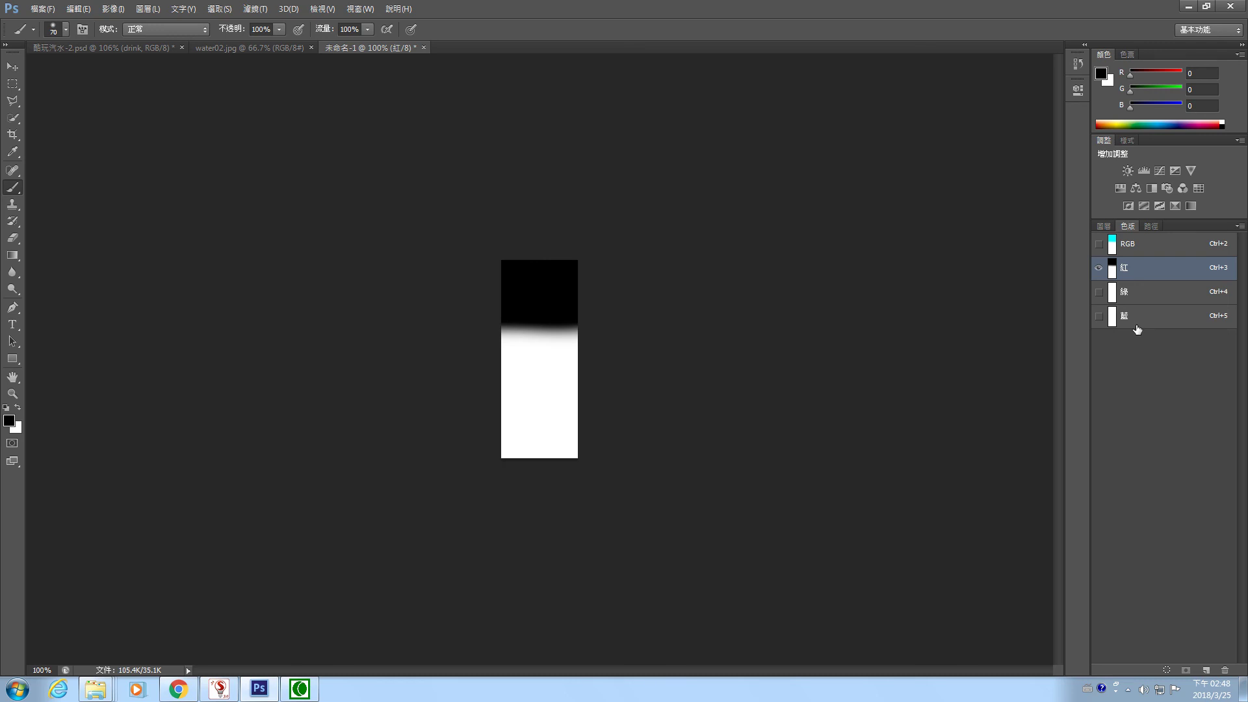
click(1152, 251)
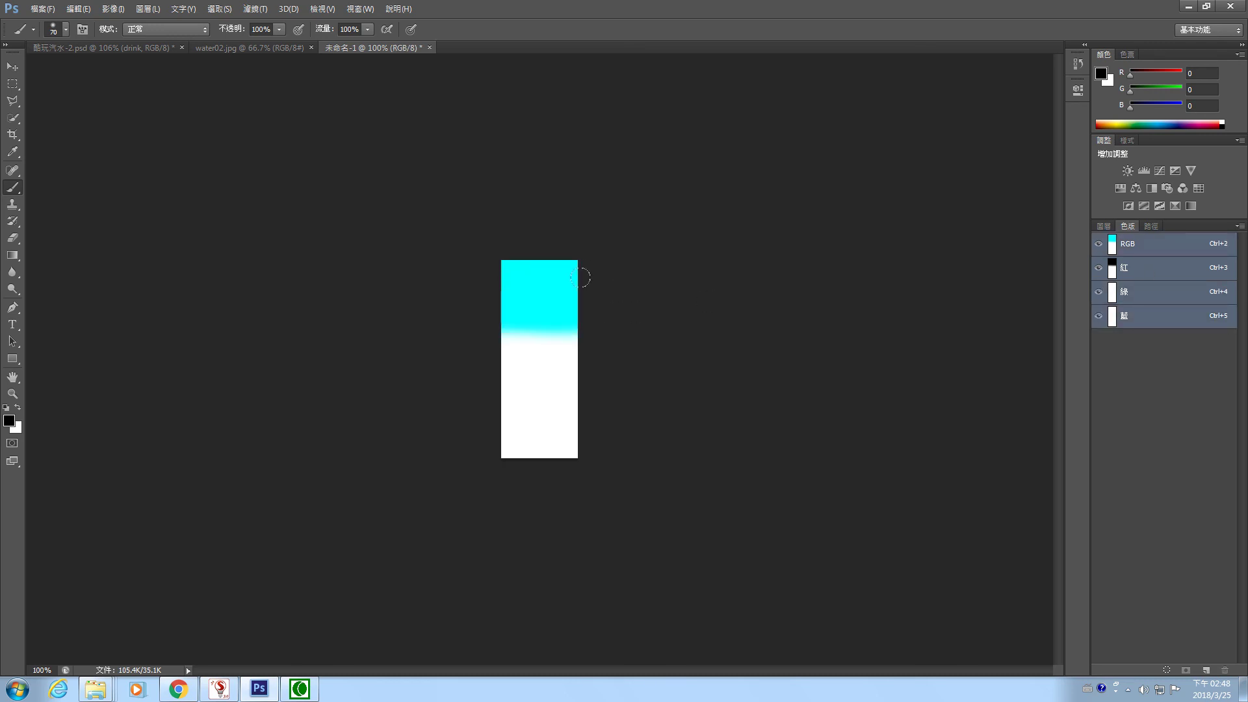
Paint the upper third of the 綠 channel black and display the RGB composite
click(1145, 294)
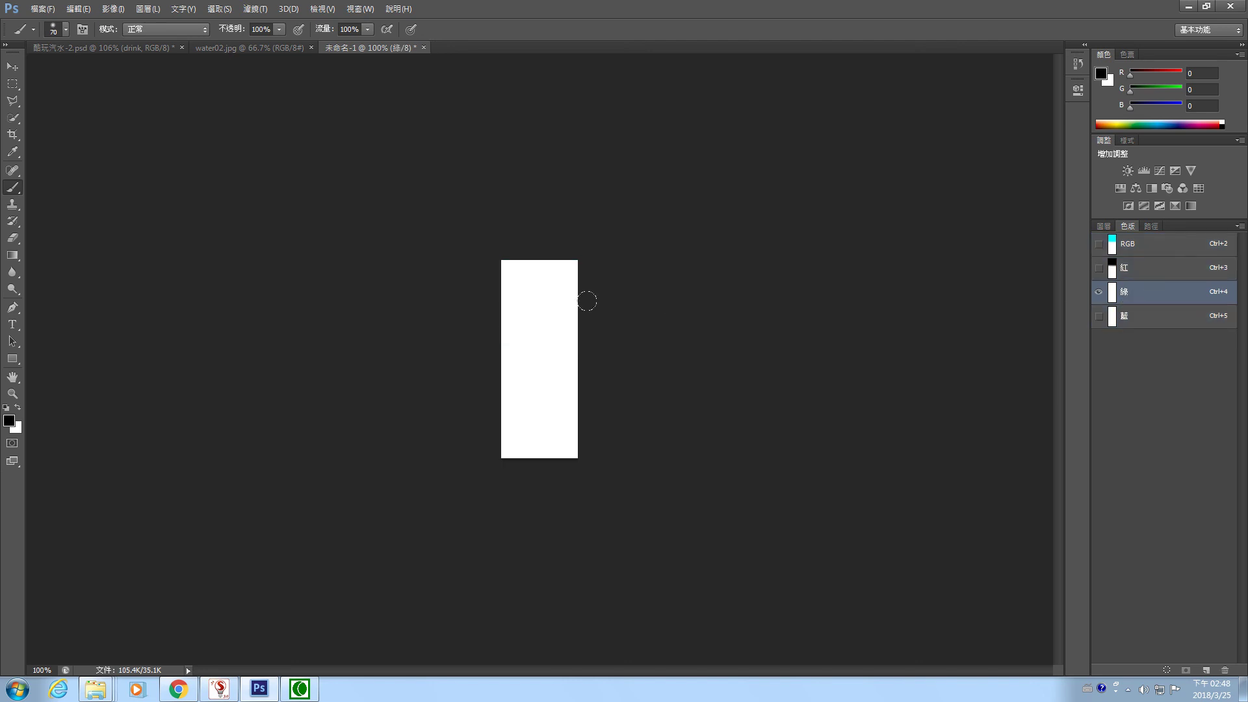
mouse_move(490, 258)
mouse_down()
mouse_move(609, 257)
mouse_move(434, 290)
mouse_move(479, 303)
mouse_move(675, 302)
mouse_up()
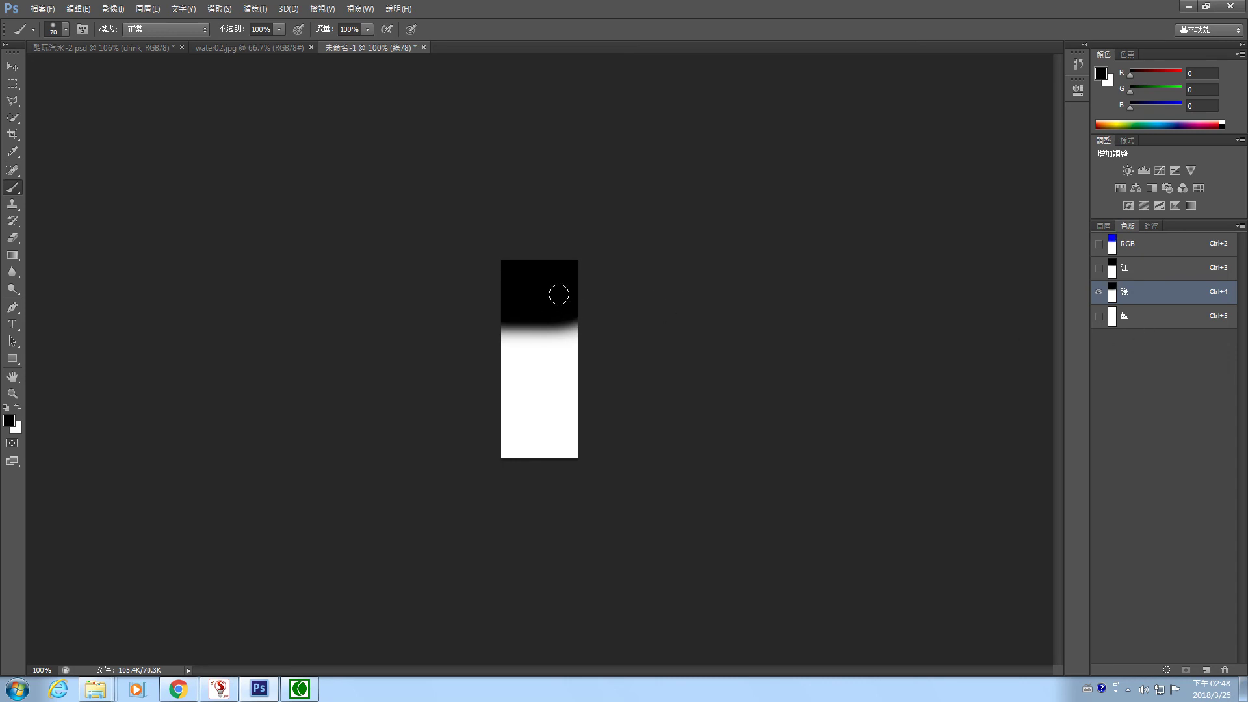
click(1152, 248)
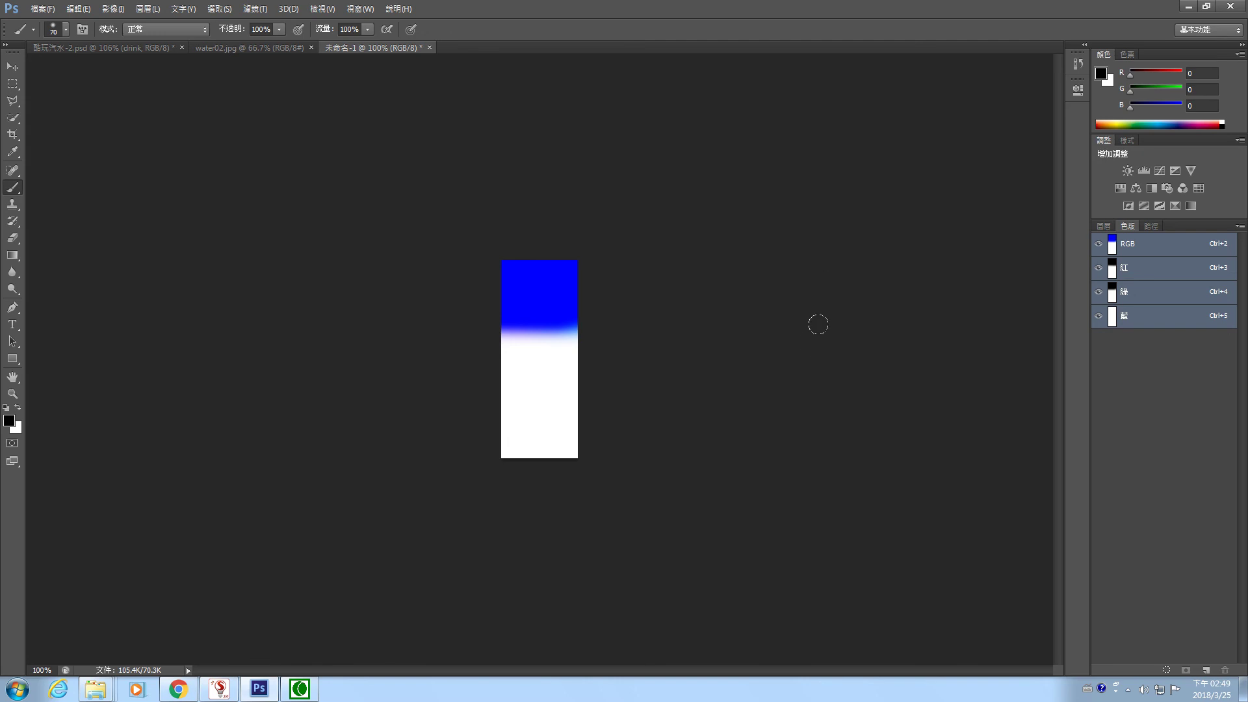
Compare the individual colour channels, paint the upper part of the 藍 channel black, and display the RGB composite
click(1150, 267)
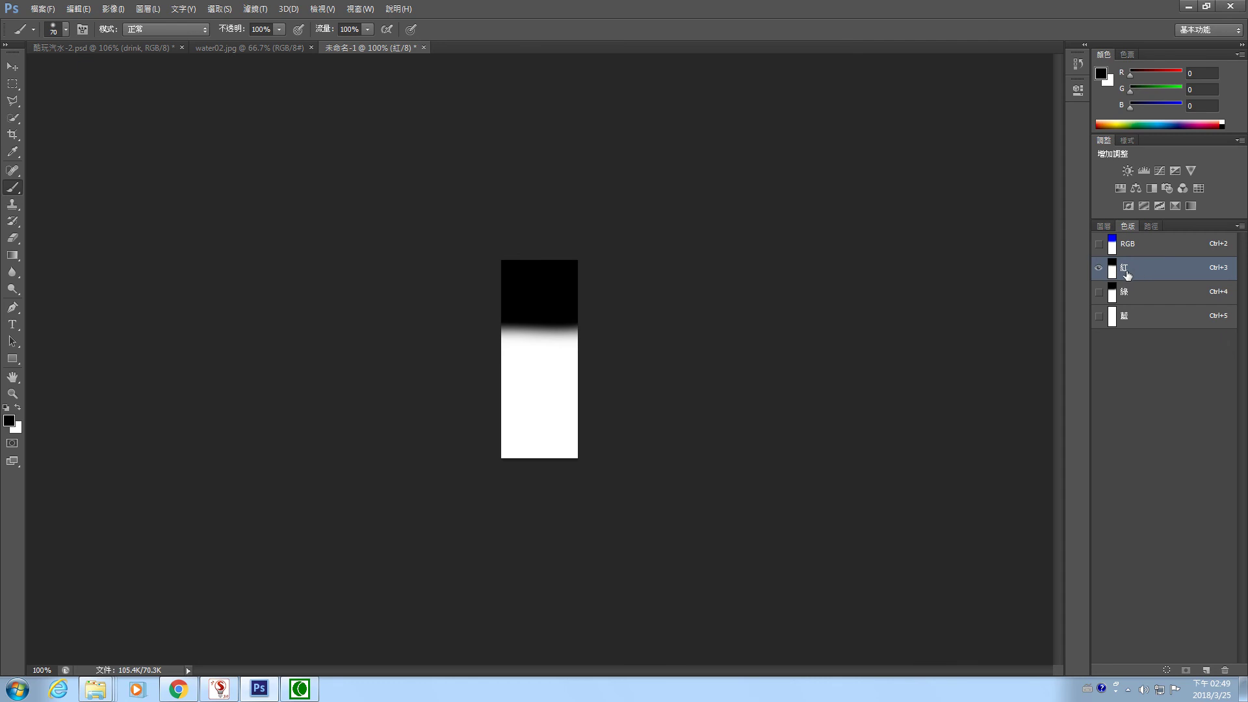
click(1149, 306)
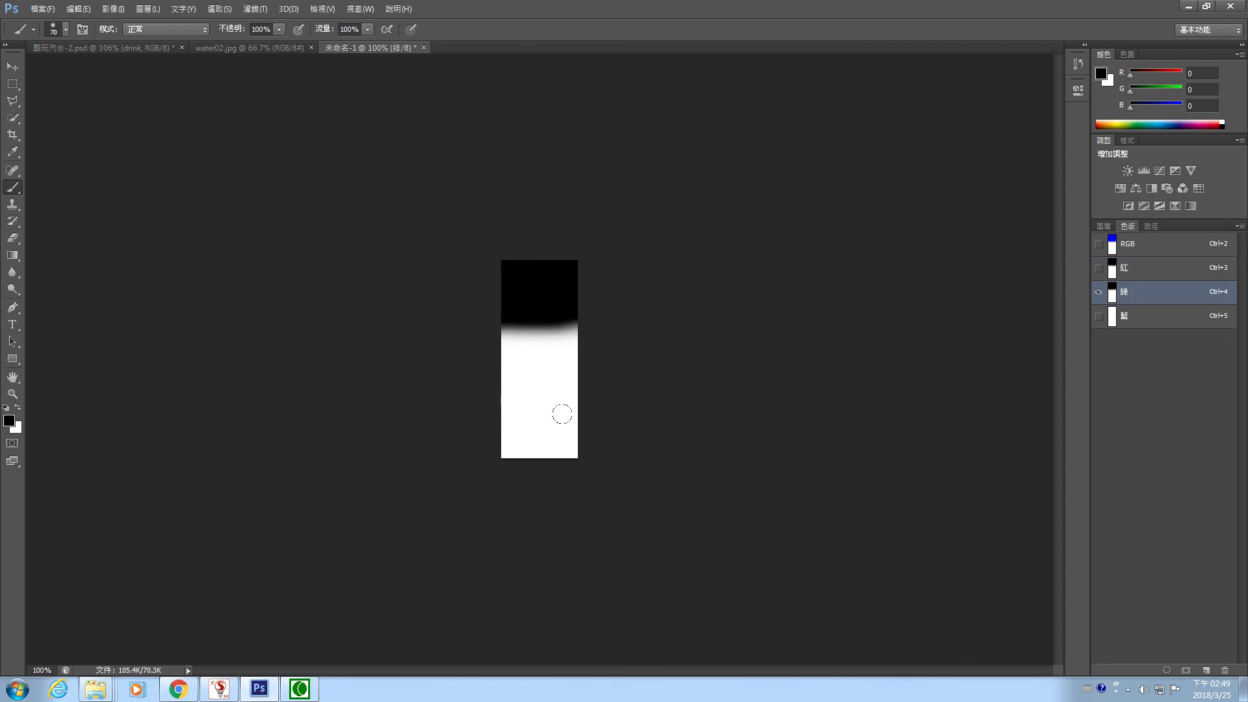
click(1161, 322)
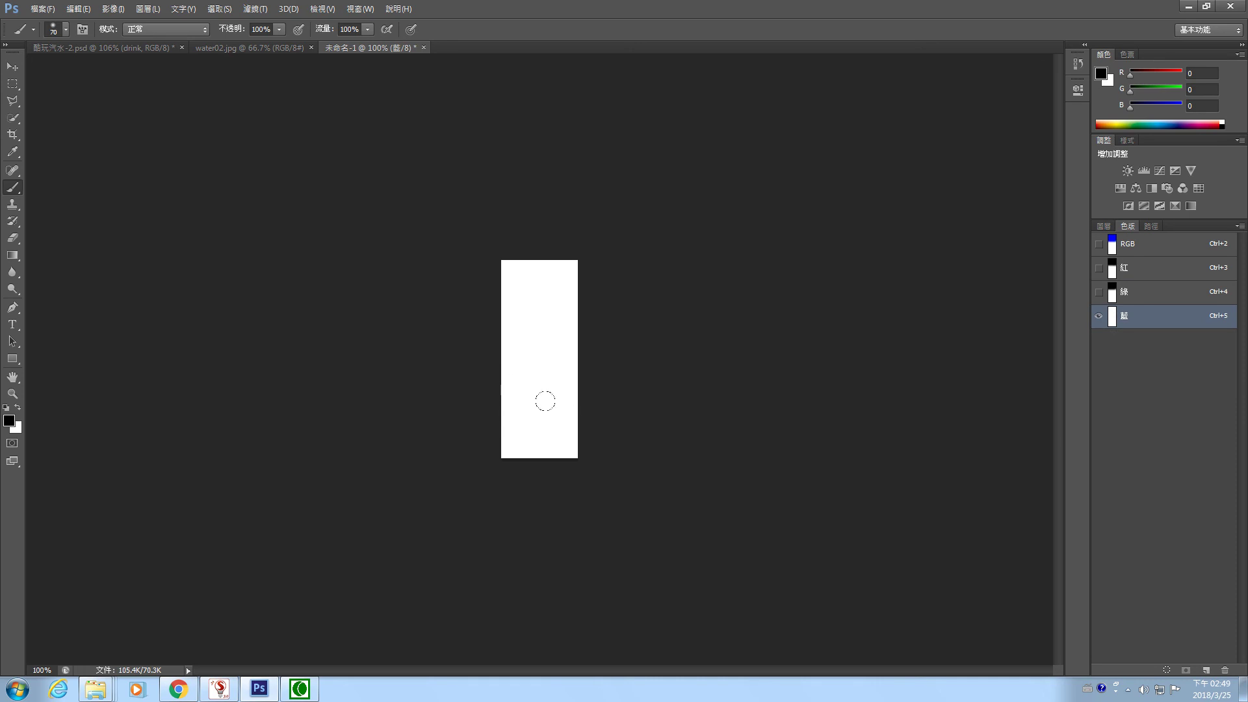
click(1151, 250)
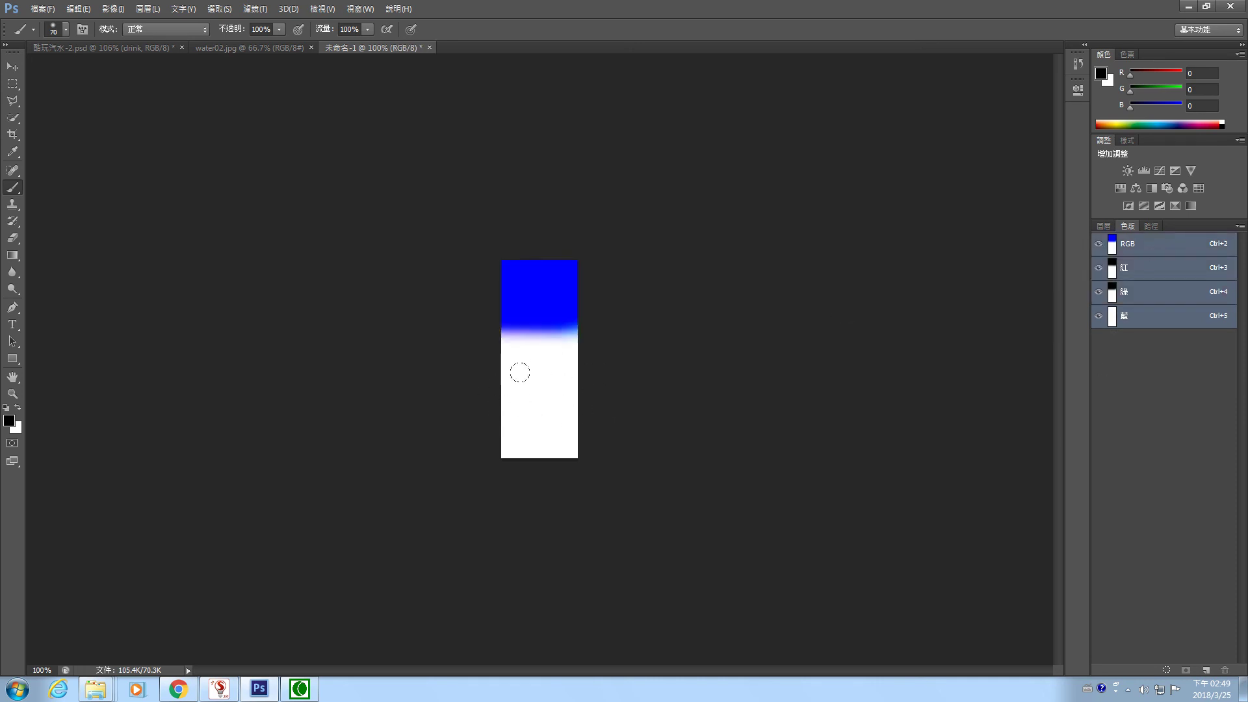
click(1144, 323)
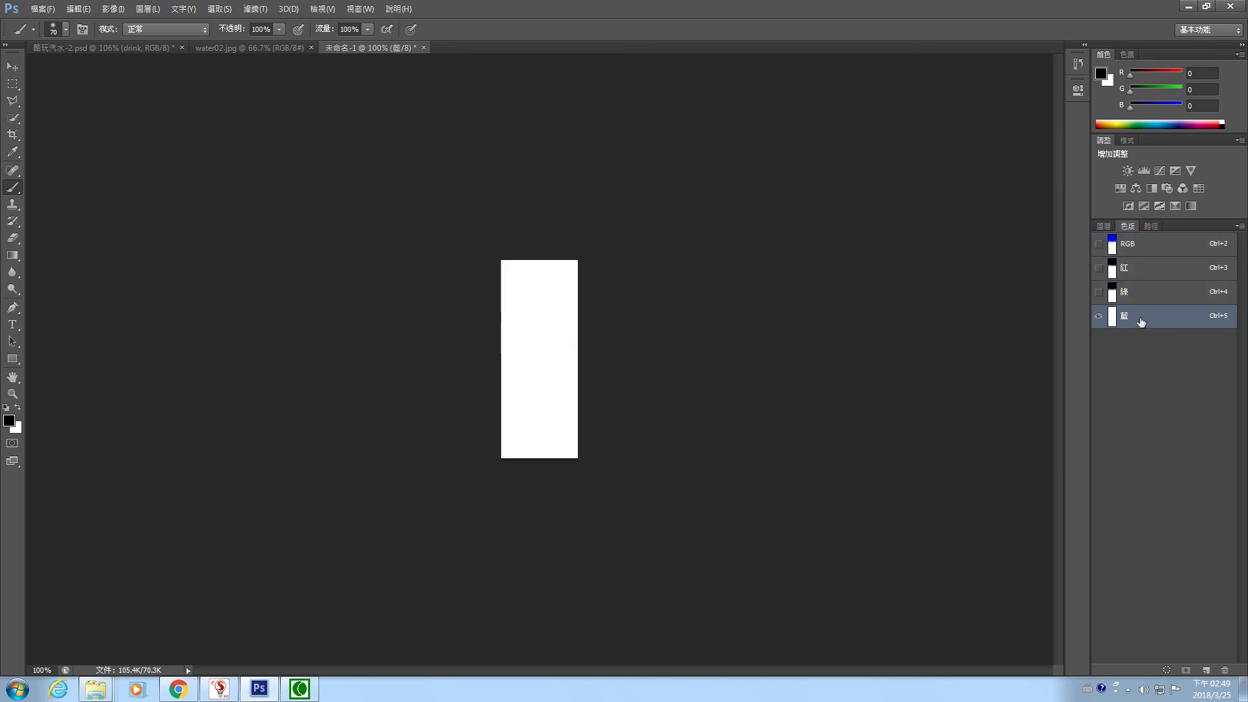
mouse_move(473, 259)
mouse_down()
mouse_move(620, 257)
mouse_move(491, 260)
mouse_move(610, 266)
mouse_move(461, 275)
mouse_move(596, 285)
mouse_move(507, 289)
mouse_move(654, 289)
mouse_up()
click(1150, 245)
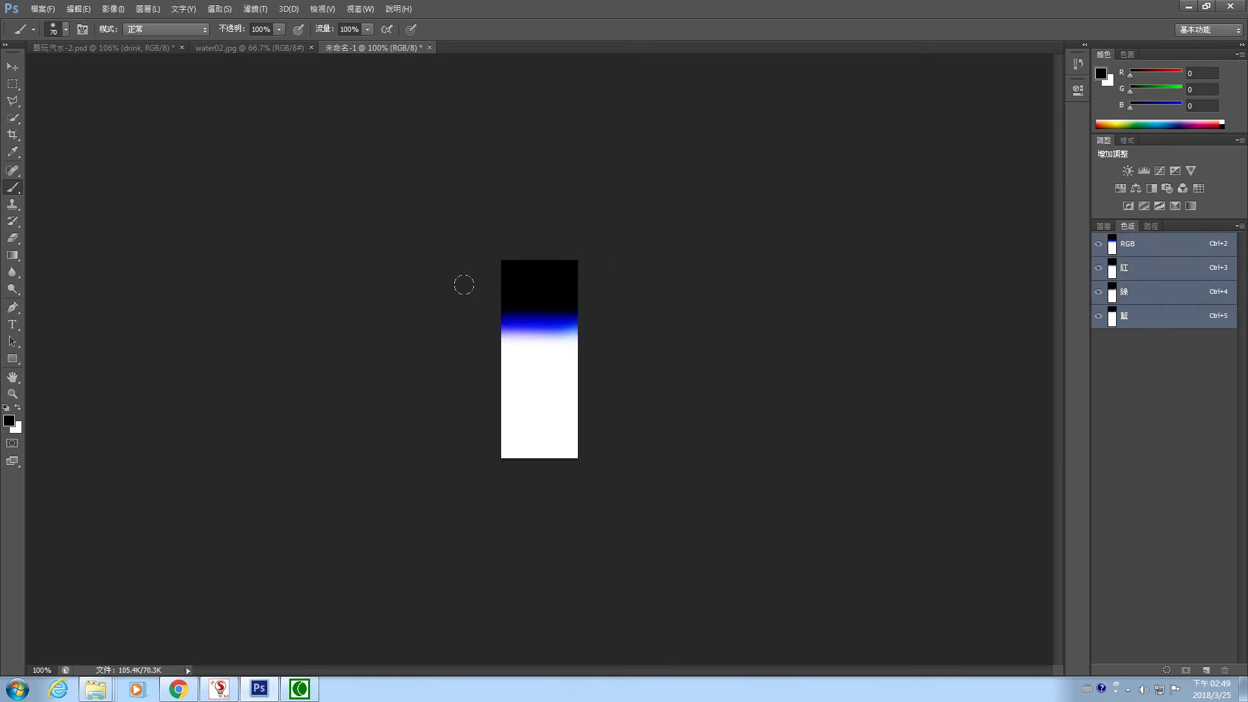
Compare the black areas of the 紅, 綠 and 藍 channels one by one and return to the RGB composite
click(1154, 273)
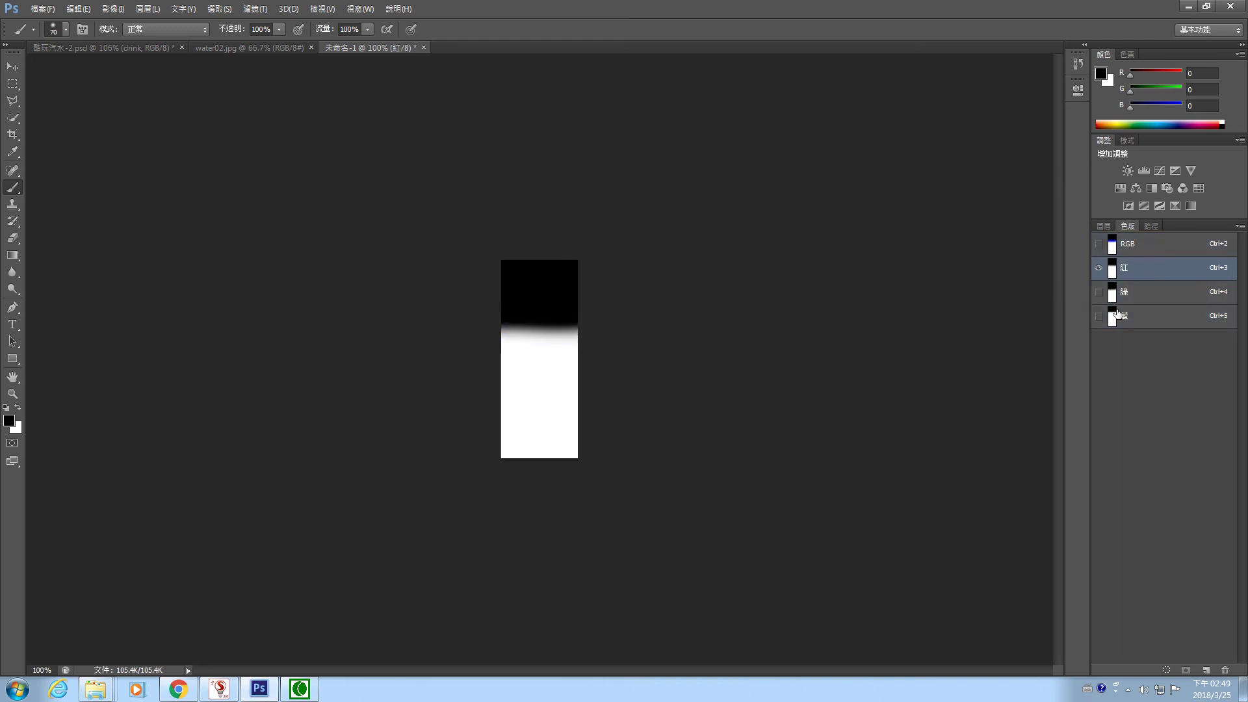
click(1156, 298)
click(1154, 323)
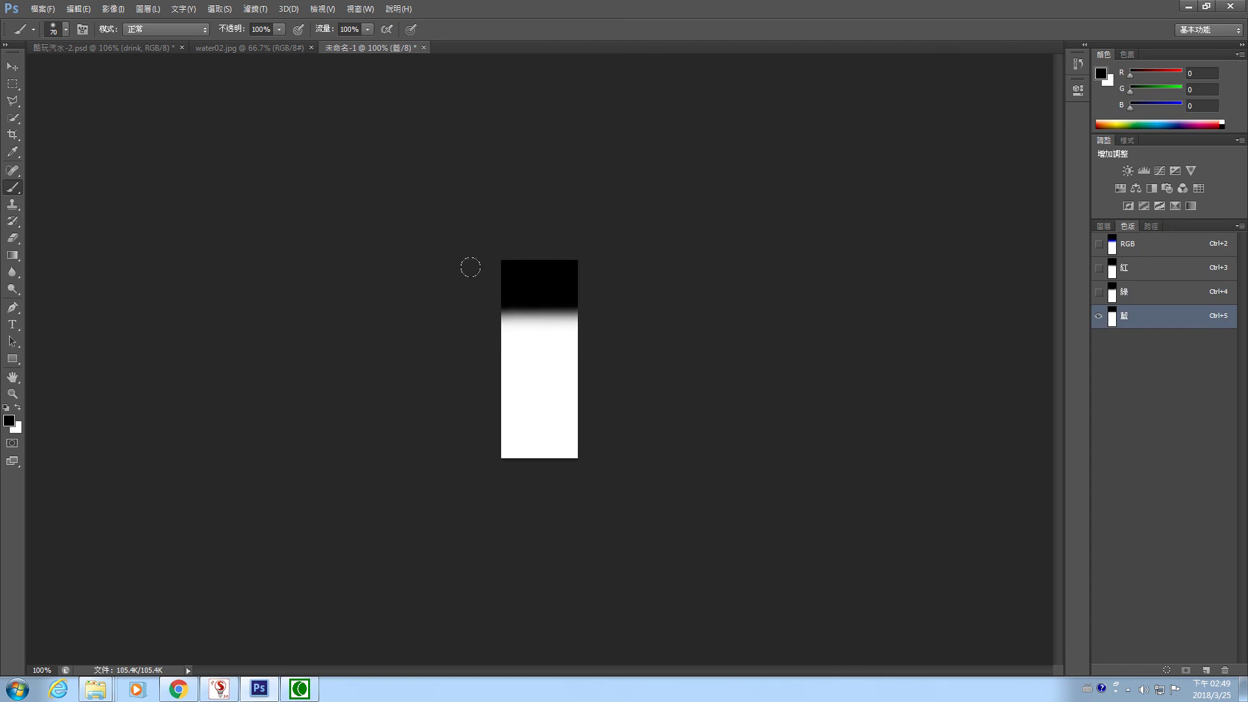
click(1133, 246)
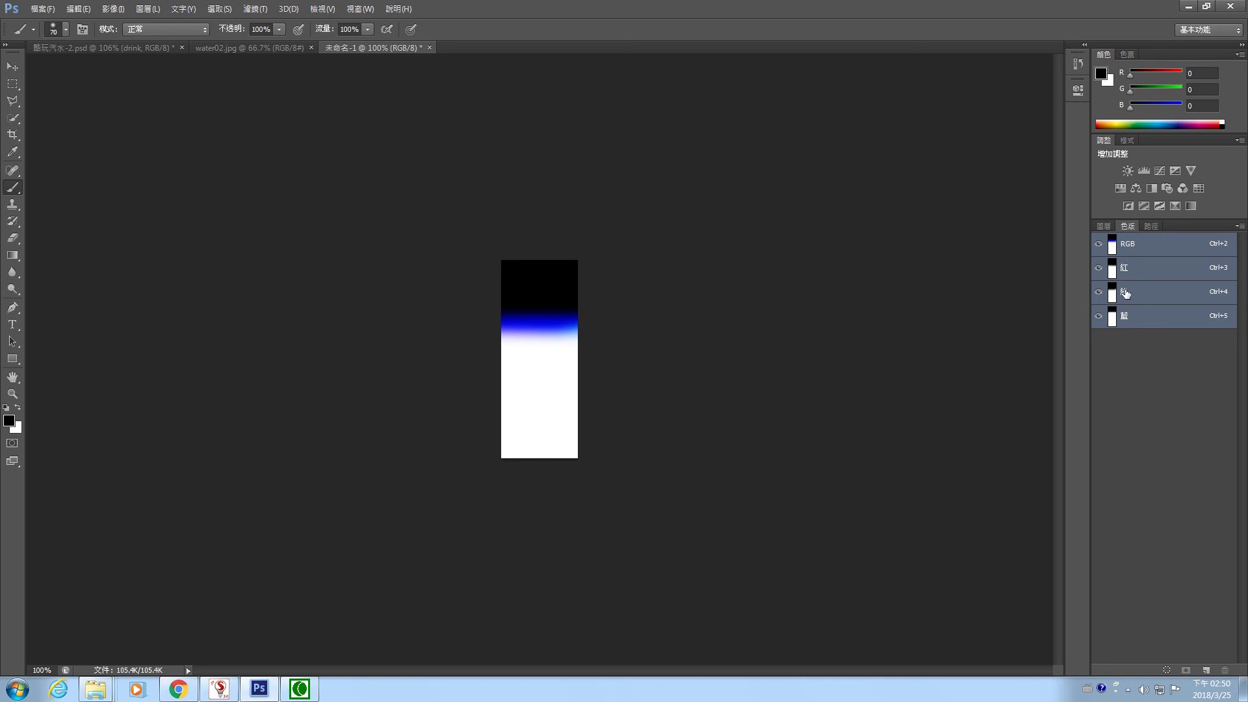
Close the untitled test document without saving and create a new 600 × 600 pixel RGB document with a 白色 background
click(429, 48)
click(625, 259)
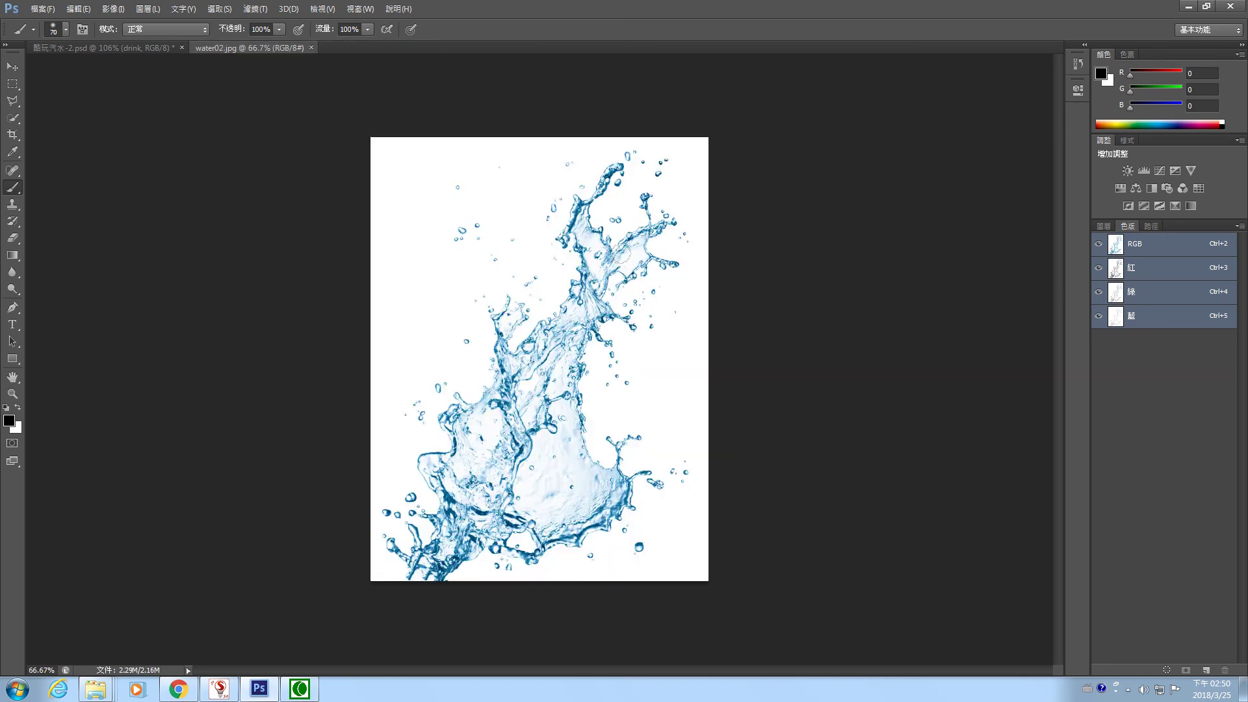
click(42, 8)
click(52, 25)
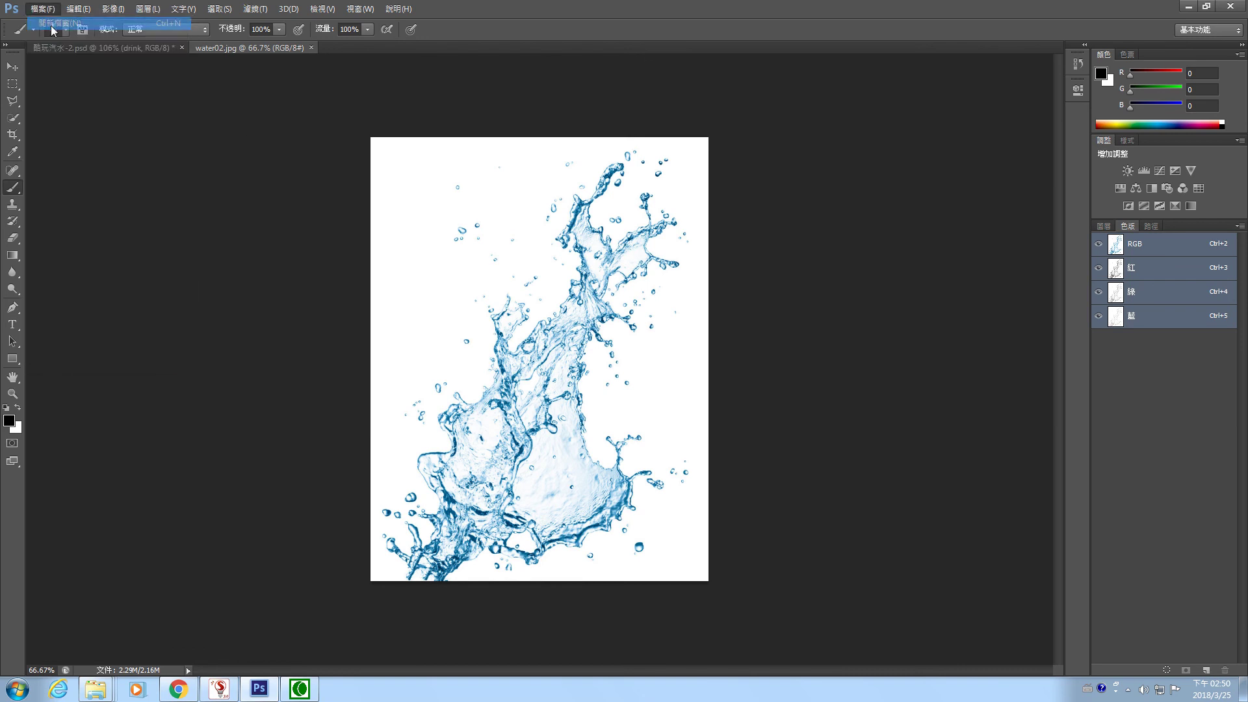
double_click(555, 236)
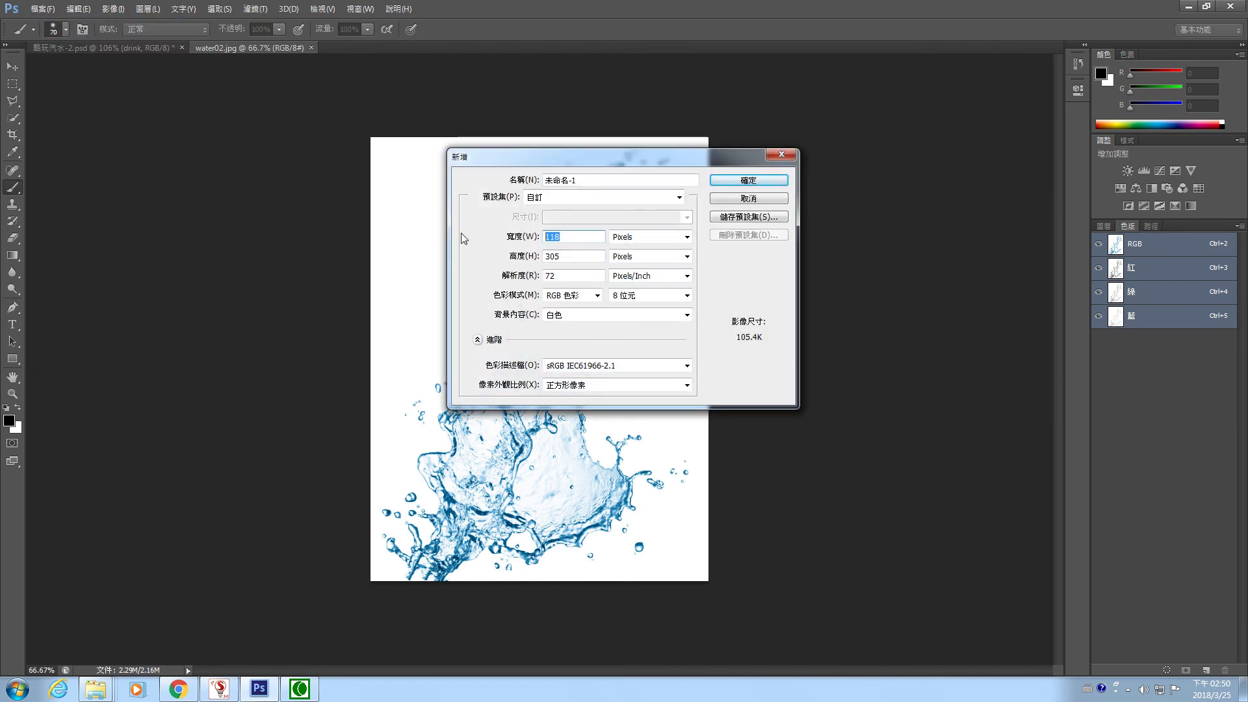
text(600)
key(Tab)
text(600)
key(Return)
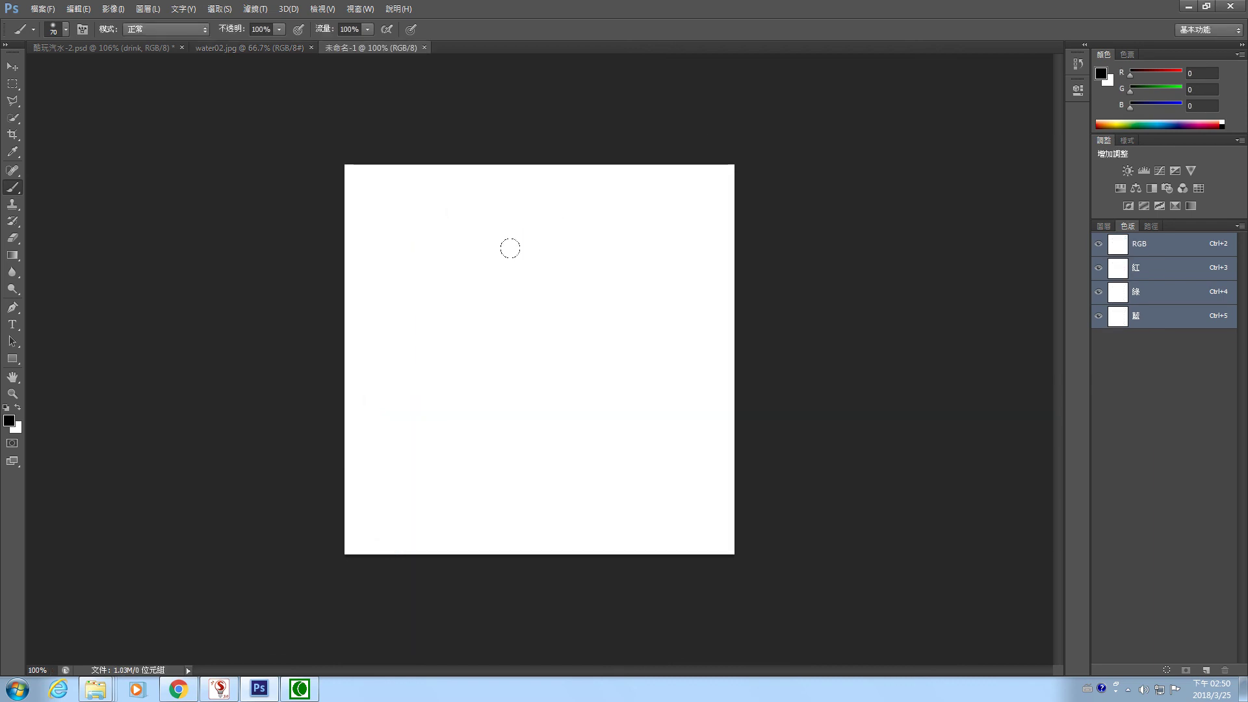
Clear the trial Elliptical Marquee selection and fill the entire 紅, 綠 and 藍 channels with black
drag(12, 84, 60, 92)
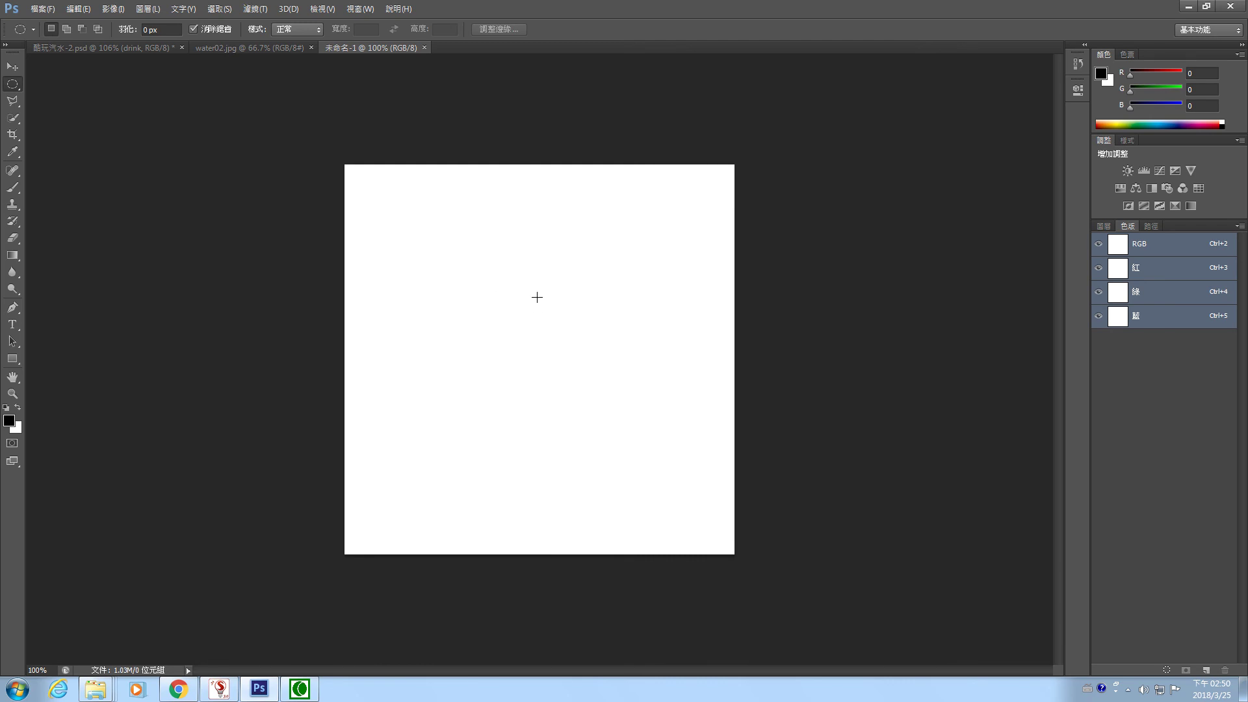
drag(537, 297, 626, 209)
click(1157, 267)
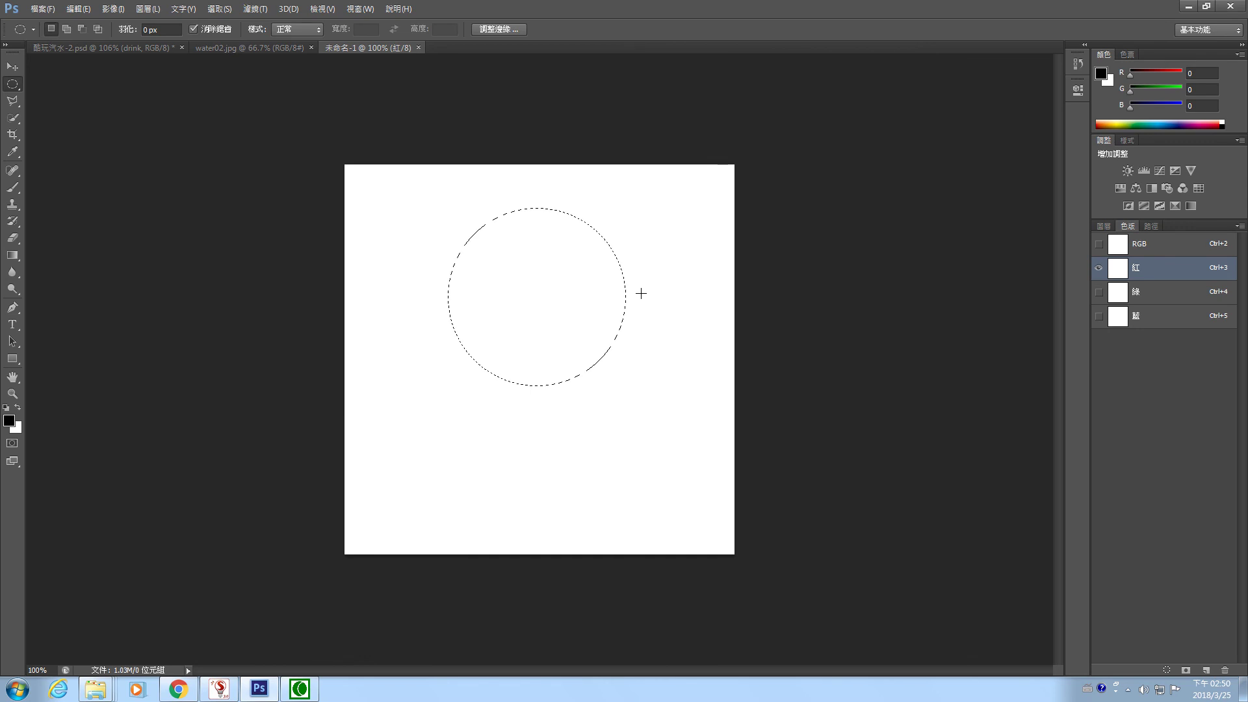
key(ctrl+d)
key(alt+BackSpace)
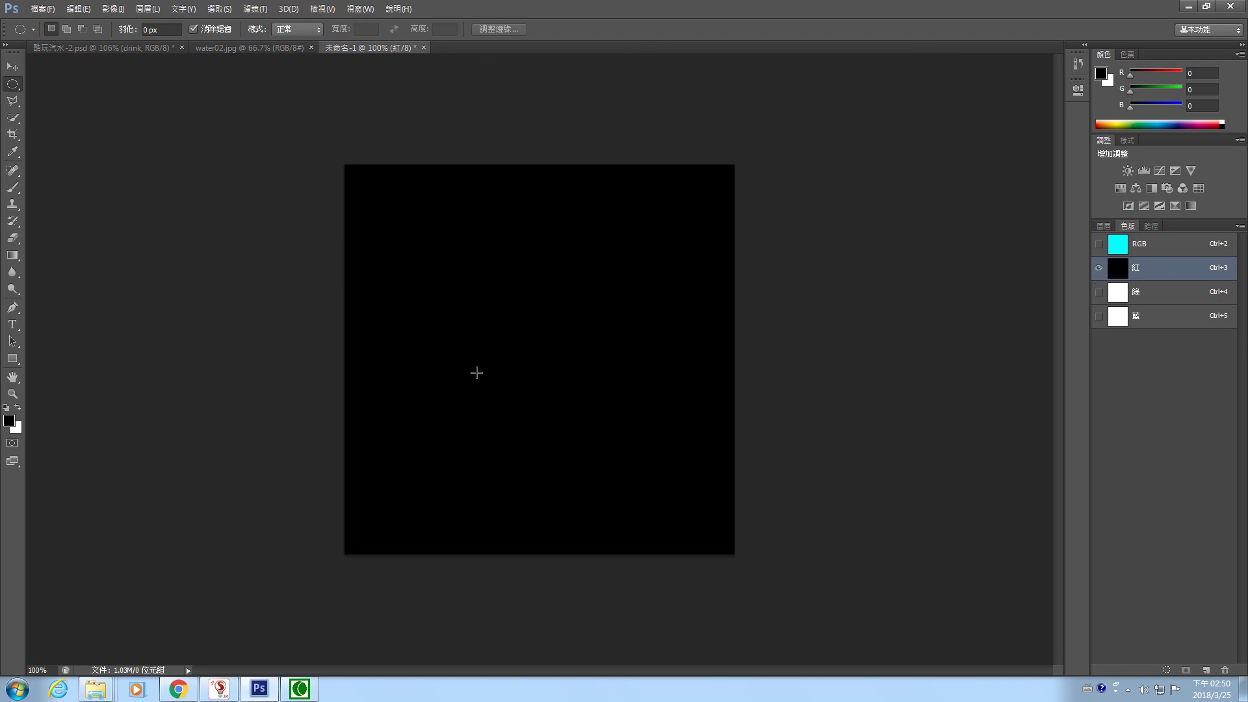
click(1121, 294)
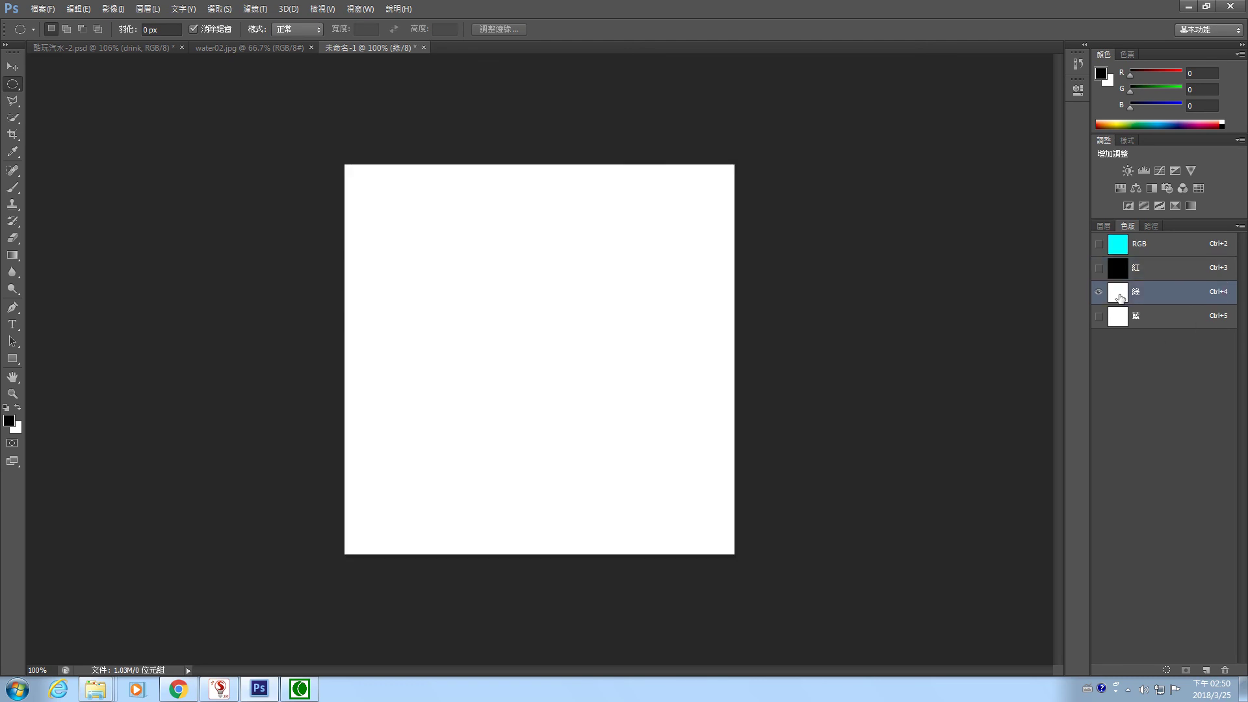
key(alt+BackSpace)
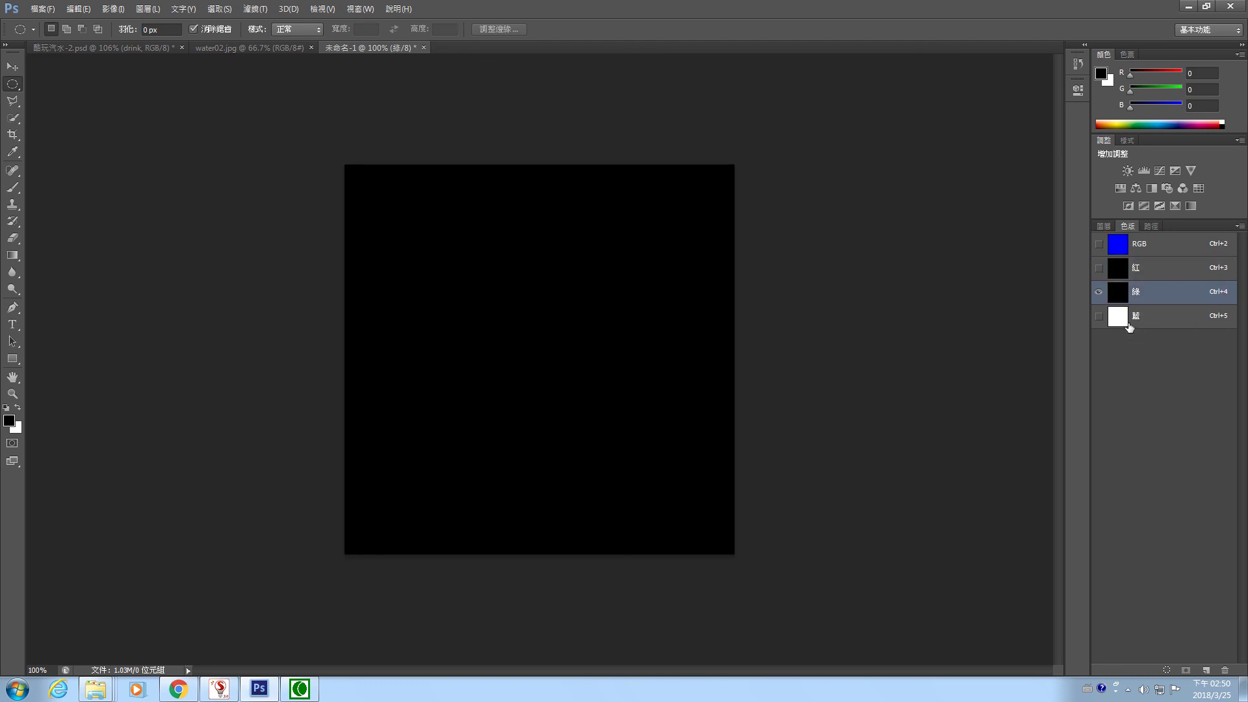
click(1121, 315)
key(alt+BackSpace)
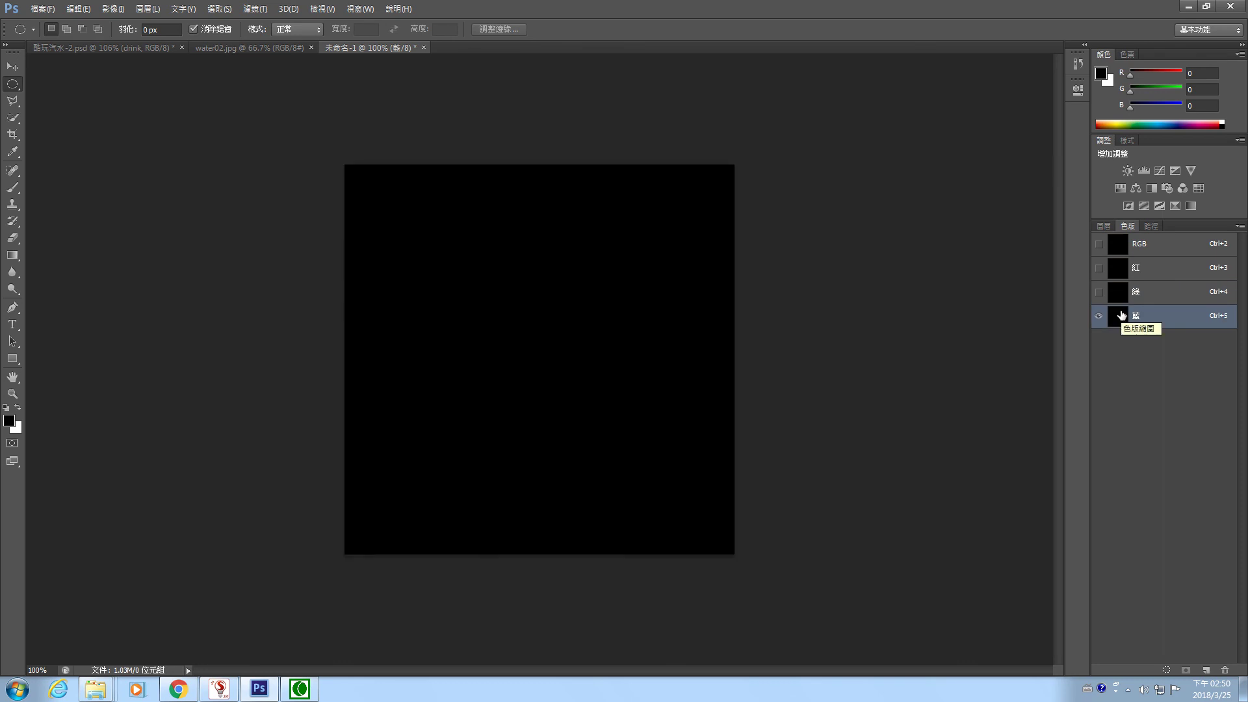
Check the black-filled 紅, 綠 and 藍 channels individually and display the RGB composite
click(1177, 280)
click(1157, 299)
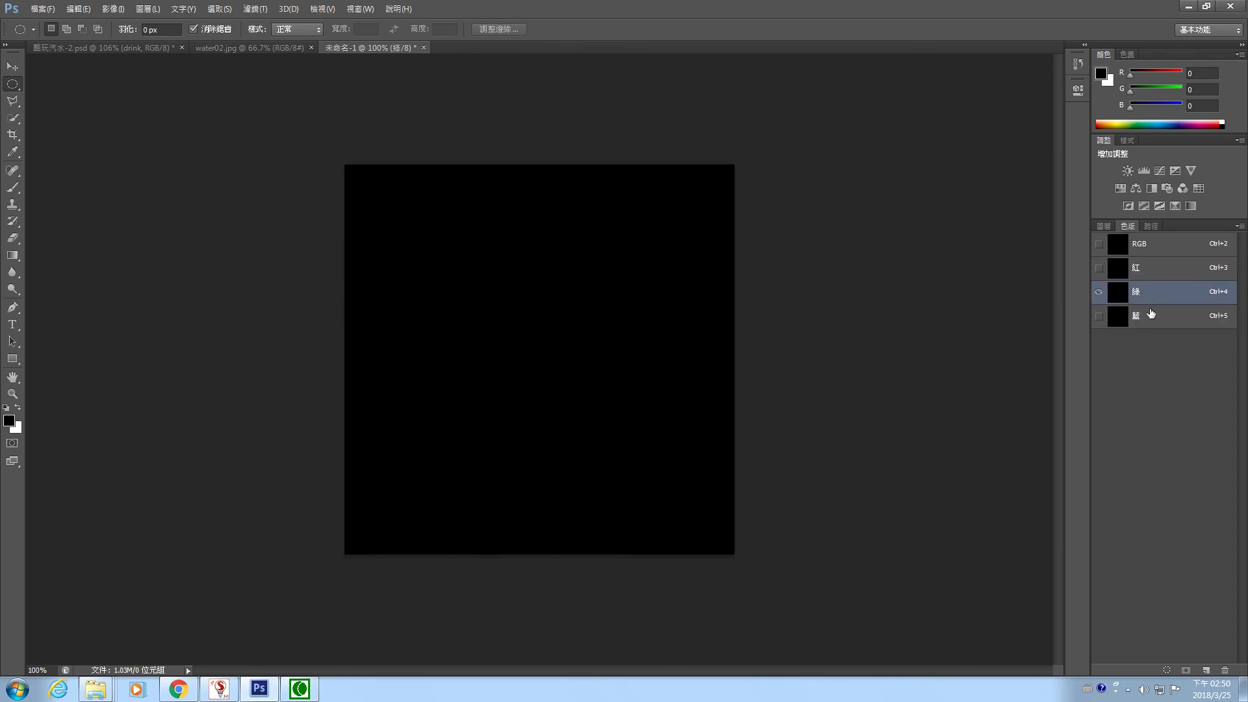
click(1151, 315)
click(1152, 251)
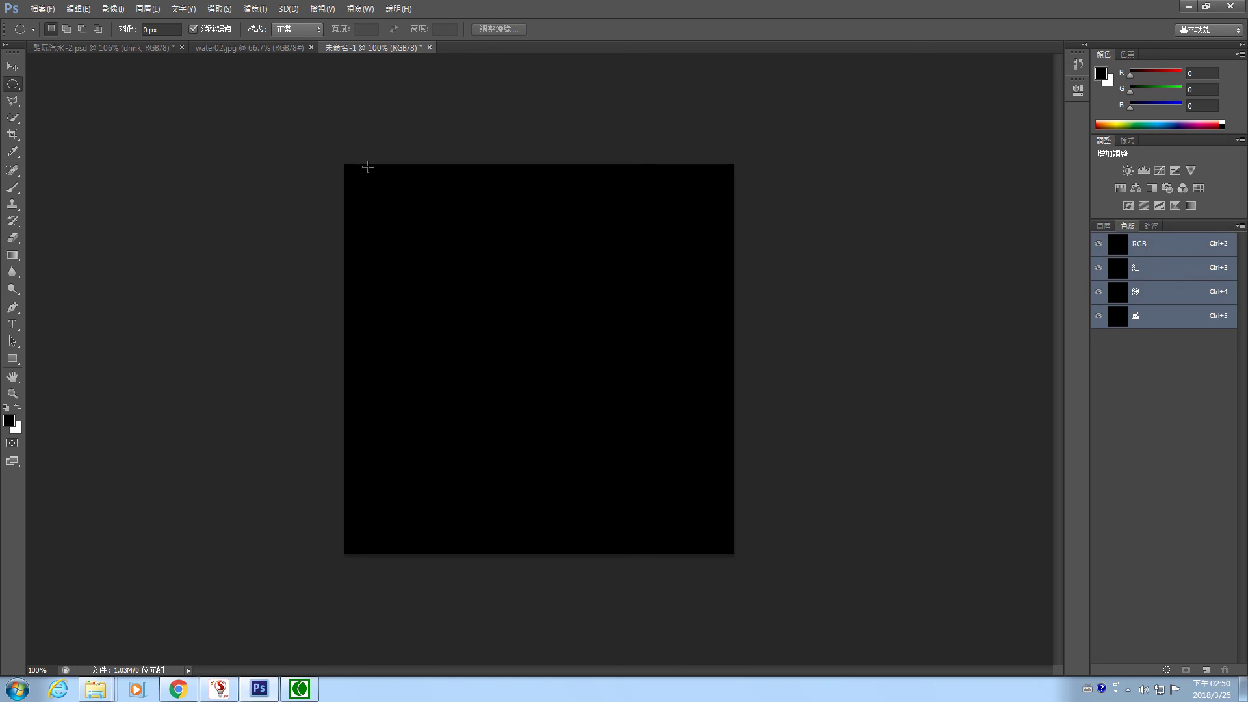
Fill a circular selection in the upper middle of the 紅 channel with white and display the RGB composite
click(1153, 277)
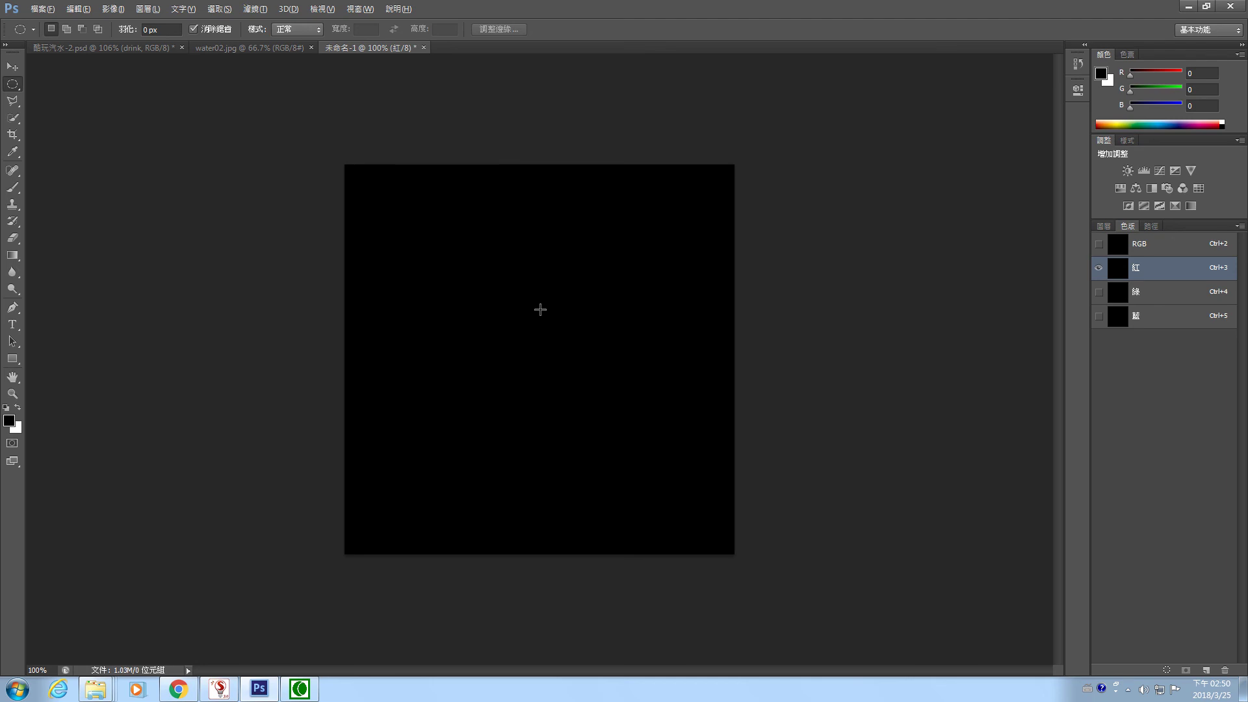
drag(534, 304, 622, 78)
key(ctrl+BackSpace)
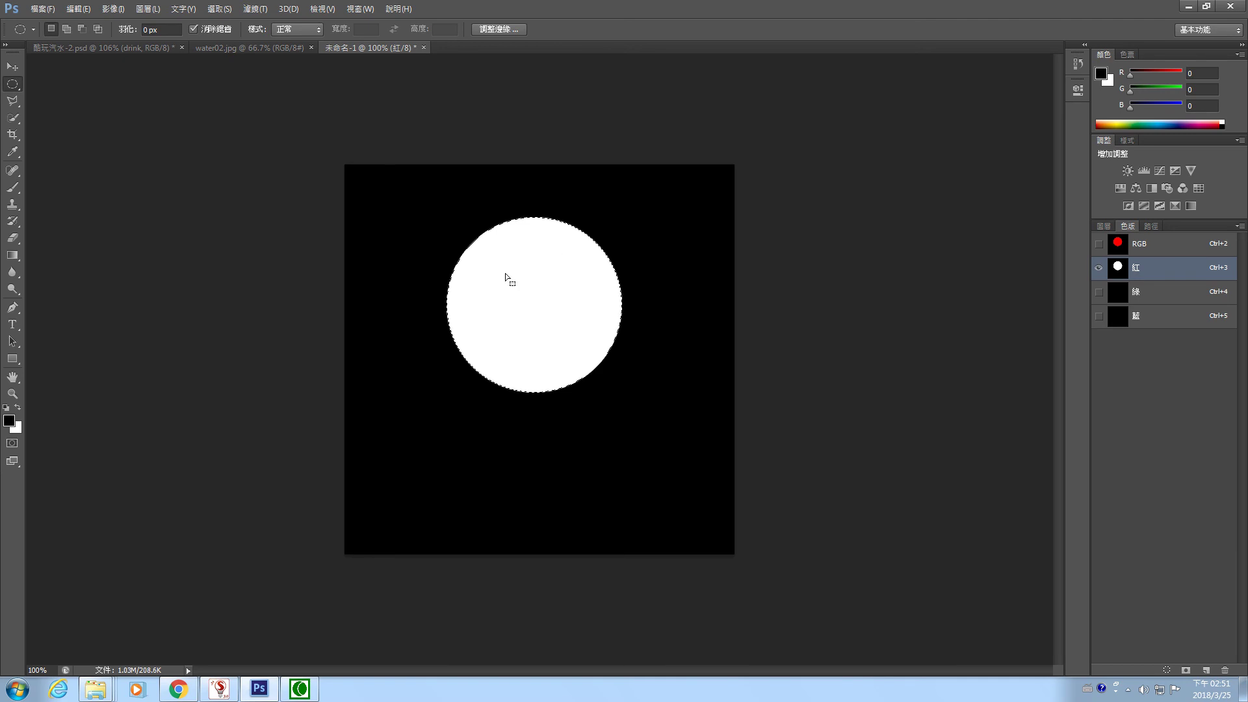
click(1151, 252)
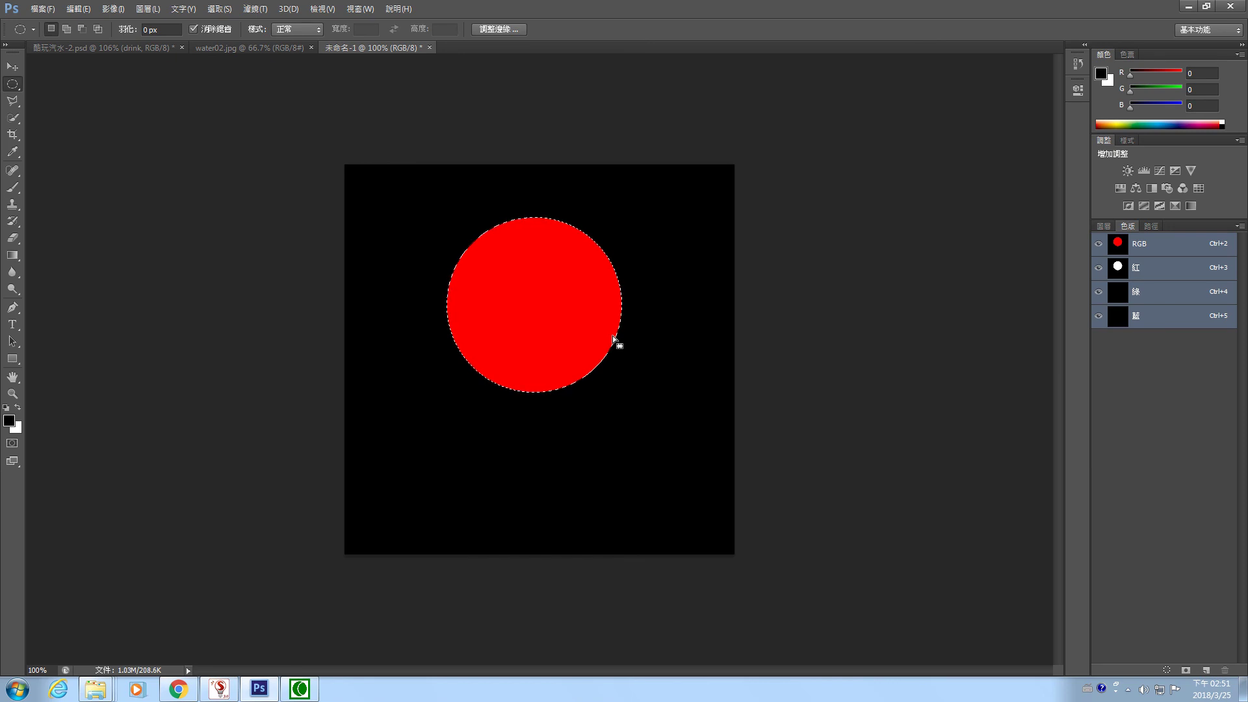
Shift the circular selection down and right in the 綠 channel, fill it with white, and display the RGB composite
click(1139, 299)
drag(527, 336, 593, 423)
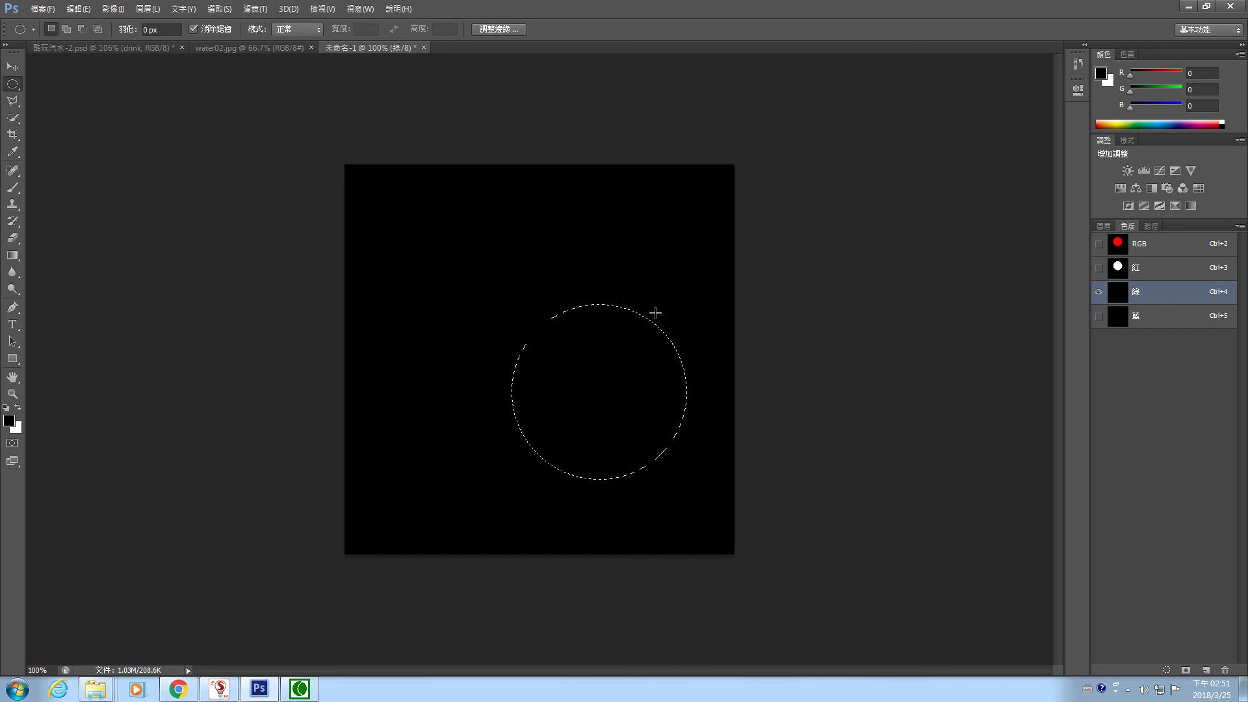
key(ctrl+BackSpace)
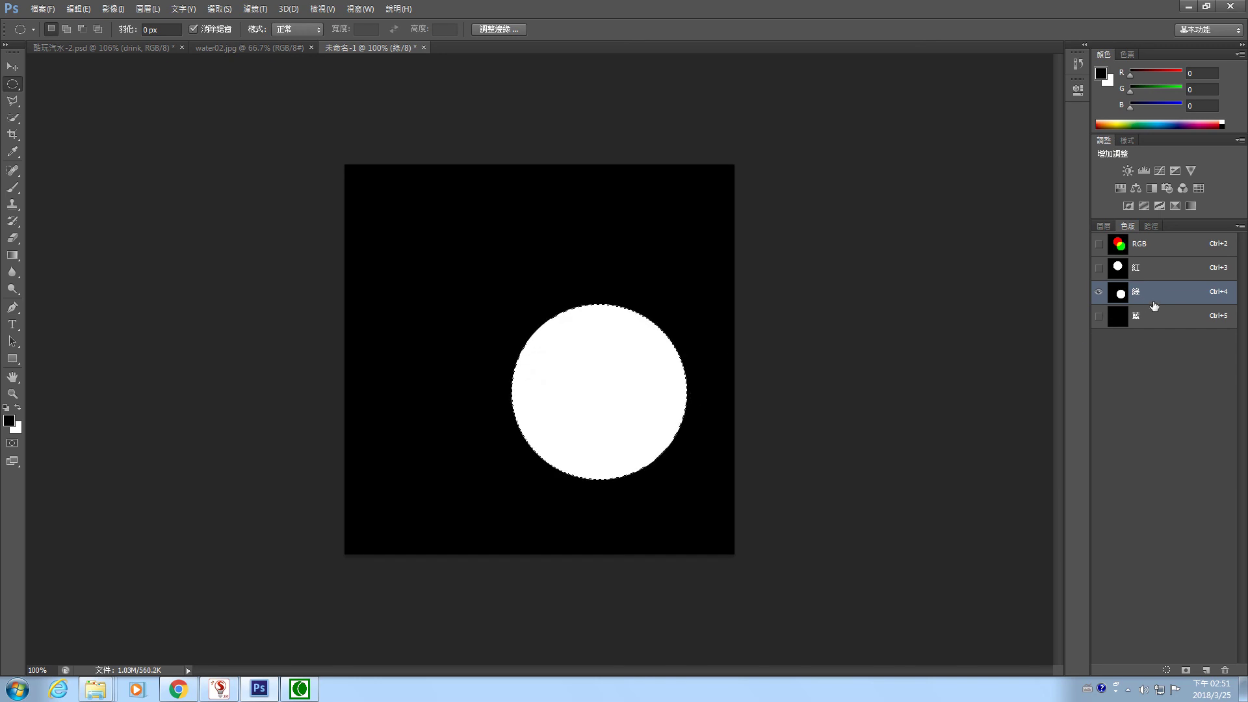
click(1149, 243)
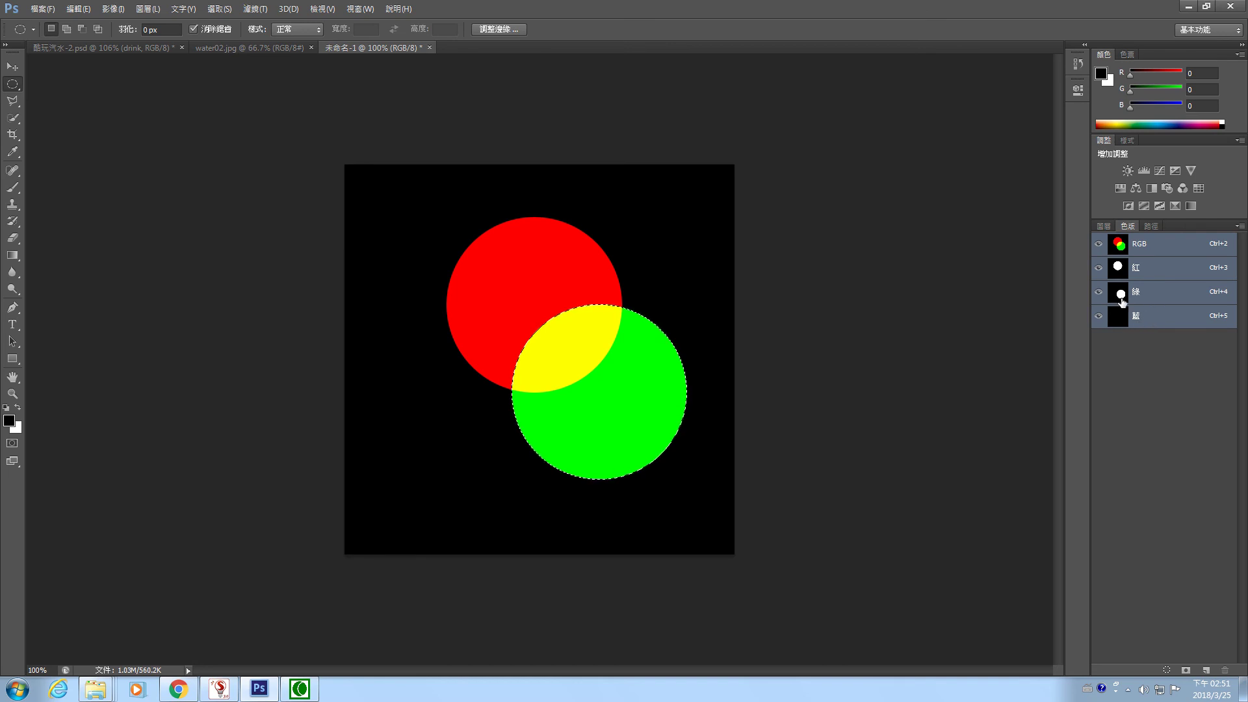
Shift the circular selection straight left in the 藍 channel, fill it with white, and display the RGB composite
click(1150, 317)
drag(593, 404, 483, 404)
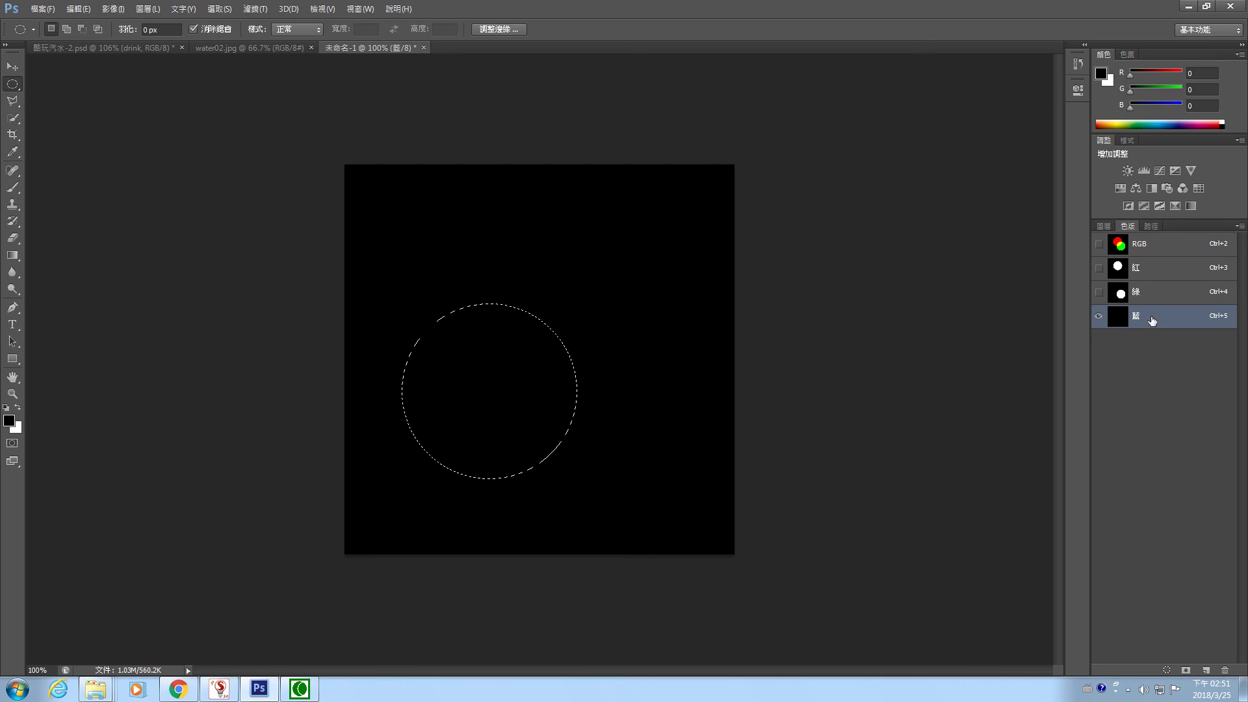
key(ctrl+Delete)
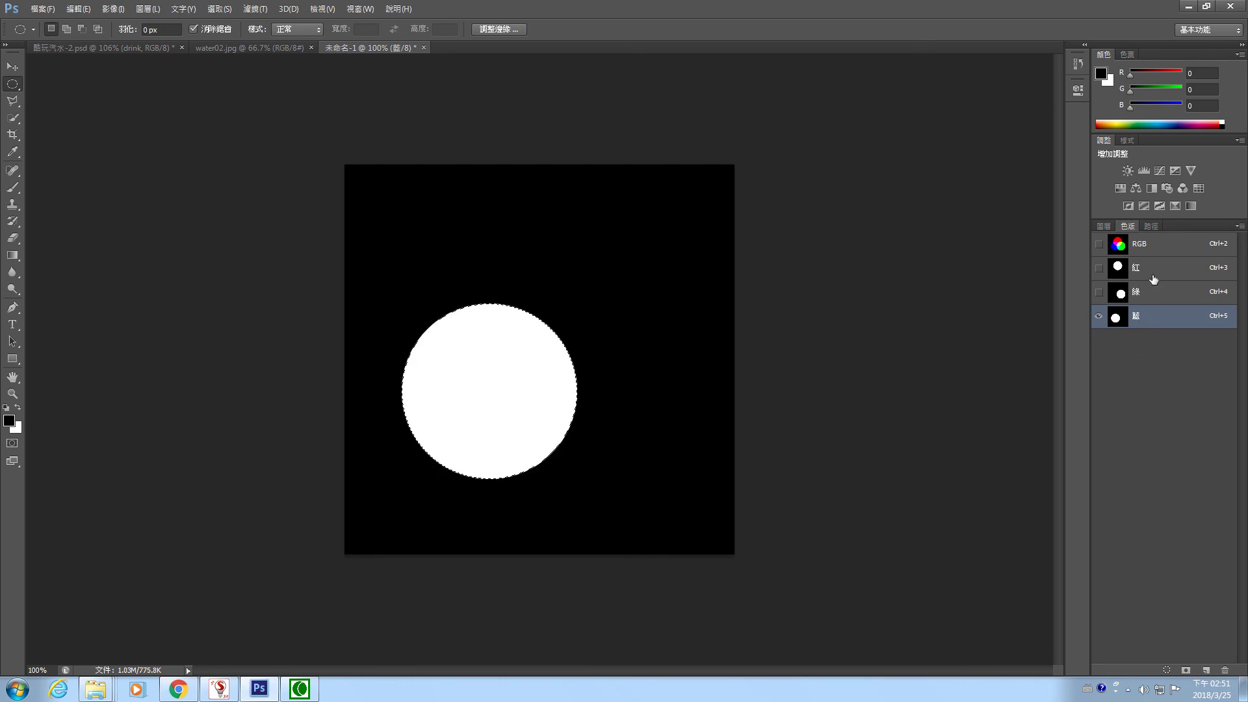
click(1164, 246)
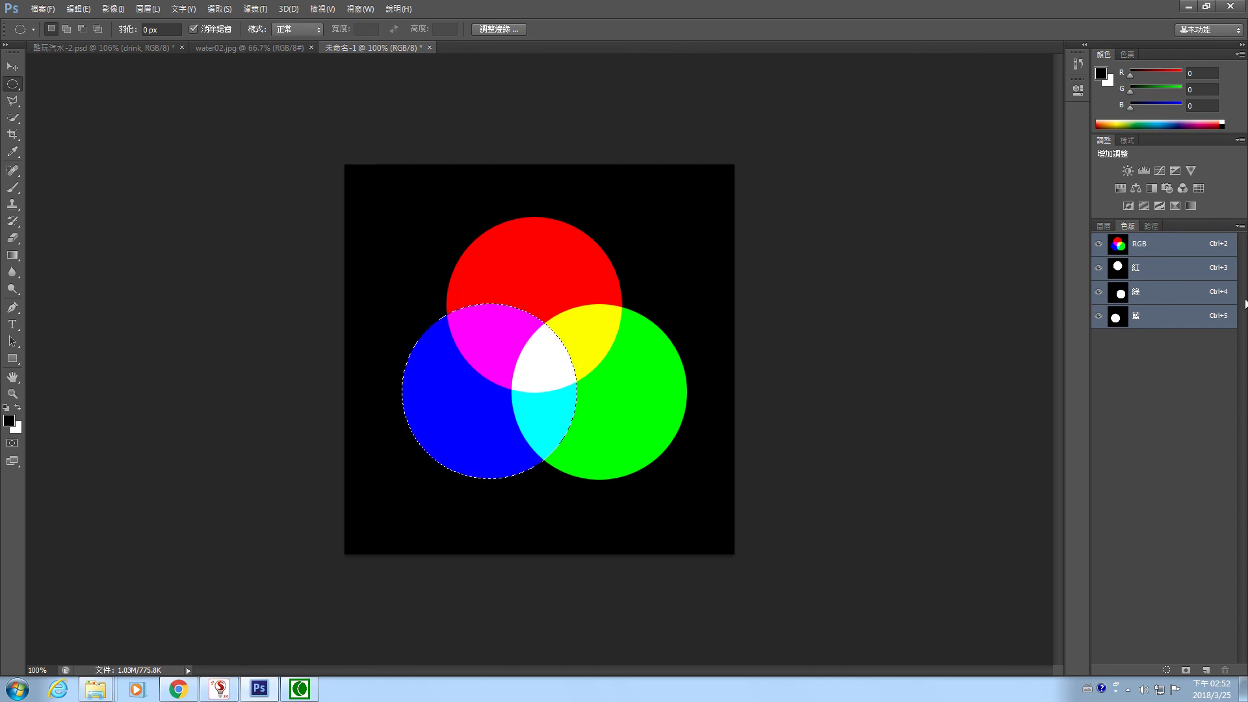
Compare the white circle in each of the 紅, 綠 and 藍 channels with the overlapping colours in the RGB composite
click(1156, 273)
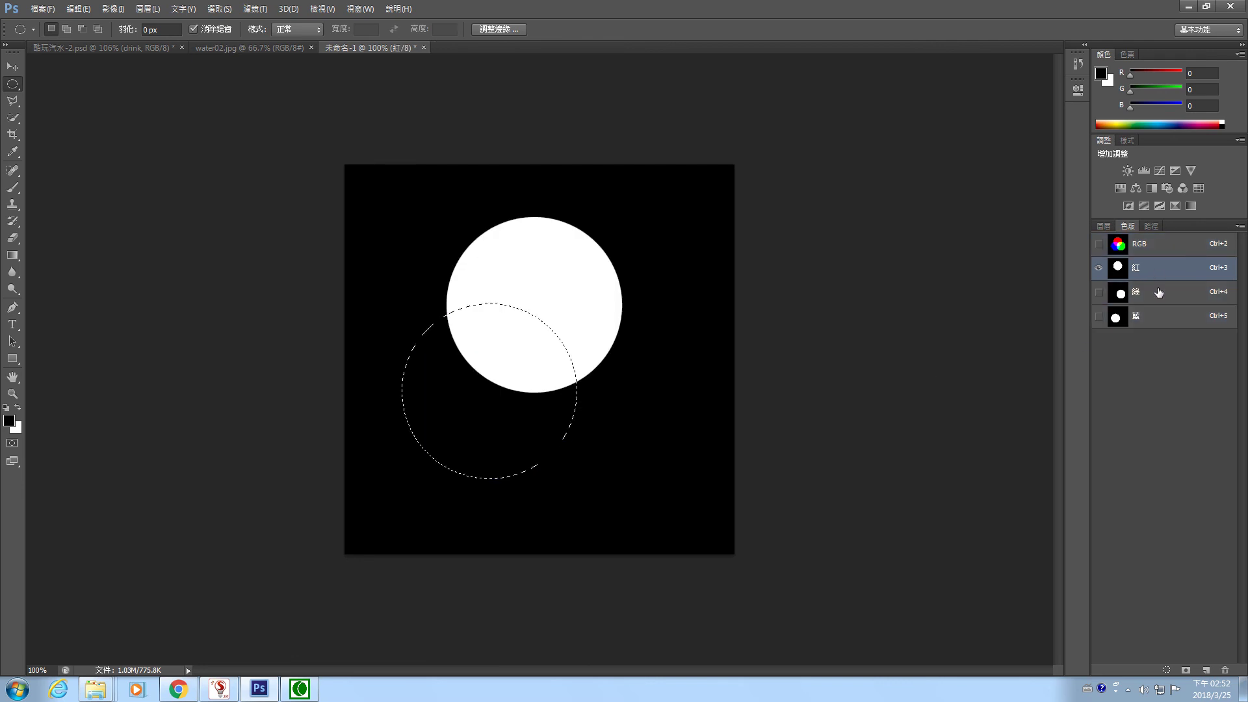
click(1157, 294)
click(1154, 318)
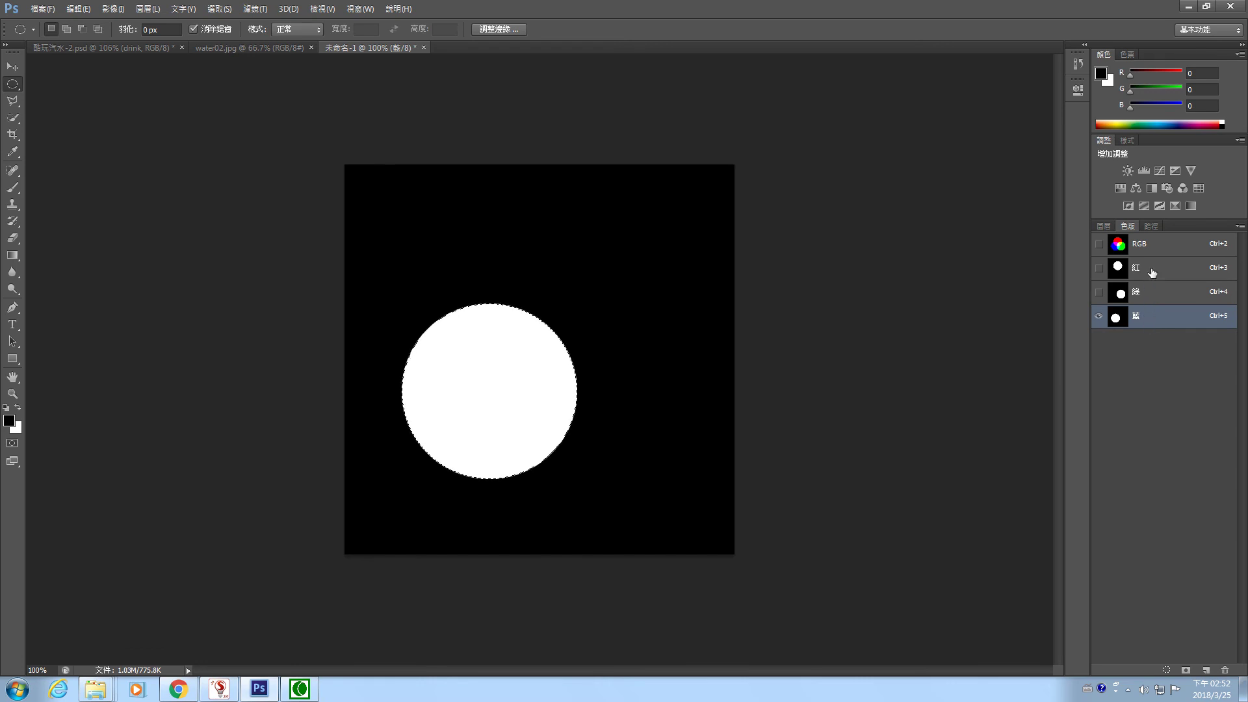
click(1156, 247)
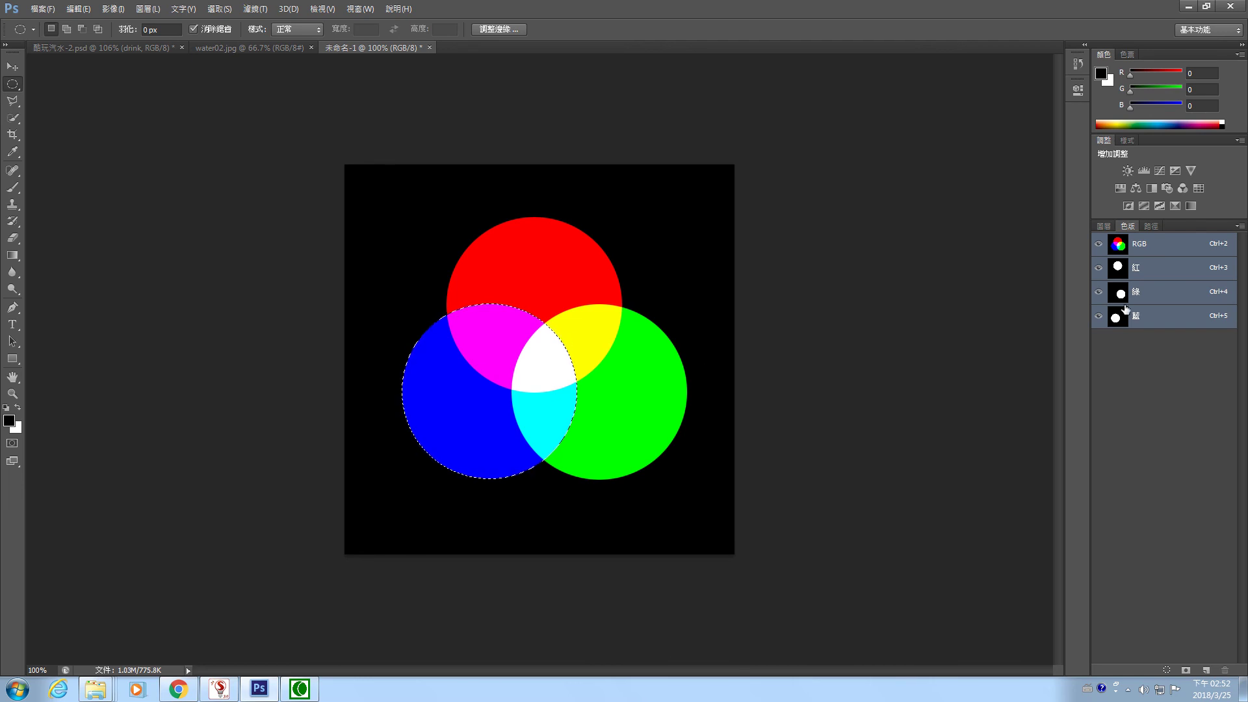
click(1158, 273)
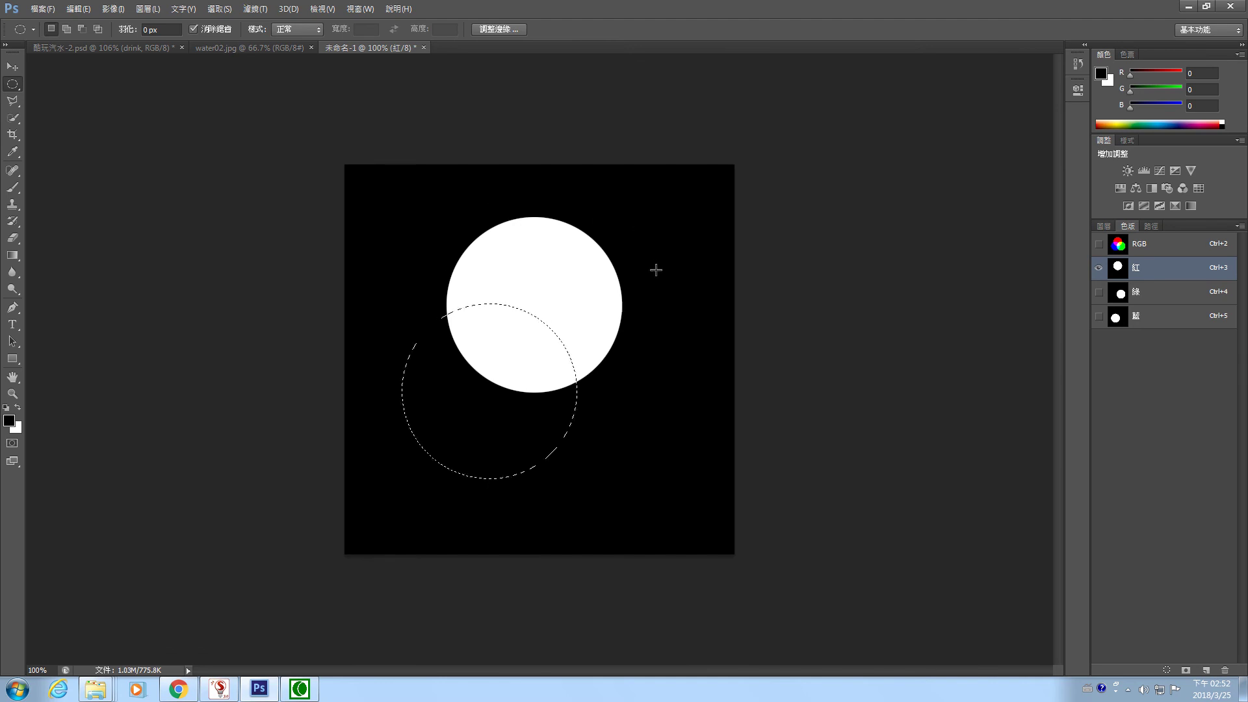
click(1164, 254)
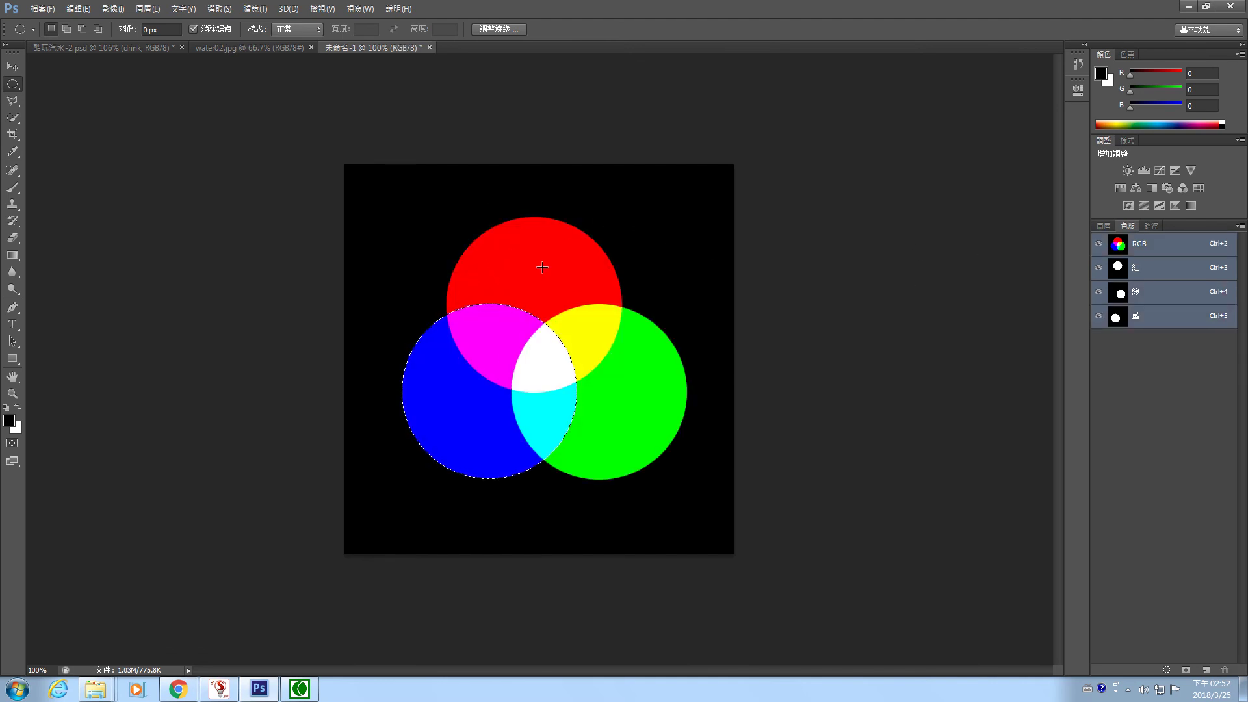
click(1160, 297)
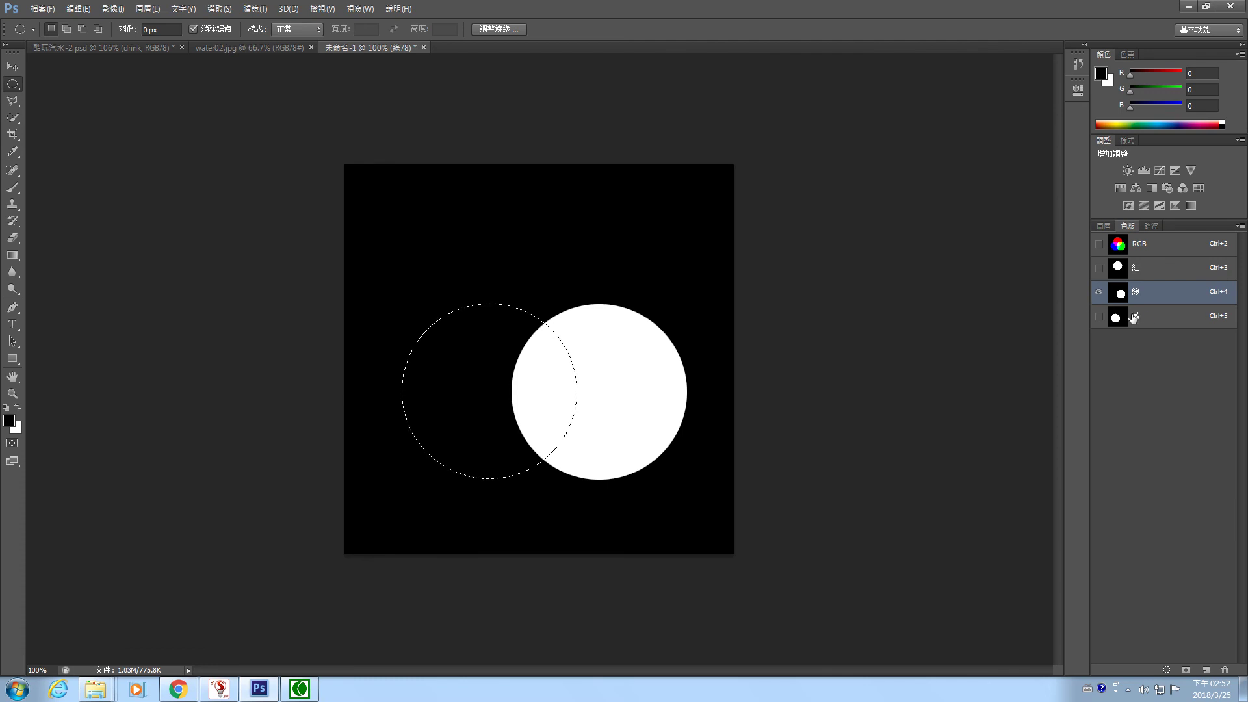
key(ctrl+5)
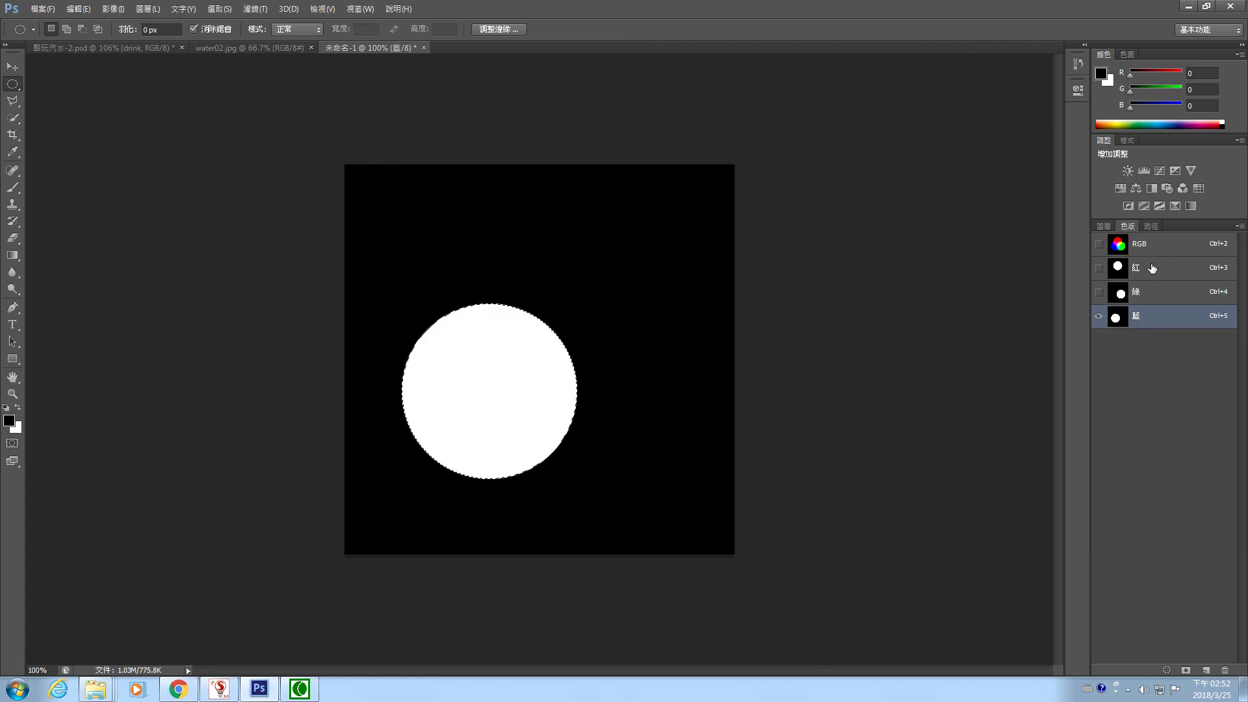
click(1153, 247)
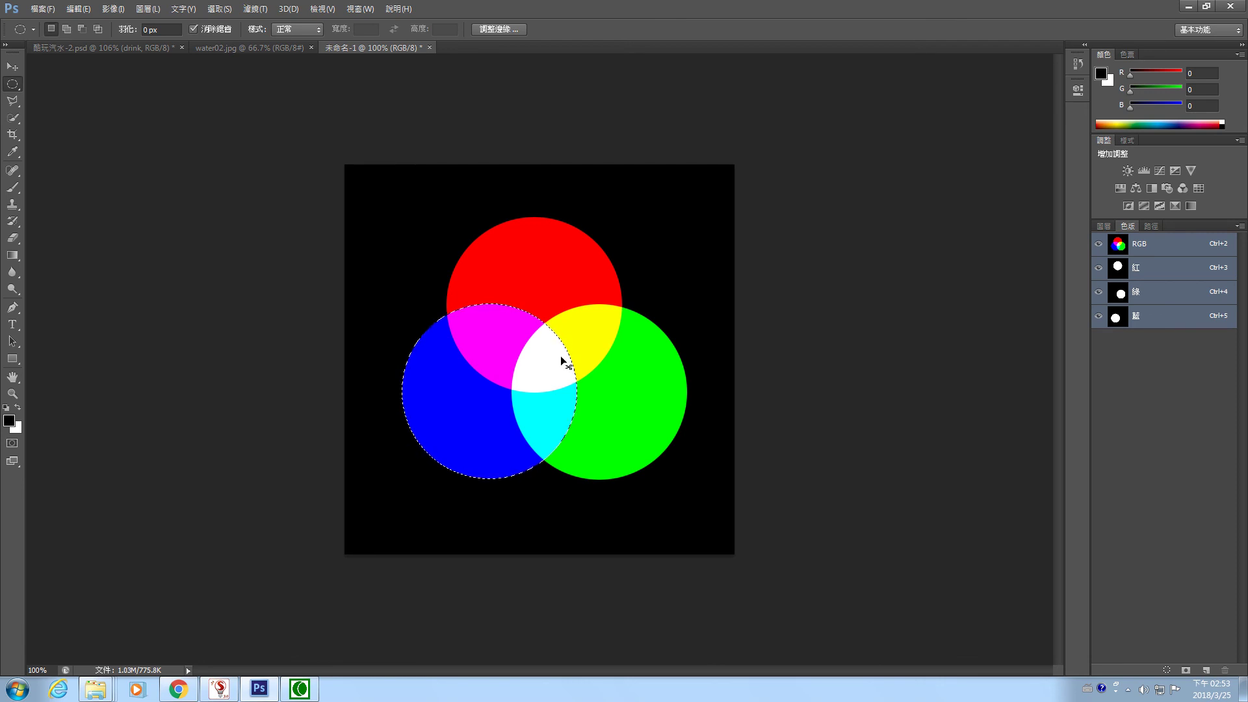
Fill the selected circle in the 藍 channel with black, then try a white fill on the RGB composite and undo it
key(alt+Delete)
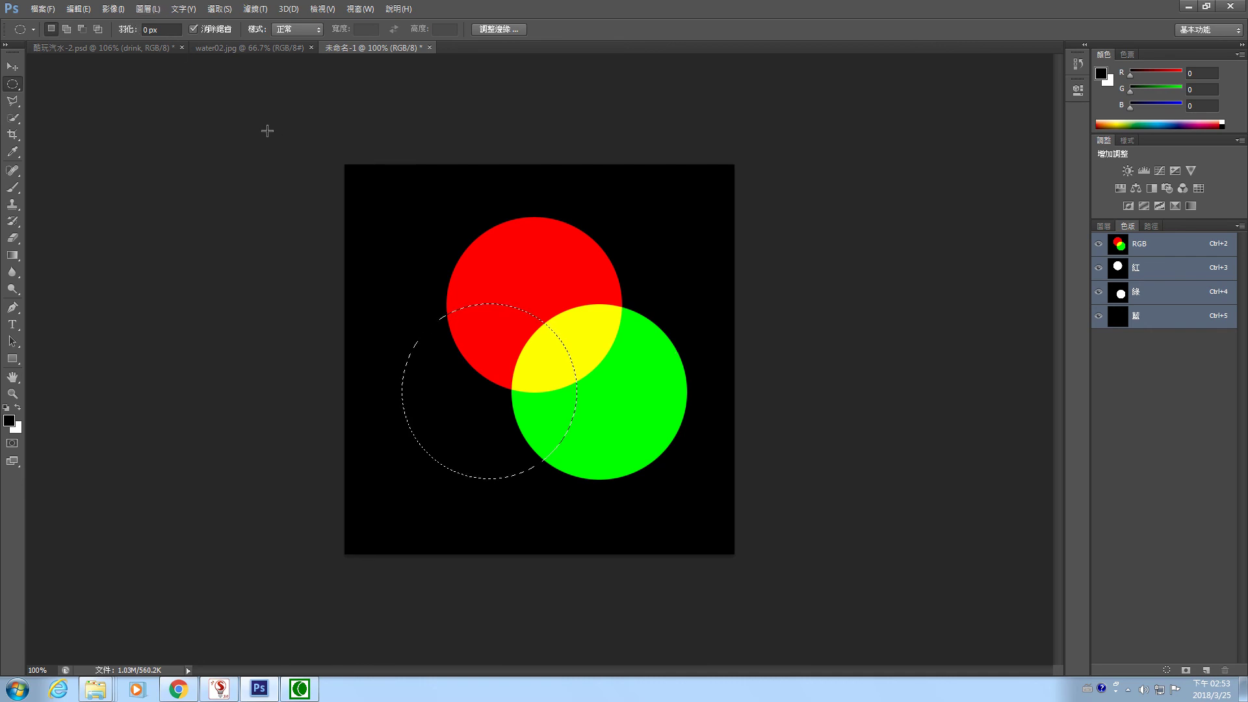
key(ctrl+Delete)
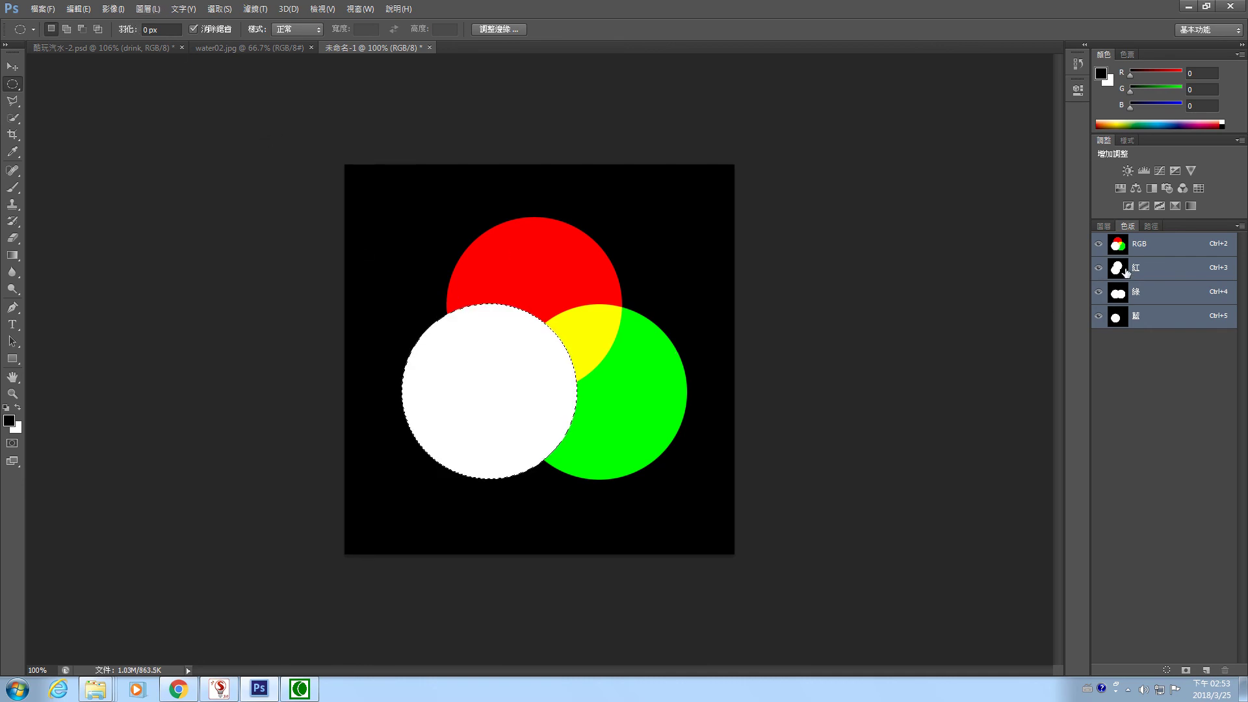
key(ctrl+z)
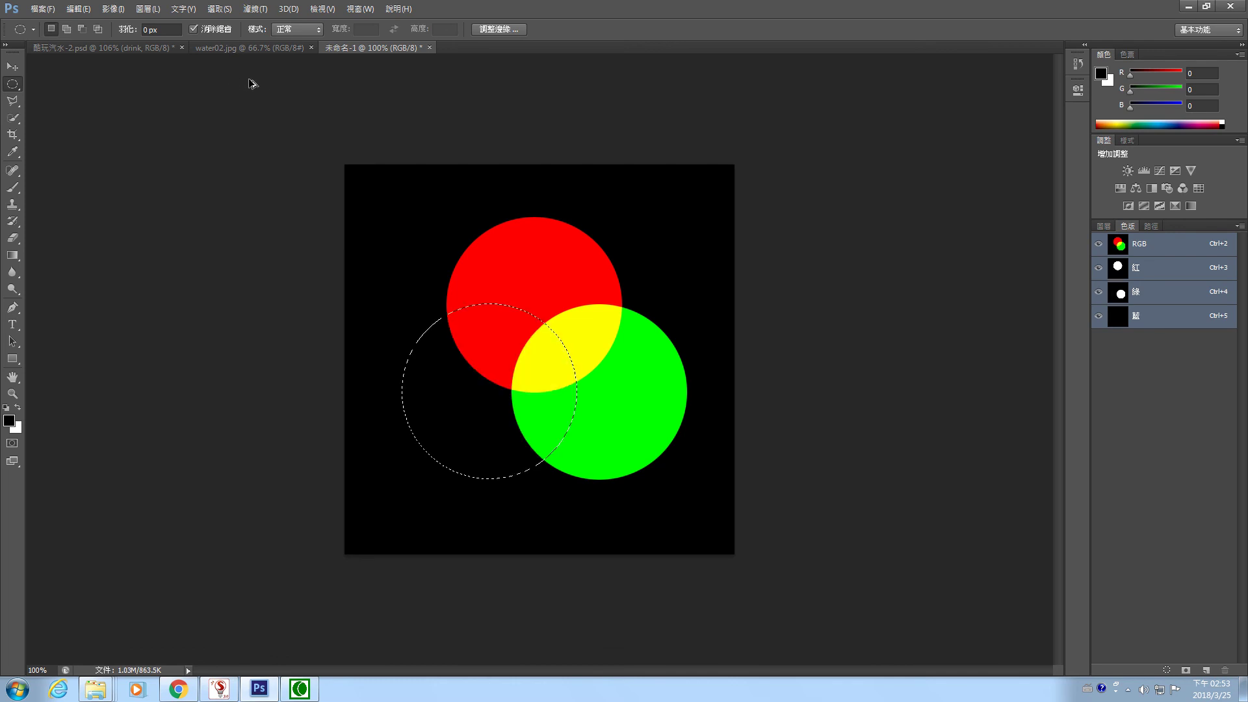
Fill the circular selection in the 藍 channel with white and display the RGB composite
click(1166, 319)
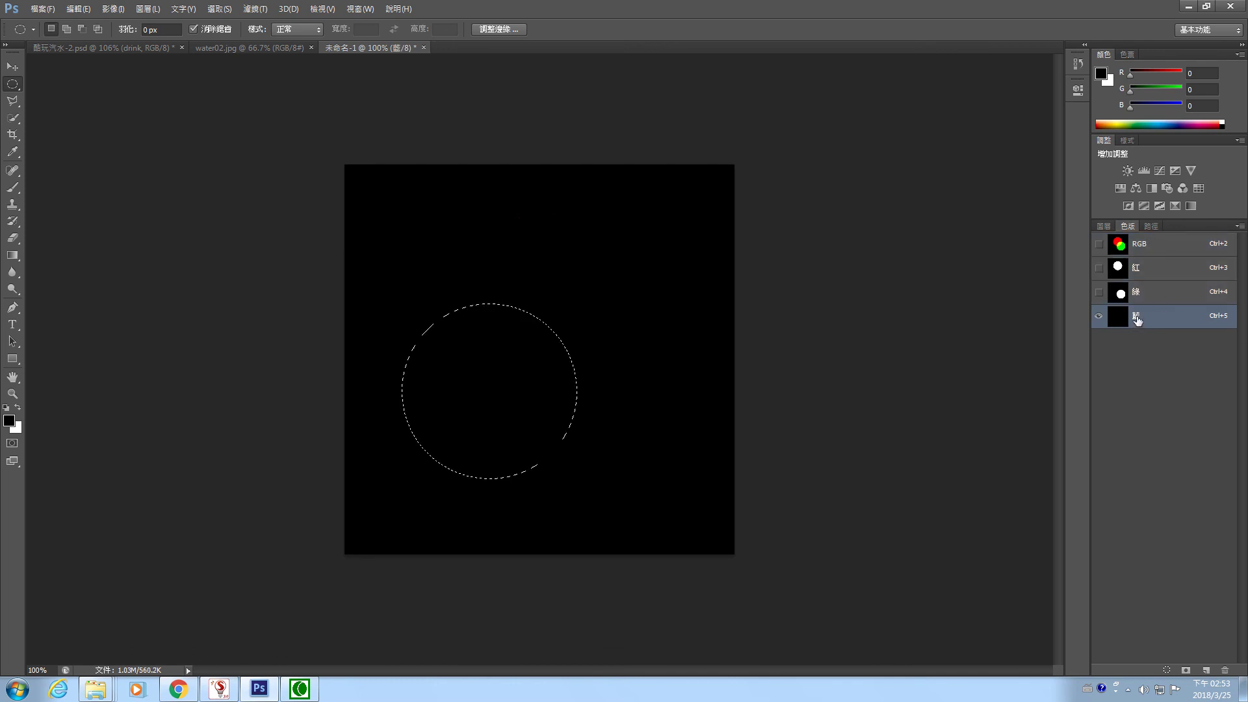
key(Delete)
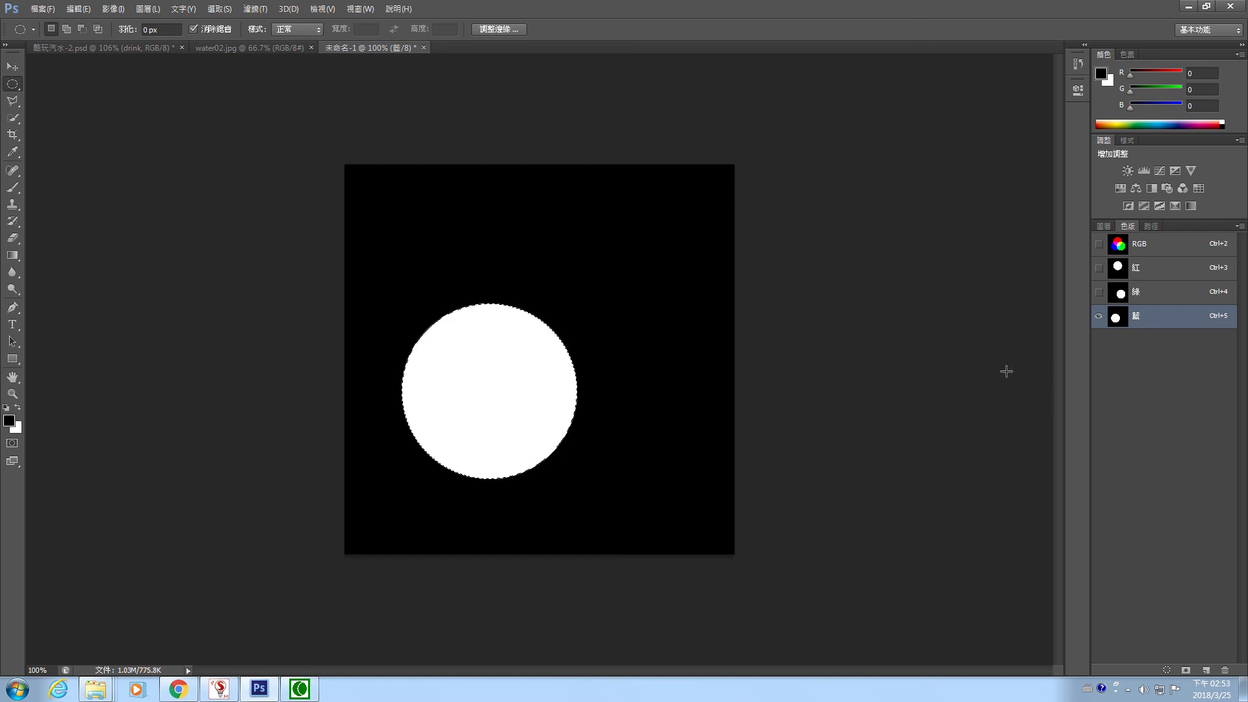
click(1155, 253)
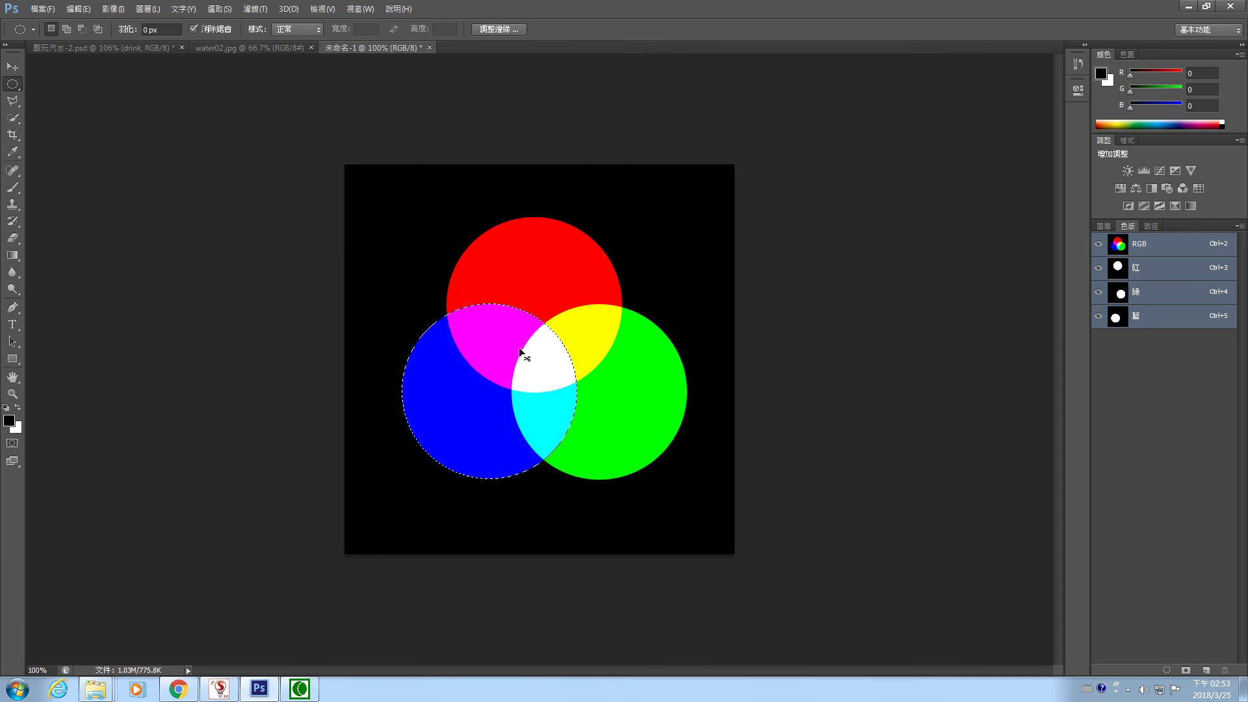
Step back past the white fill of the 藍 channel's circle, then step forward to reapply it
key(Delete)
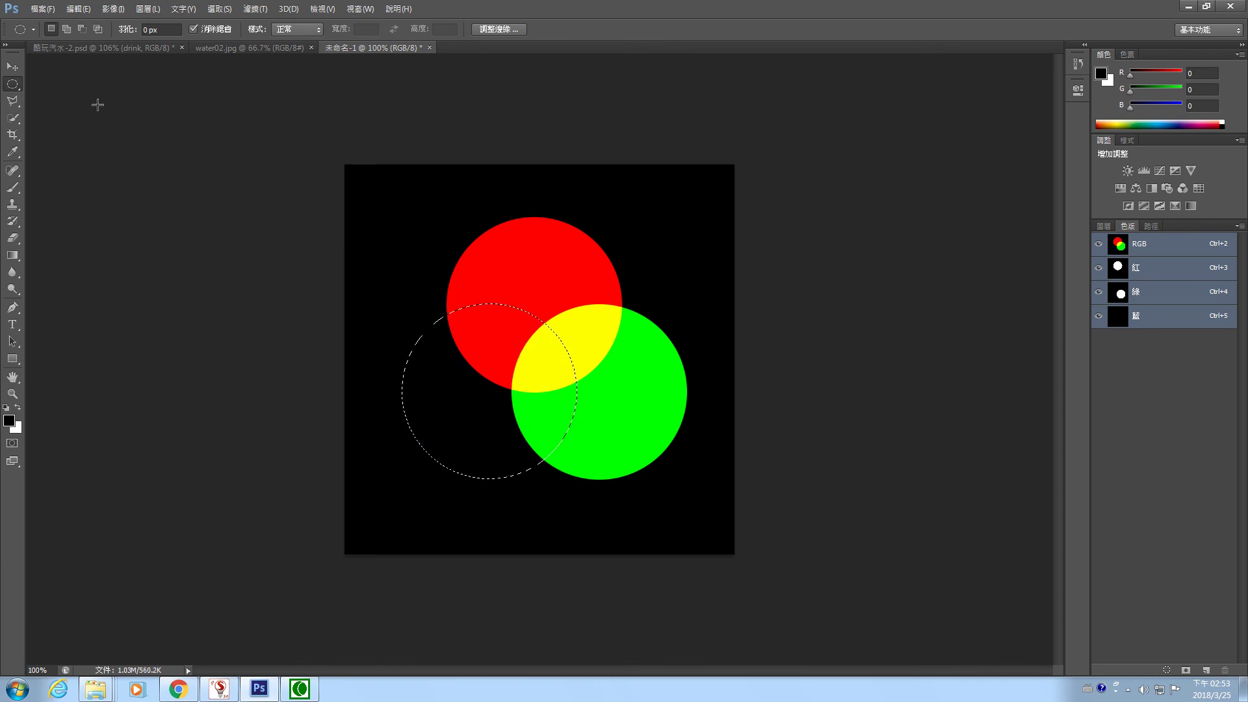
click(78, 8)
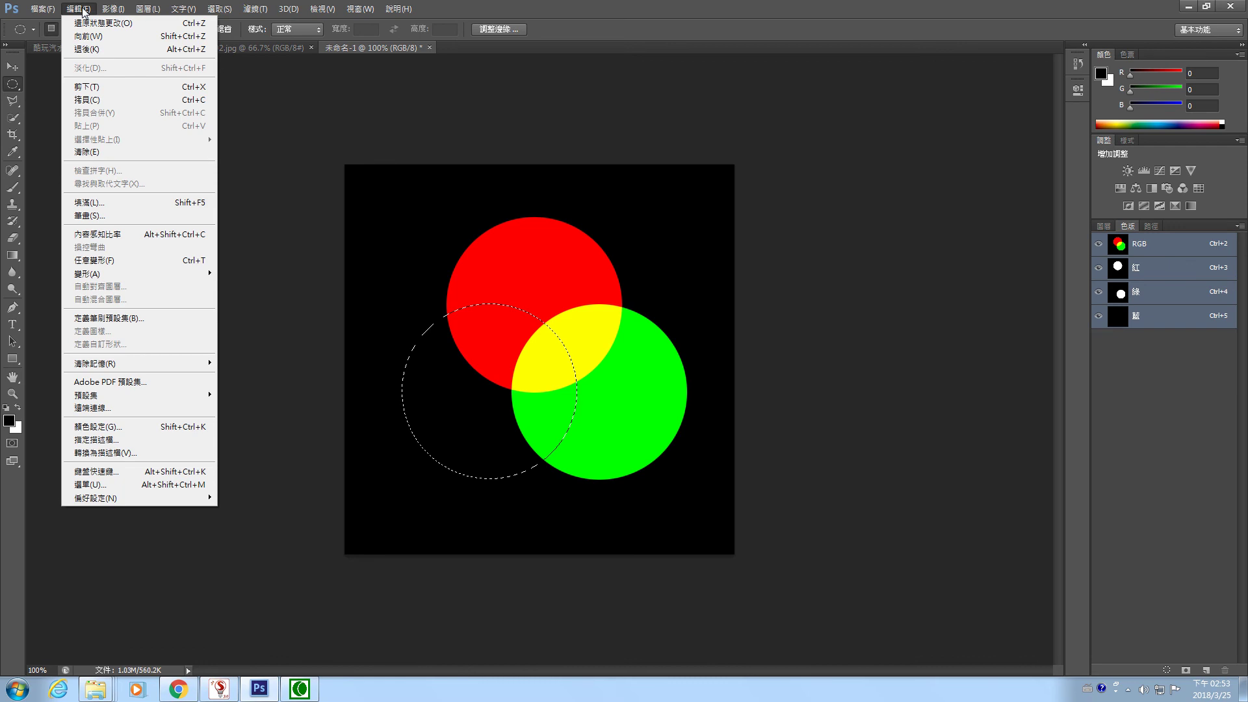
click(94, 48)
click(78, 9)
click(88, 37)
click(78, 9)
click(87, 37)
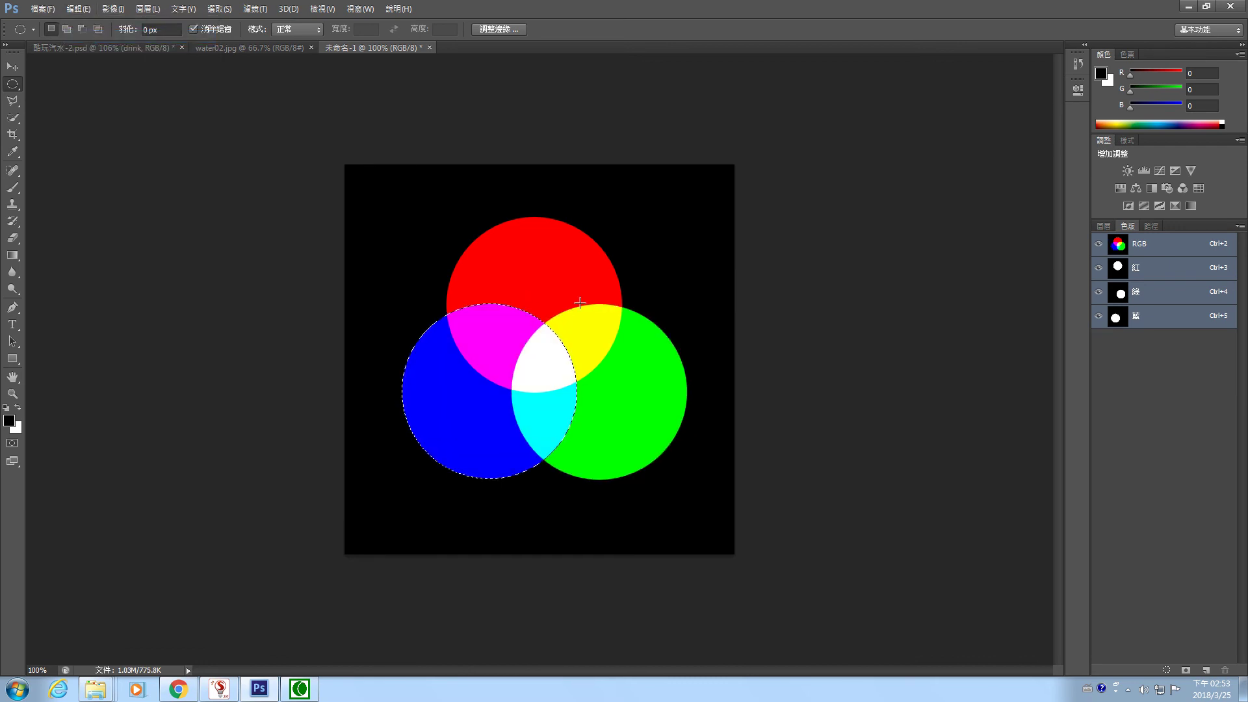
Deselect the circle and close the 未命名-1 document without saving it
click(381, 239)
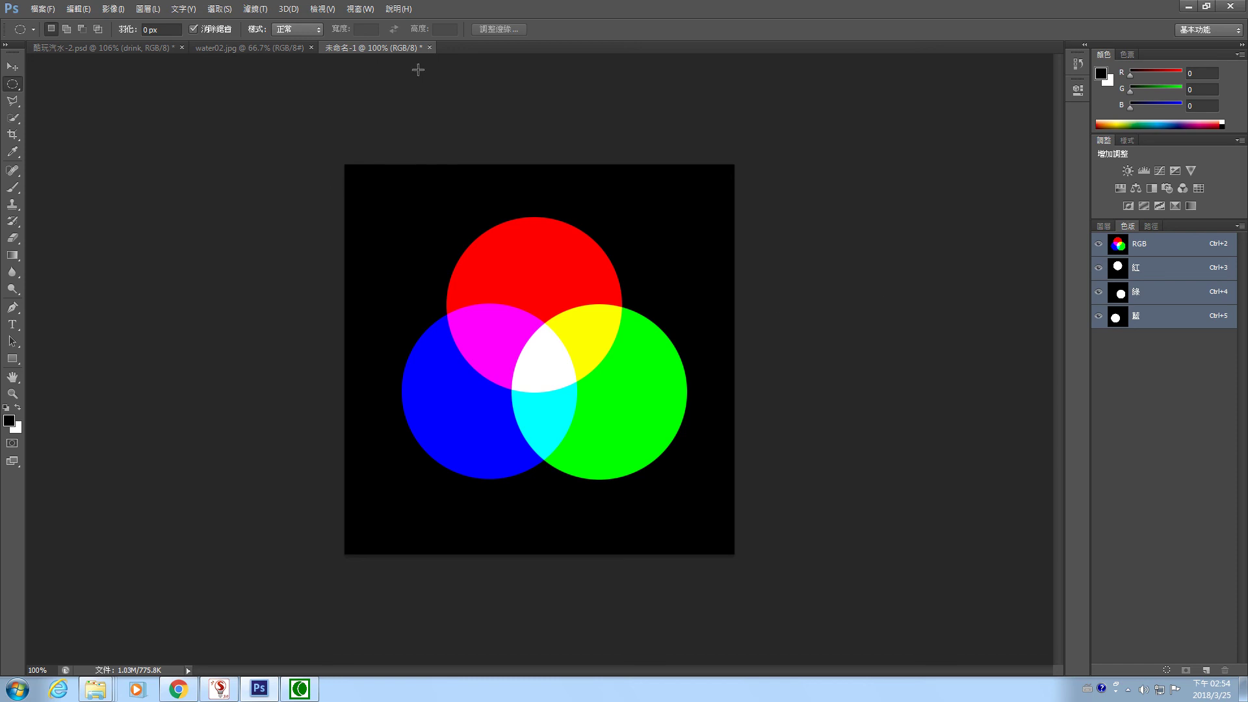
click(429, 48)
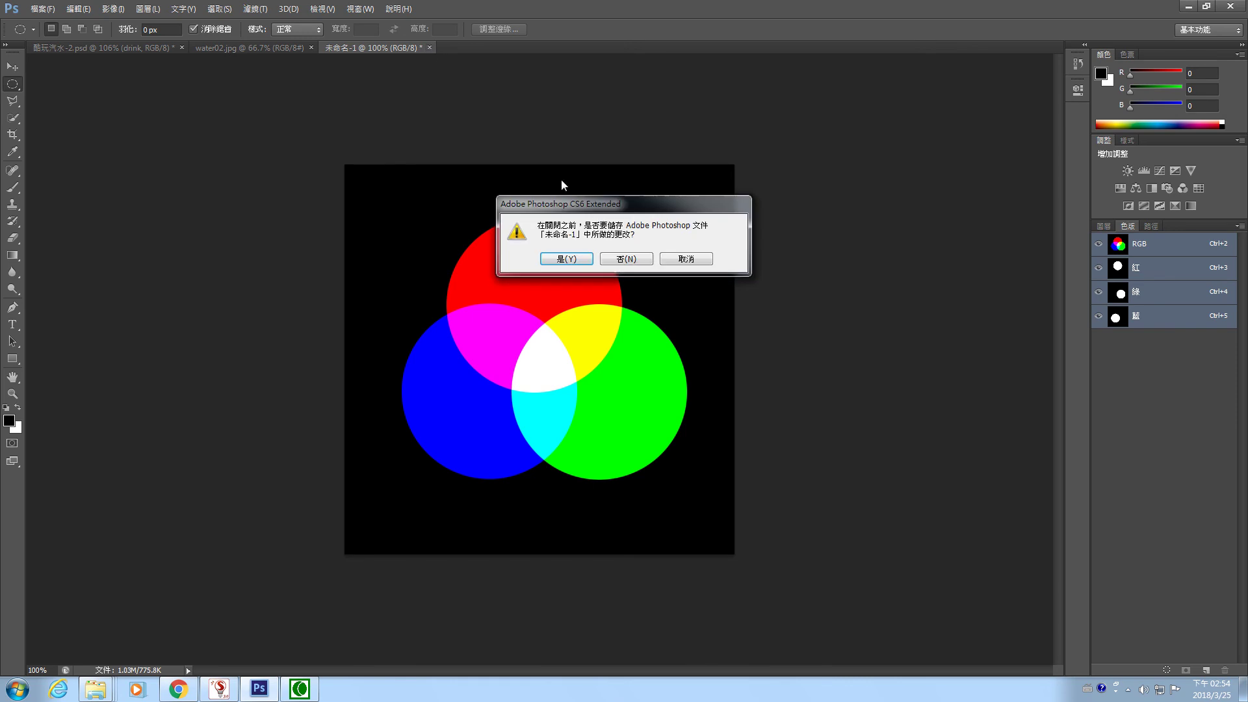
click(623, 262)
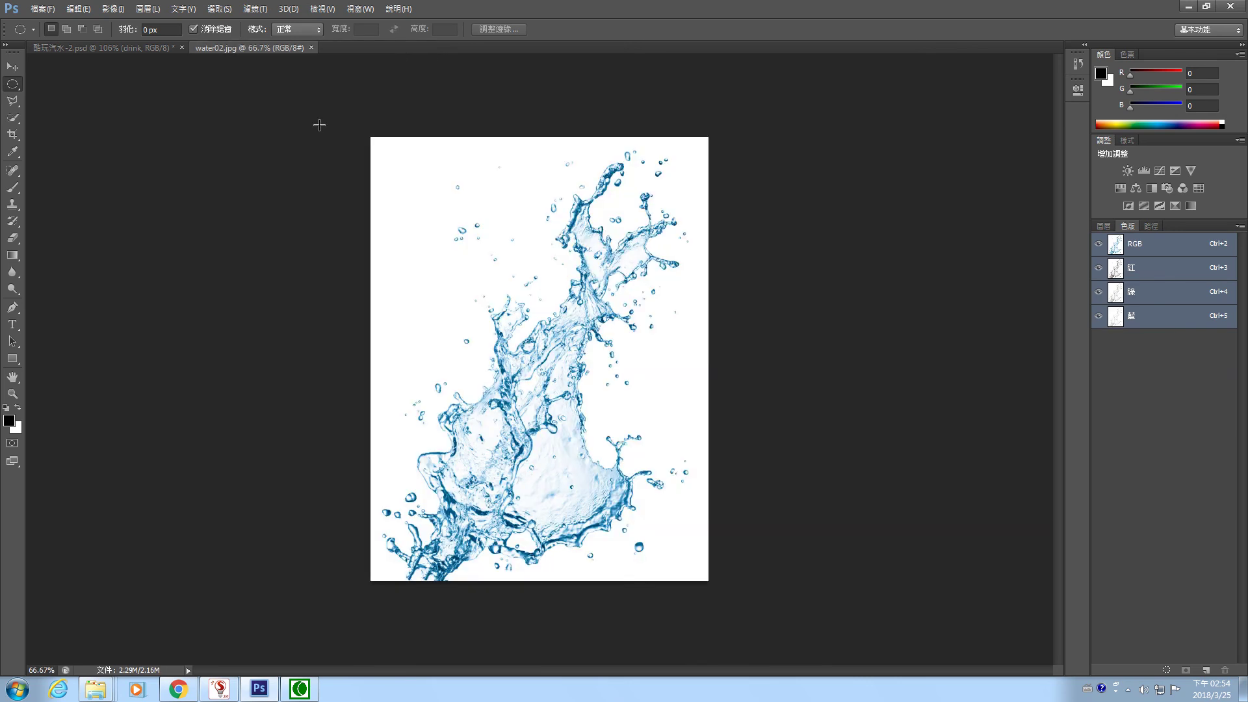
Open the 沙漠 image (Desert.jpg) from the 範例圖片 folder in the pictures library
click(43, 10)
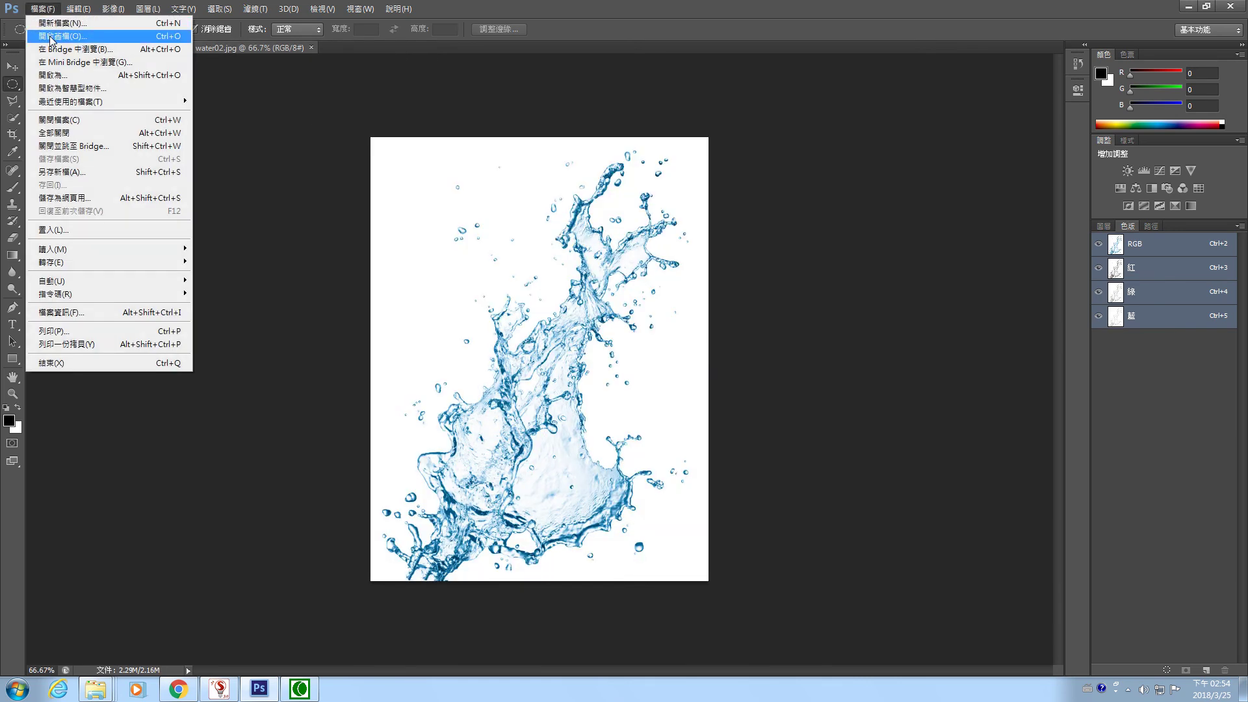
click(51, 37)
click(482, 287)
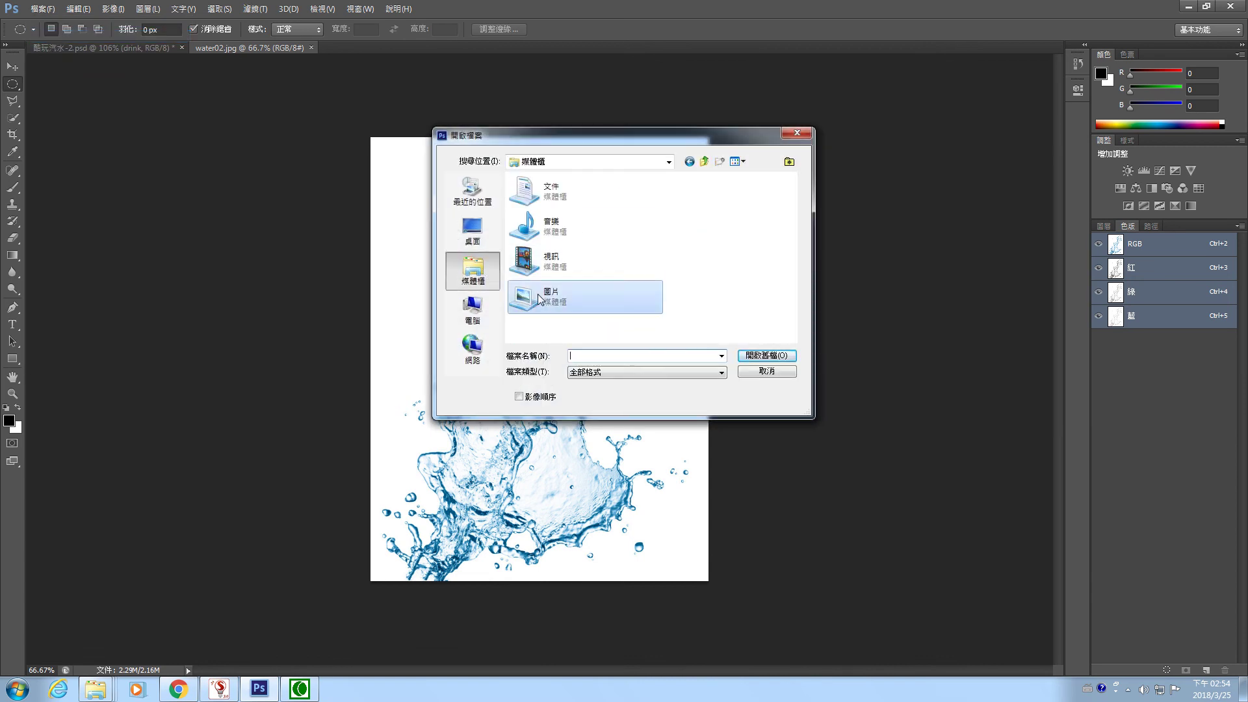
double_click(539, 299)
double_click(607, 218)
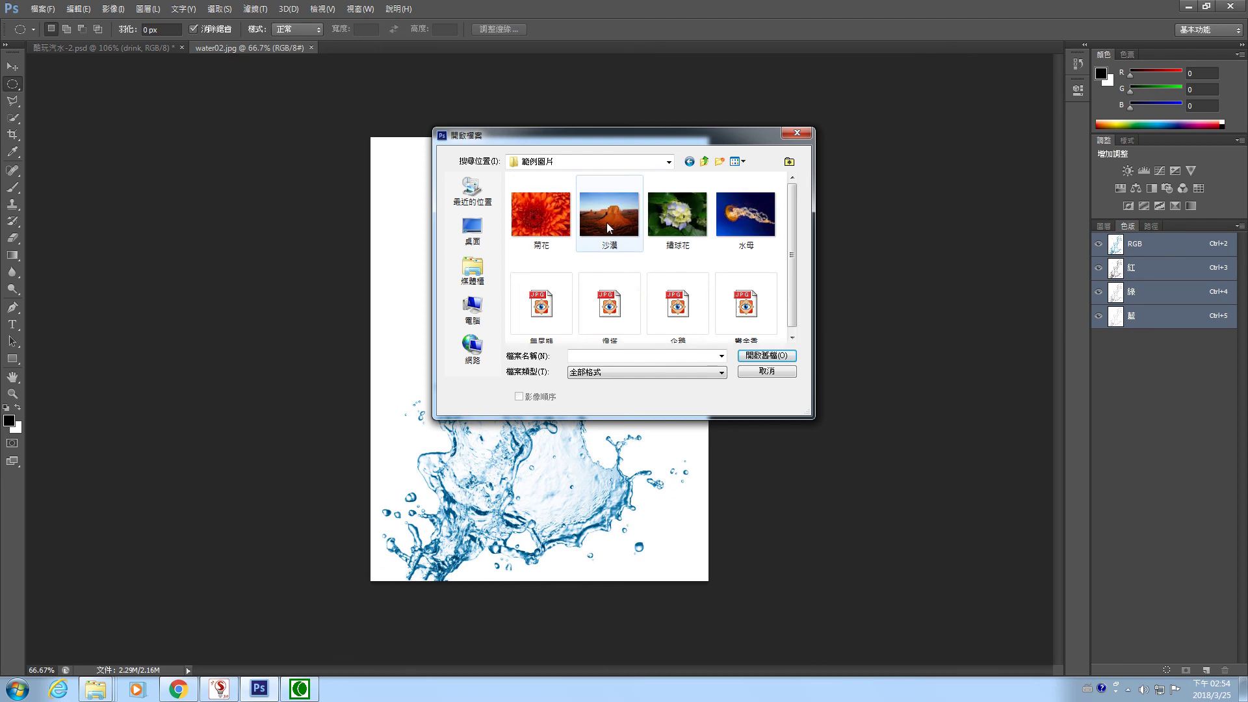
double_click(606, 223)
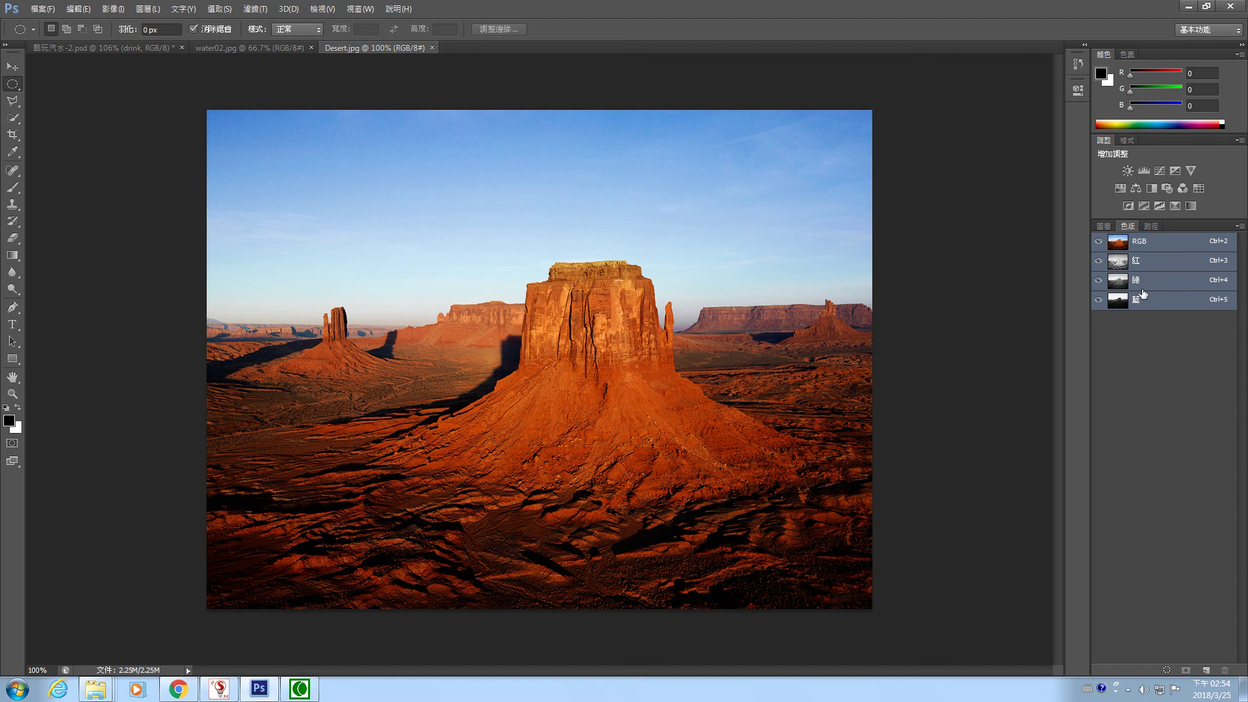
Compare the brightness of the rocks and sky in the 紅, 綠 and 藍 channels with the RGB composite
click(1157, 263)
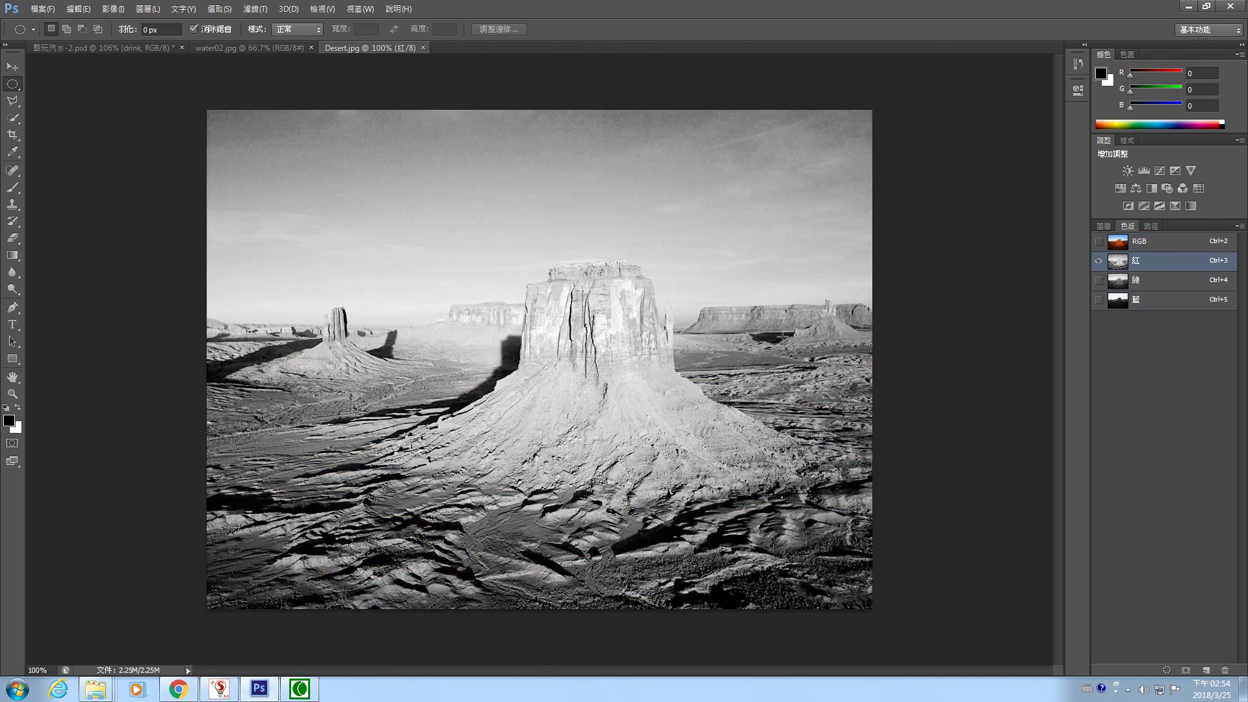
click(1150, 244)
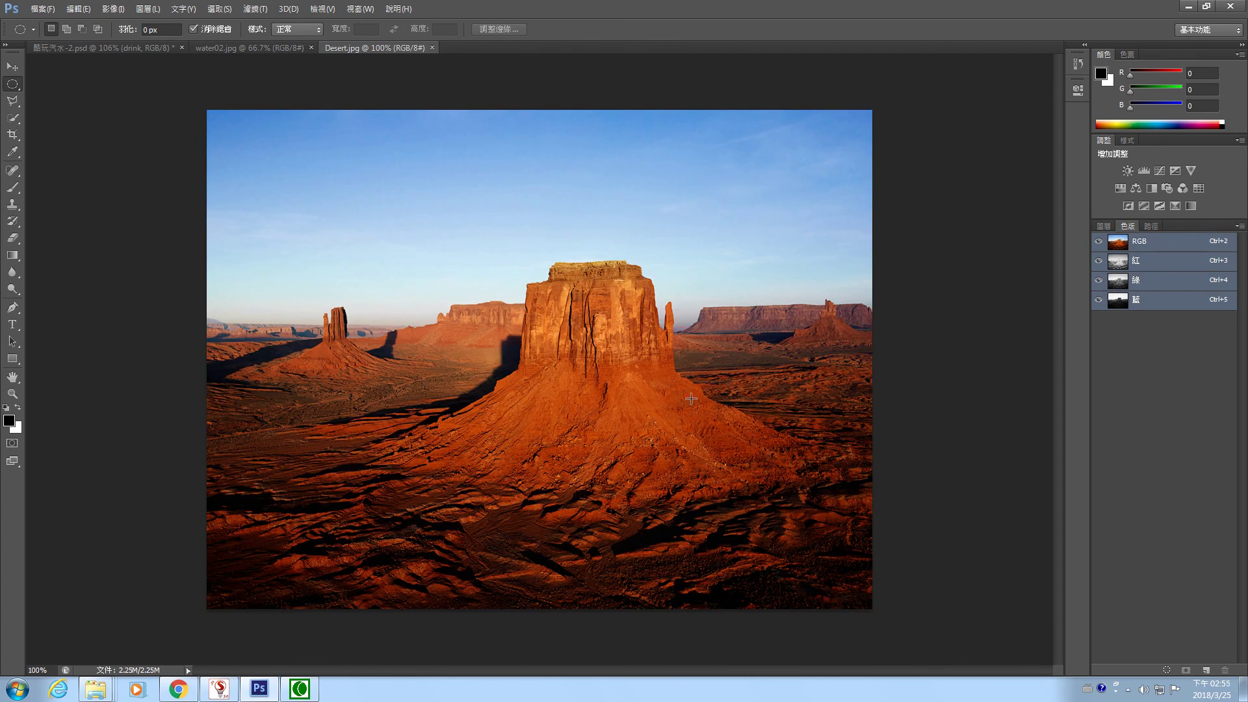
click(1156, 265)
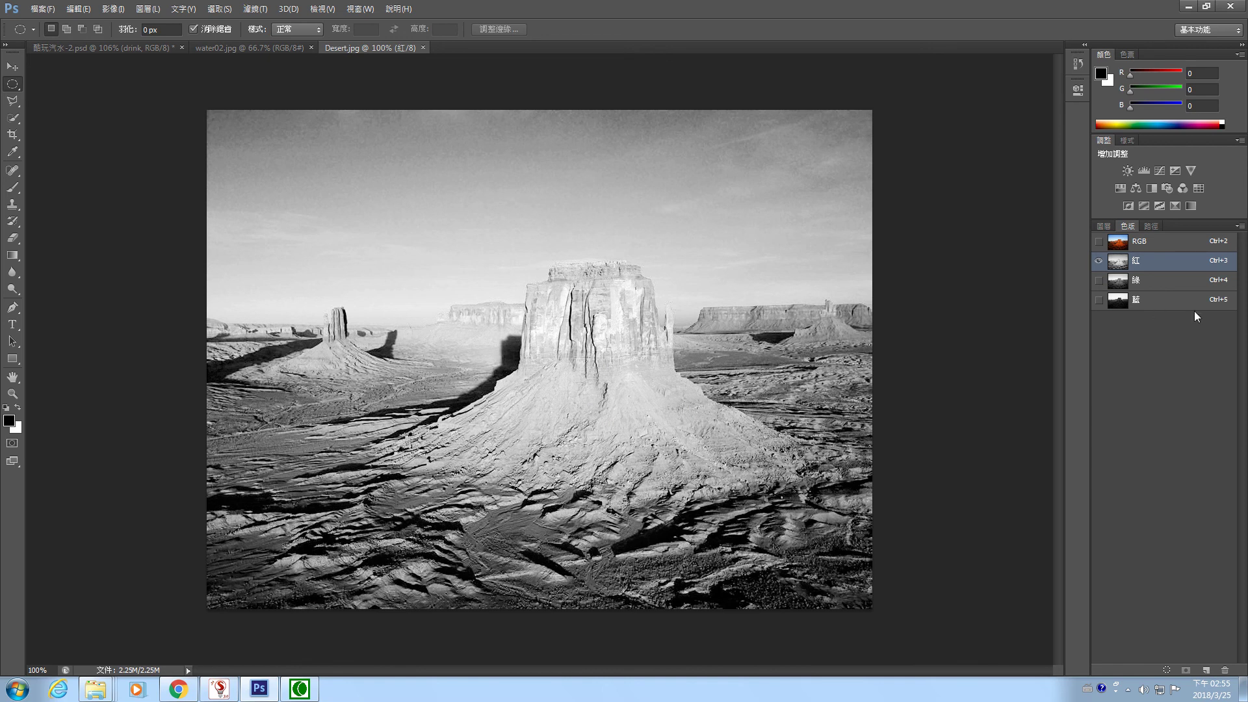
click(1155, 284)
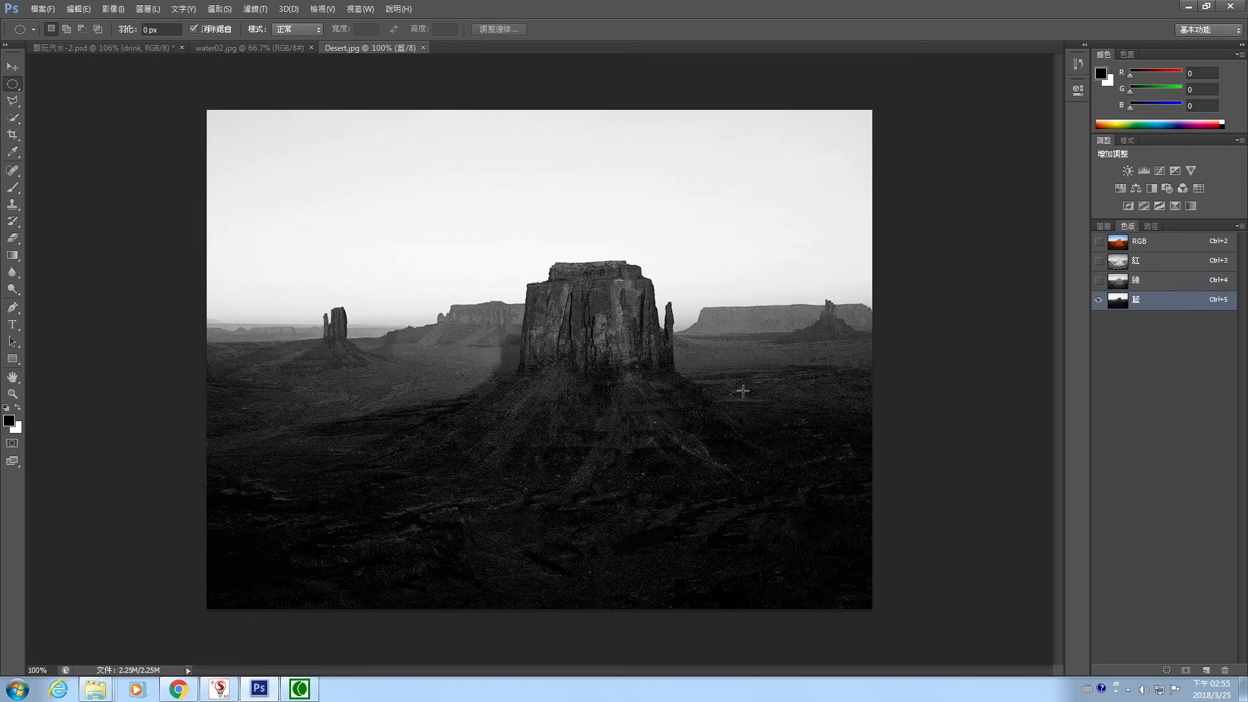
click(1165, 301)
click(1163, 244)
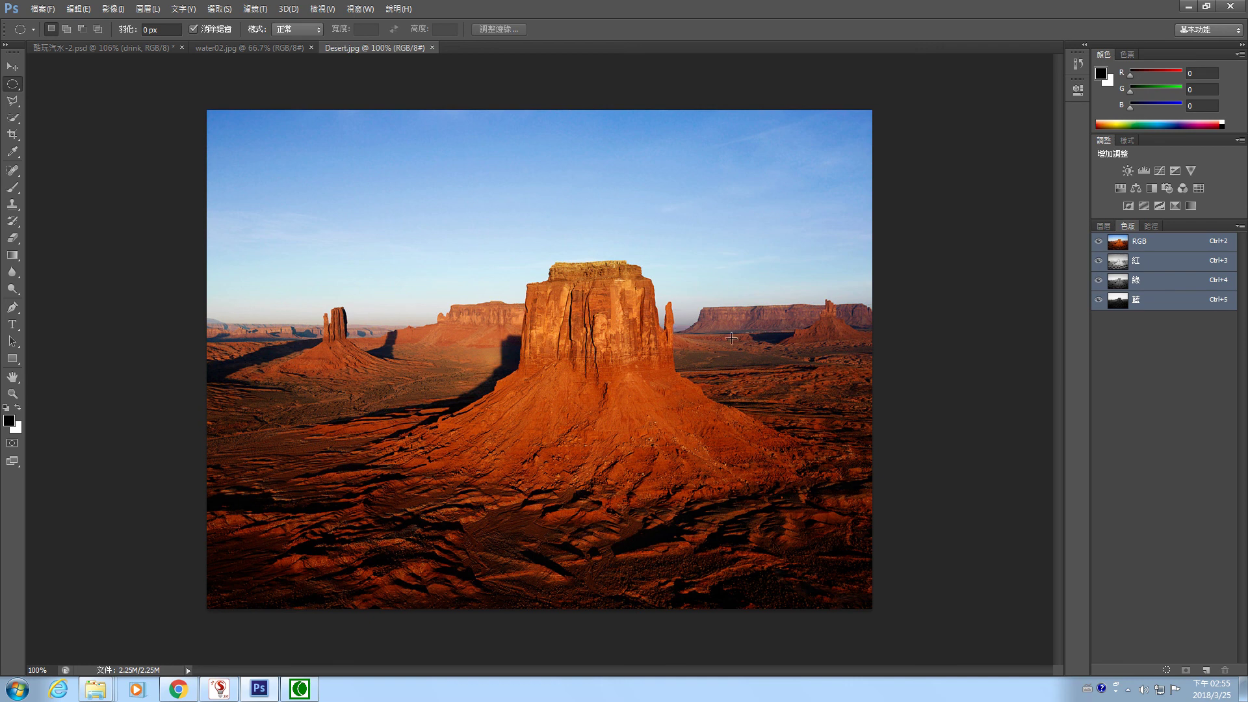
In the 紅 channel, make a rectangular selection around the upper part of the central rock
click(1168, 265)
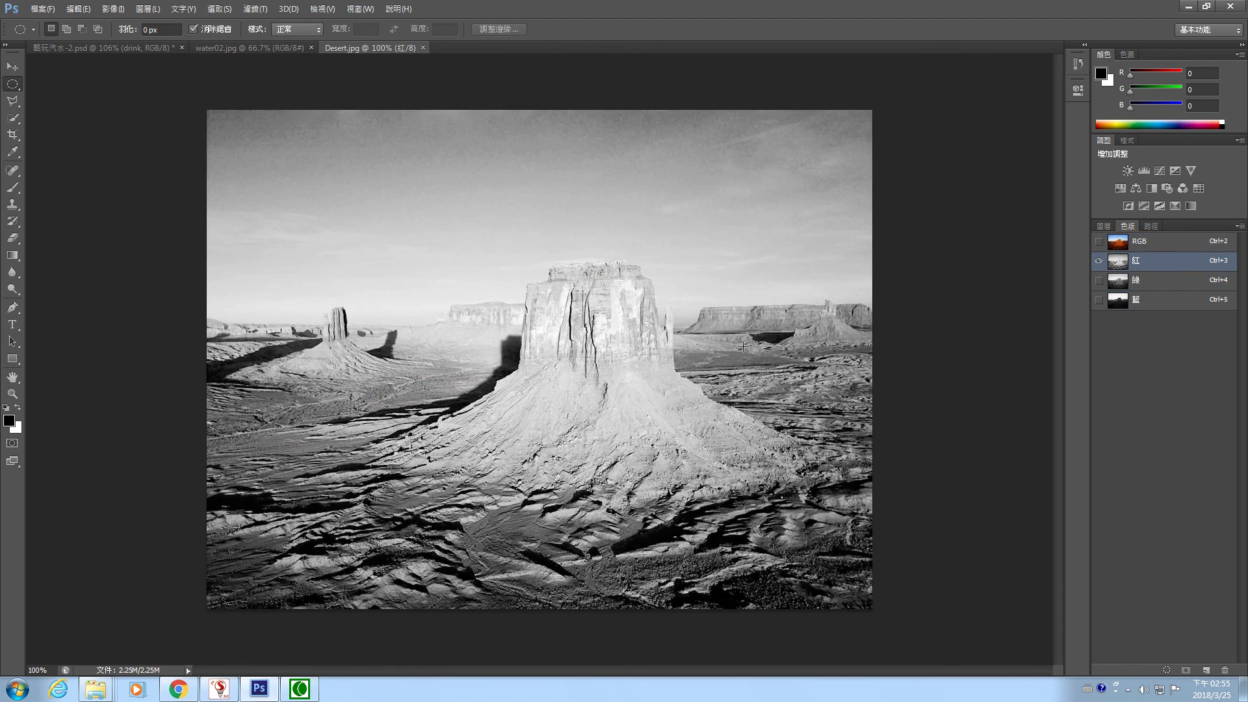
right_click(12, 84)
click(58, 84)
drag(483, 234, 698, 327)
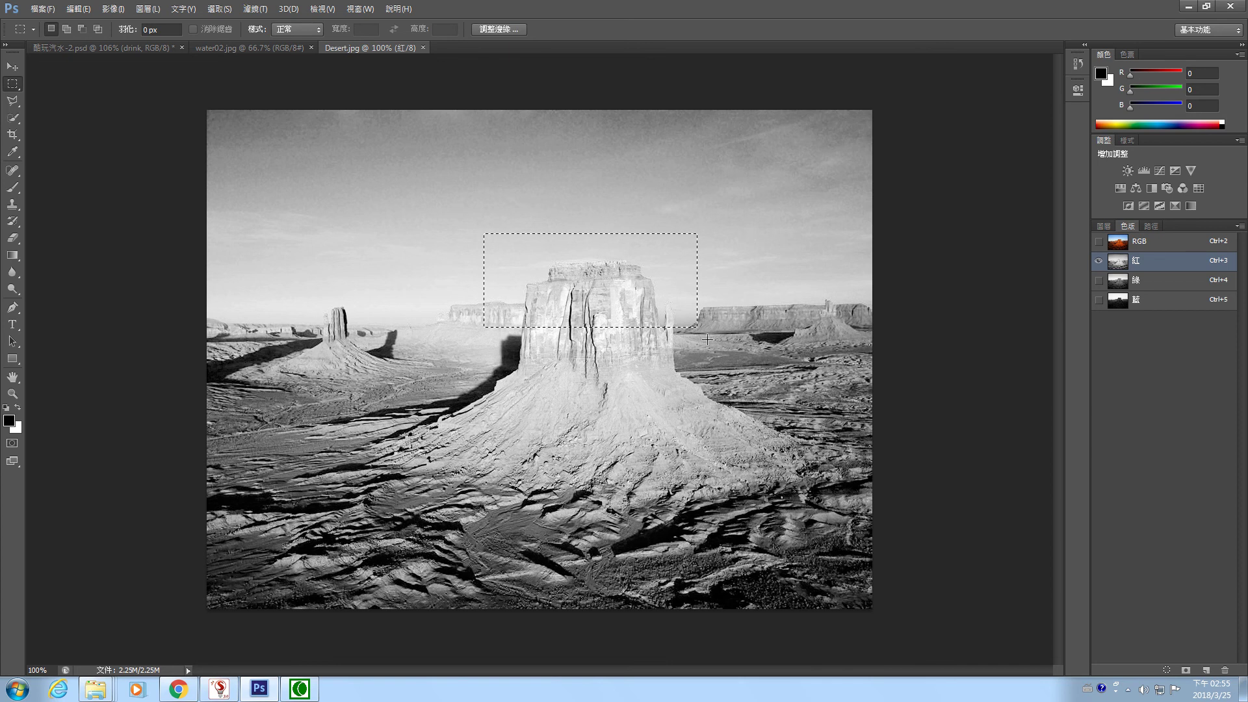
Fill the rectangular selection in the 綠 channel with white and display the RGB composite
click(1163, 287)
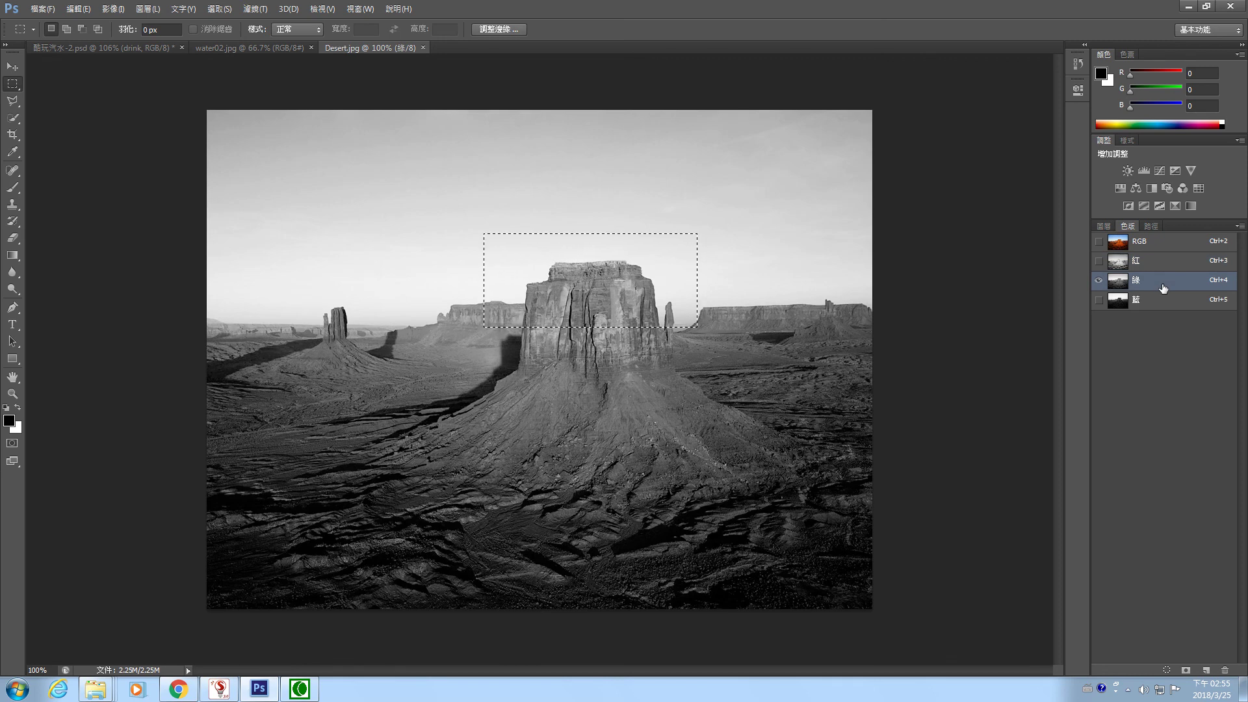
key(Delete)
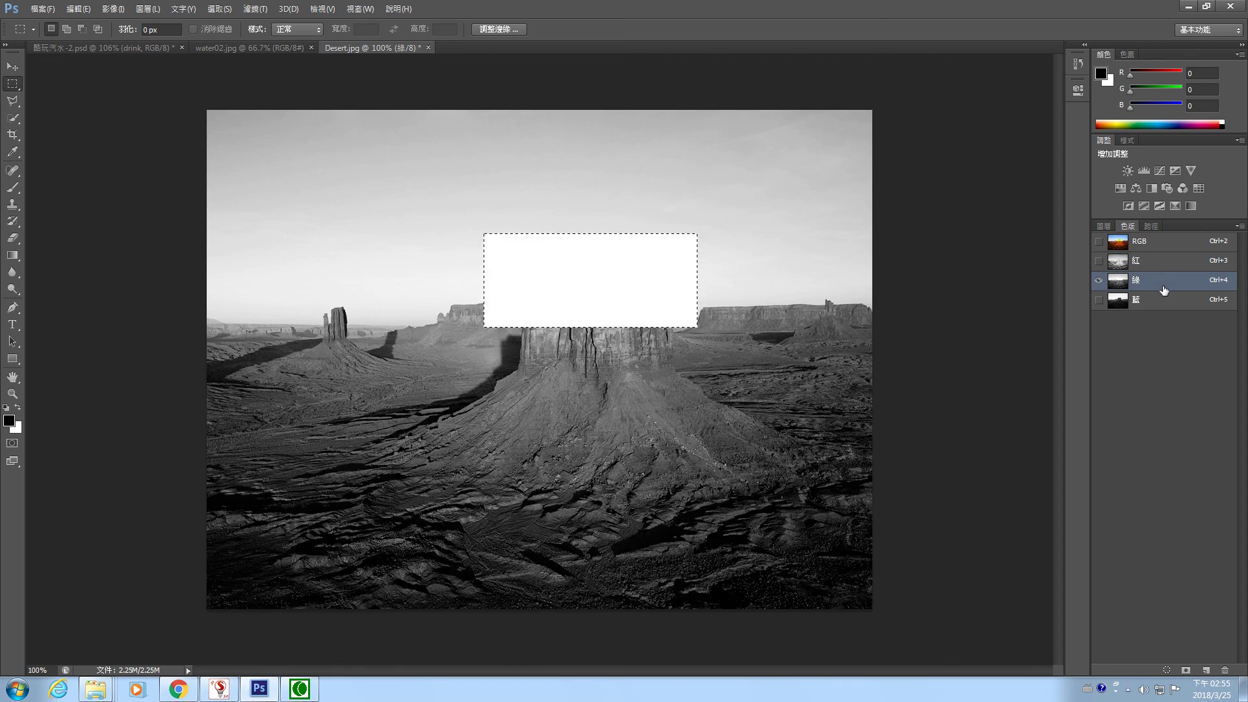
click(1171, 248)
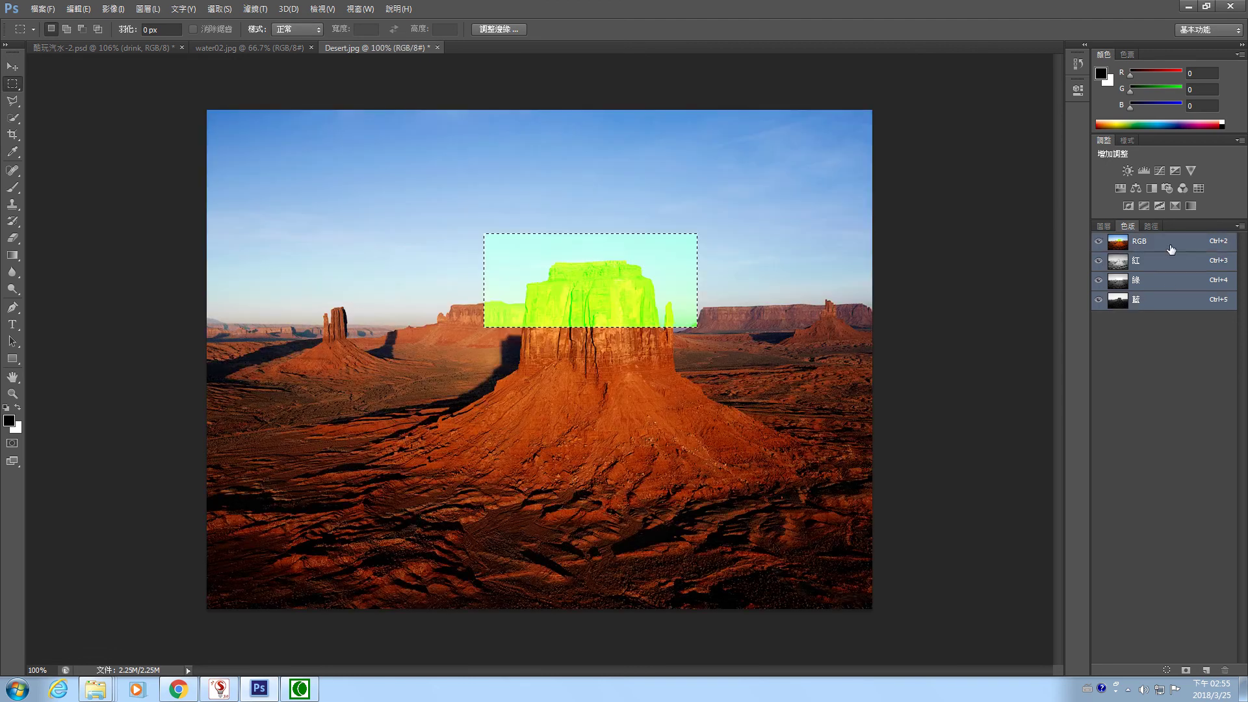
Fill the rectangular selection in the 綠 channel with black and display the RGB composite
click(1157, 286)
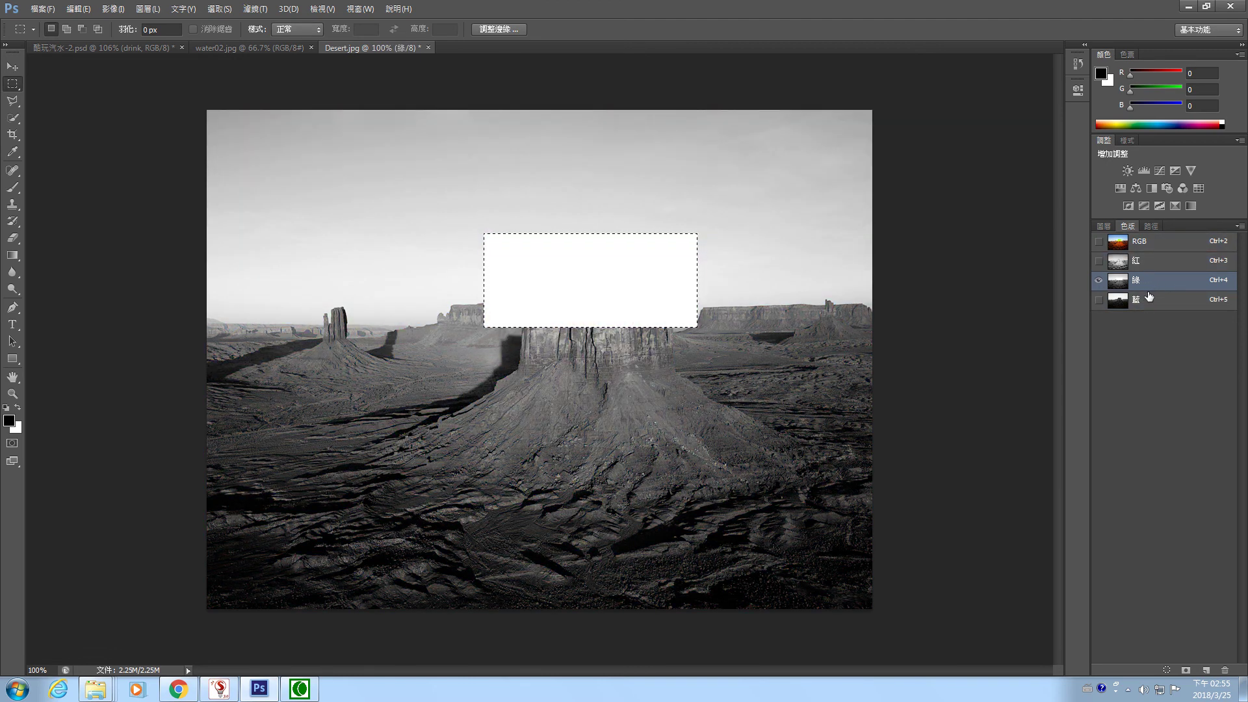
key(alt+Delete)
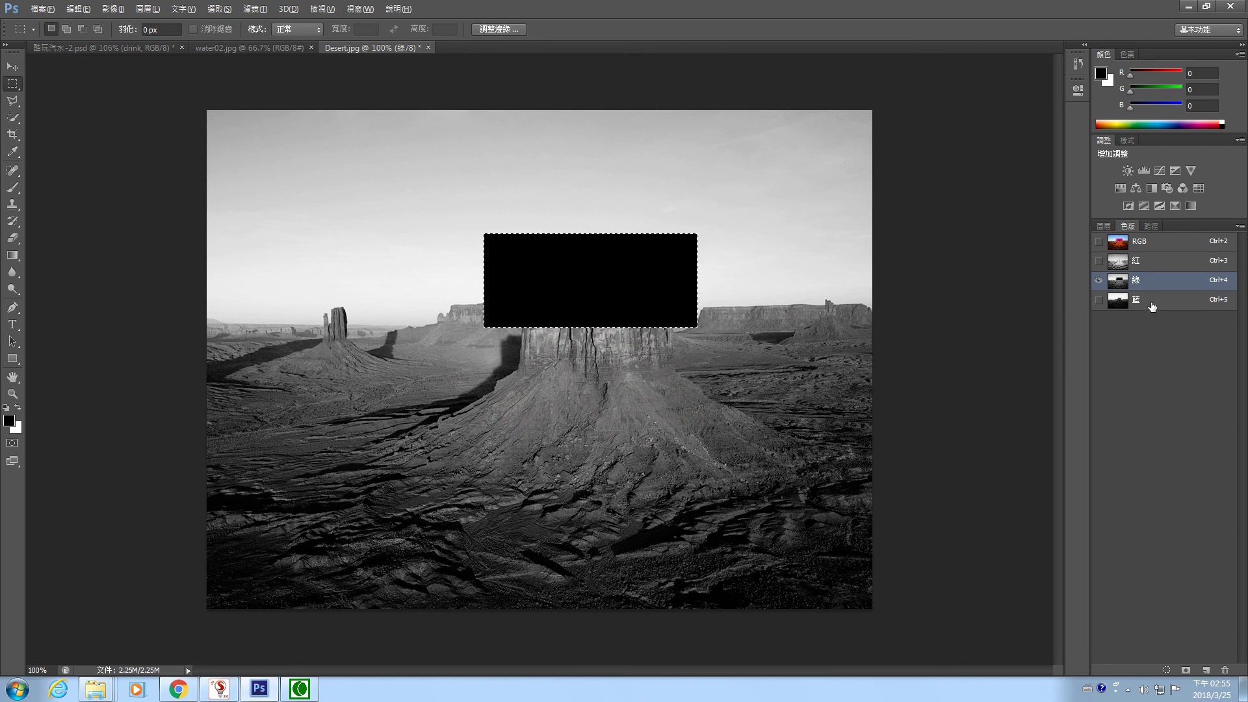
click(1161, 252)
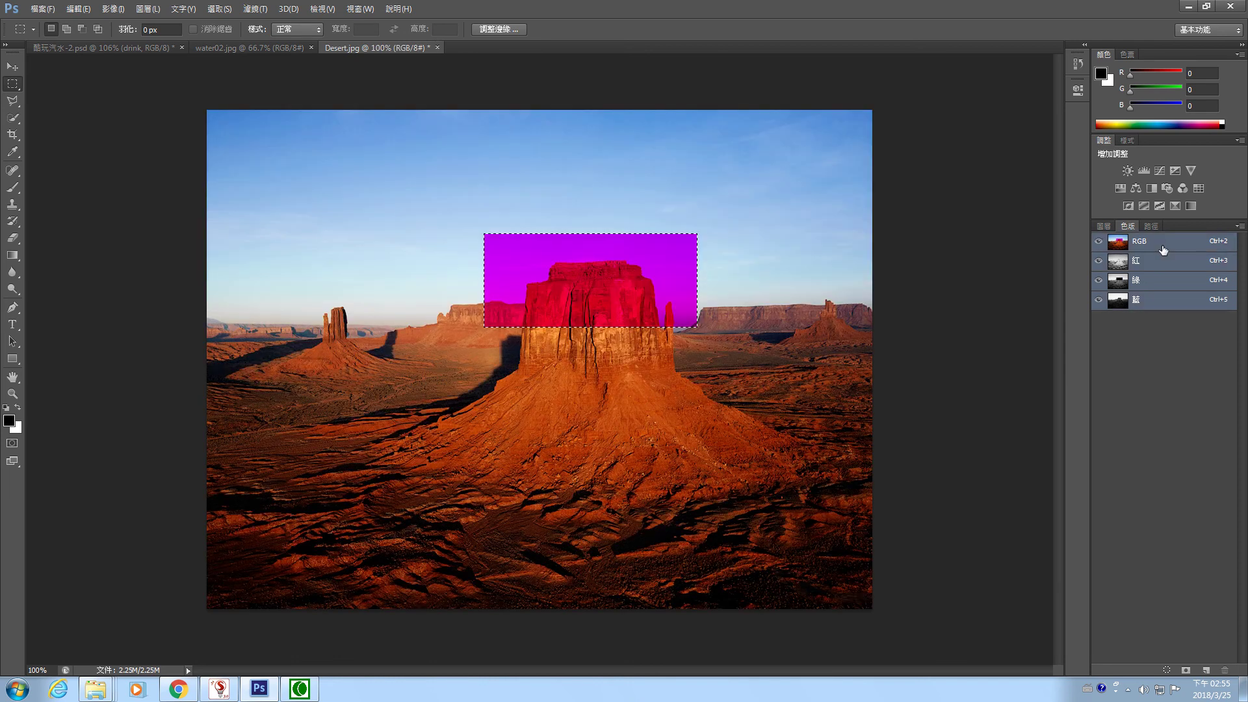
Fill the rectangular selection in the 藍 channel with black, display the RGB composite, and deselect
click(1166, 305)
key(alt+Delete)
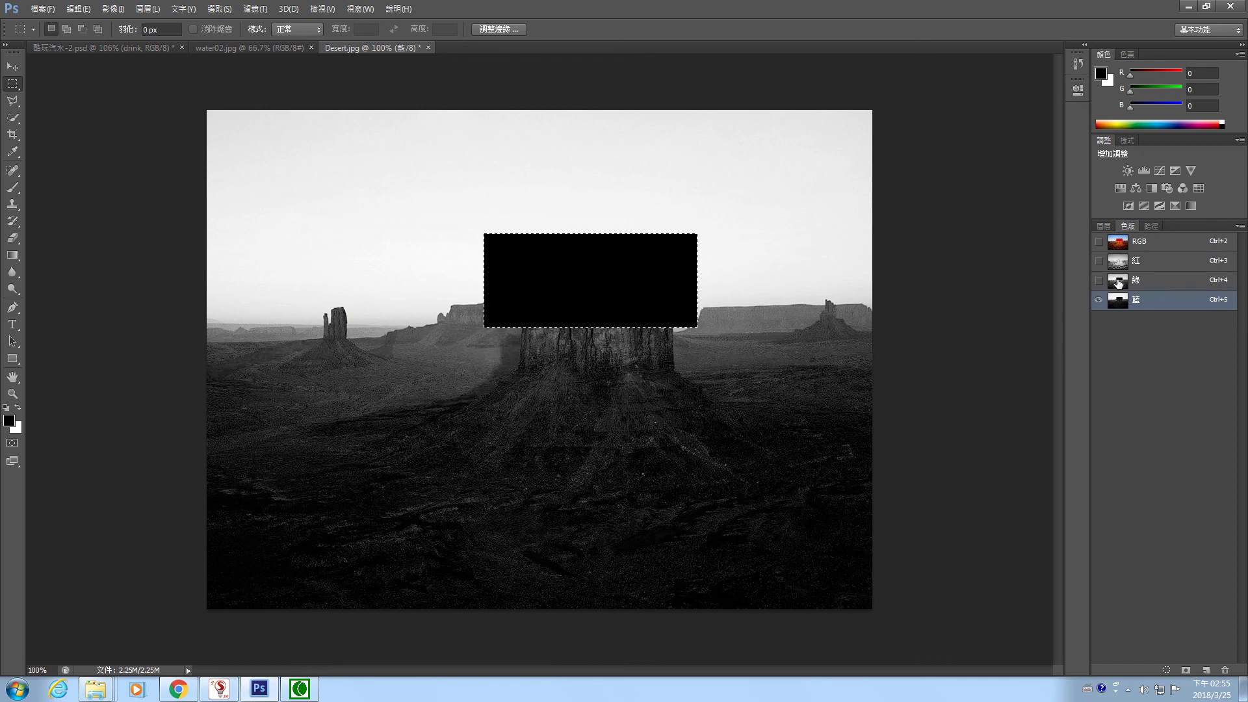
click(1167, 247)
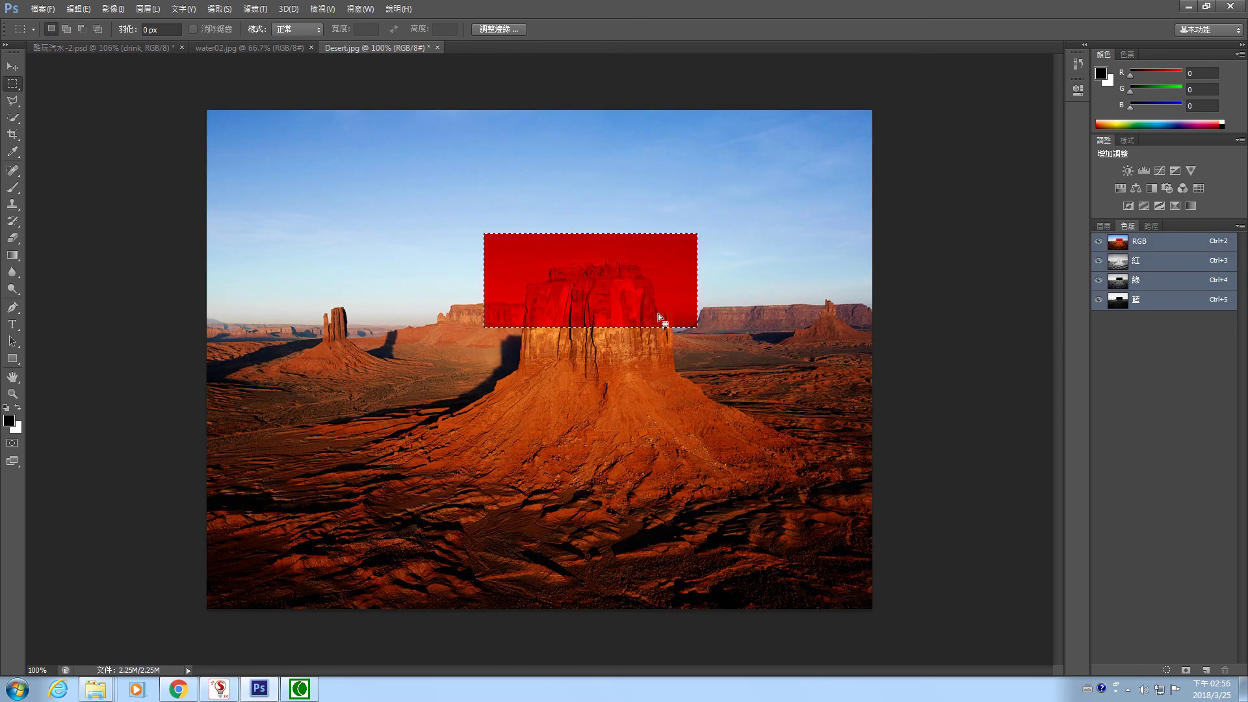
click(679, 282)
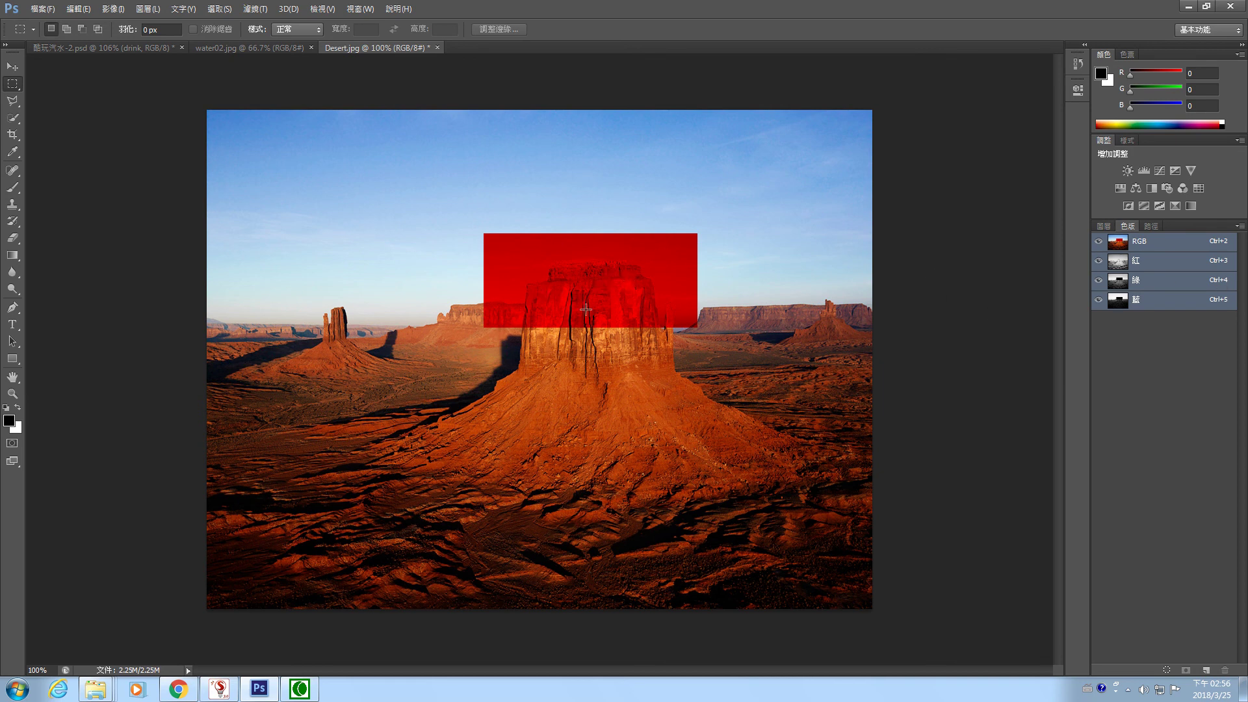
Compare the rectangular area around the rock's top in the 綠, 藍 and 紅 channels with the RGB composite
click(1155, 286)
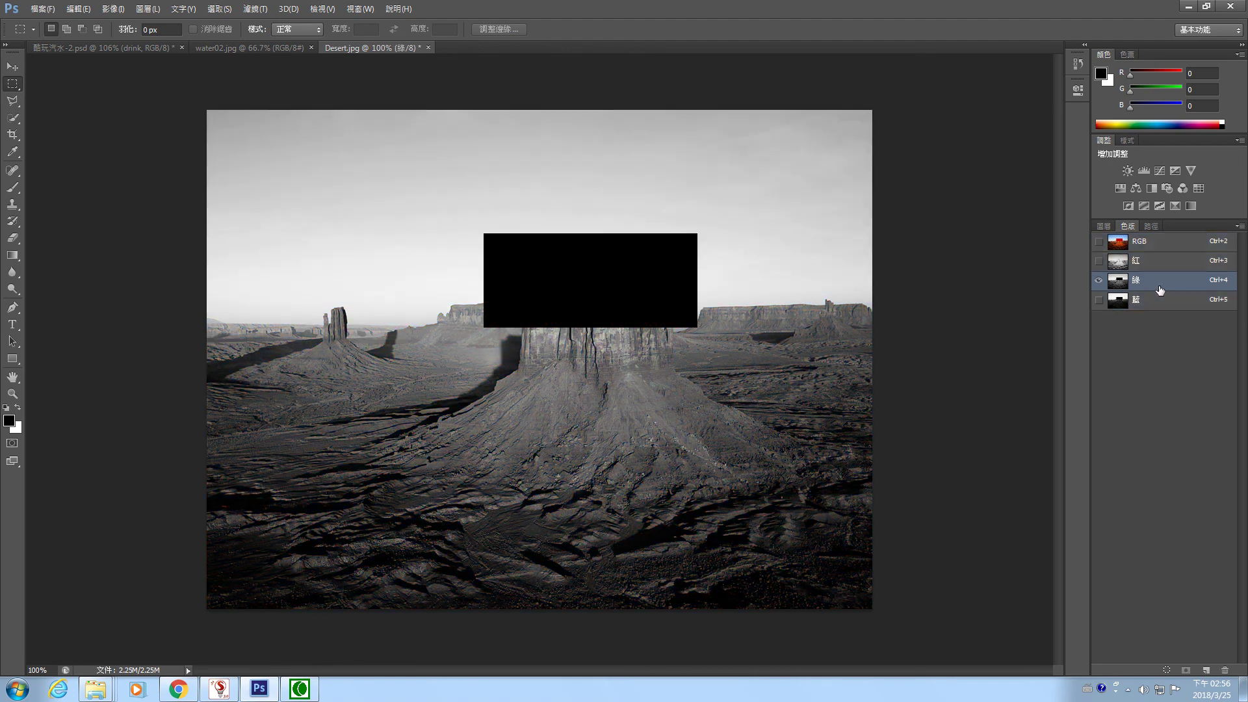
click(1154, 305)
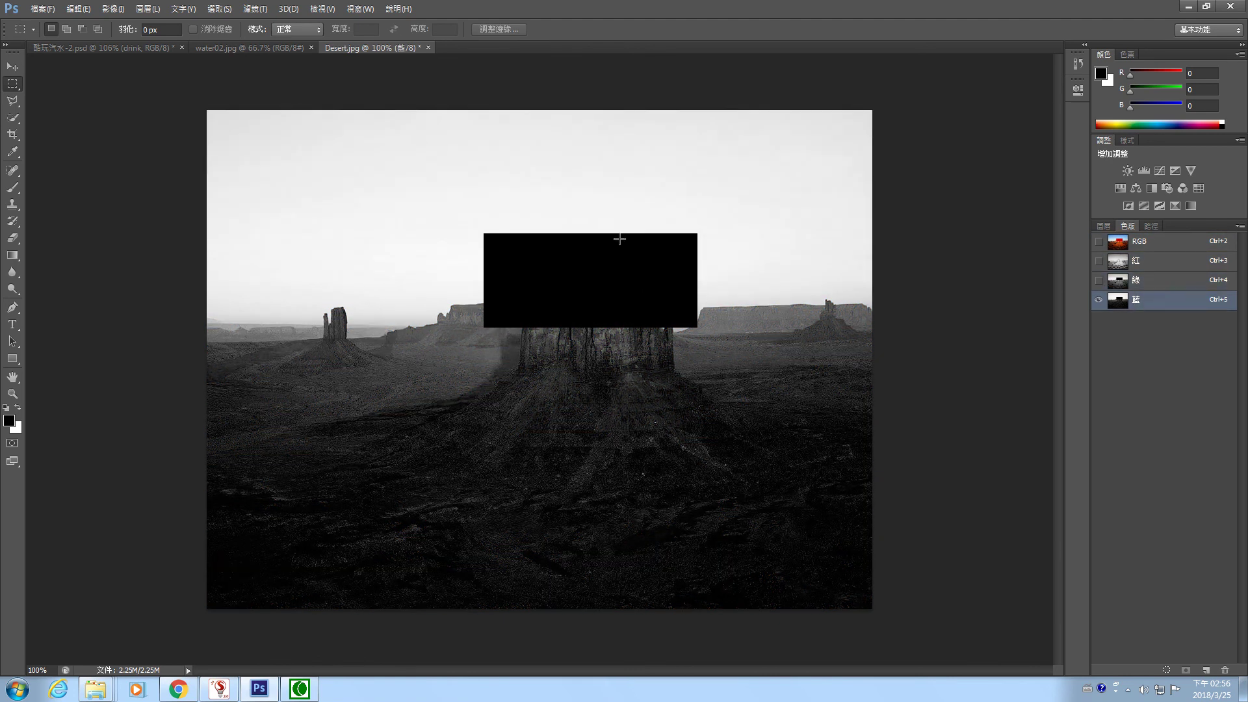
click(1154, 267)
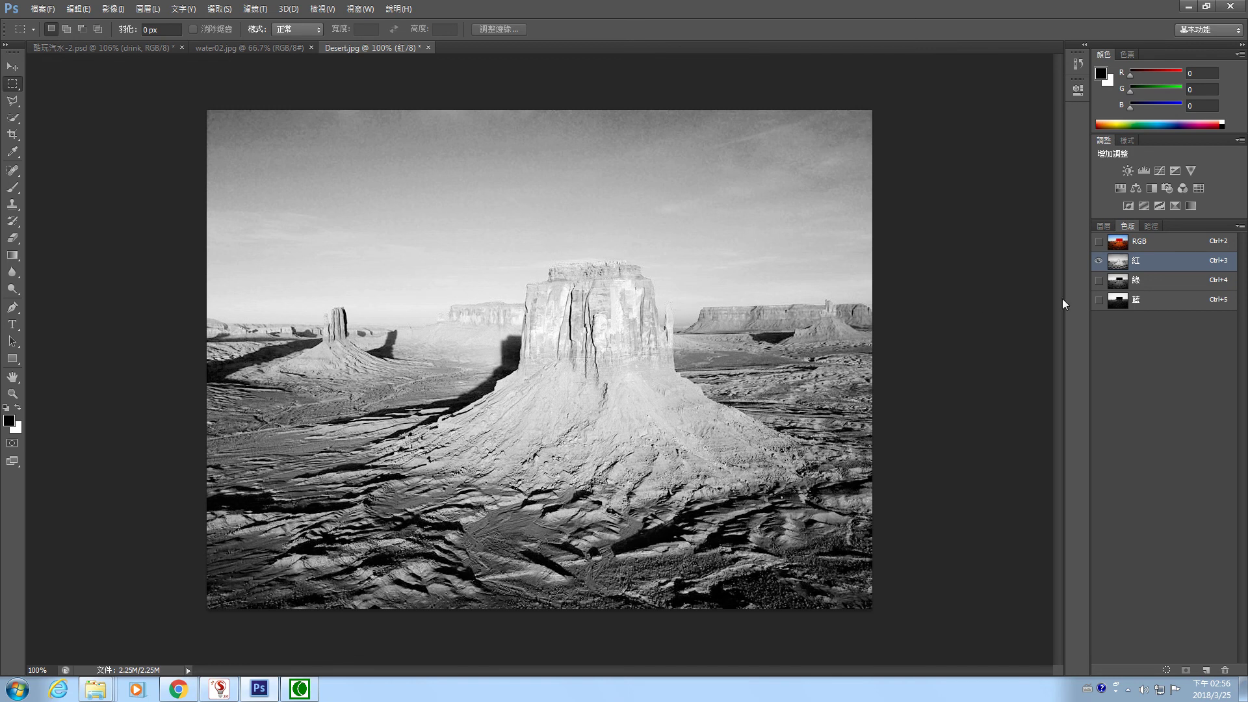
click(1159, 285)
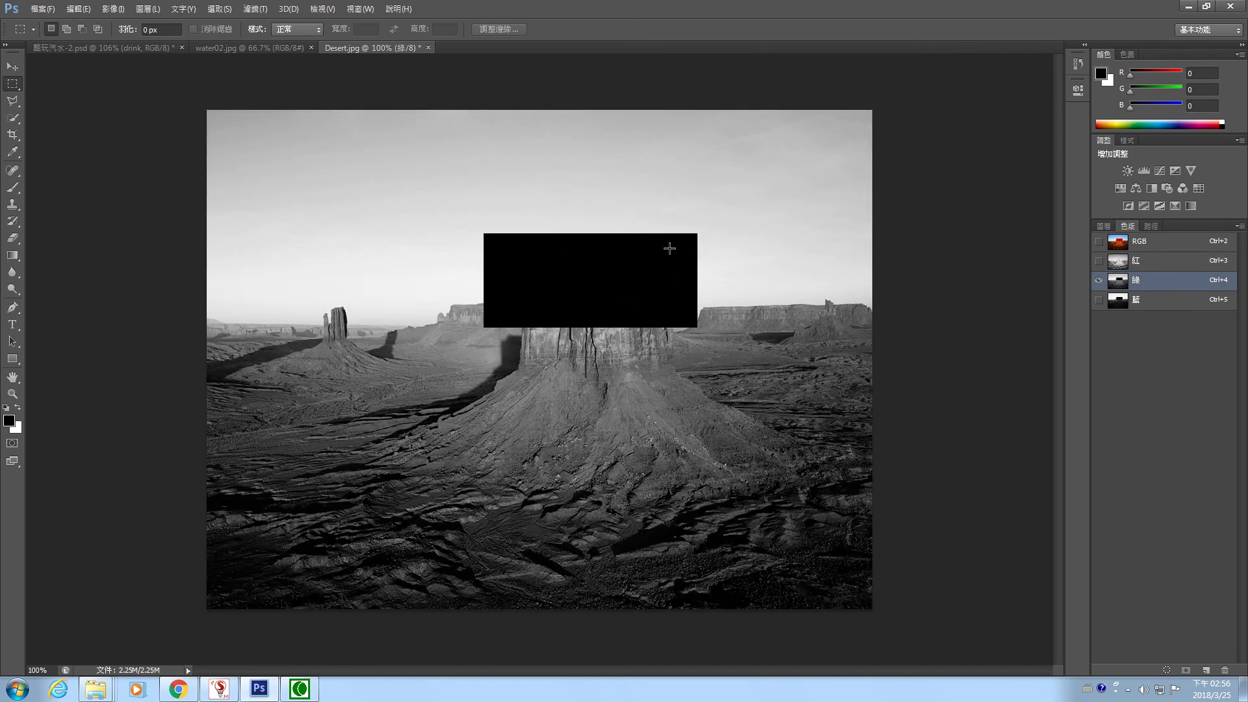
click(1162, 260)
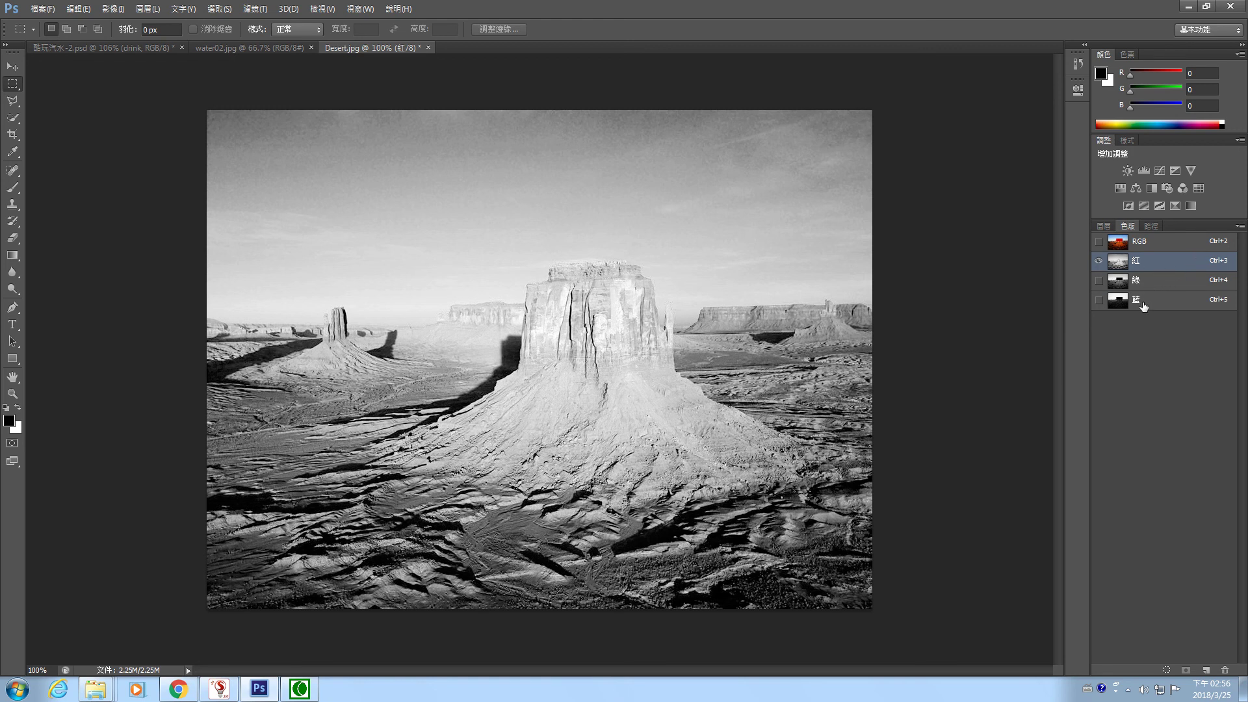
click(1161, 242)
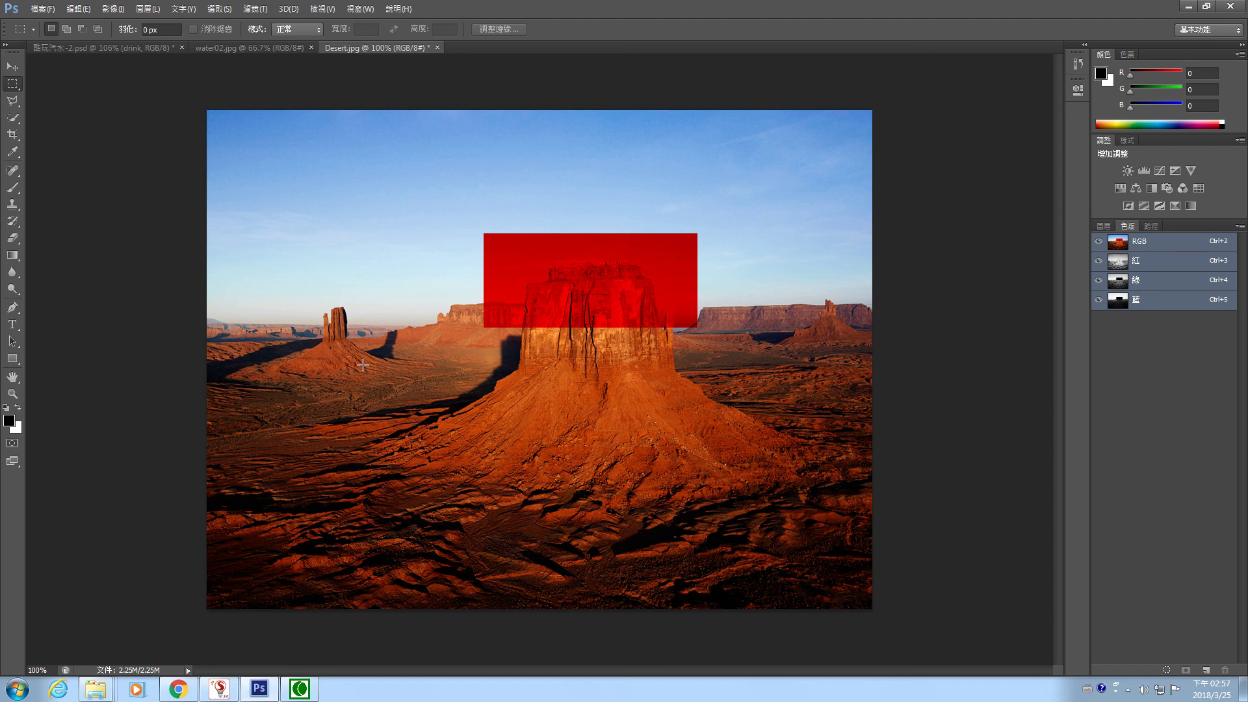
Fill a rectangular area around the small rock on the horizon with black in the 紅 and 藍 channels, display the RGB composite, and deselect
drag(261, 269, 442, 372)
click(1155, 262)
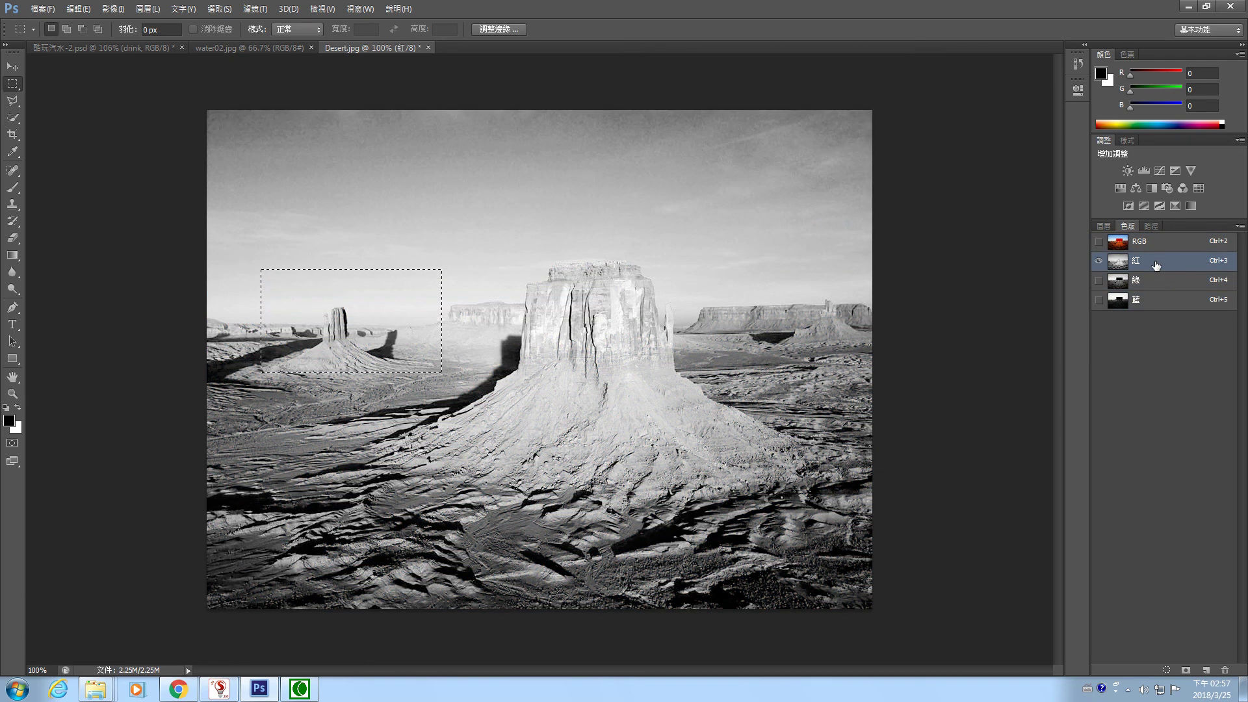
key(alt+BackSpace)
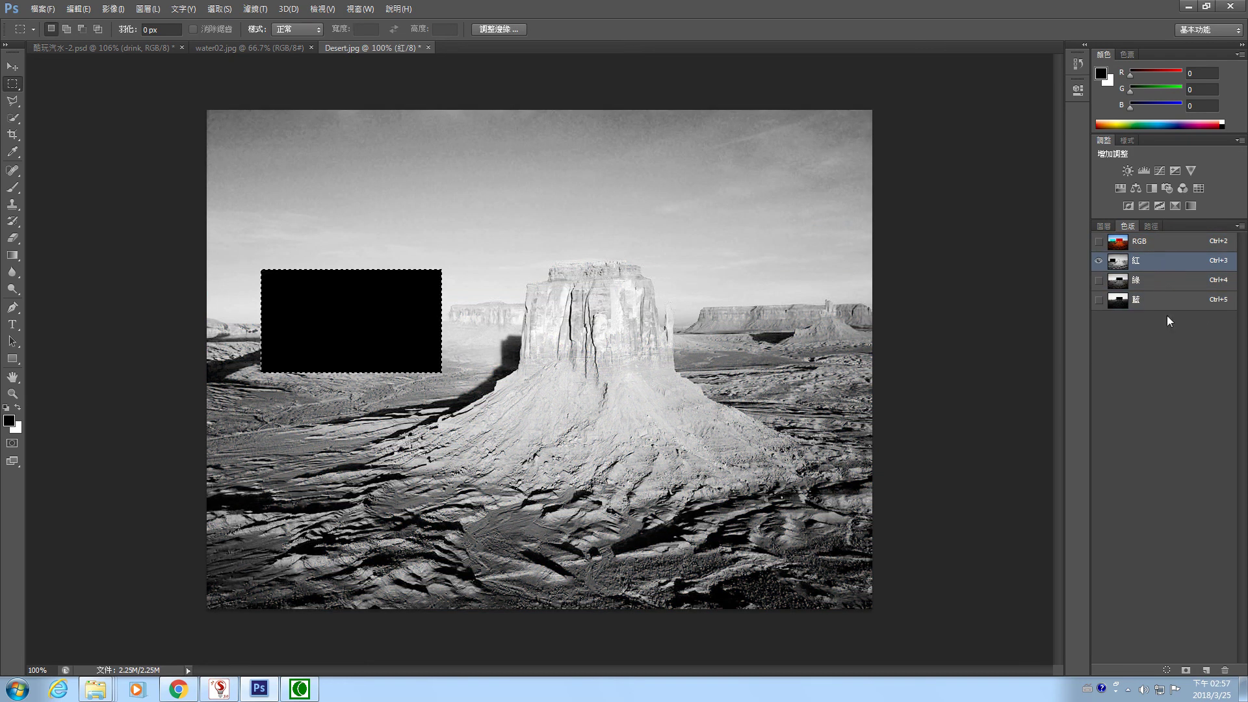
click(1158, 300)
key(alt+BackSpace)
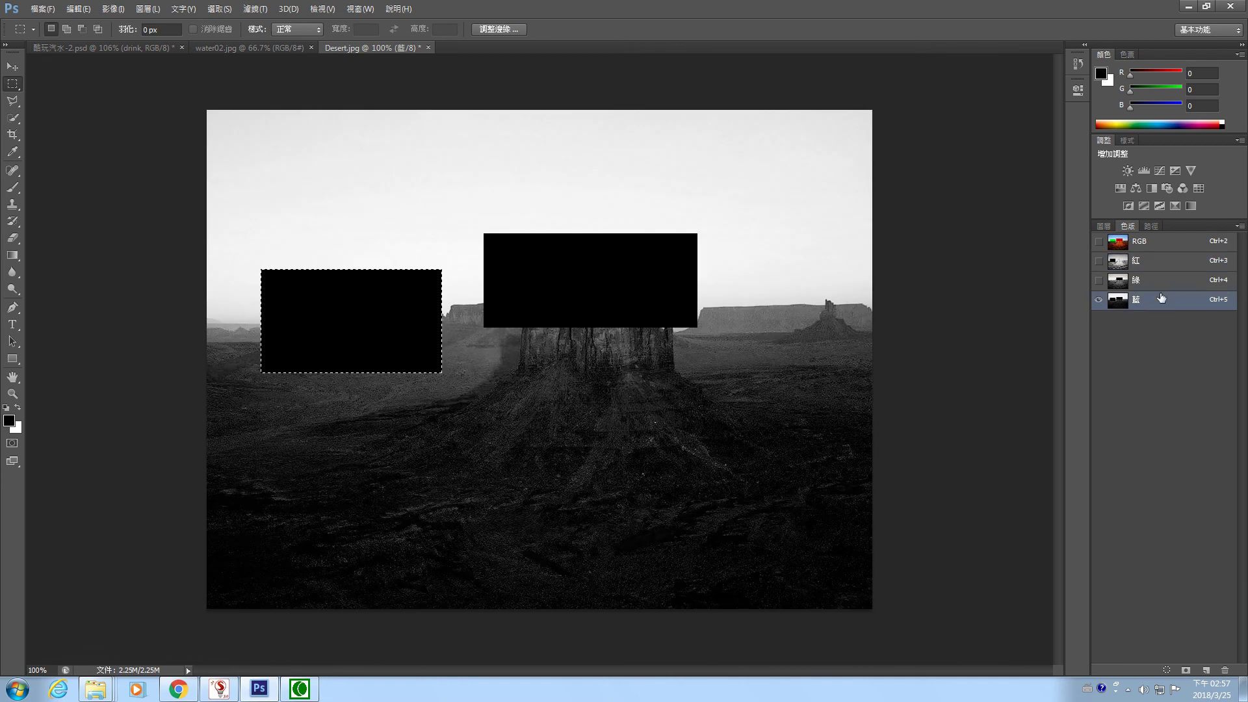
click(1157, 246)
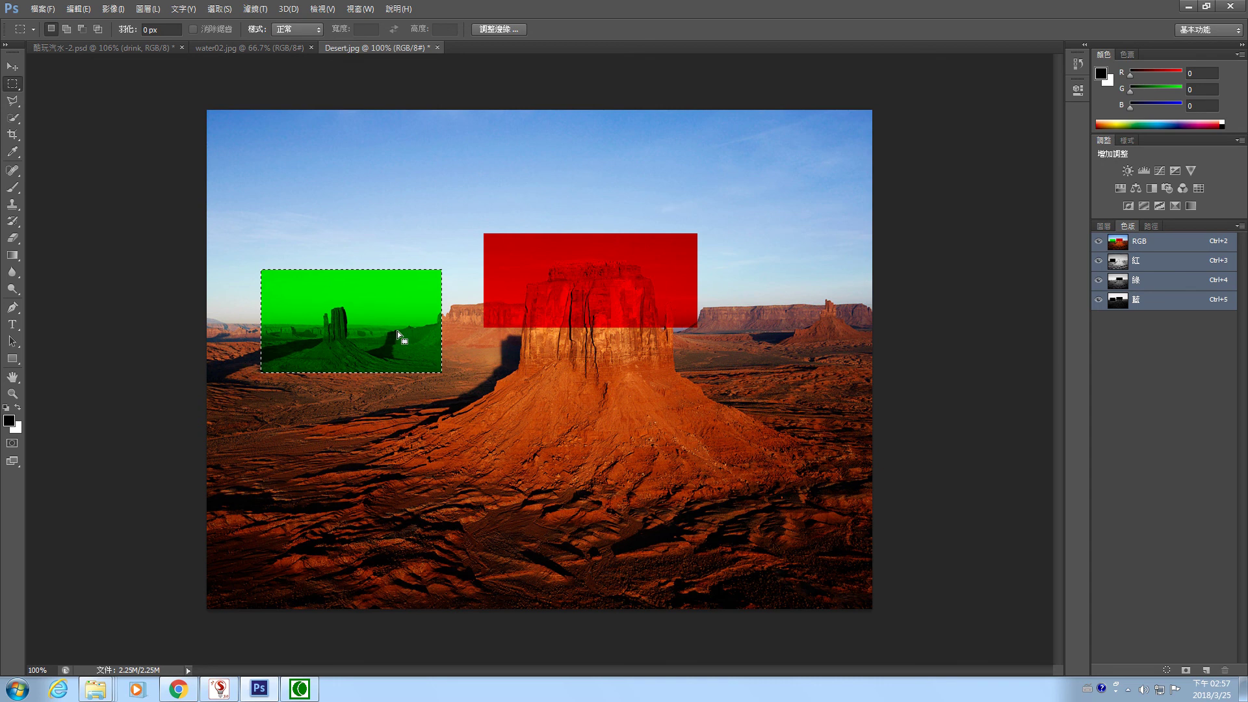
click(397, 330)
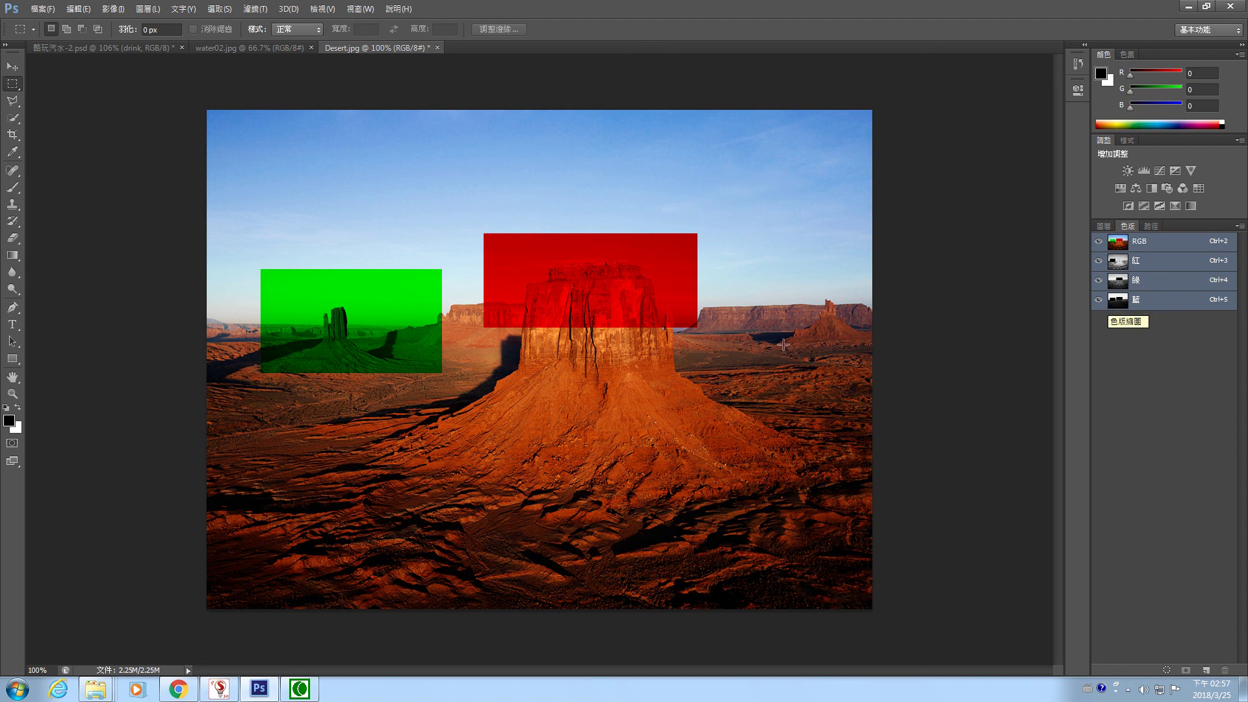
Close Desert.jpg without saving its changes
click(438, 48)
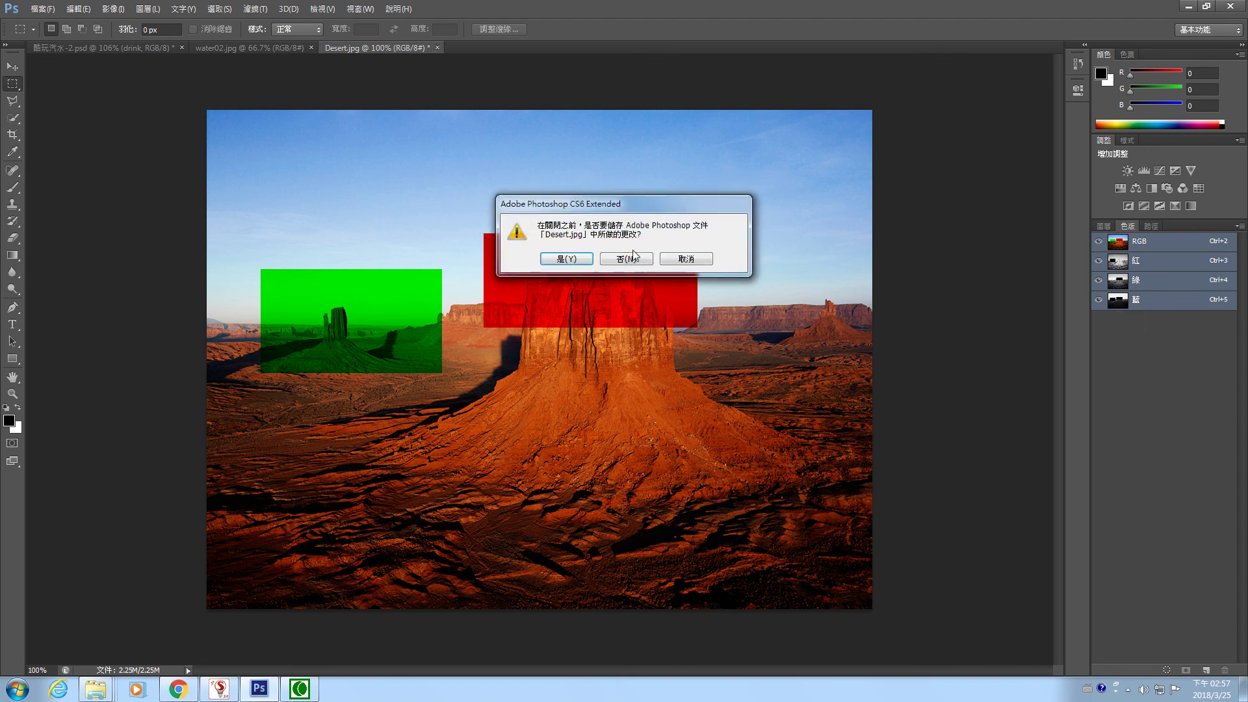
click(641, 262)
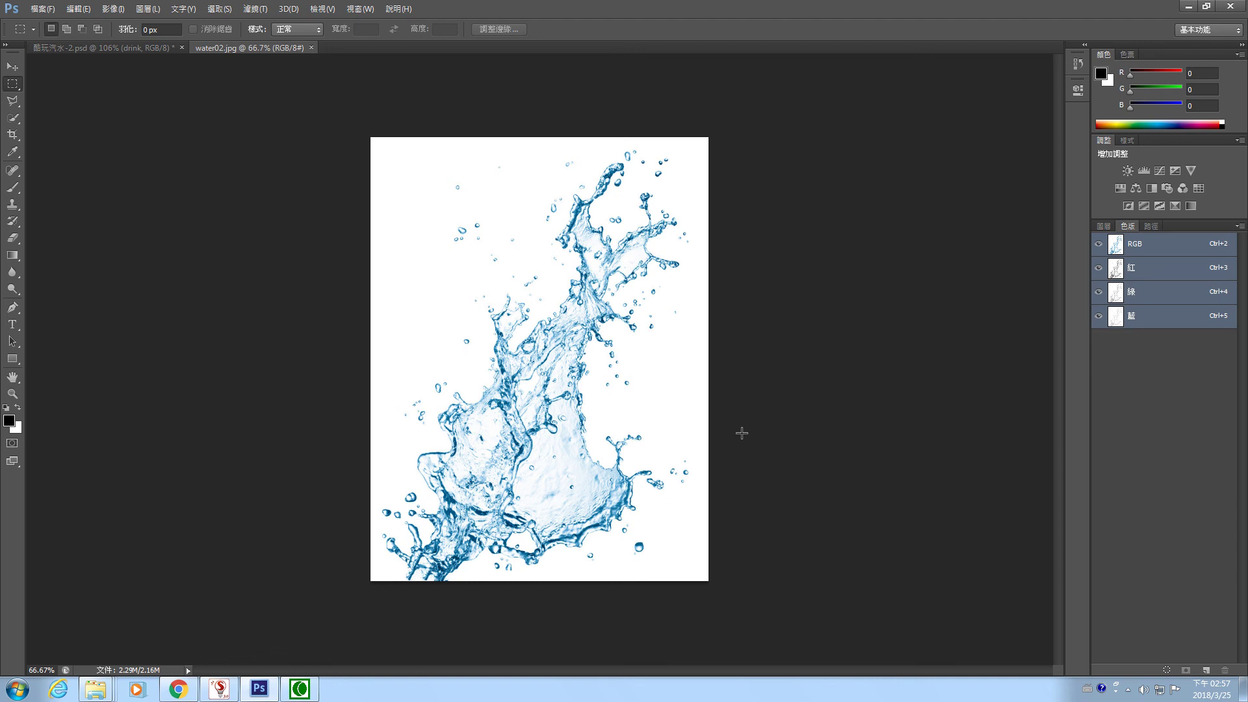
Load water02.jpg's 紅 channel as a selection and display it alone as a quick mask
click(1155, 272)
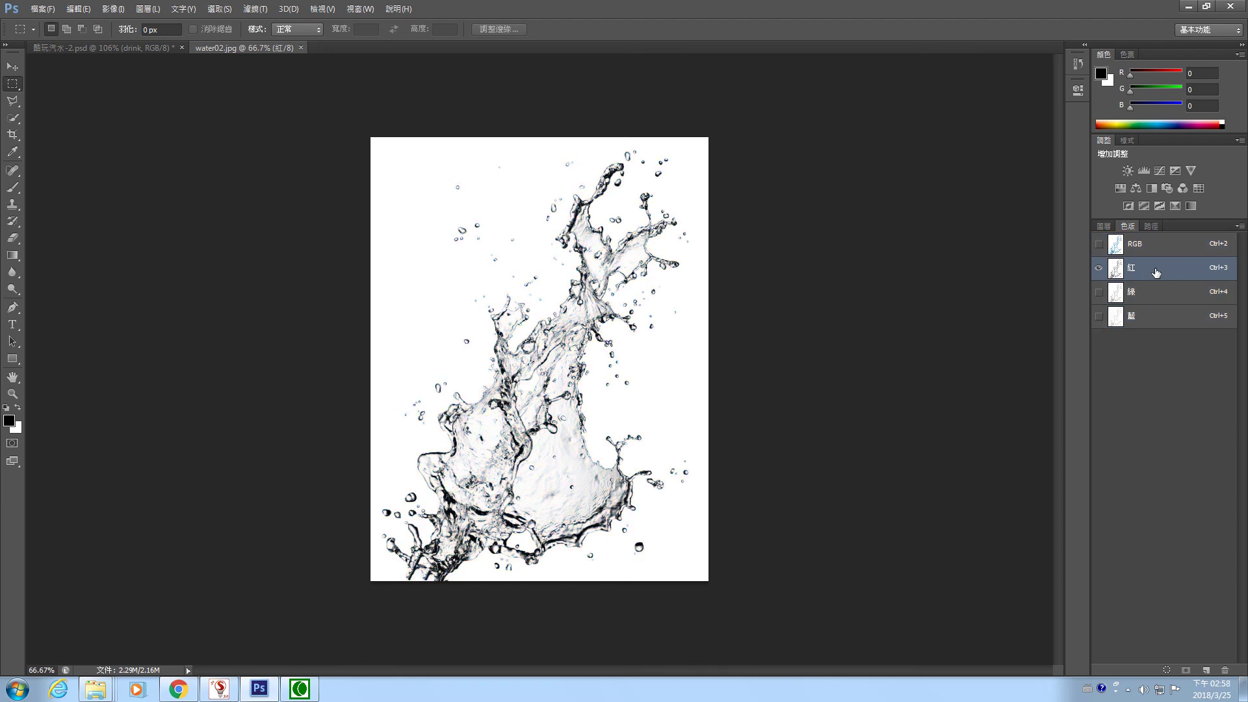
ctrl+click(1117, 275)
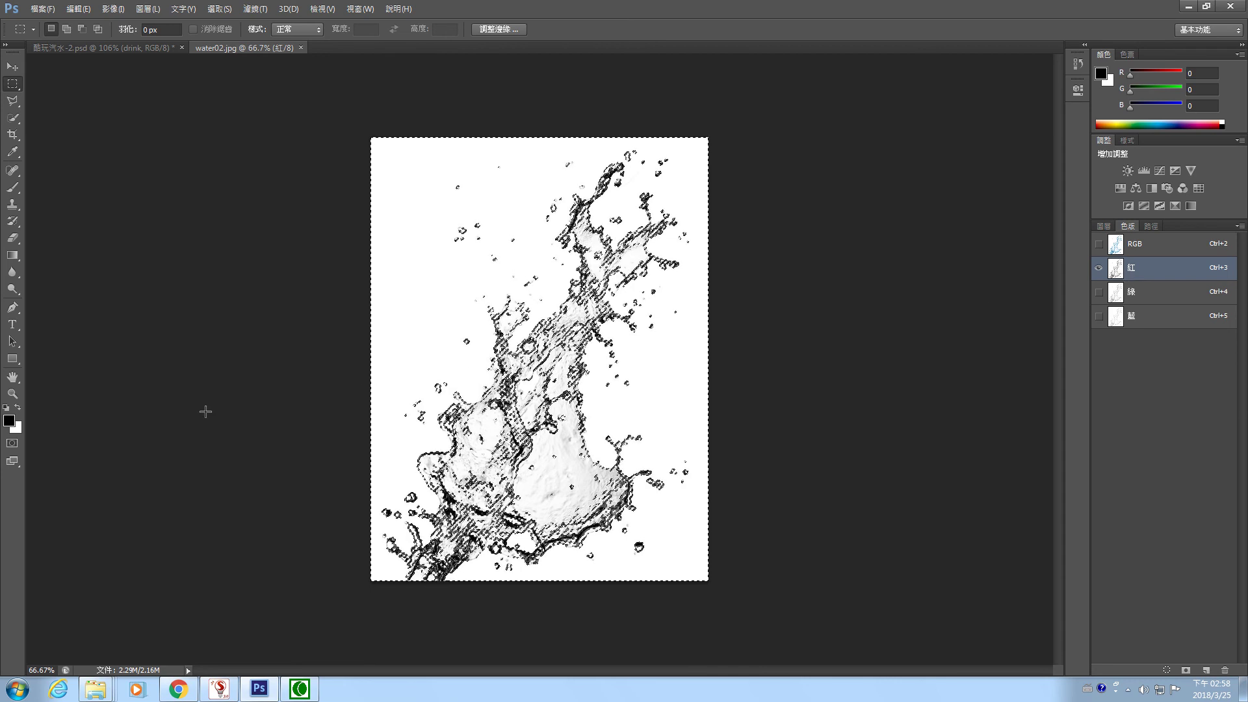
click(12, 444)
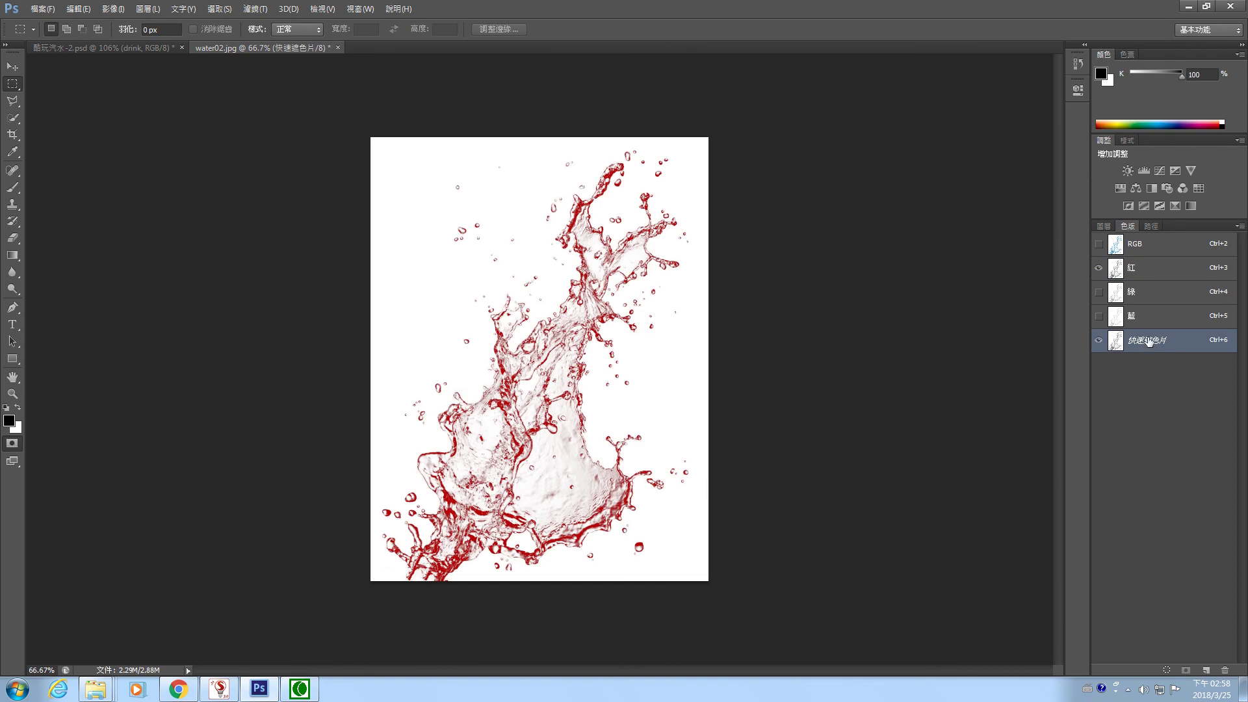
click(1099, 267)
key(x)
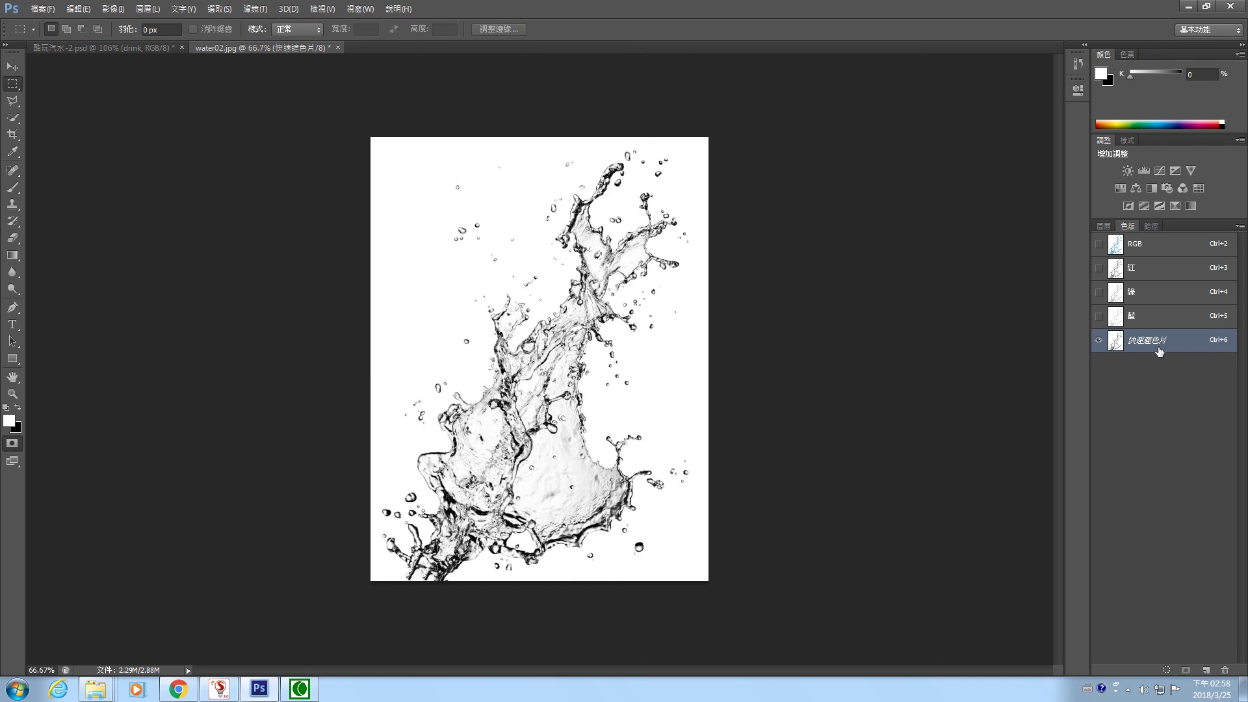
Discard the quick mask, return to the 紅 channel, and deselect
drag(1187, 346, 1224, 670)
click(1170, 268)
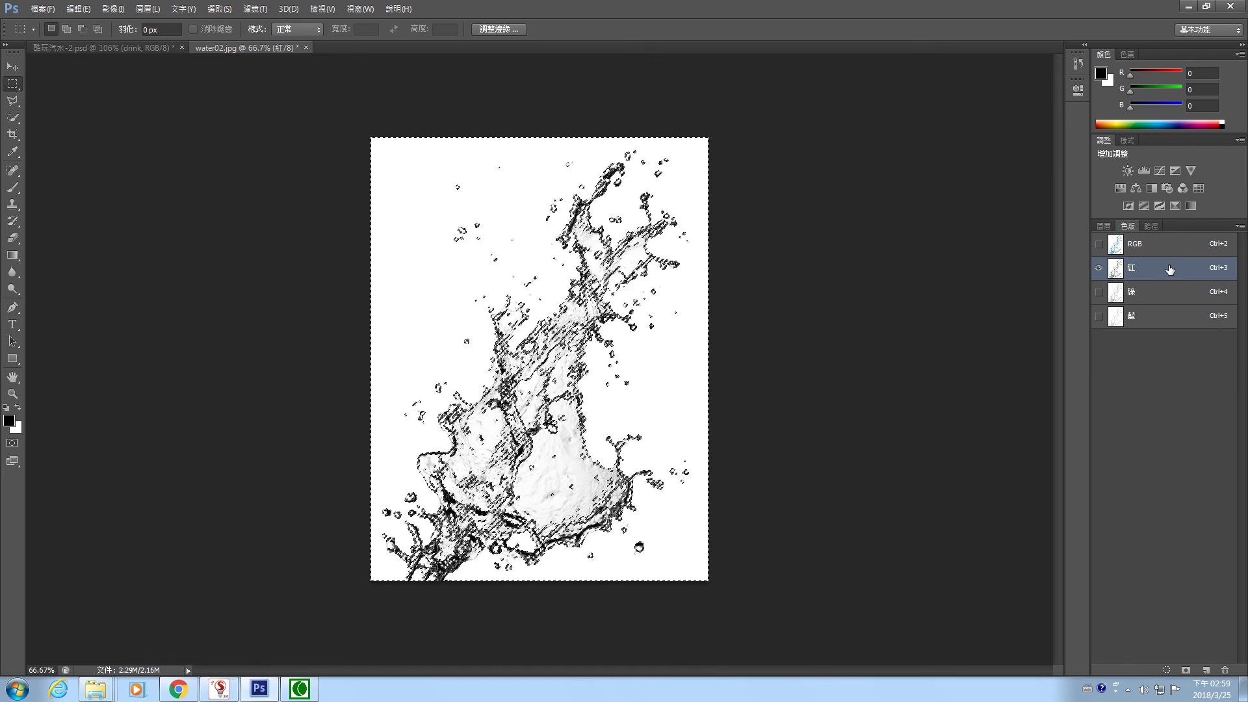
key(ctrl+d)
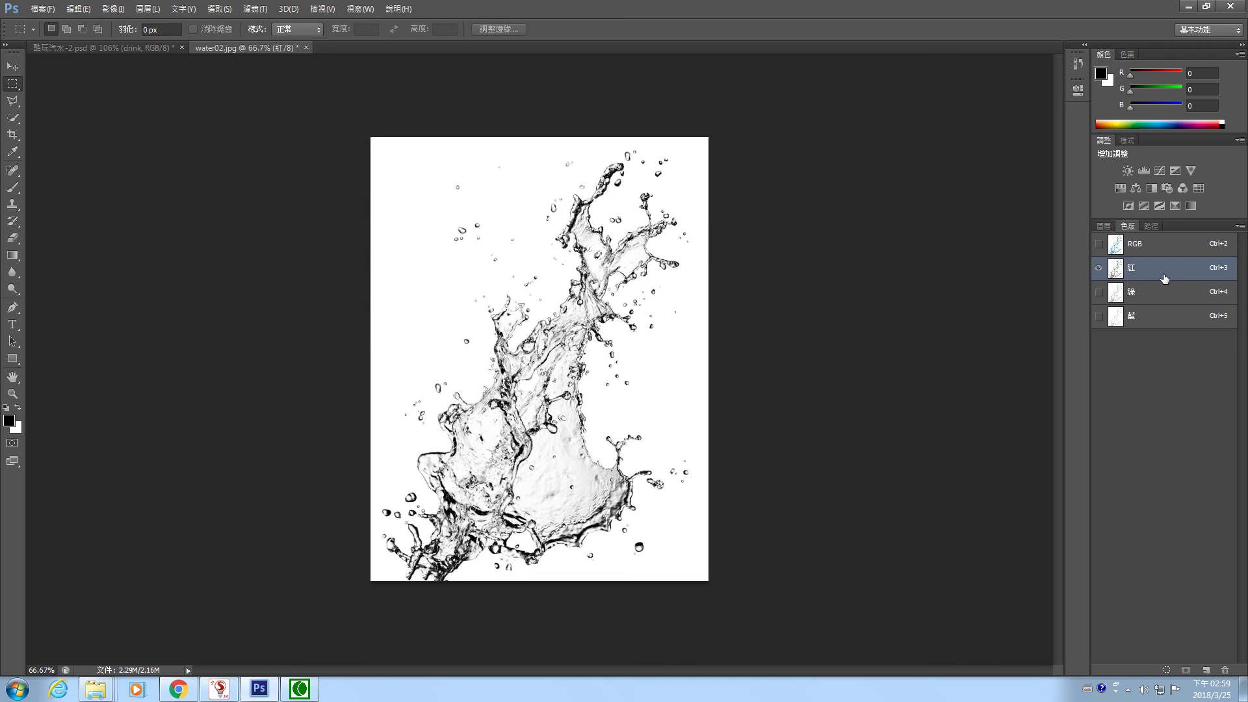
Load the 紅 channel as a selection, display the RGB composite, and invert the selection to isolate the splash
click(1168, 670)
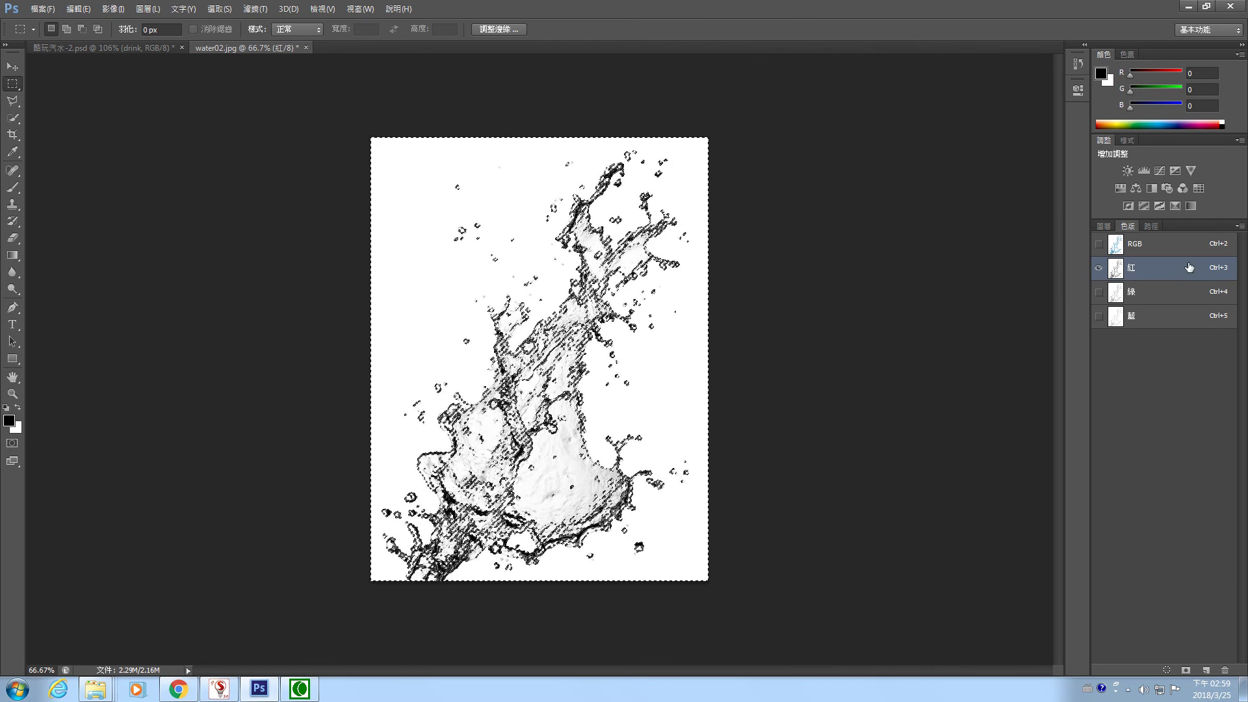
click(1170, 246)
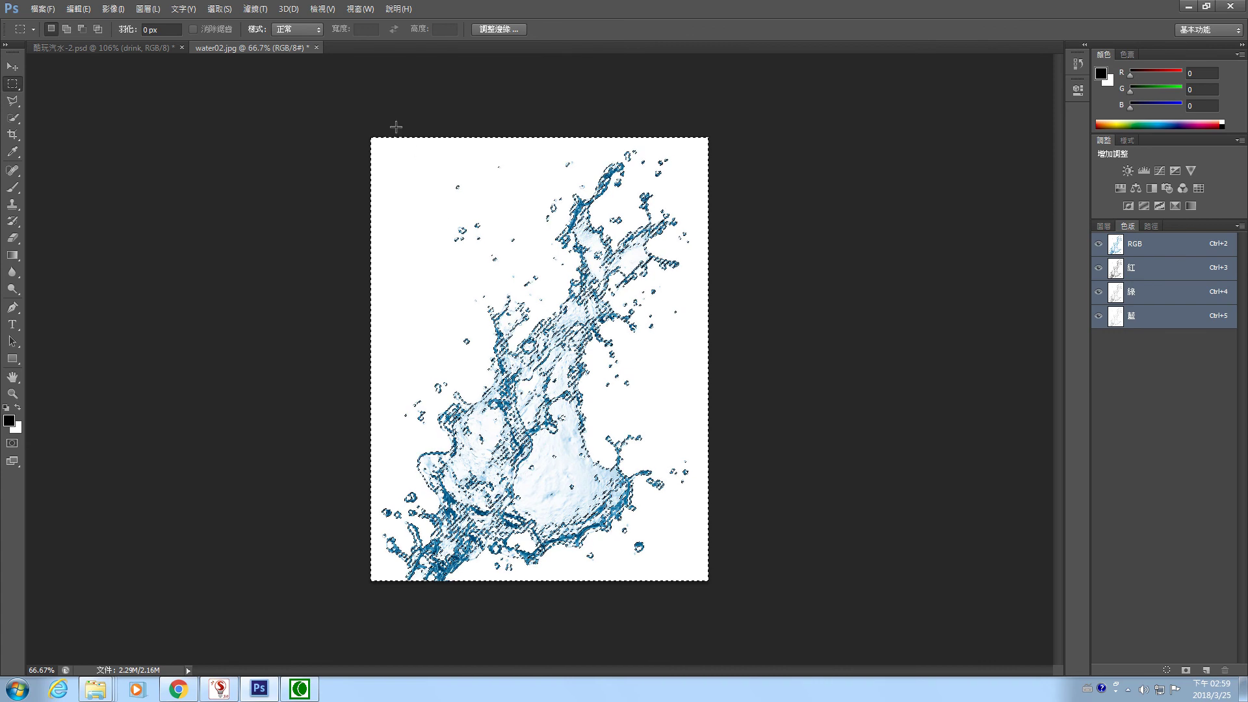
click(220, 9)
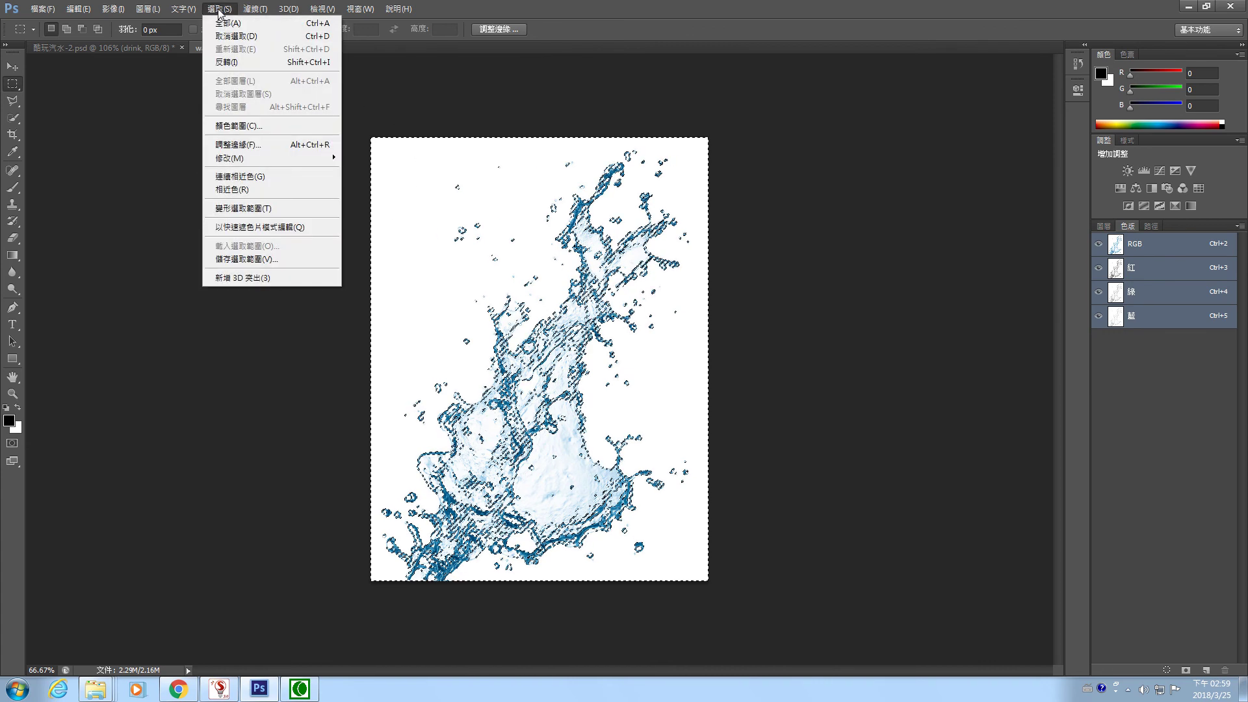
click(229, 62)
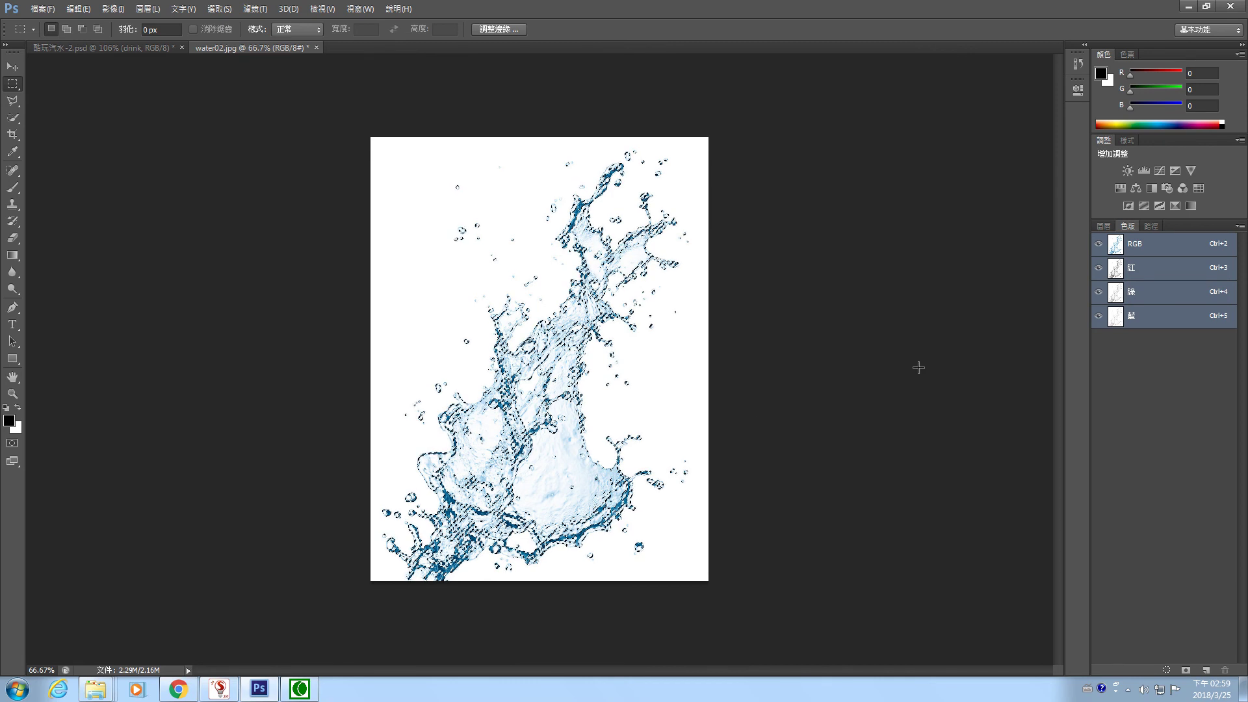
Paste the copied water splash into 酷玩汽水-2.psd as a new layer above the drink layer
click(147, 47)
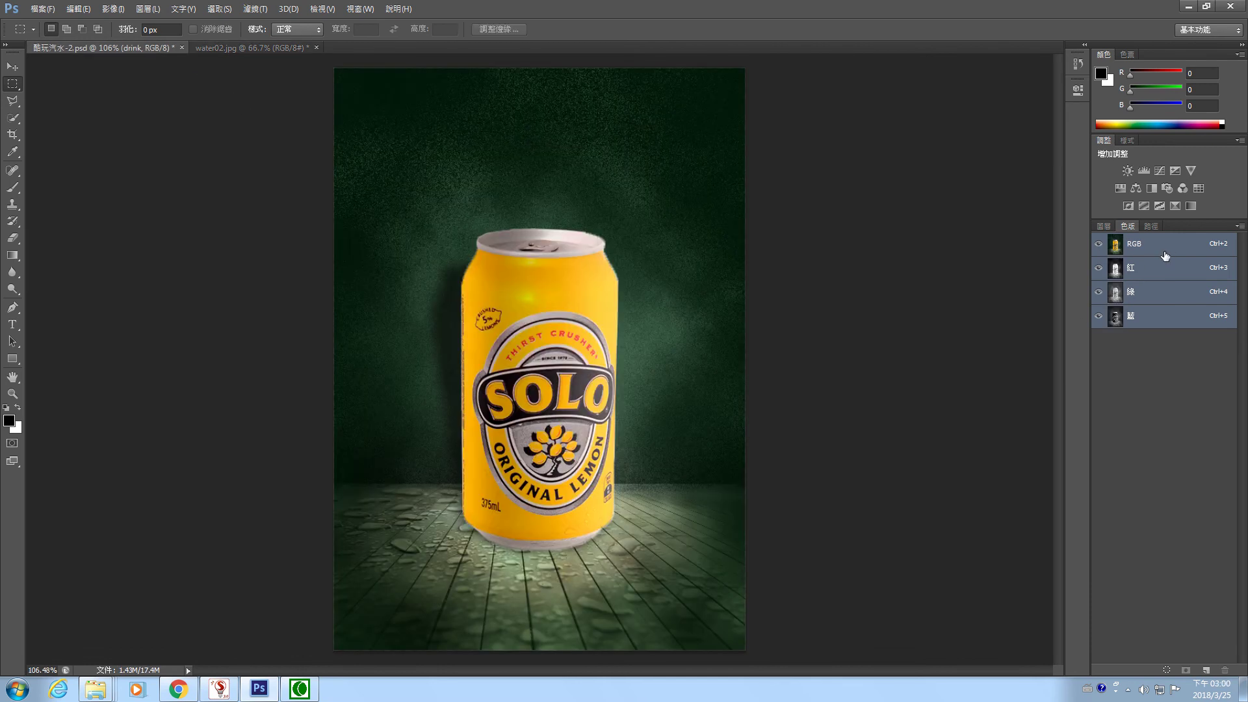
click(1104, 226)
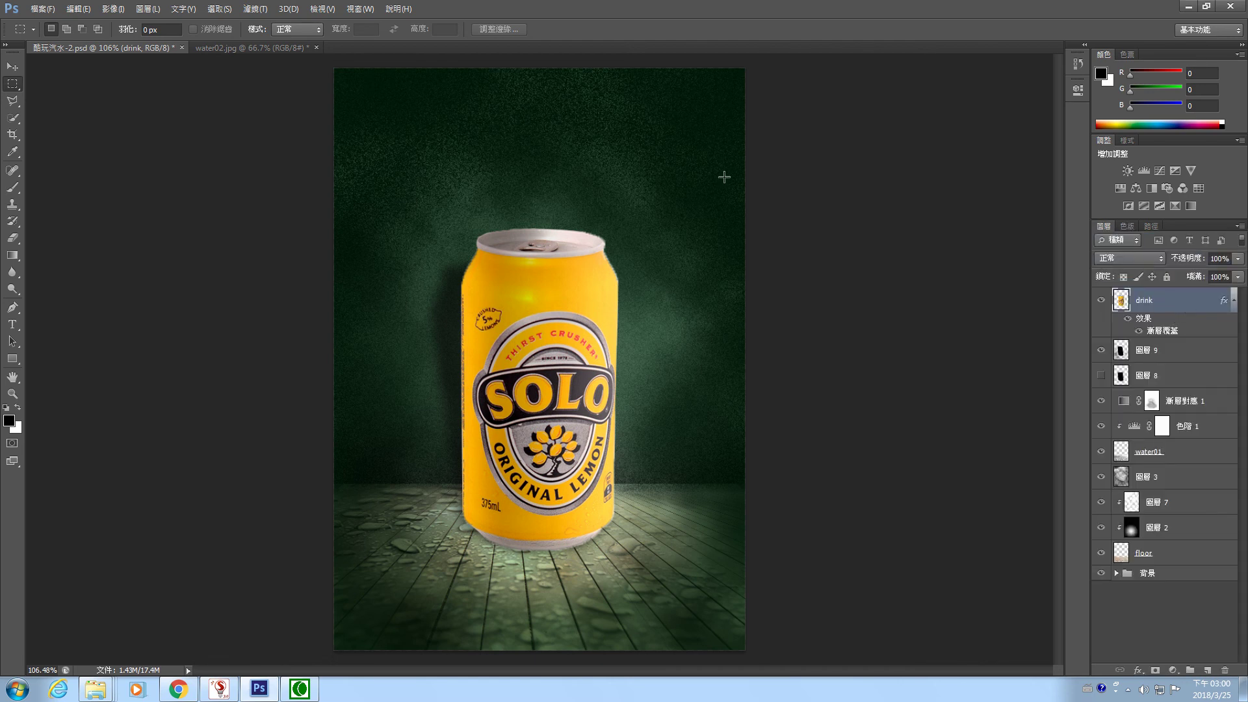
click(74, 9)
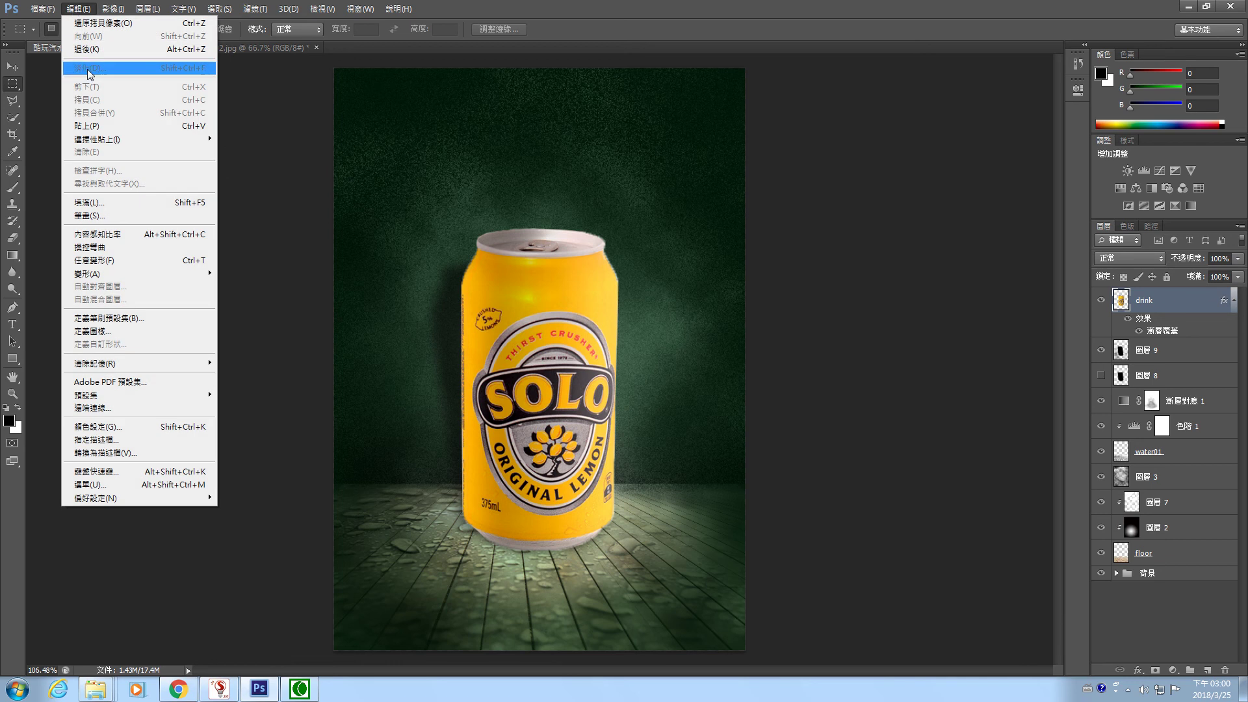
click(88, 126)
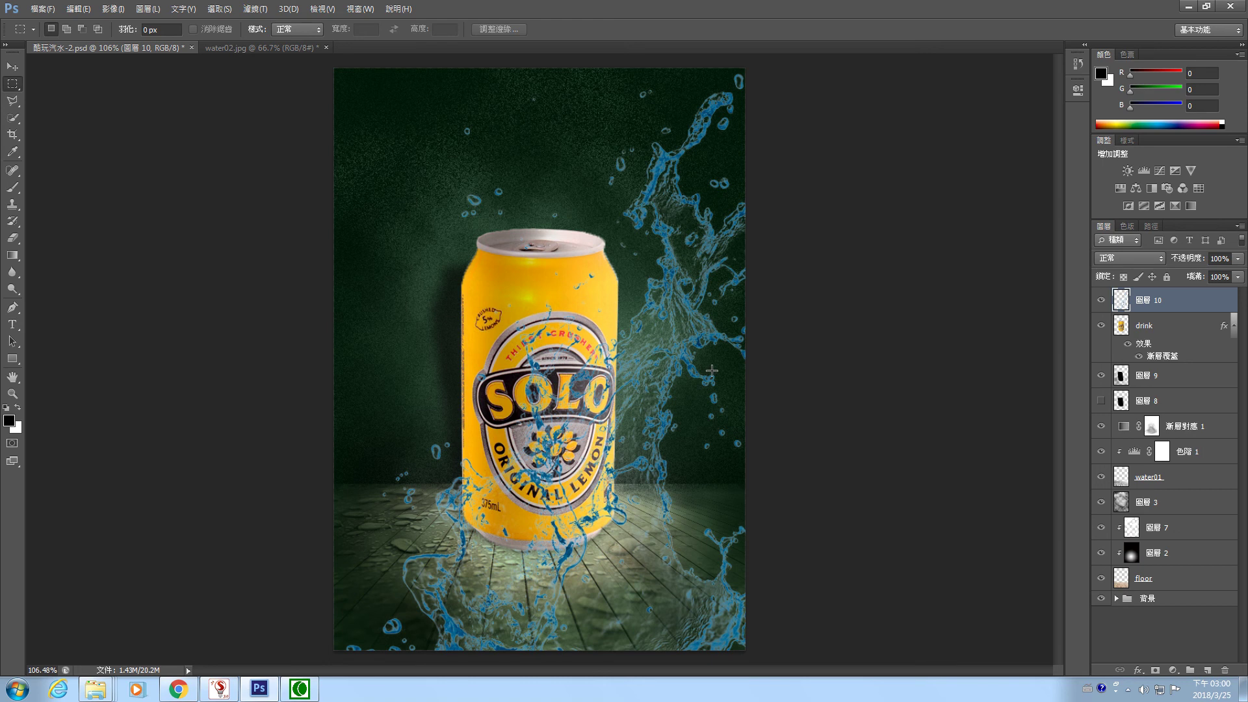
Review the splash selection in water02.jpg's 紅 channel and RGB composite, and return to the poster's layers
click(275, 47)
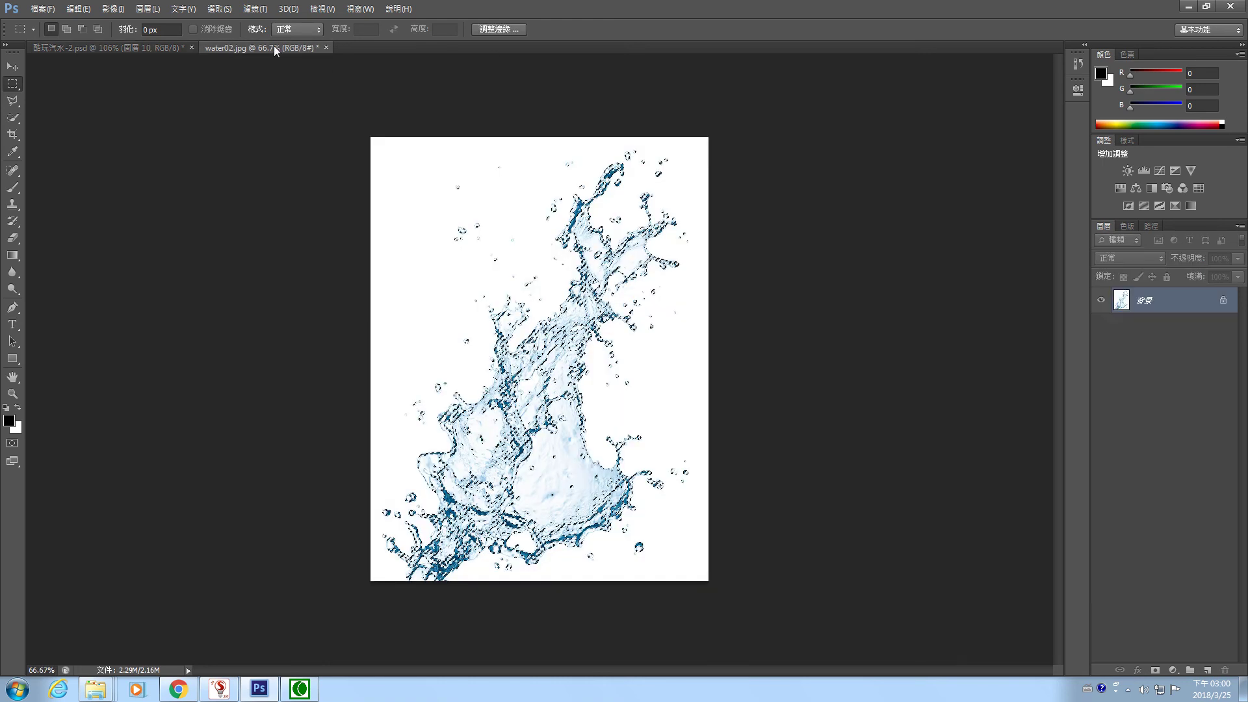
click(1129, 224)
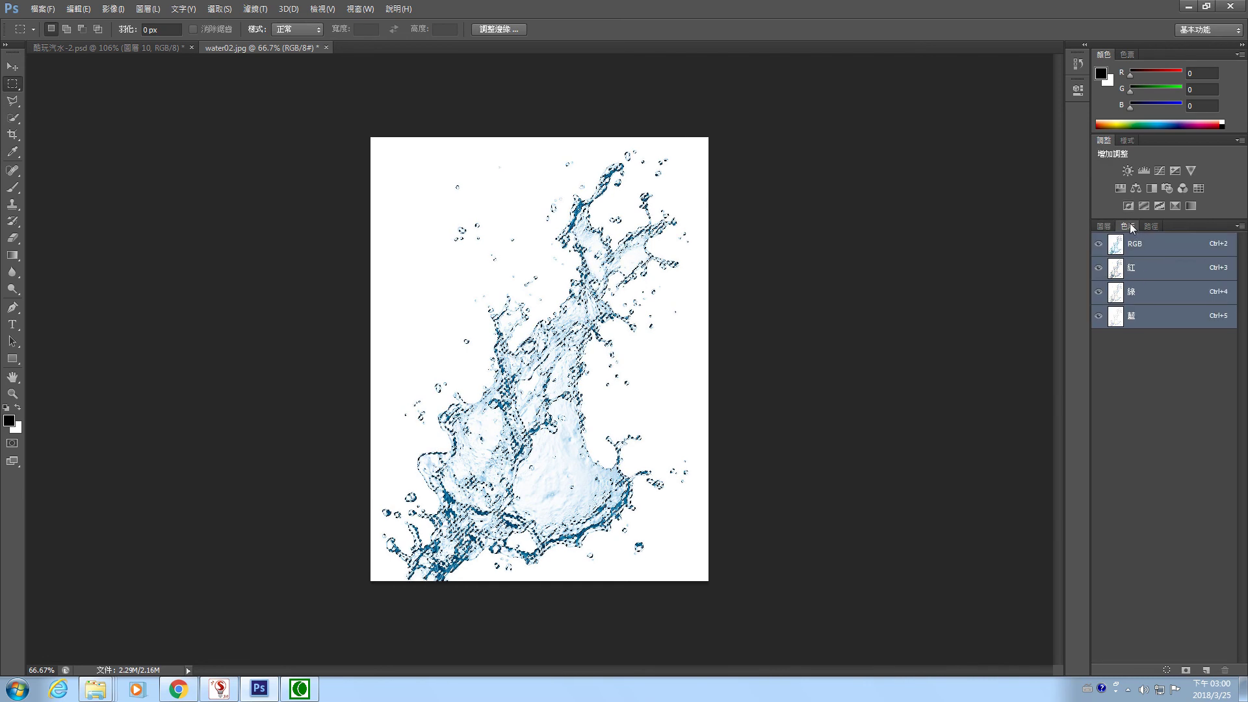
click(1154, 274)
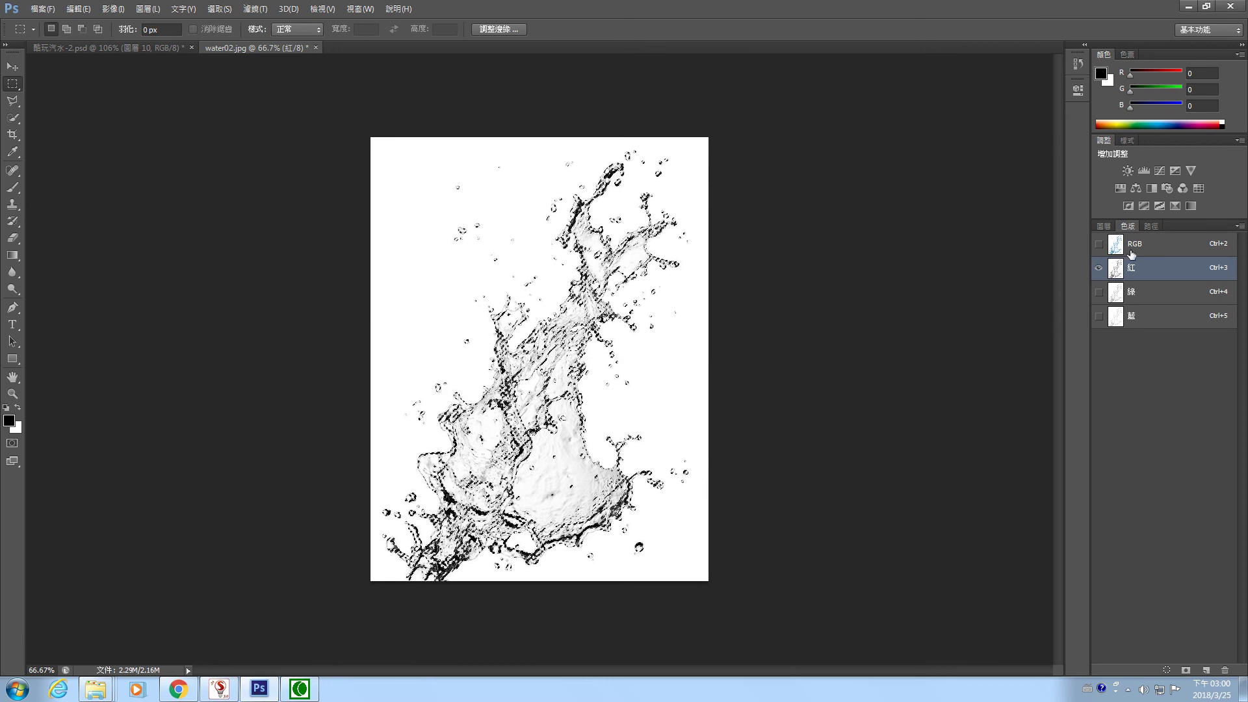
click(1115, 254)
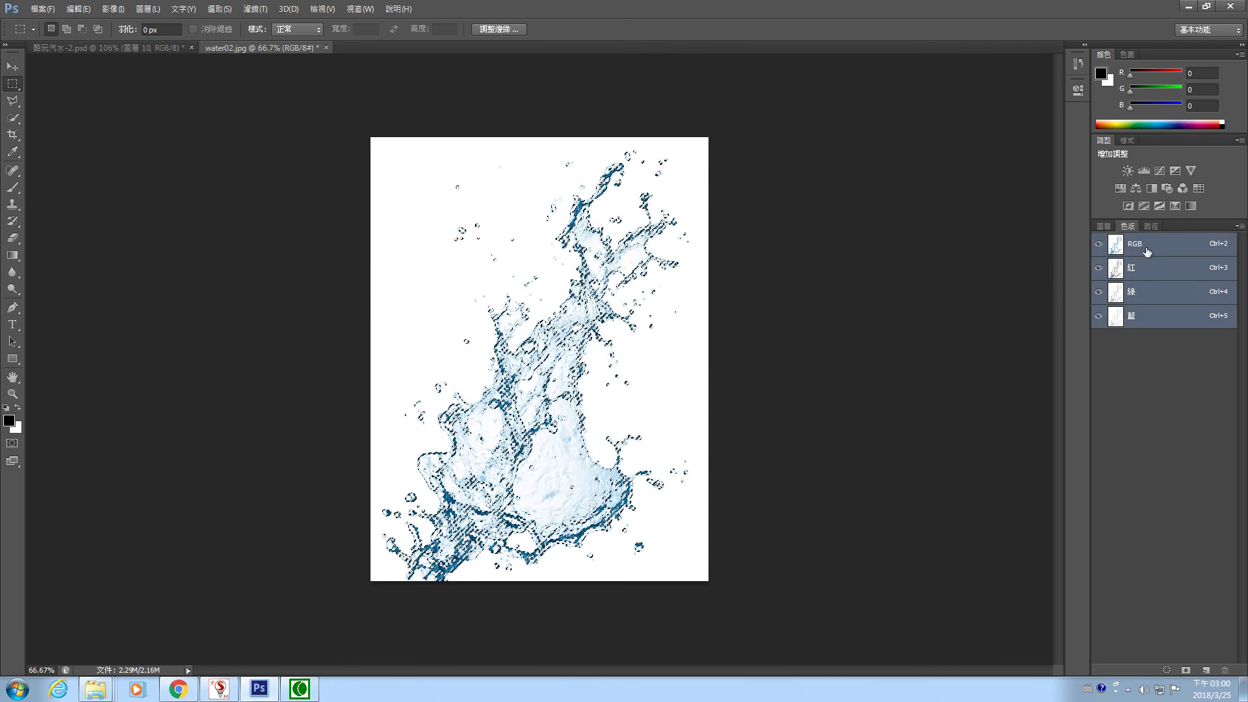
click(154, 46)
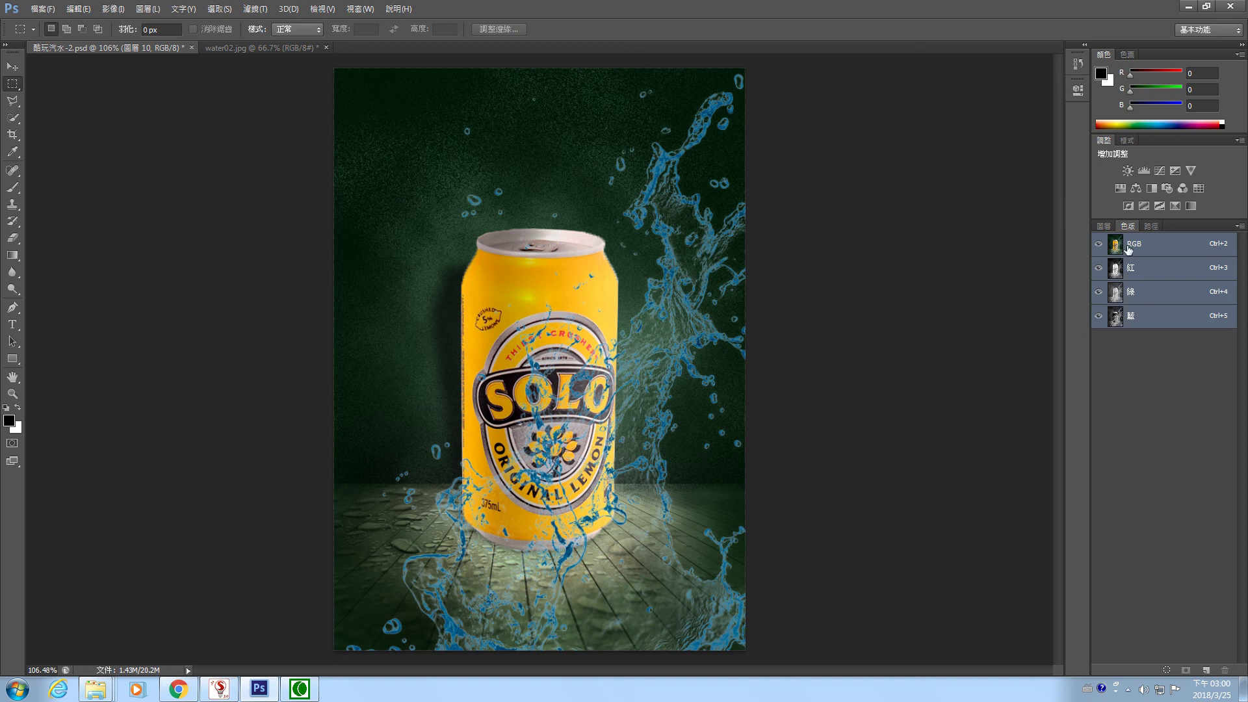
click(1104, 226)
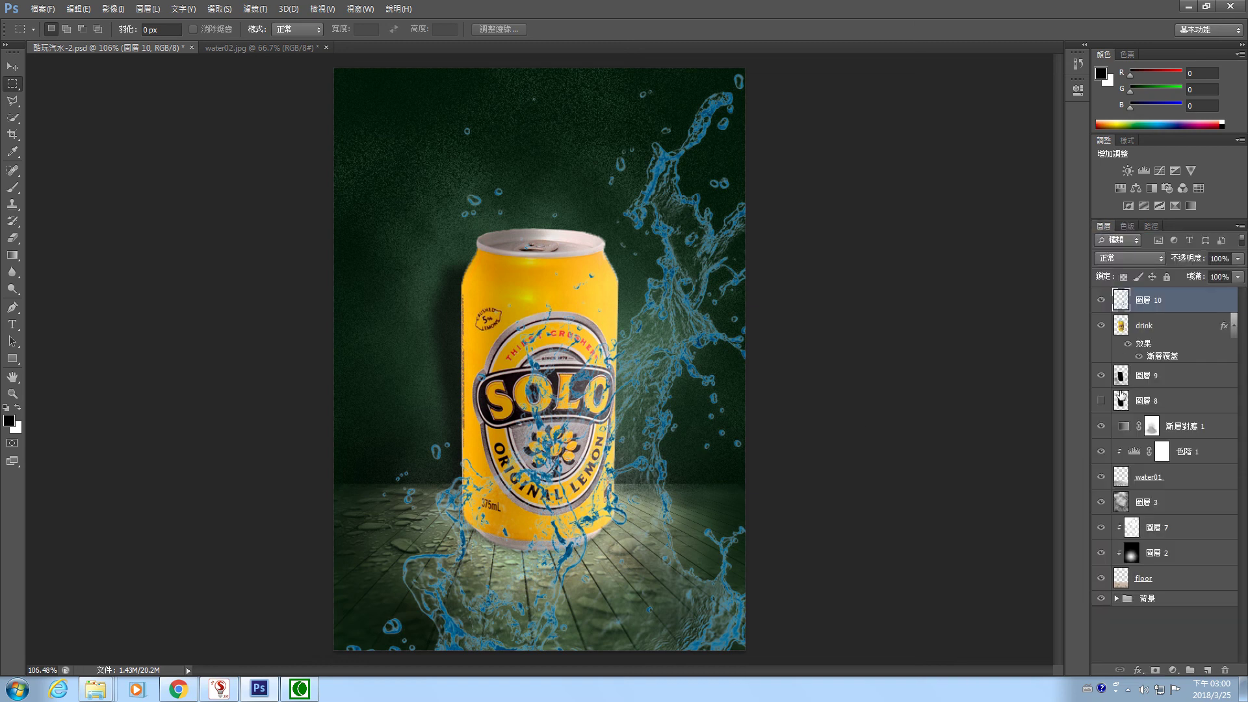
Scale the pasted splash layer to about 68% and position it over the can, rising past the can's upper right
key(ctrl+t)
drag(840, 67, 654, 319)
drag(572, 409, 632, 229)
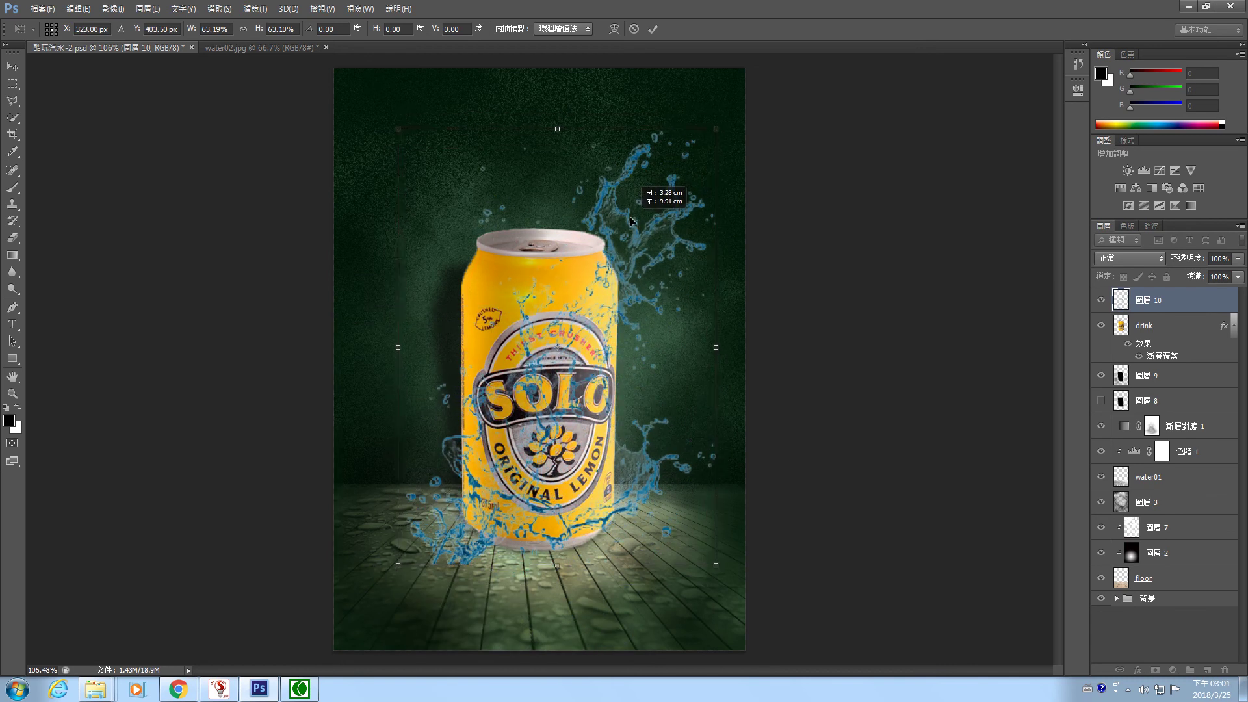
drag(715, 129, 734, 92)
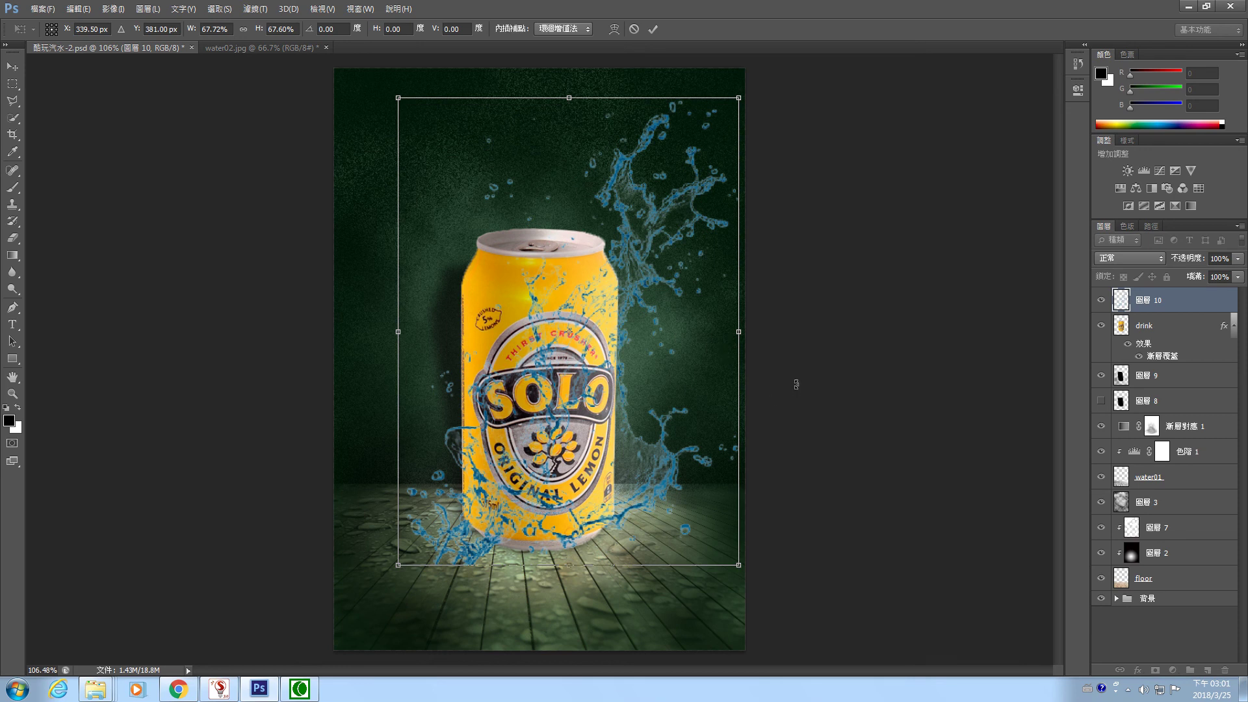
click(653, 29)
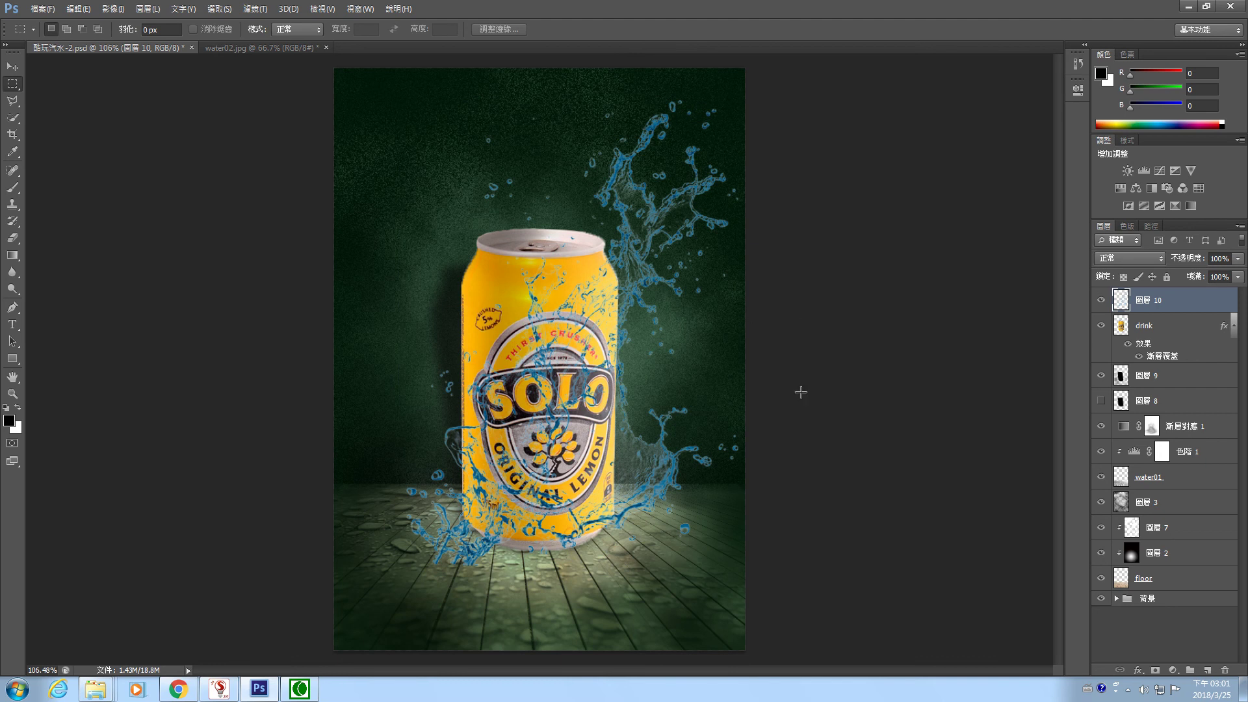
Deselect the splash in water02.jpg, load the 紅 channel as a fresh selection, and display the RGB composite
click(256, 49)
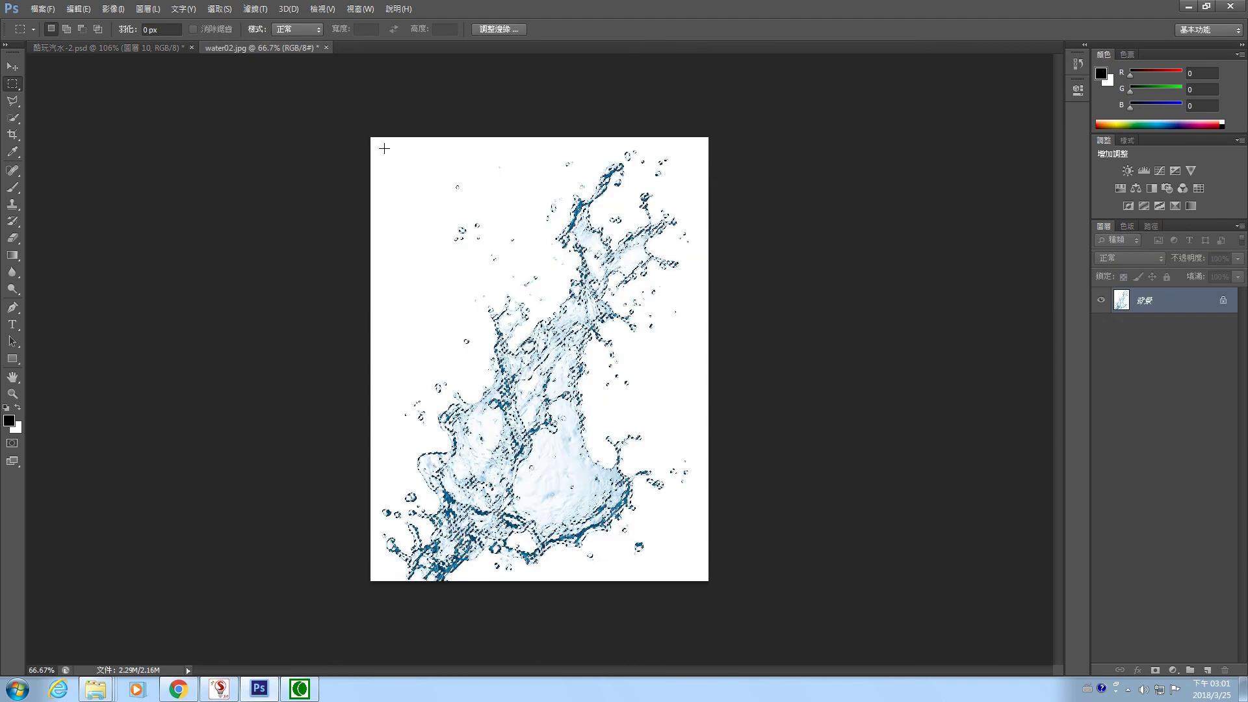
key(ctrl+d)
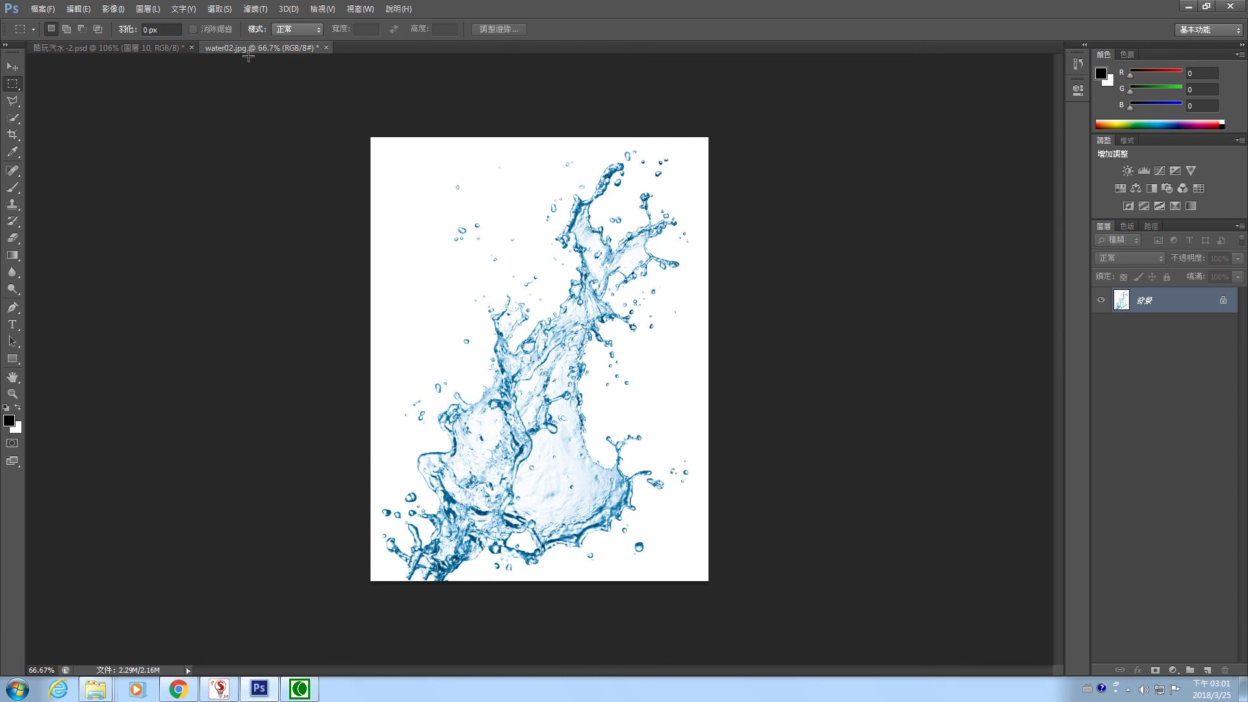
click(1131, 225)
click(1161, 272)
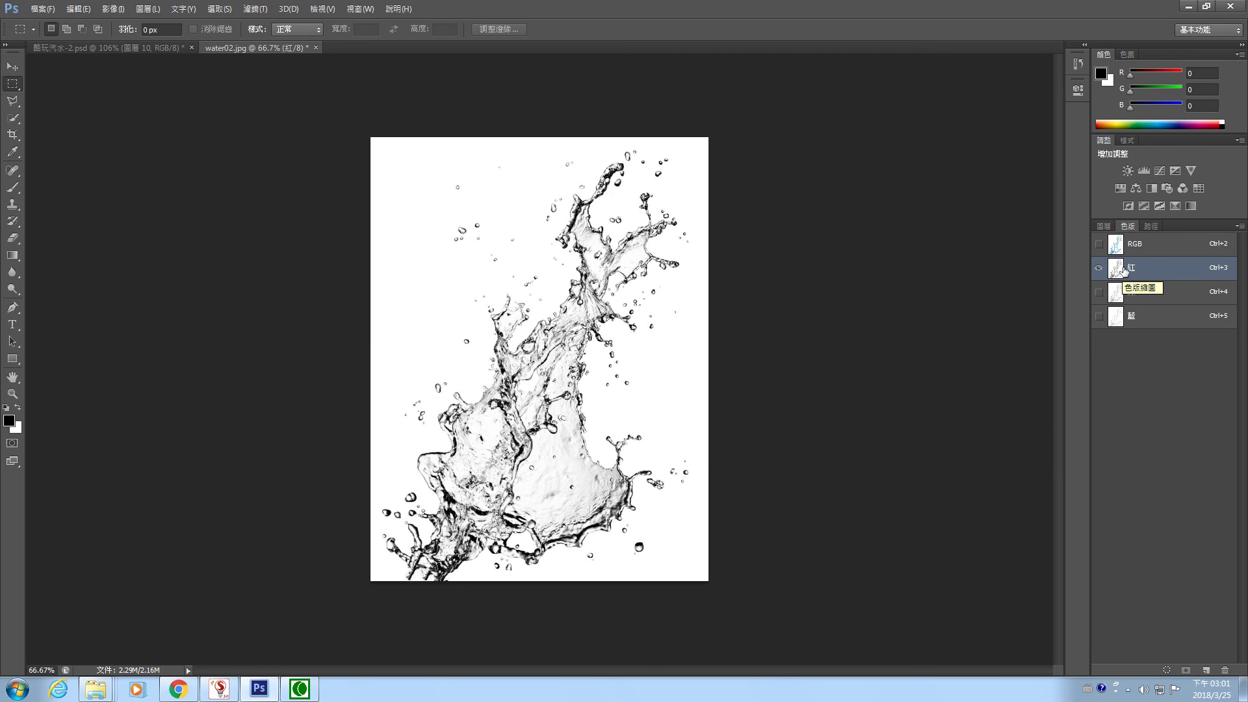
click(1167, 671)
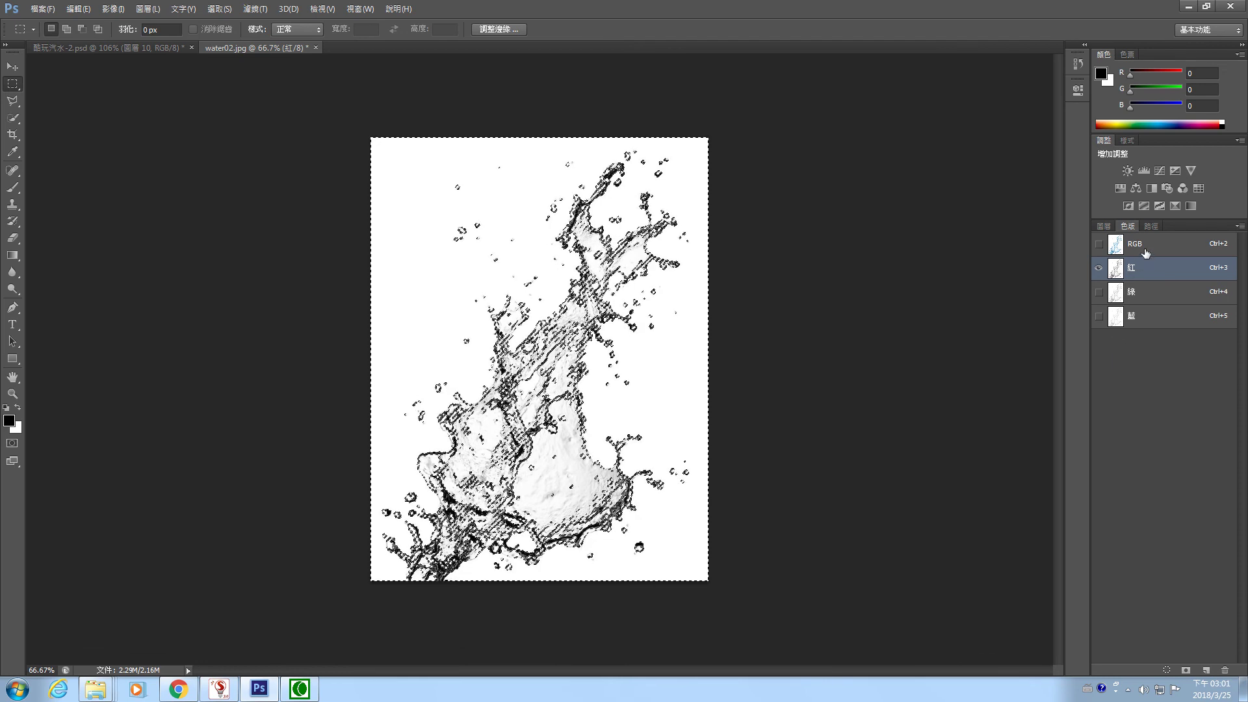
click(1161, 251)
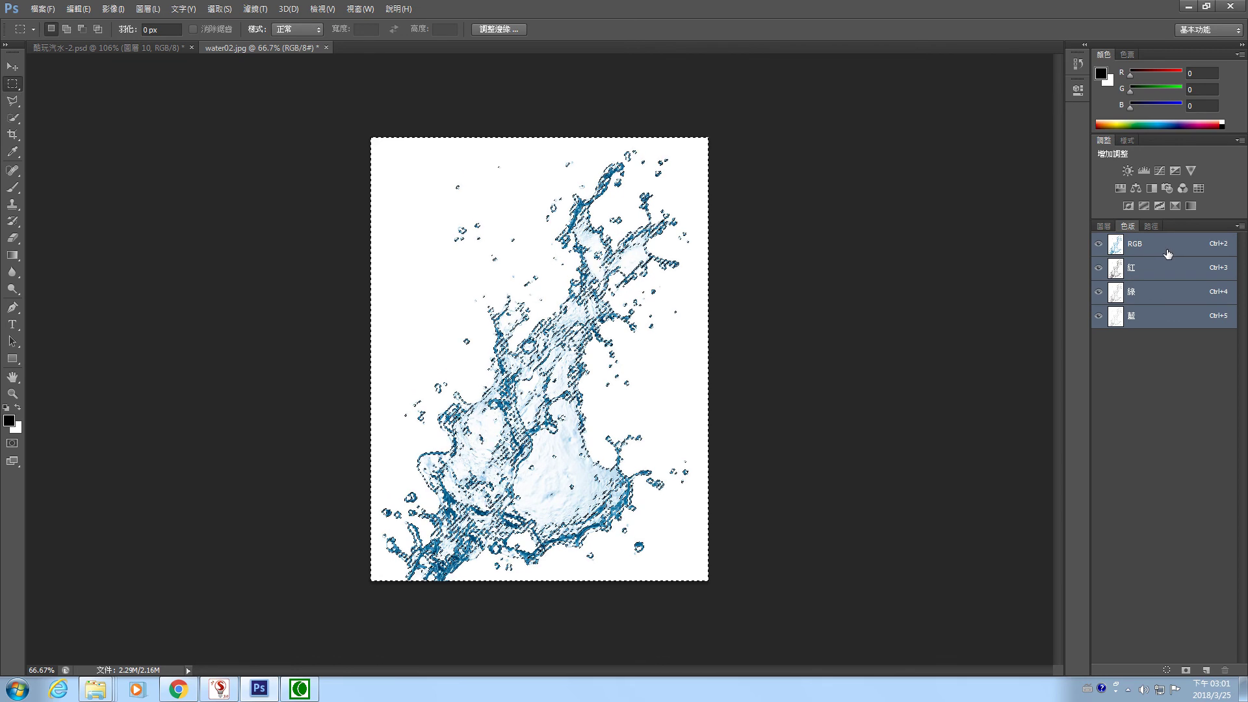
Invert the 紅 channel selection in water02.jpg so it covers the splash, and return to the layers of 酷玩汽水-2.psd
click(227, 16)
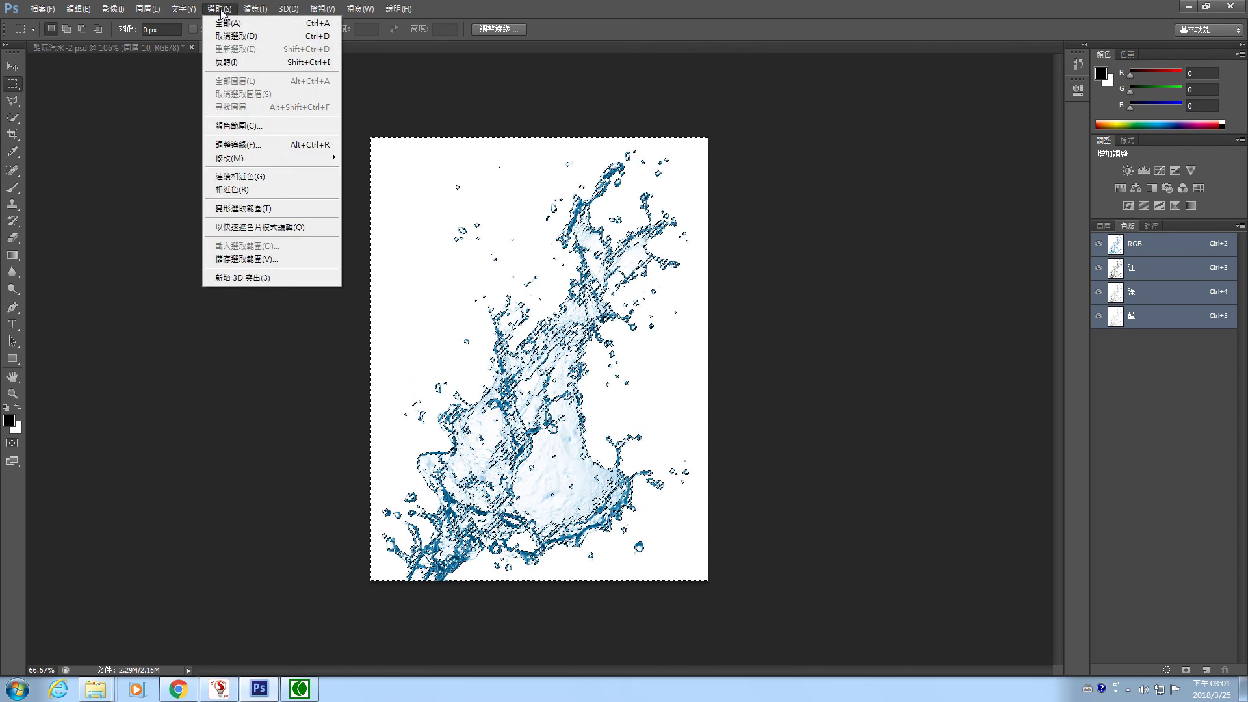
click(232, 61)
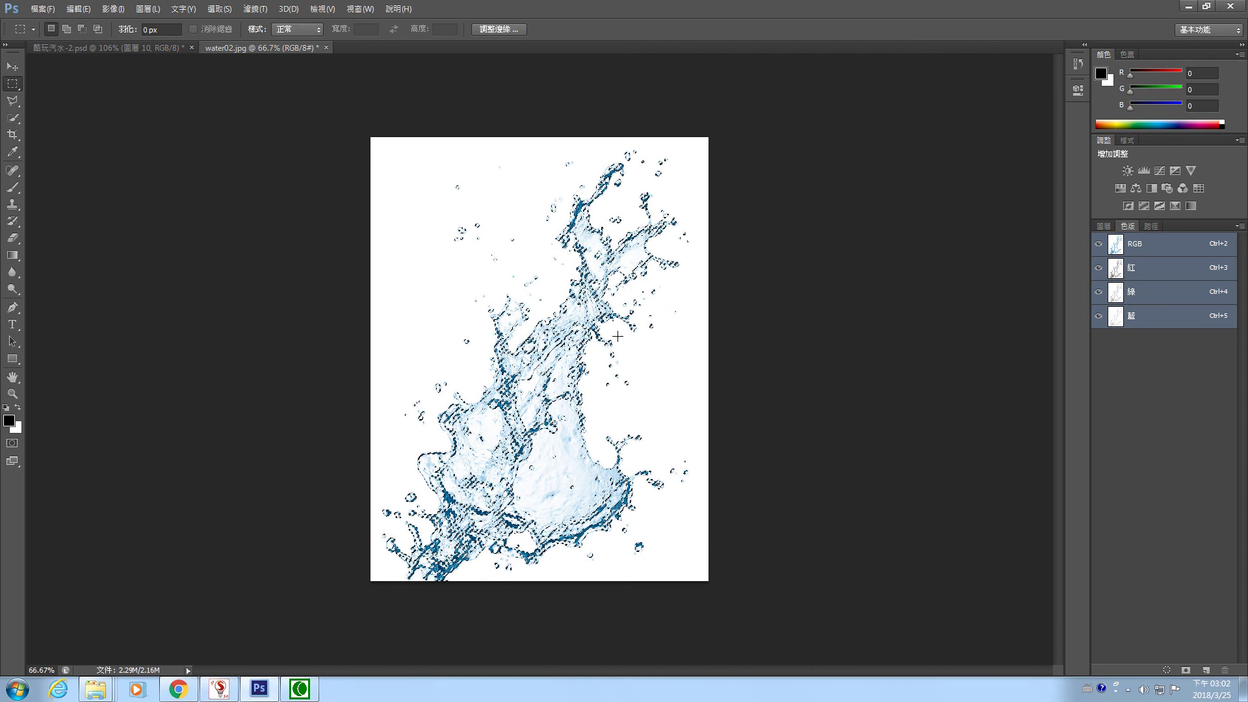
click(134, 47)
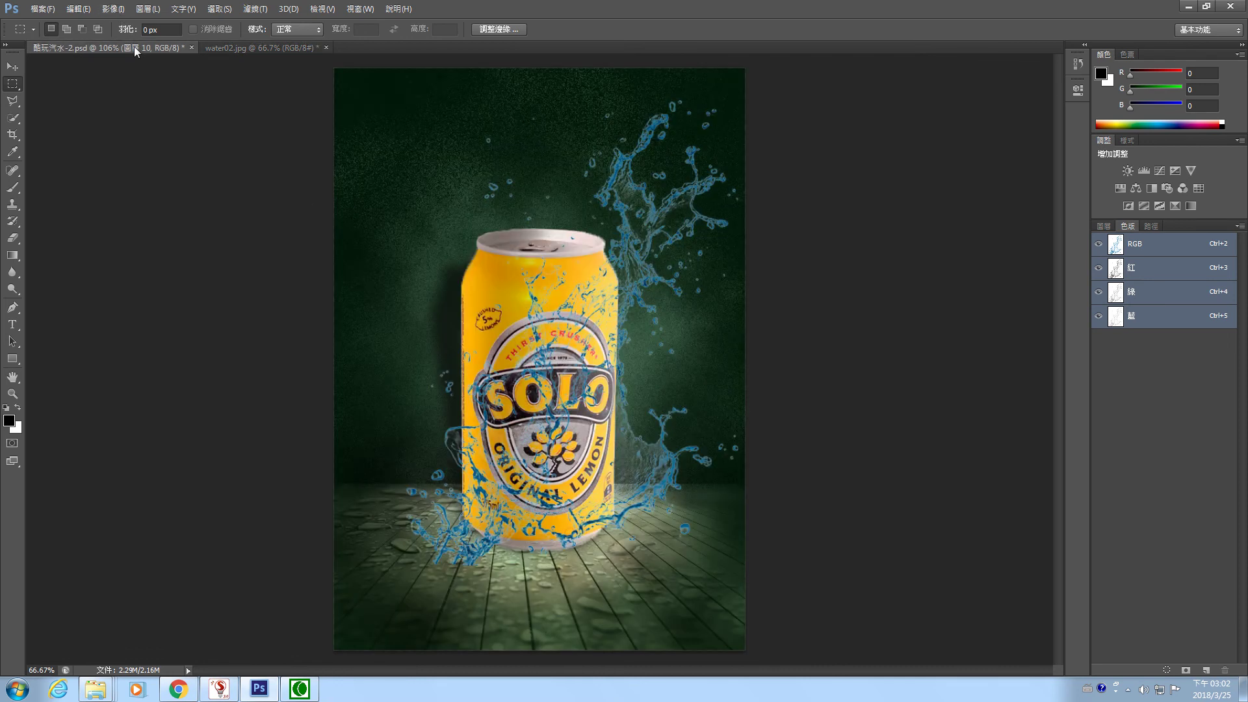
click(1104, 227)
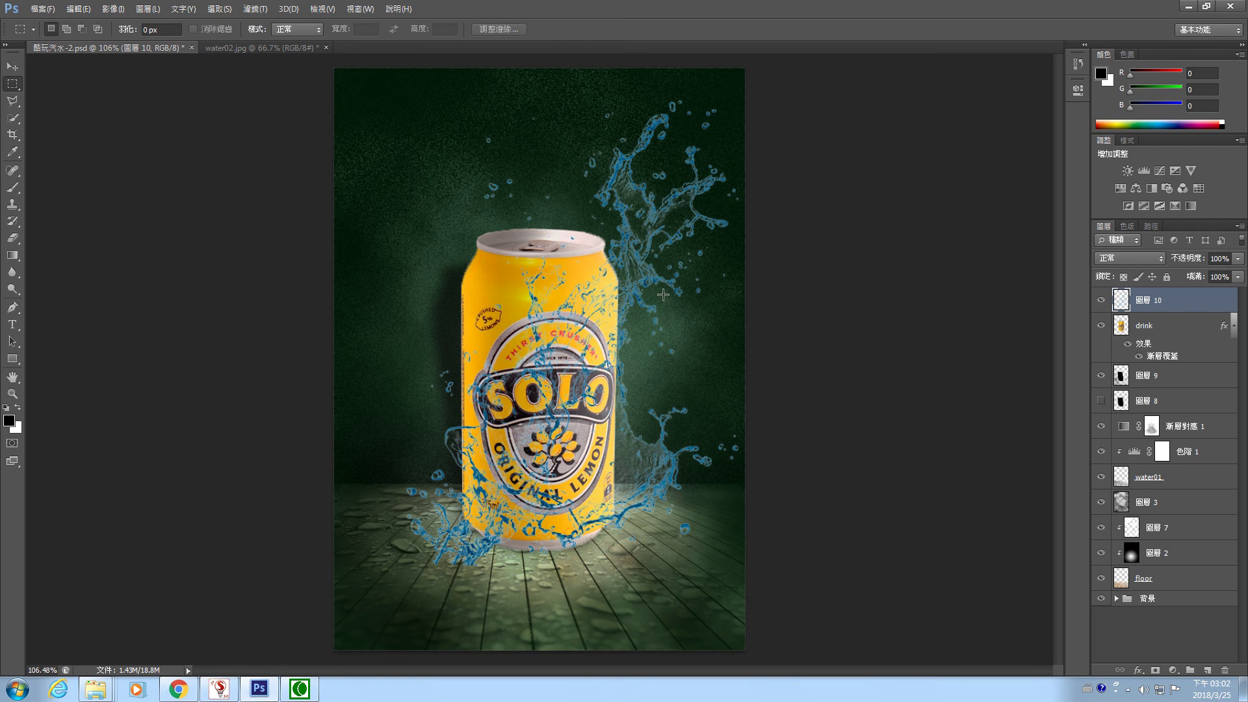
Place the water02 image from the desktop above 圖層 10 at its default size and set its blend mode to 色彩增值
click(43, 8)
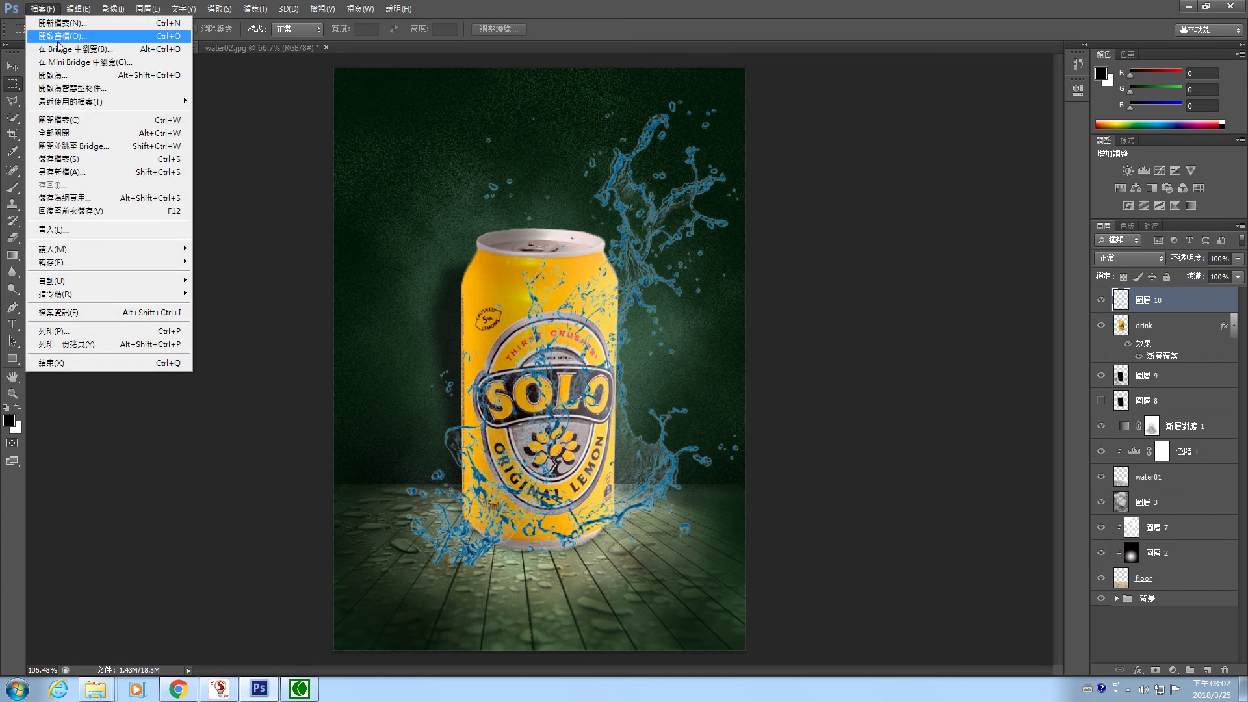
click(75, 230)
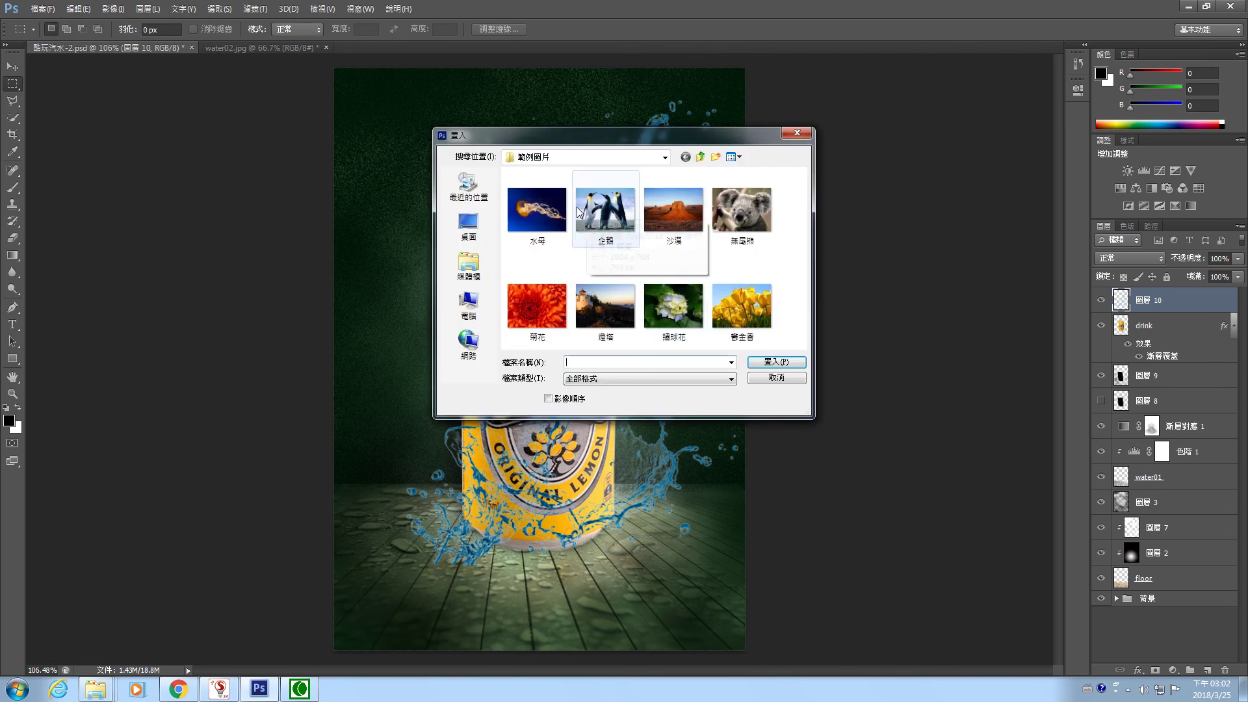
click(468, 224)
drag(801, 192, 802, 330)
click(576, 328)
click(785, 362)
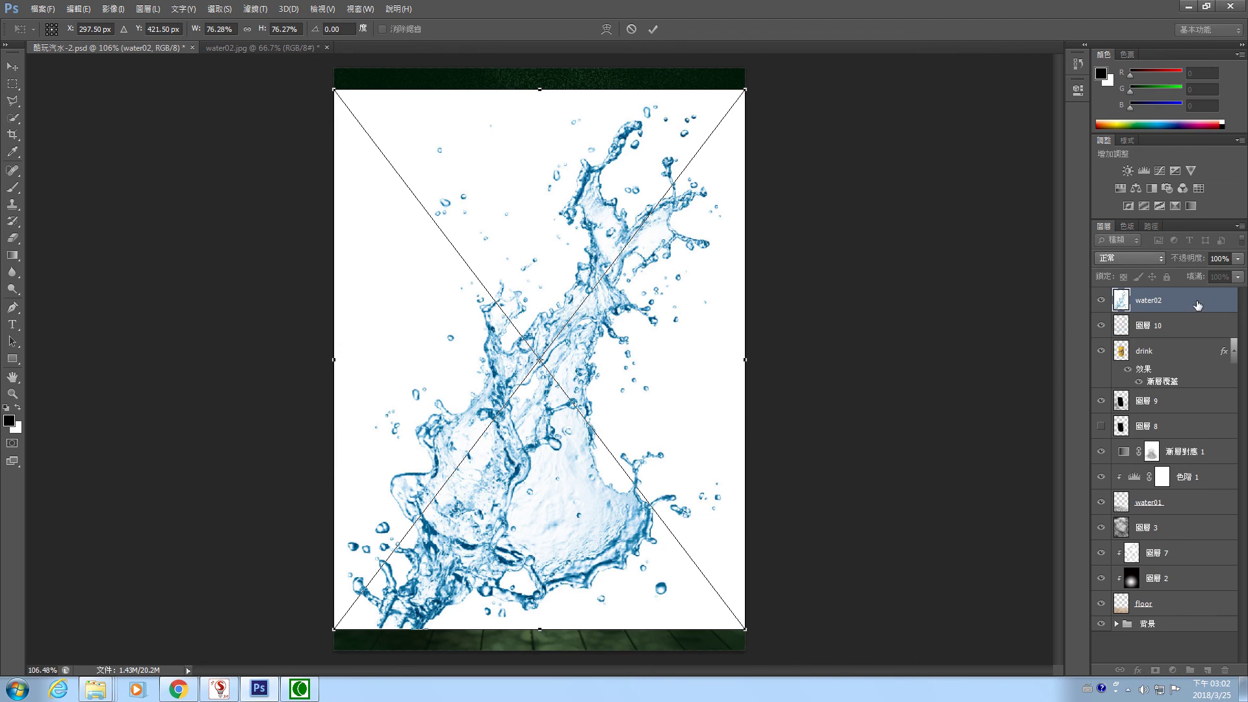
click(653, 29)
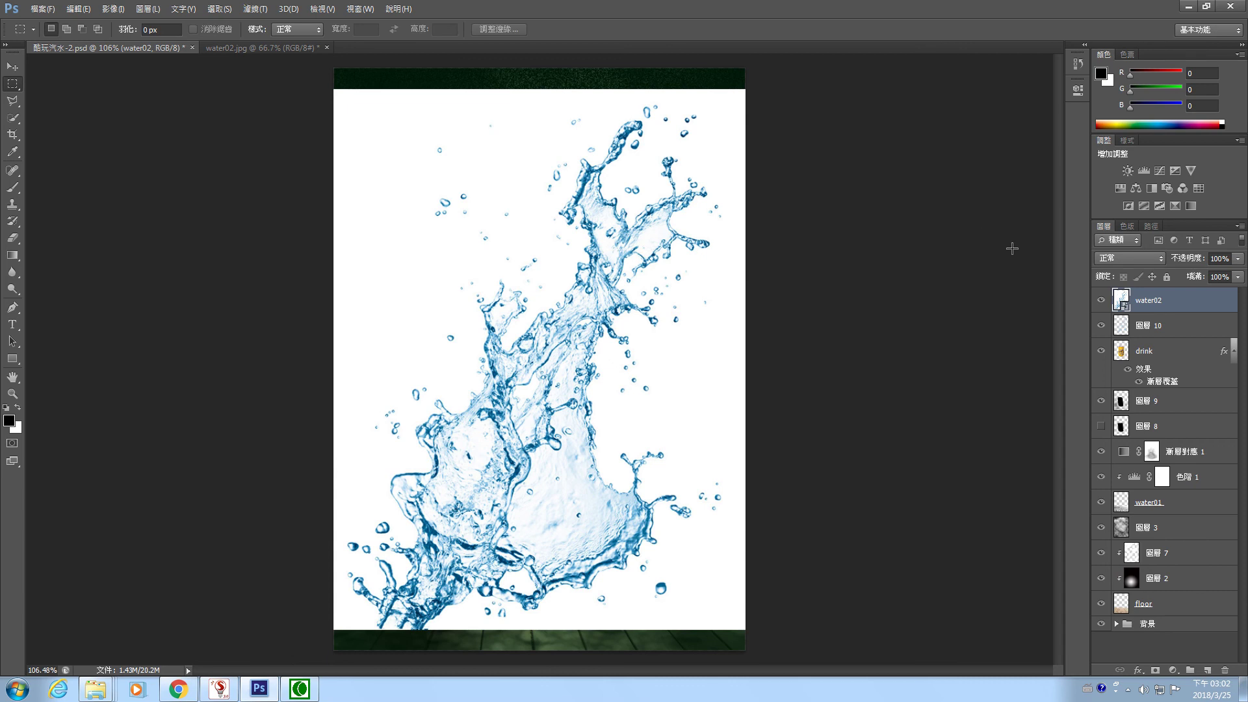
click(1157, 260)
click(1149, 297)
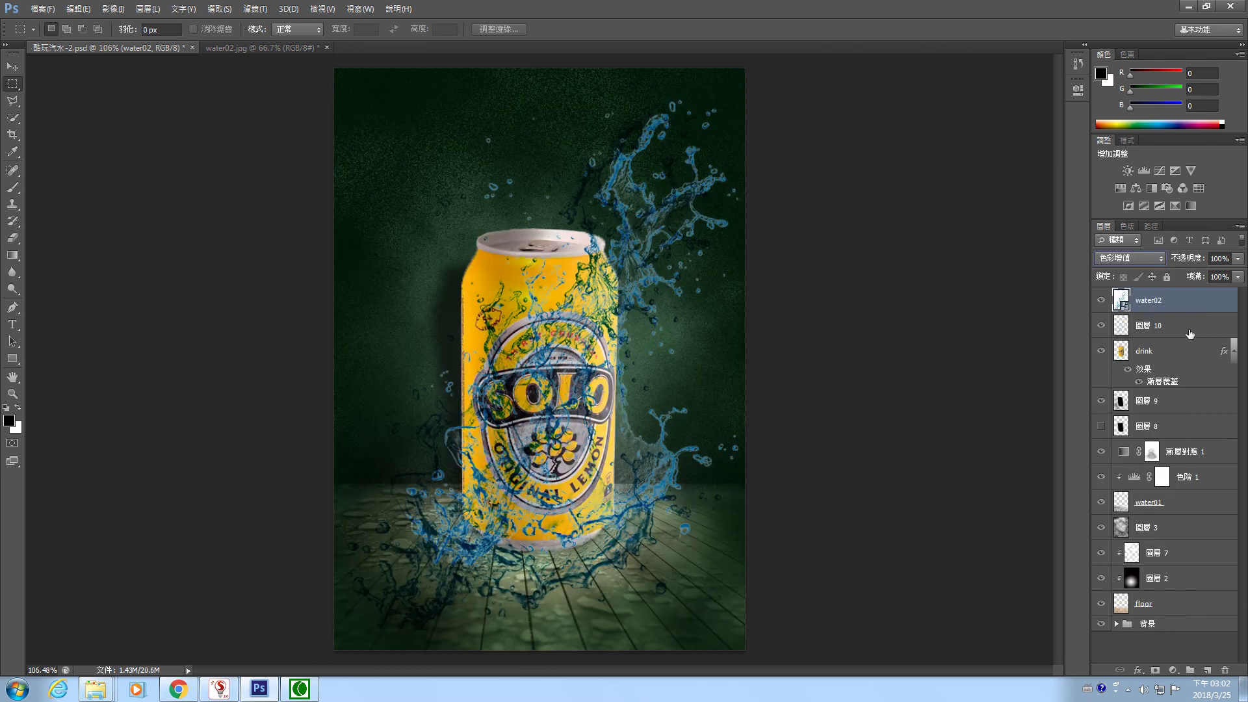
Compare the water02 and 圖層 10 splashes by toggling their visibility, leaving only water02 shown and selected
click(1101, 325)
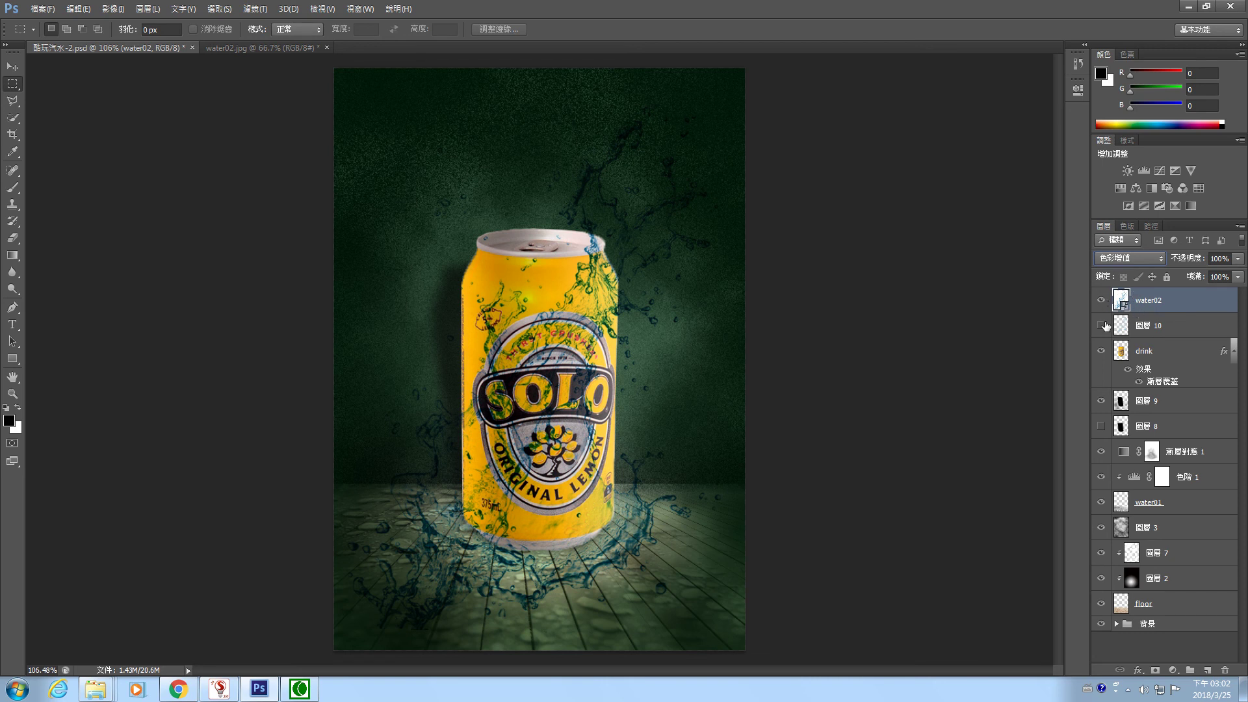
click(1101, 300)
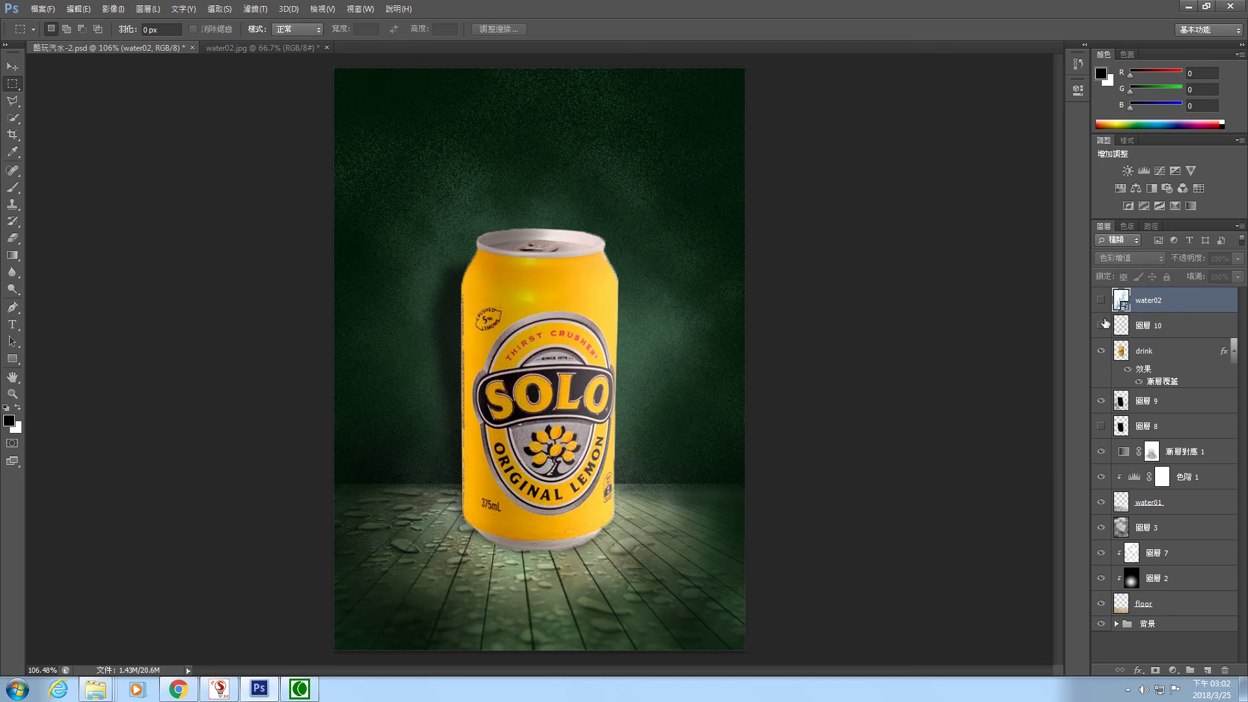
click(1101, 326)
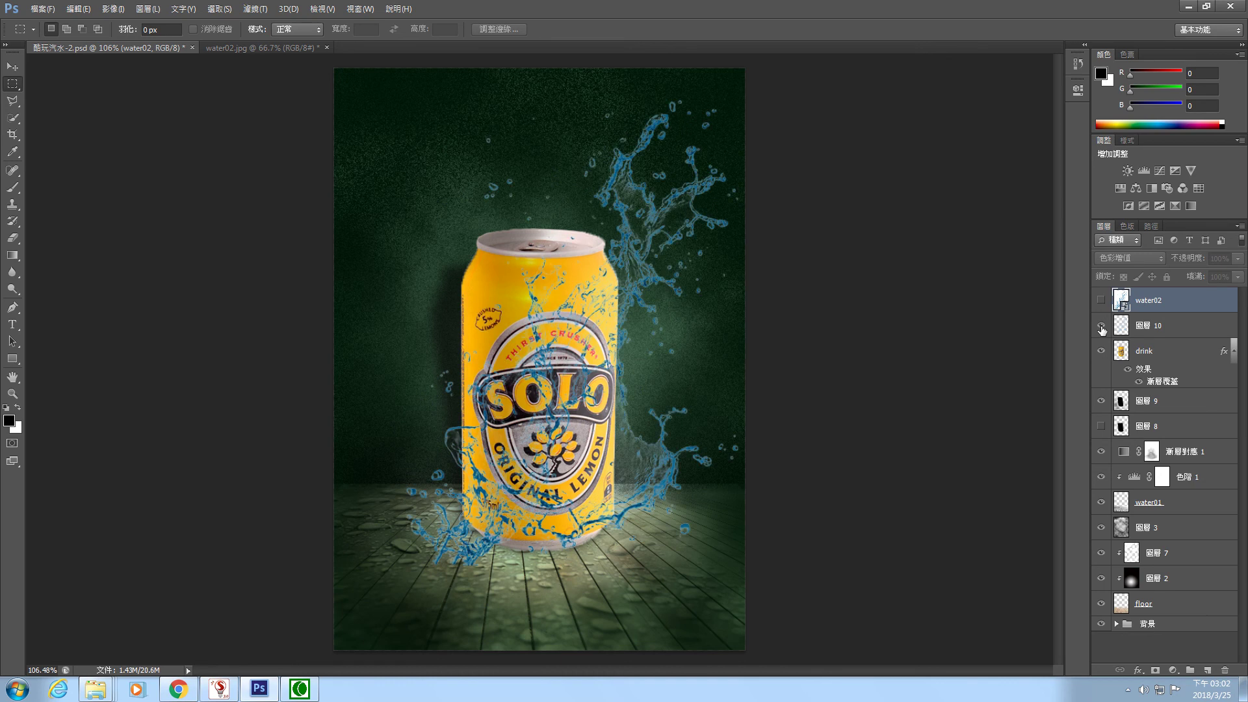
click(1135, 332)
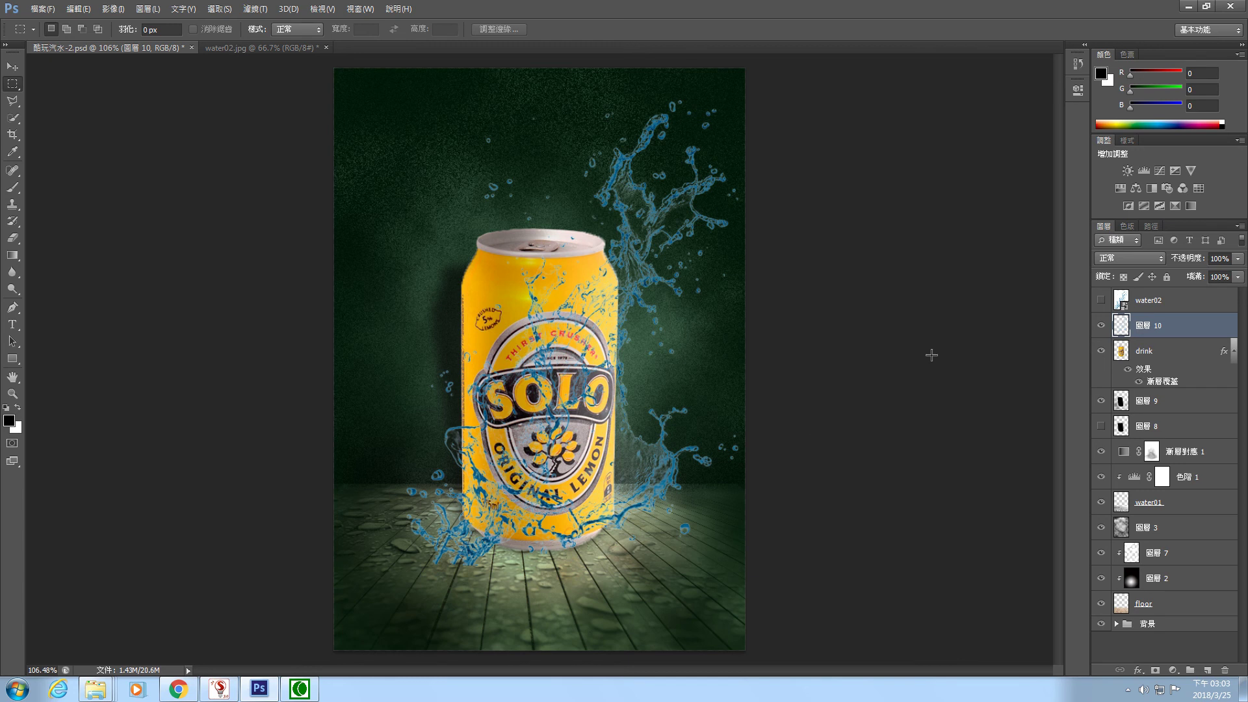
click(1101, 325)
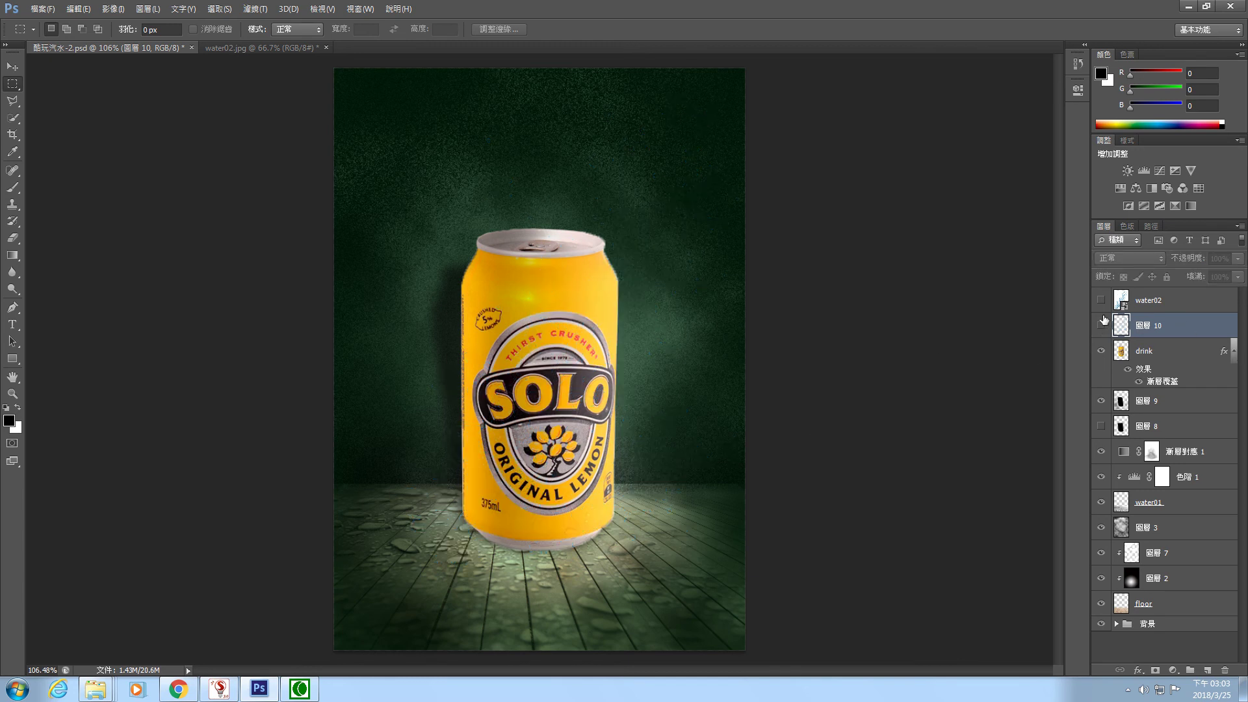
click(1102, 301)
click(1173, 304)
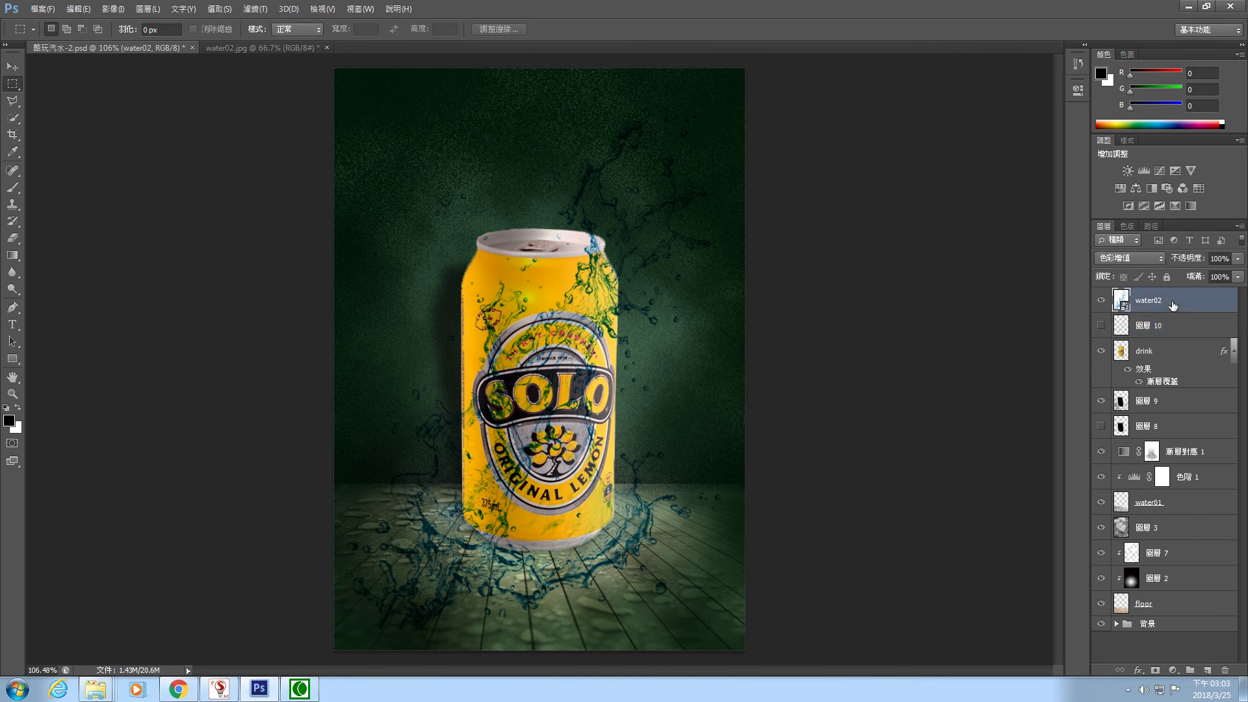
Try blend modes on water02 from 加深顏色 and 線性加深 through 實色疊印混合, and hide it in favour of 圖層 10
click(1144, 257)
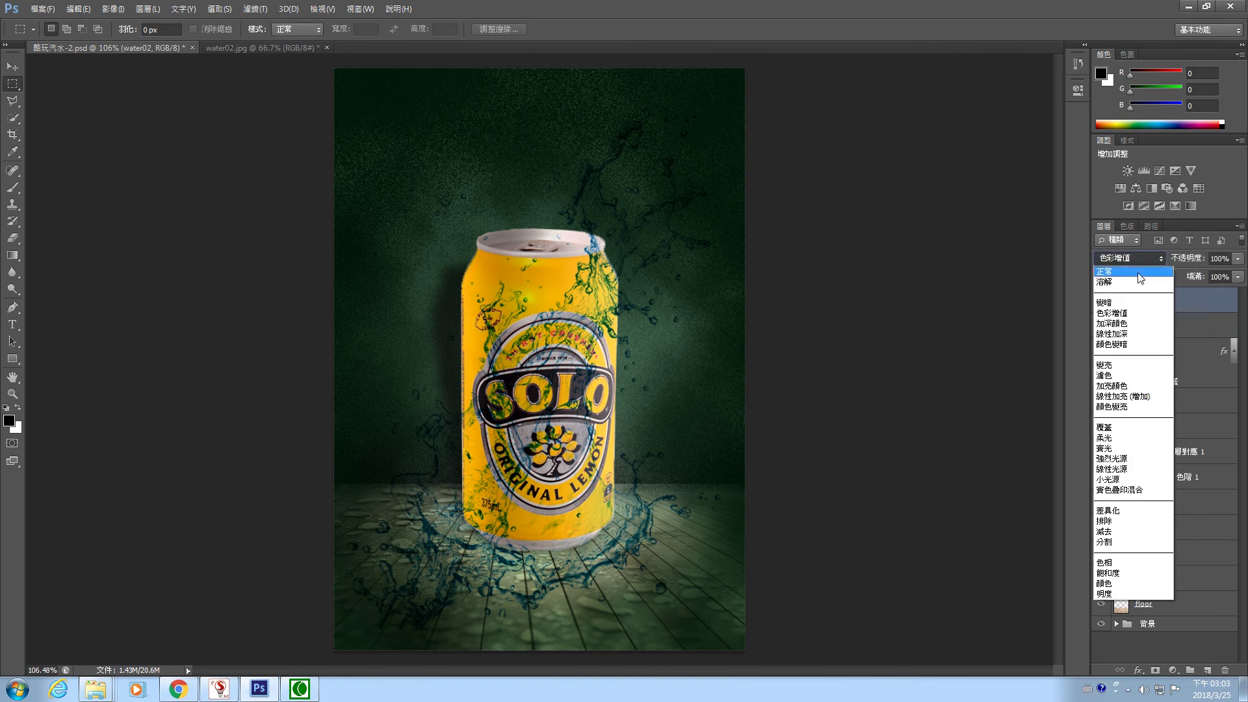
click(1119, 322)
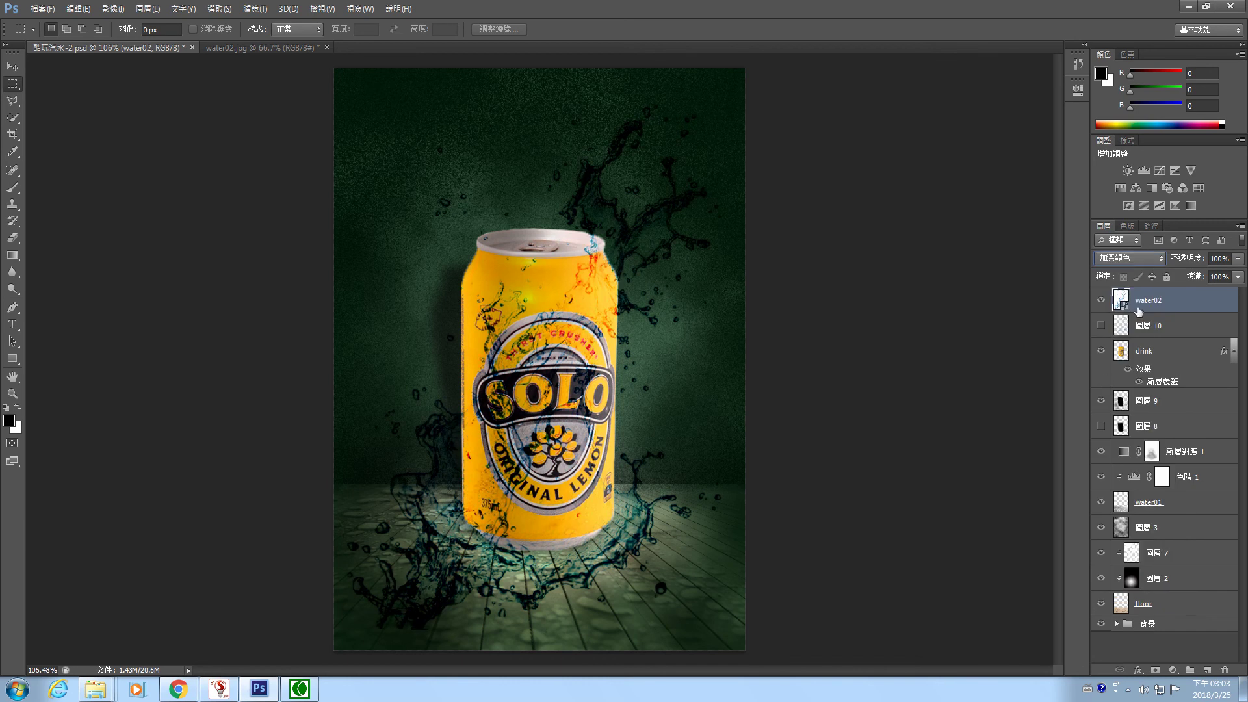
click(1161, 260)
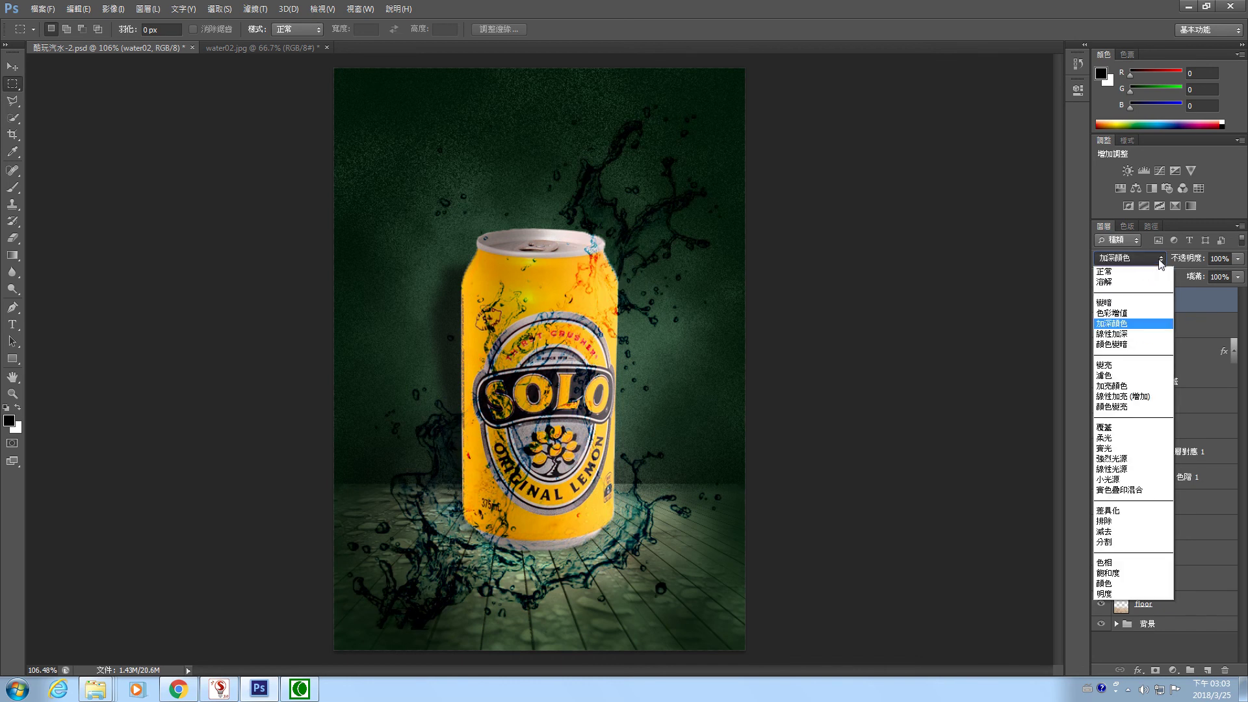
click(1119, 335)
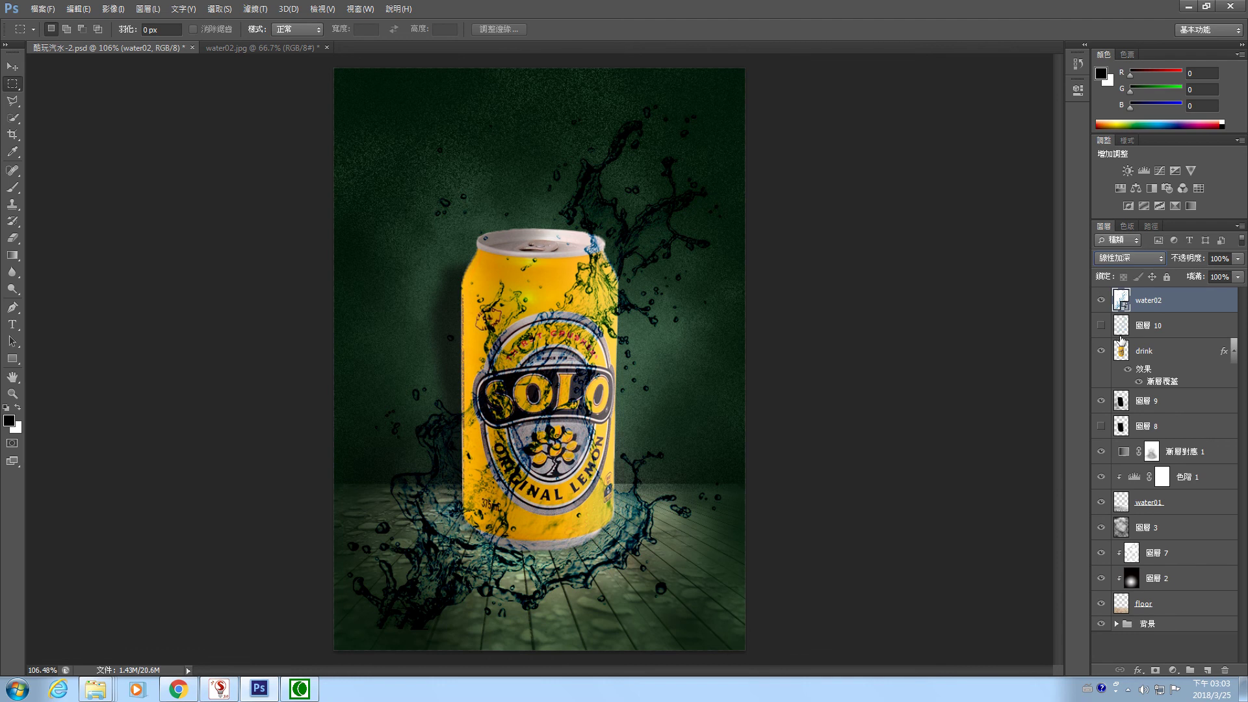
key(shift+plus)
key(shift+plus)
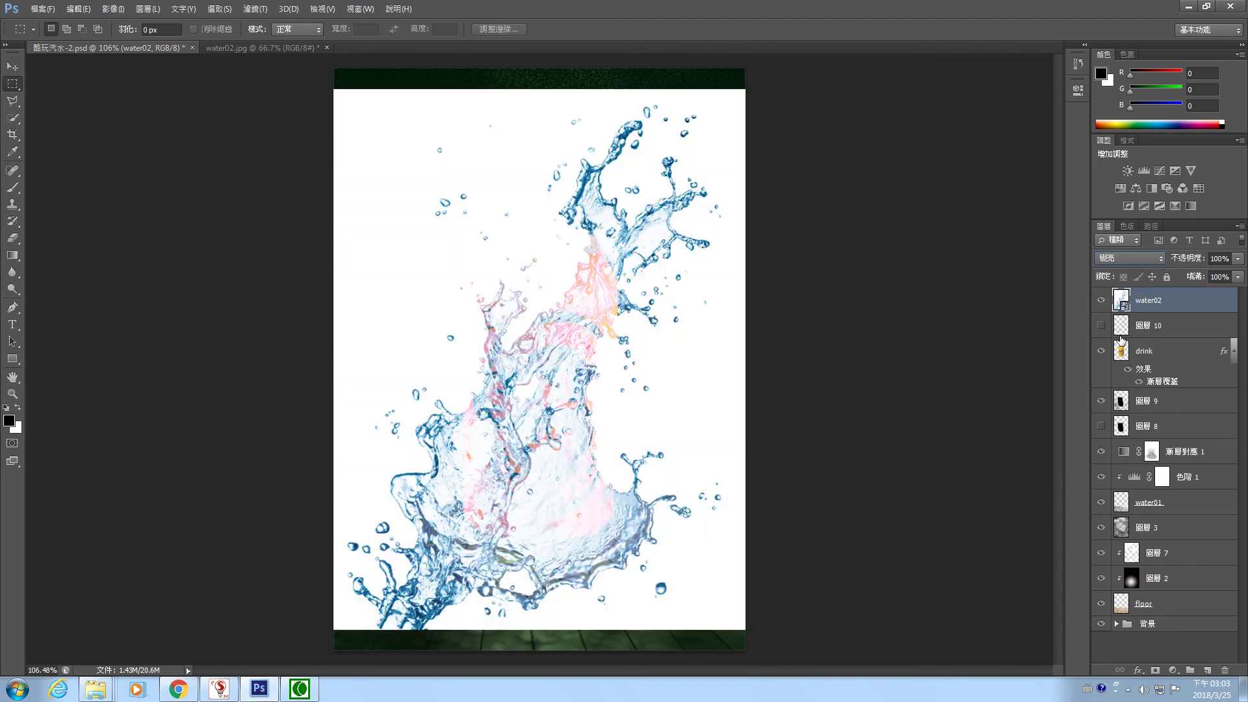
key(shift+minus)
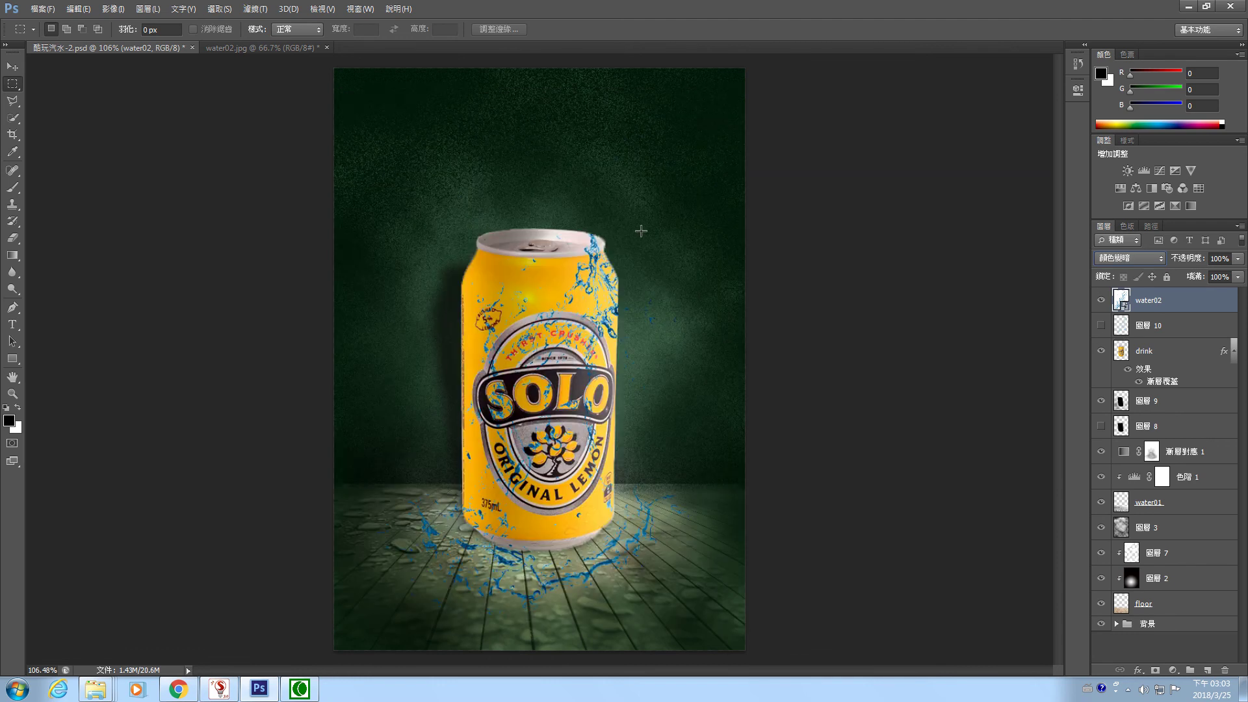
key(shift+plus)
key(shift+plus)
key(shift+plus)
key(shift+plus)
key(shift+plus)
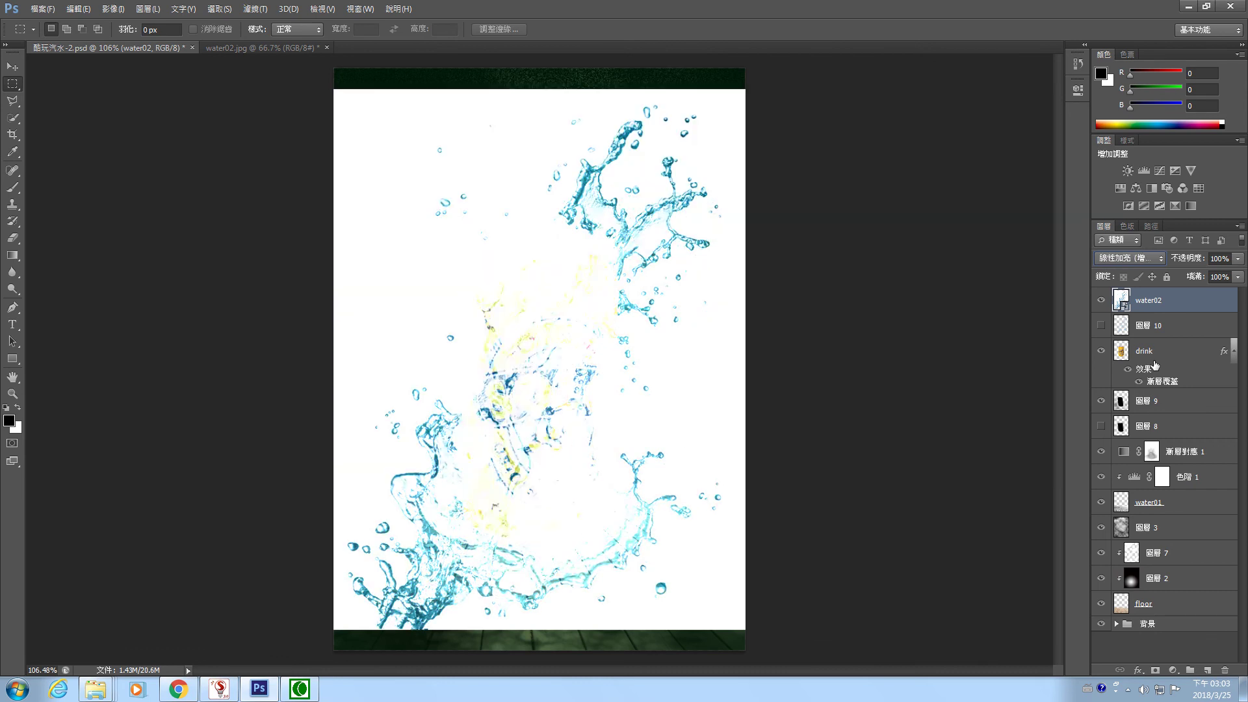
key(shift+plus)
key(shift+plus)
key(shift+plus)
key(shift+plus)
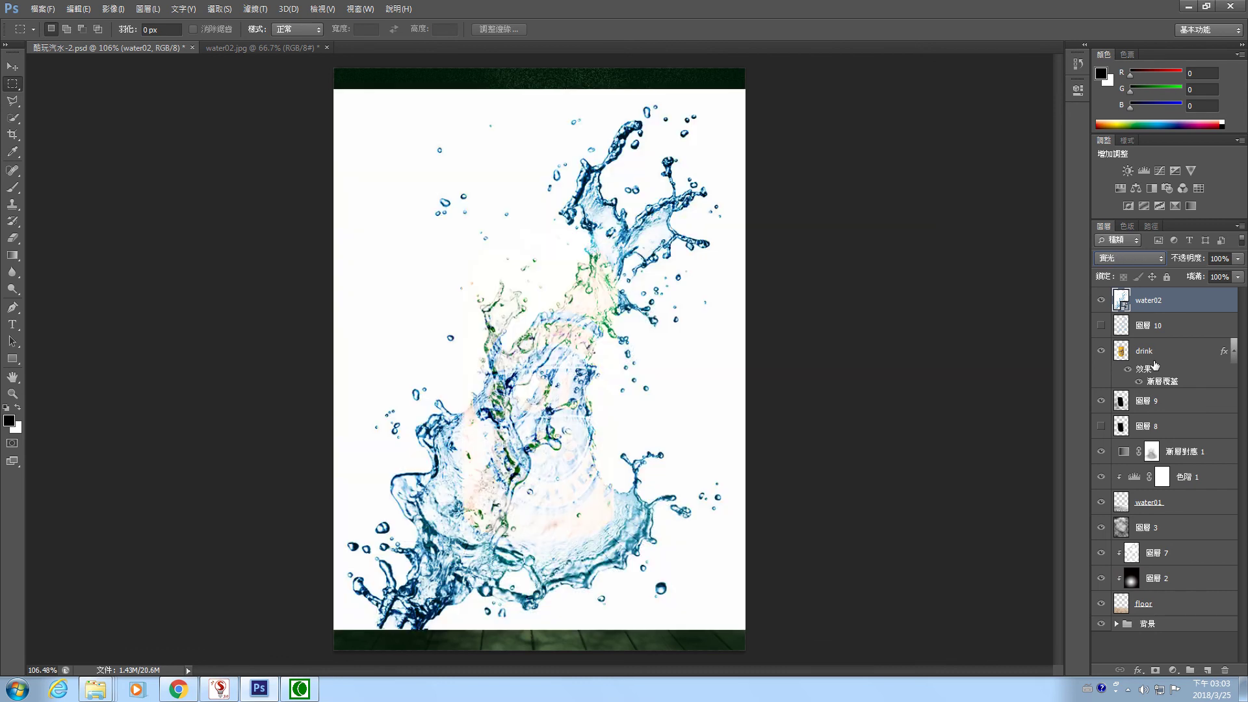
key(shift+plus)
key(shift+plus)
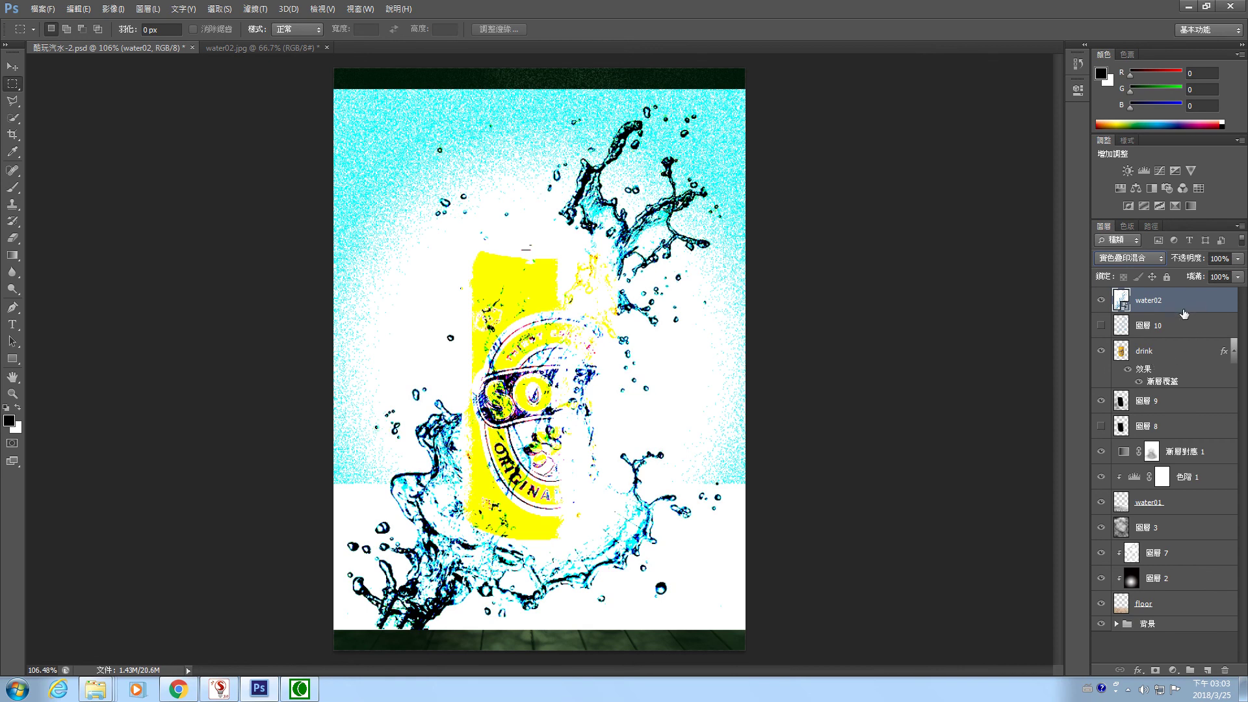
click(1101, 300)
click(1101, 325)
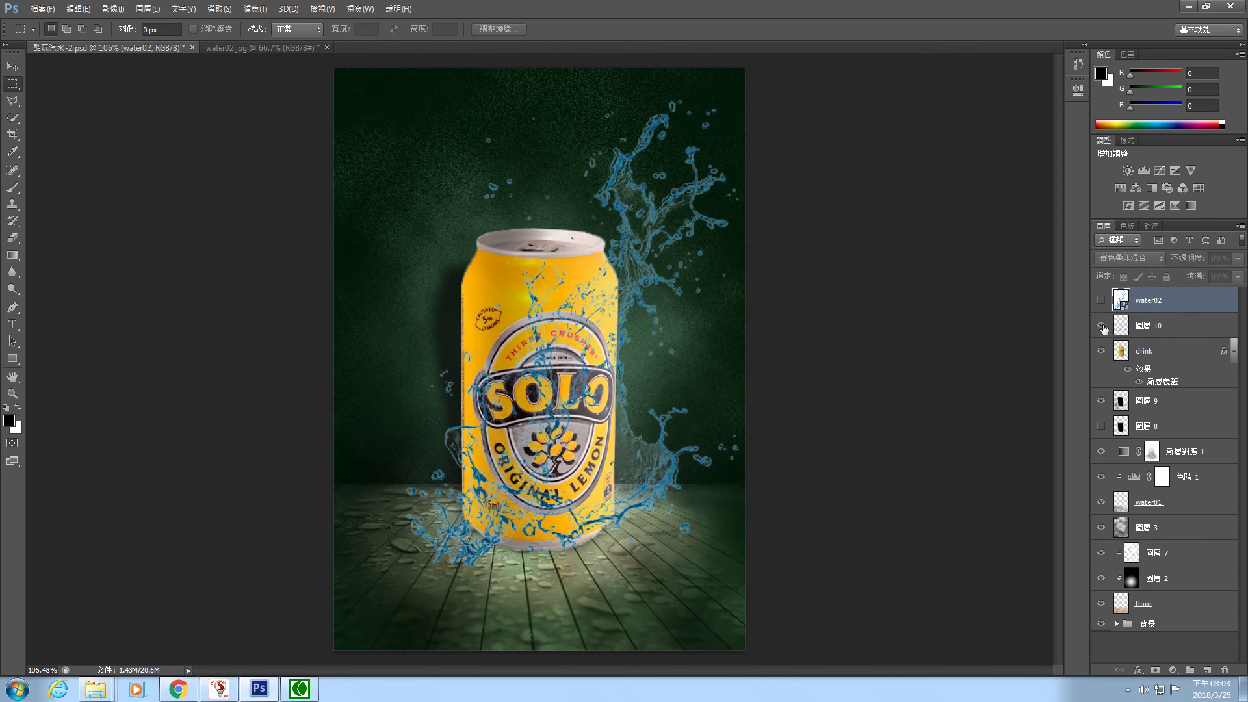
Clear the selection in water02.jpg and try a channel-based selection with the 綠 and 藍 channels active
click(271, 46)
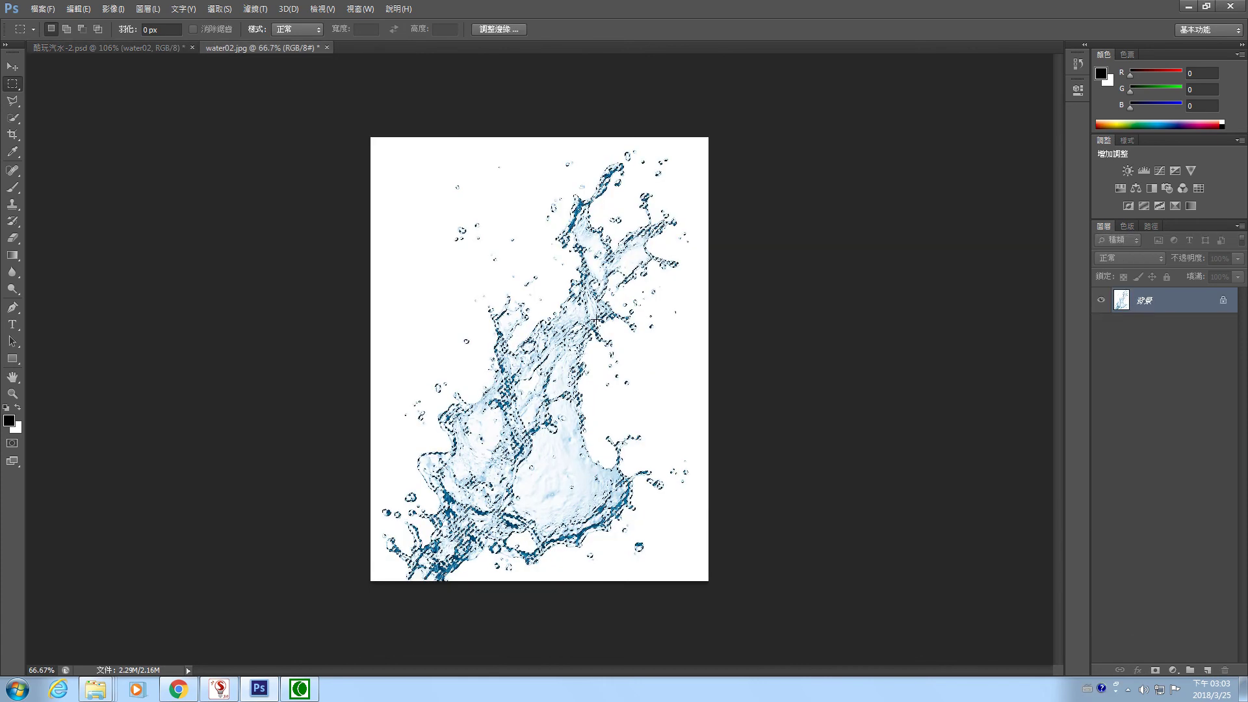
click(1128, 226)
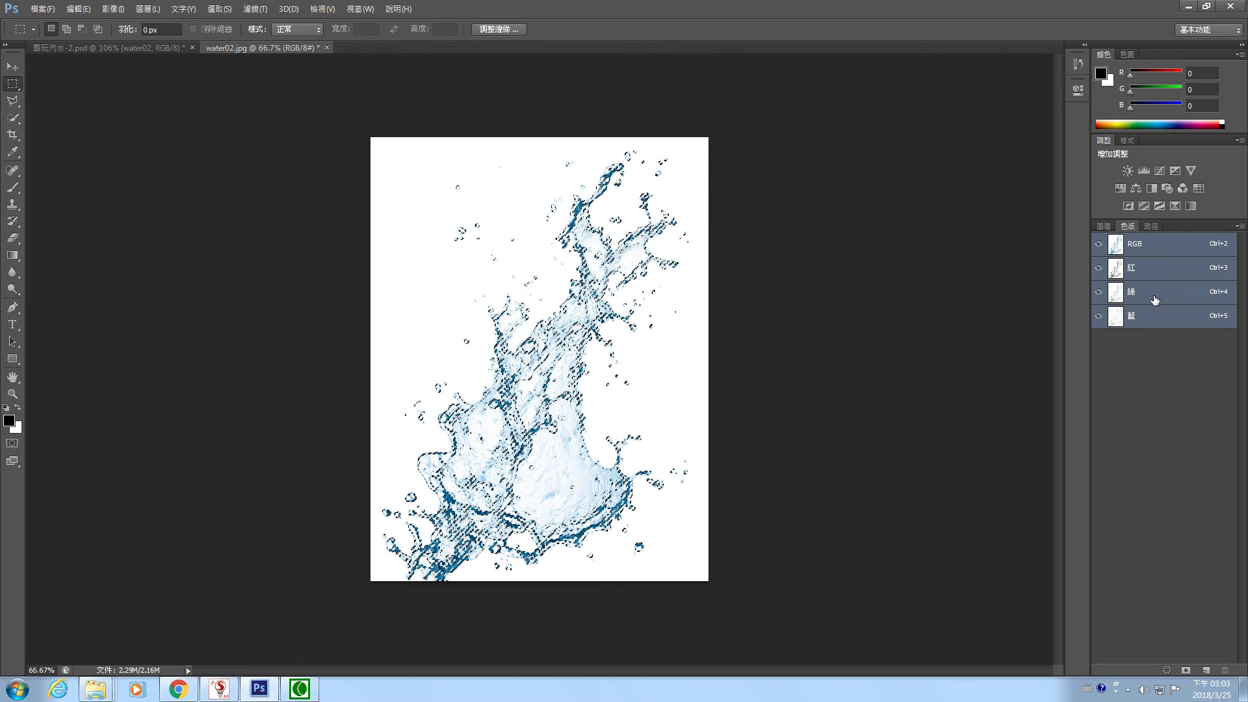
key(ctrl+d)
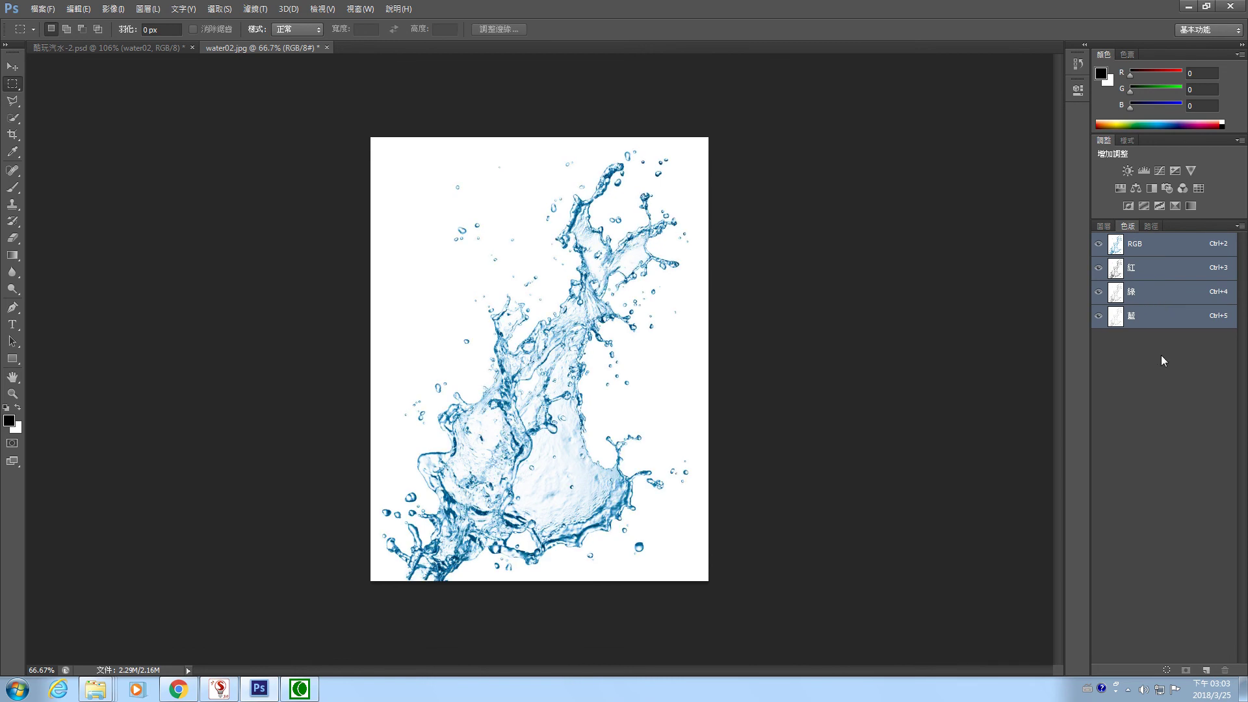
click(1144, 292)
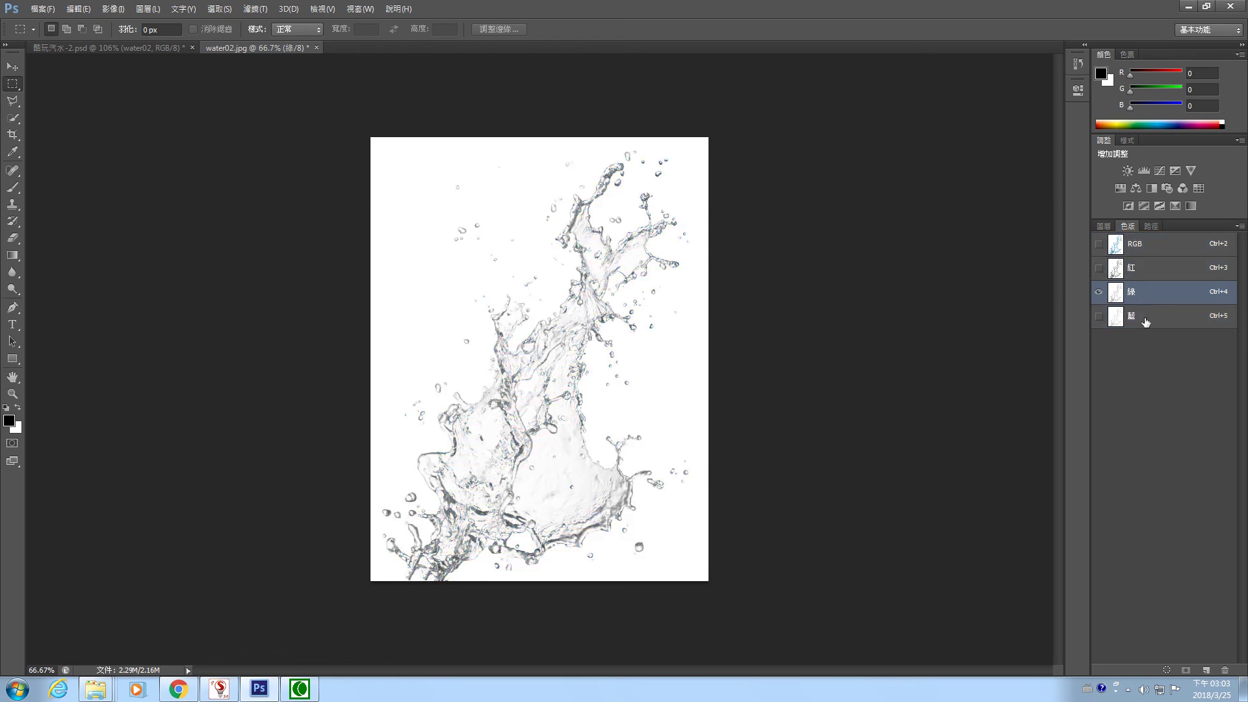
key(ctrl+a)
shift+click(1142, 319)
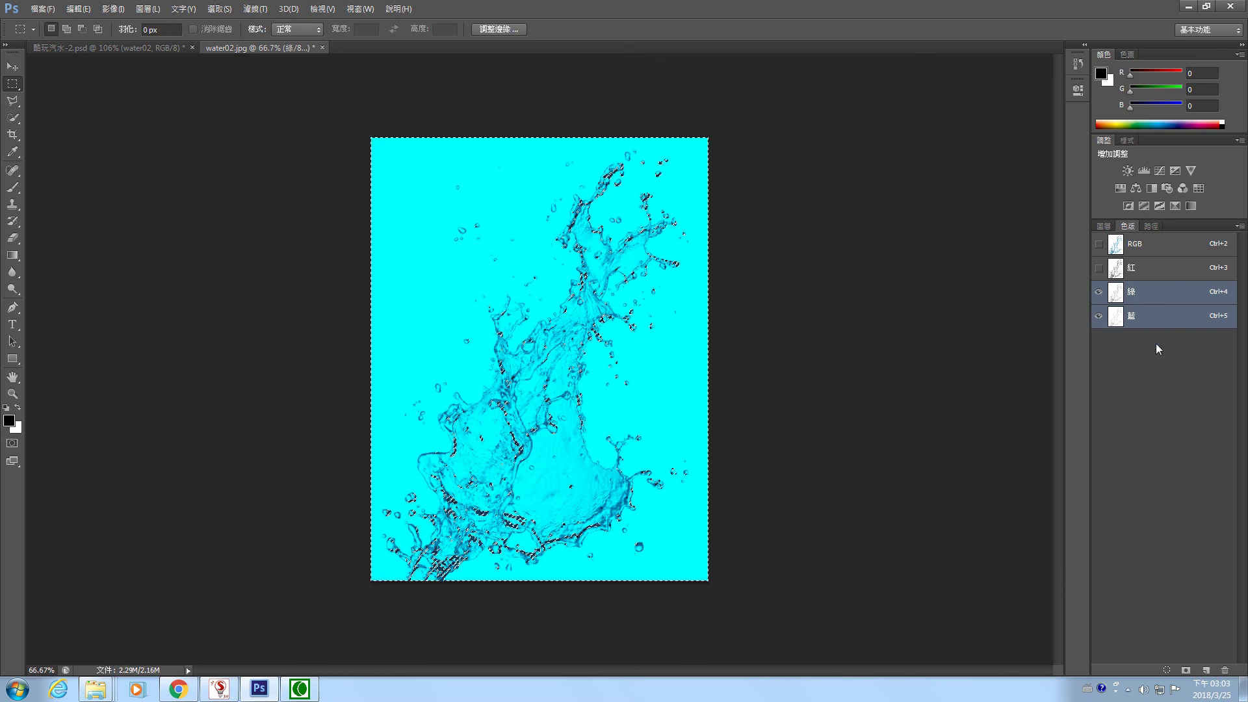
Load the 紅 channel of water02.jpg as a fresh selection, invert it, and display the RGB composite
click(1138, 273)
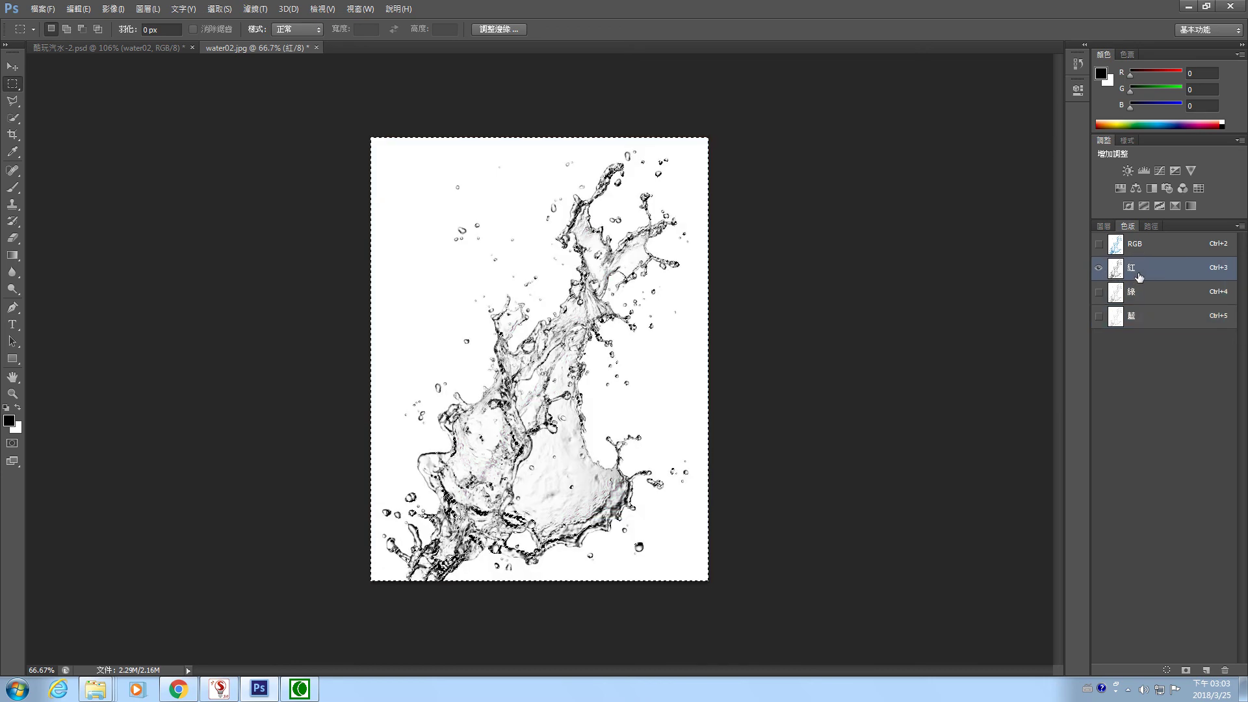
key(ctrl+d)
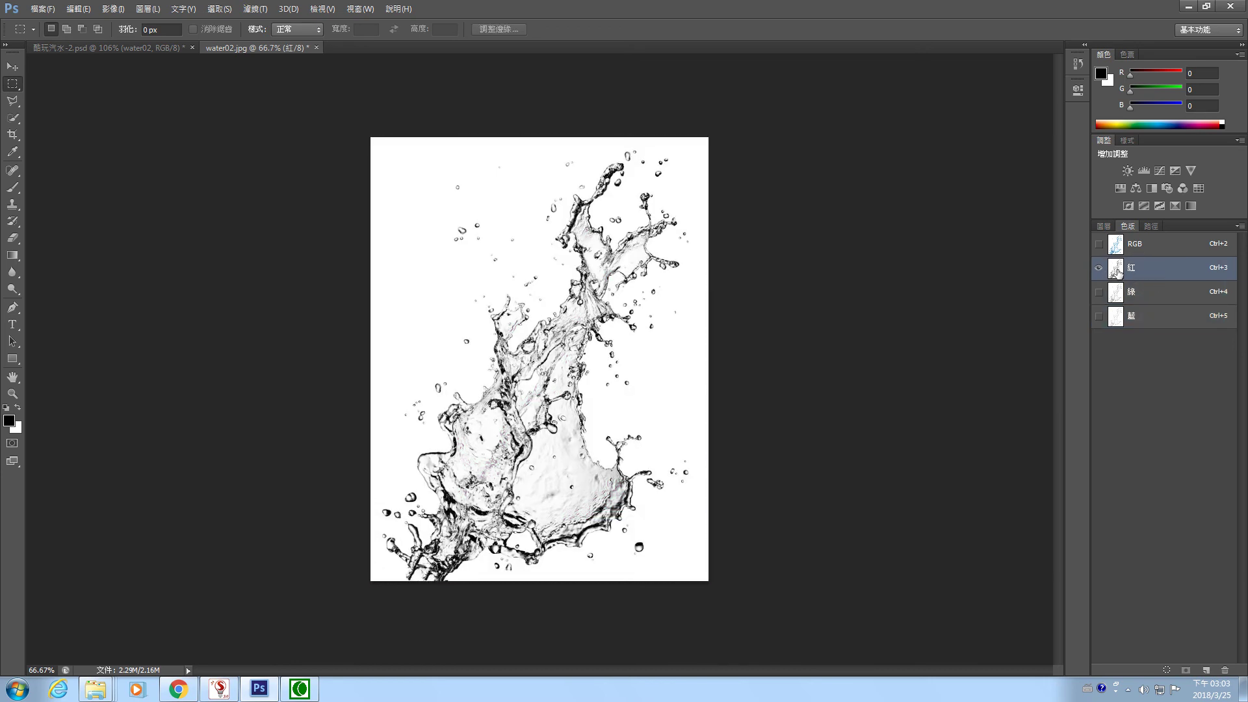
ctrl+click(1116, 269)
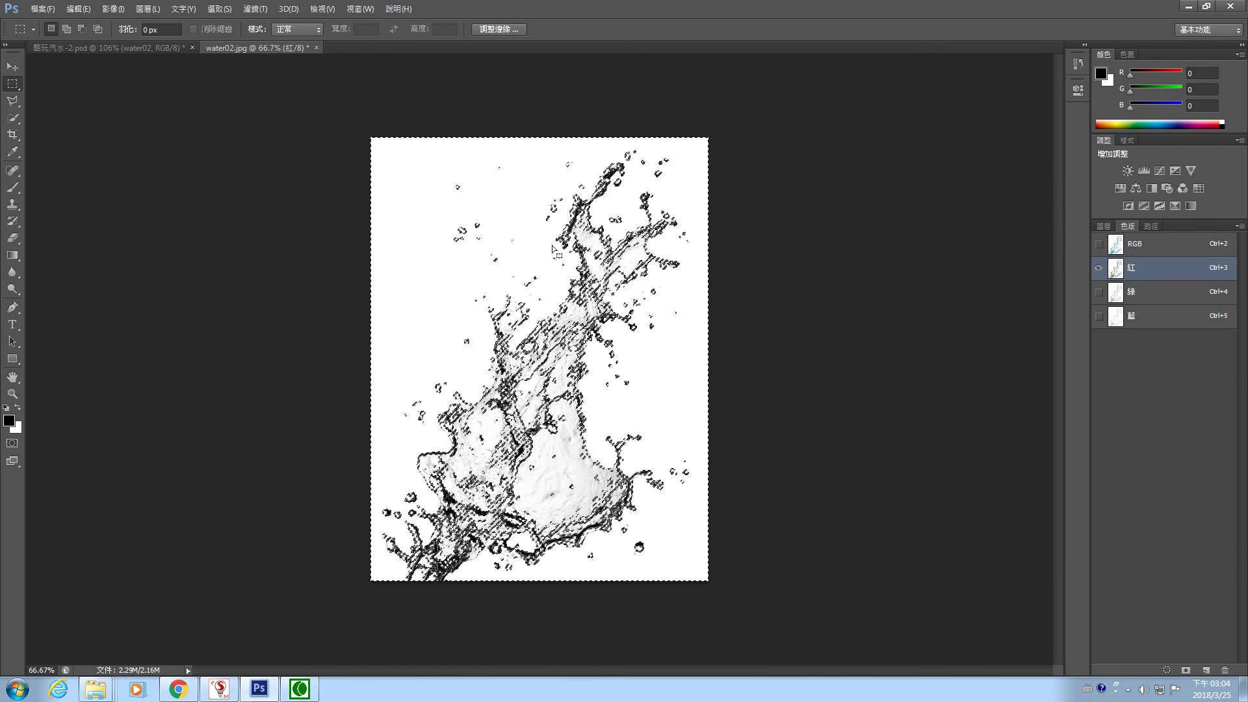
click(219, 9)
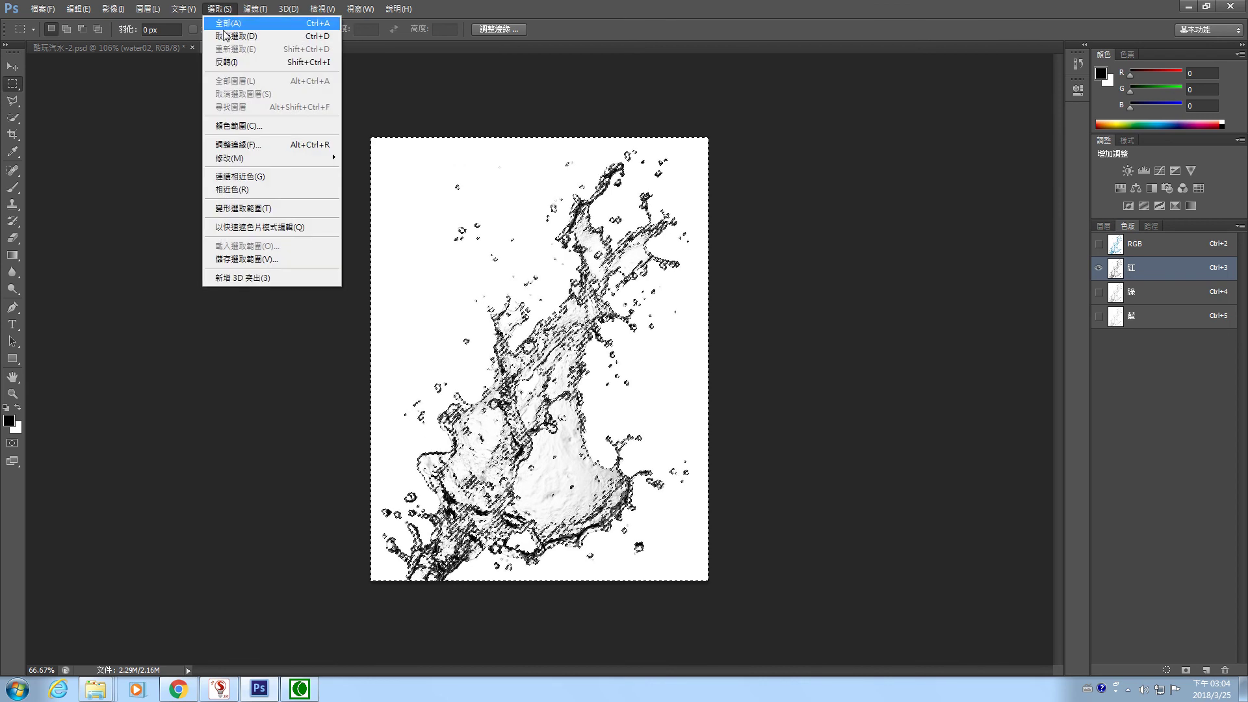
click(228, 62)
click(1139, 244)
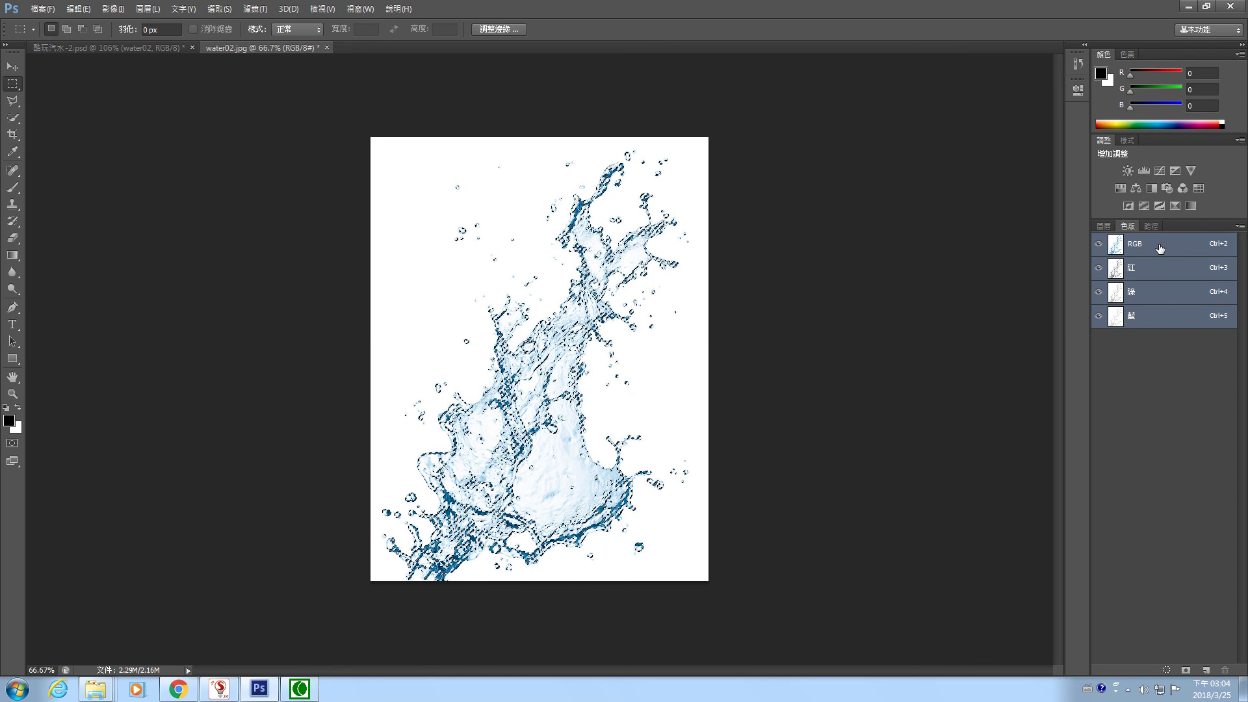
View the 紅 channel of water02.jpg, restore its RGB composite, and return to the 酷玩汽水-2.psd poster
click(1154, 278)
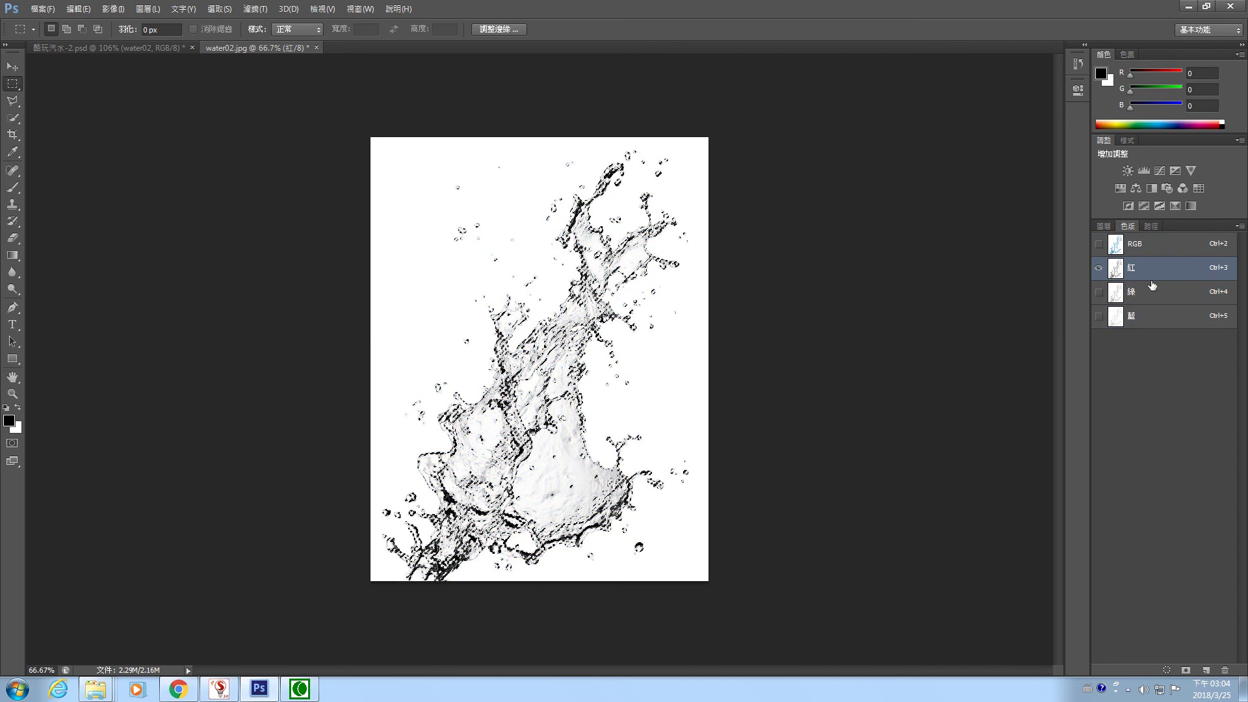
click(1154, 248)
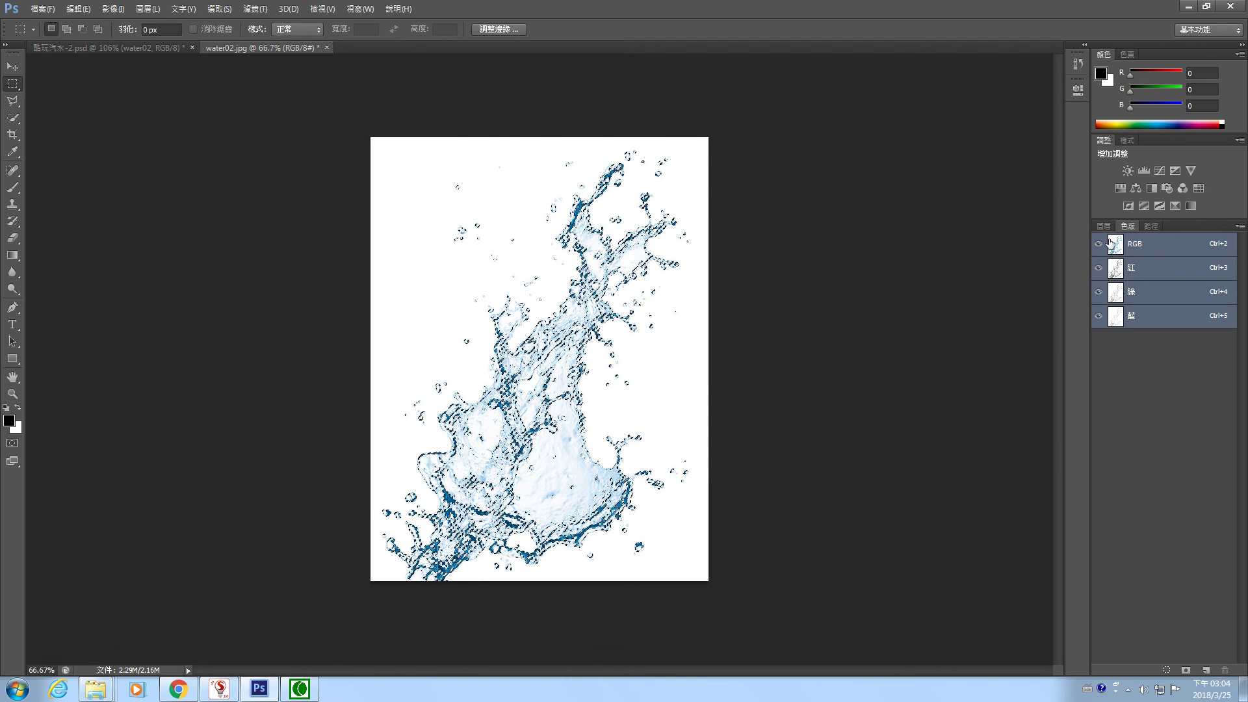
click(126, 47)
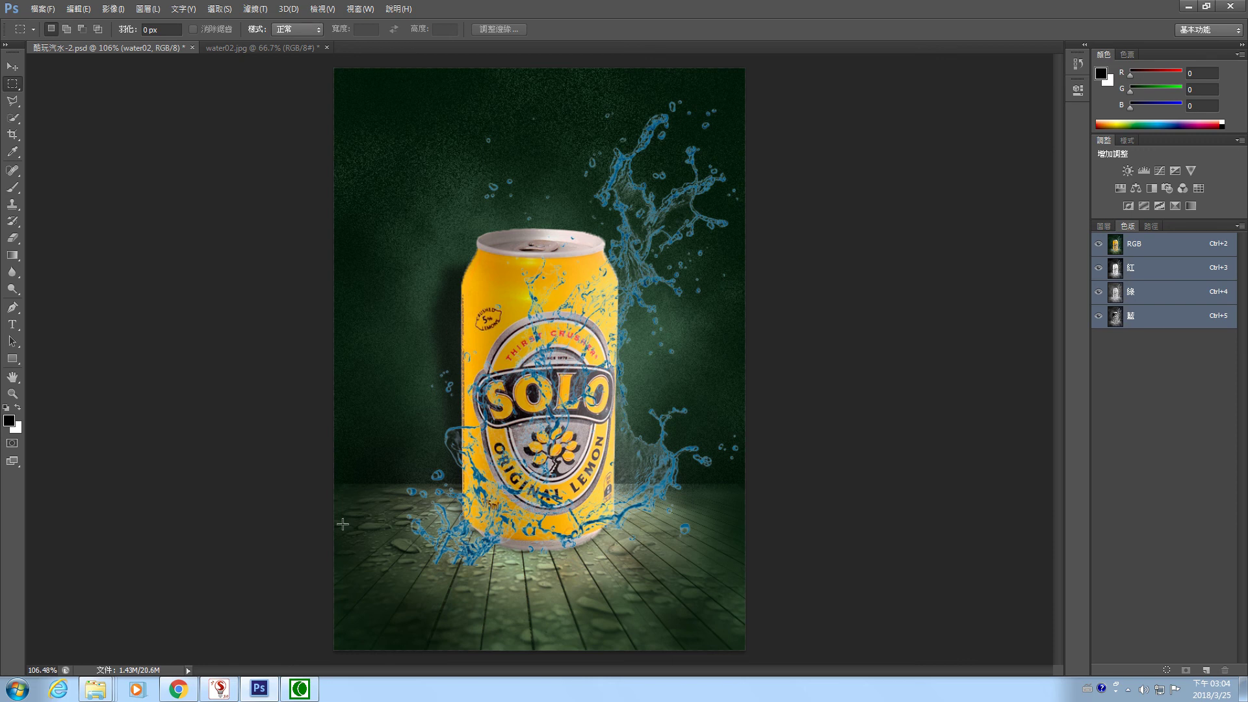
click(300, 688)
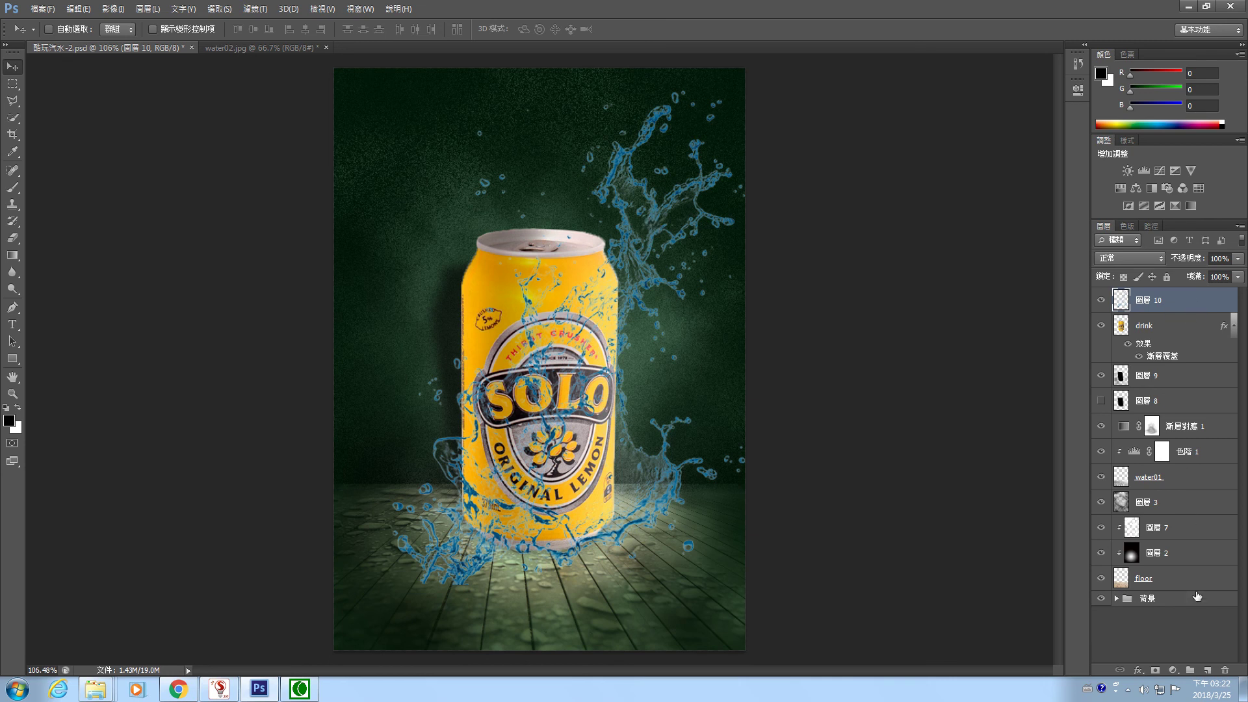
Add a 曲線 adjustment clipped to 圖層 10 and bend its RGB curve steeply upward to brighten the splash strongly
click(1174, 669)
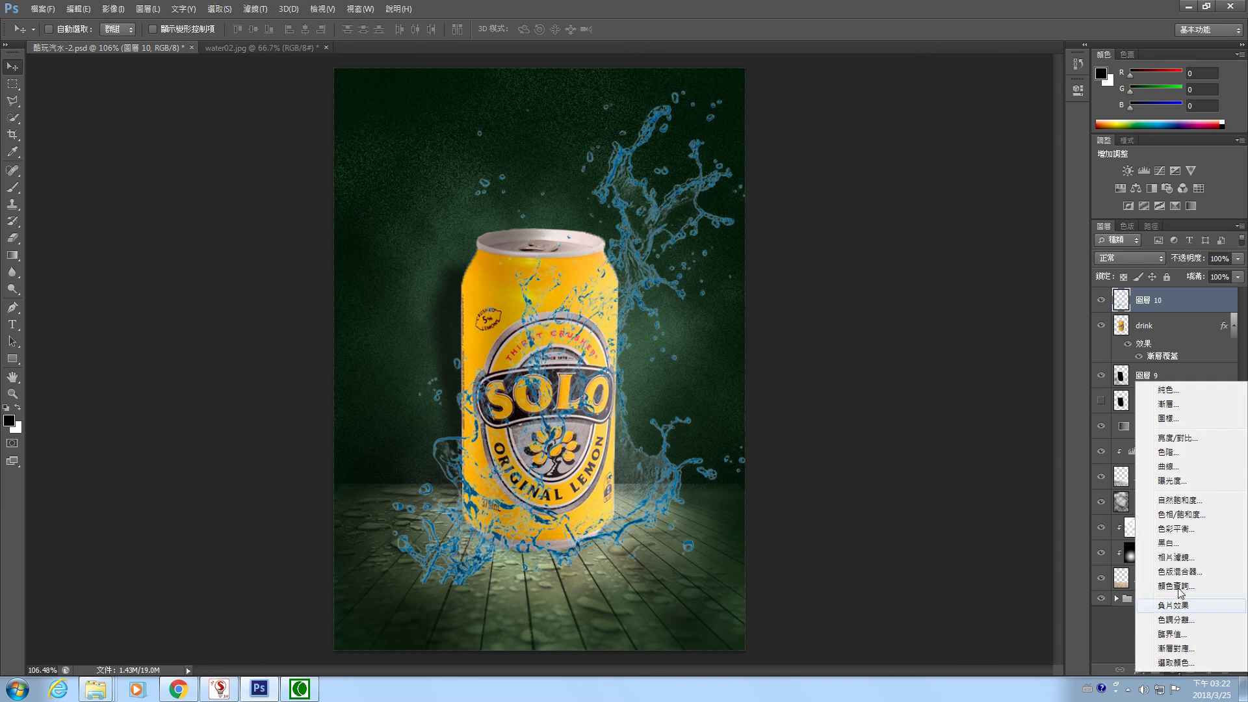
click(1172, 467)
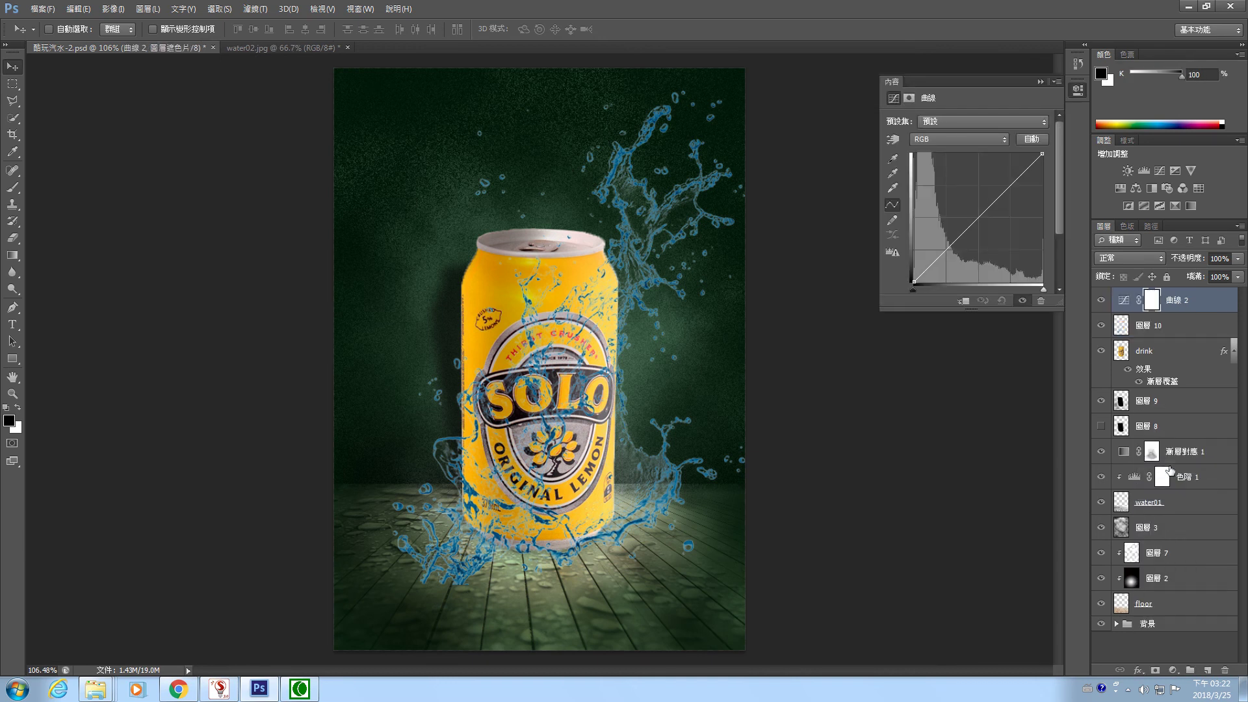
click(963, 301)
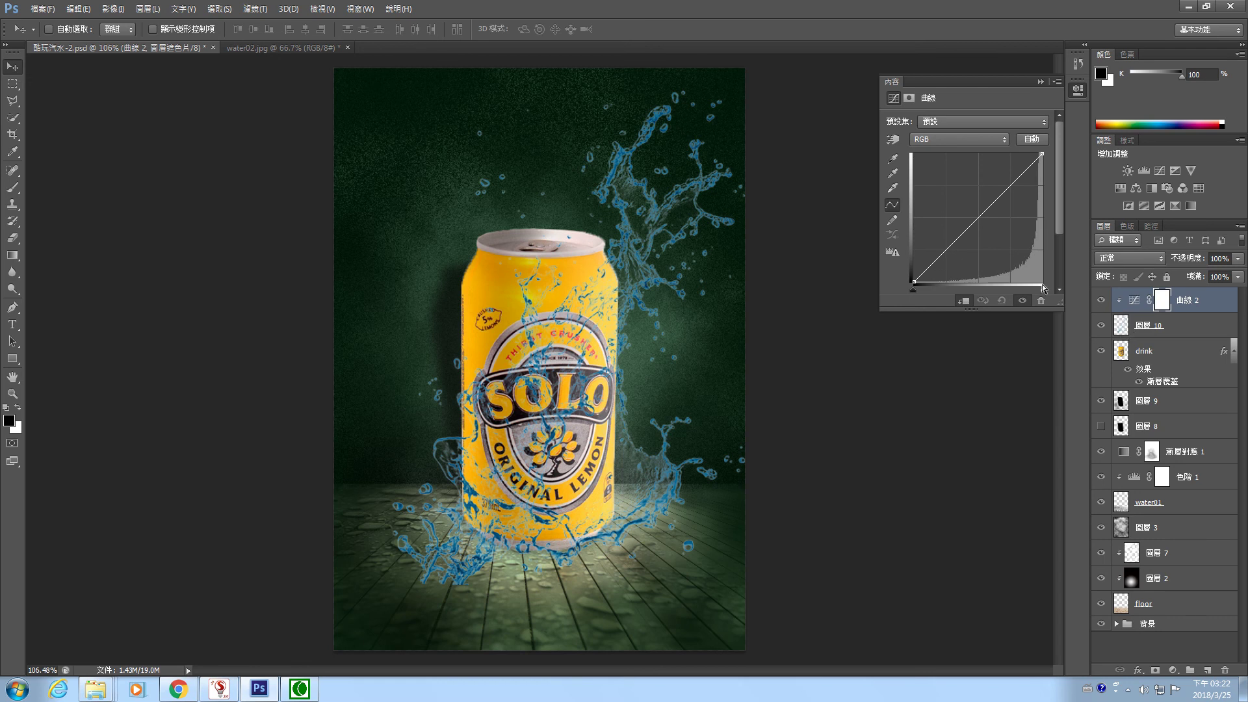
drag(933, 262, 923, 246)
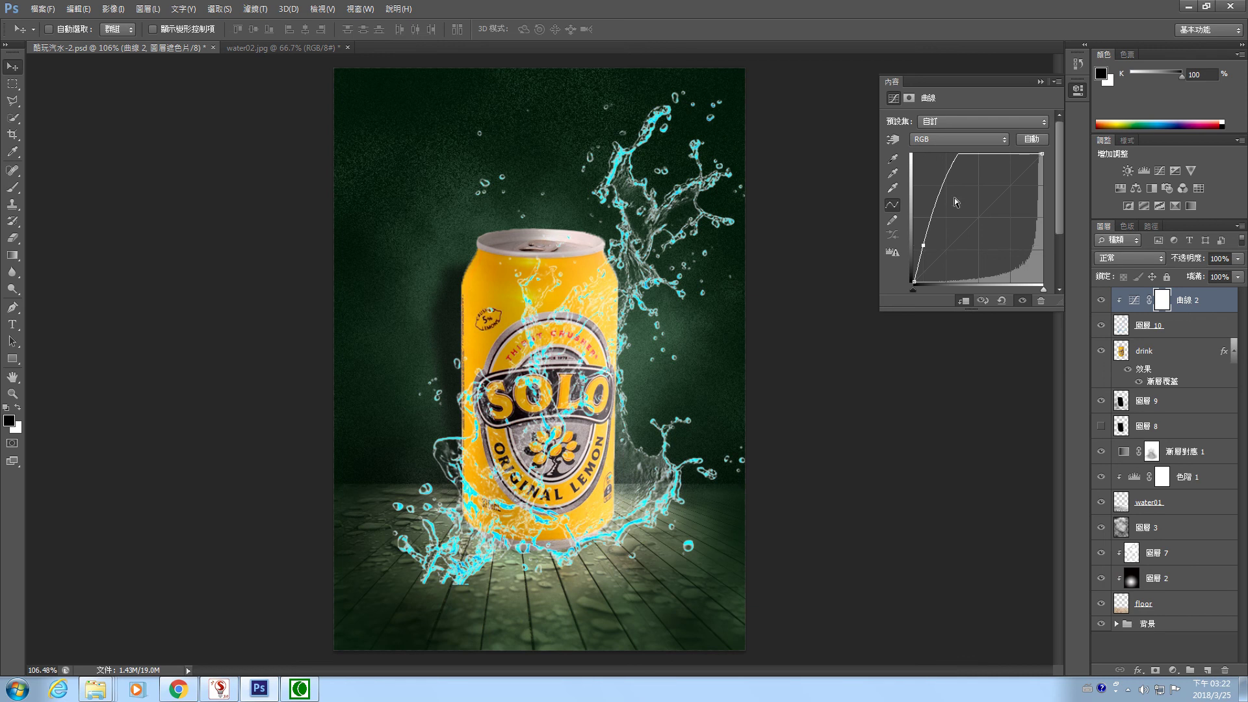
drag(995, 154, 939, 184)
drag(923, 241, 918, 246)
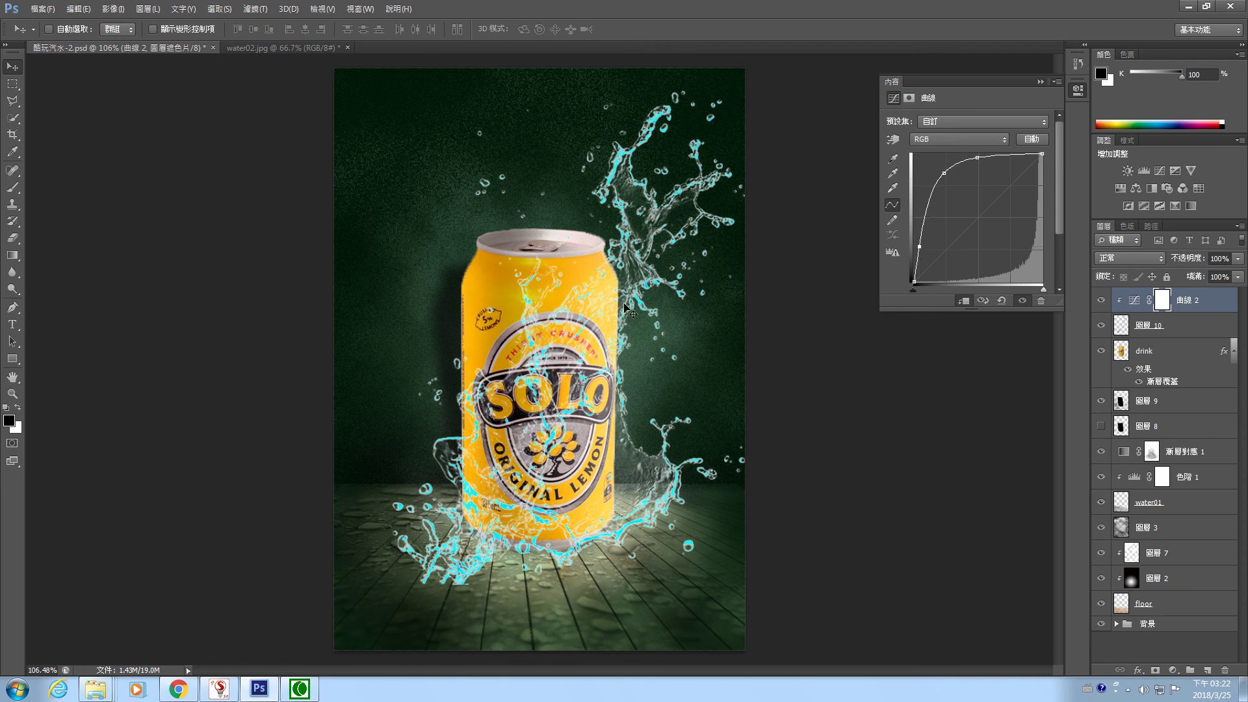
drag(948, 174, 979, 155)
Compare the poster with the 曲線 2 adjustment clipped and unclipped, and with it hidden and shown, leaving it clipped and shown
click(966, 302)
click(965, 301)
click(965, 302)
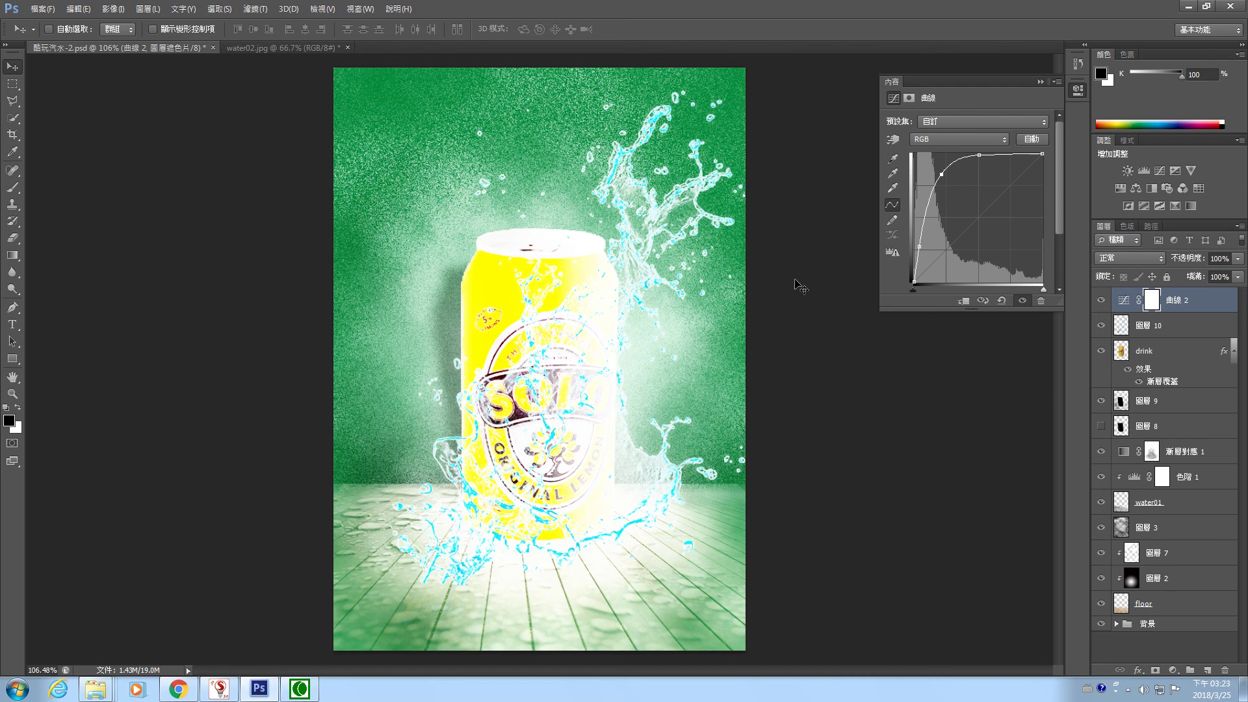
click(967, 303)
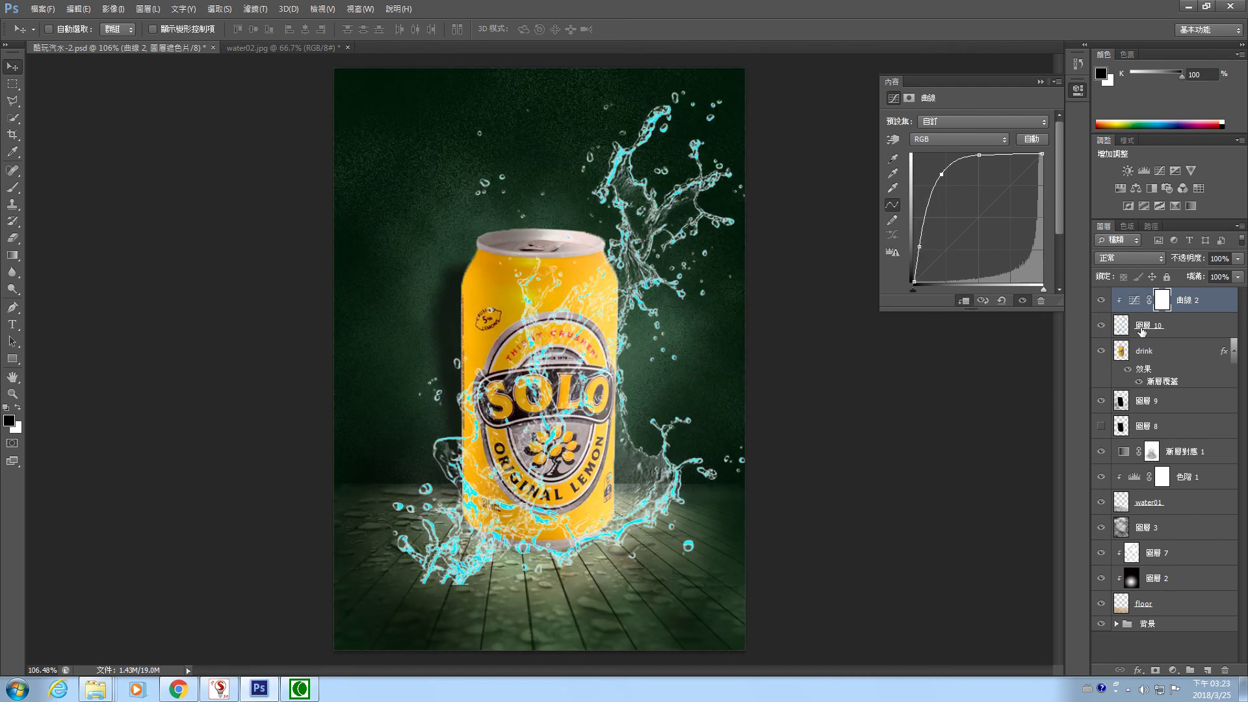
click(1039, 83)
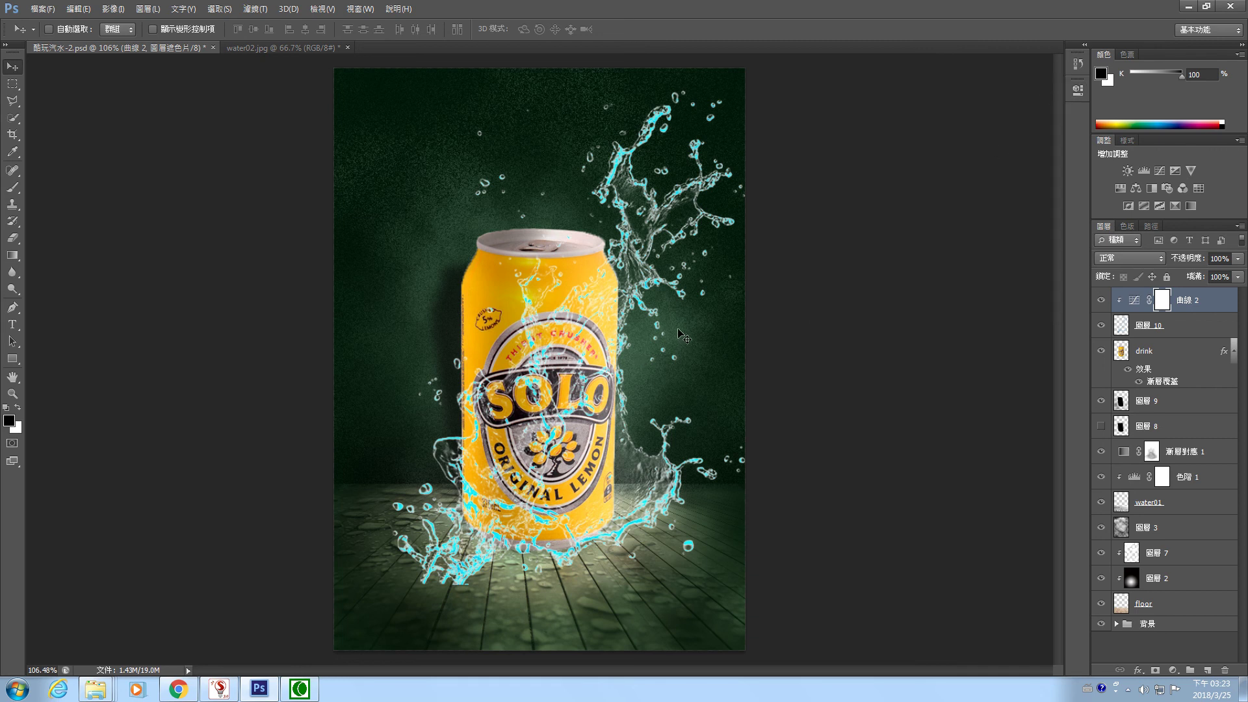
click(1101, 300)
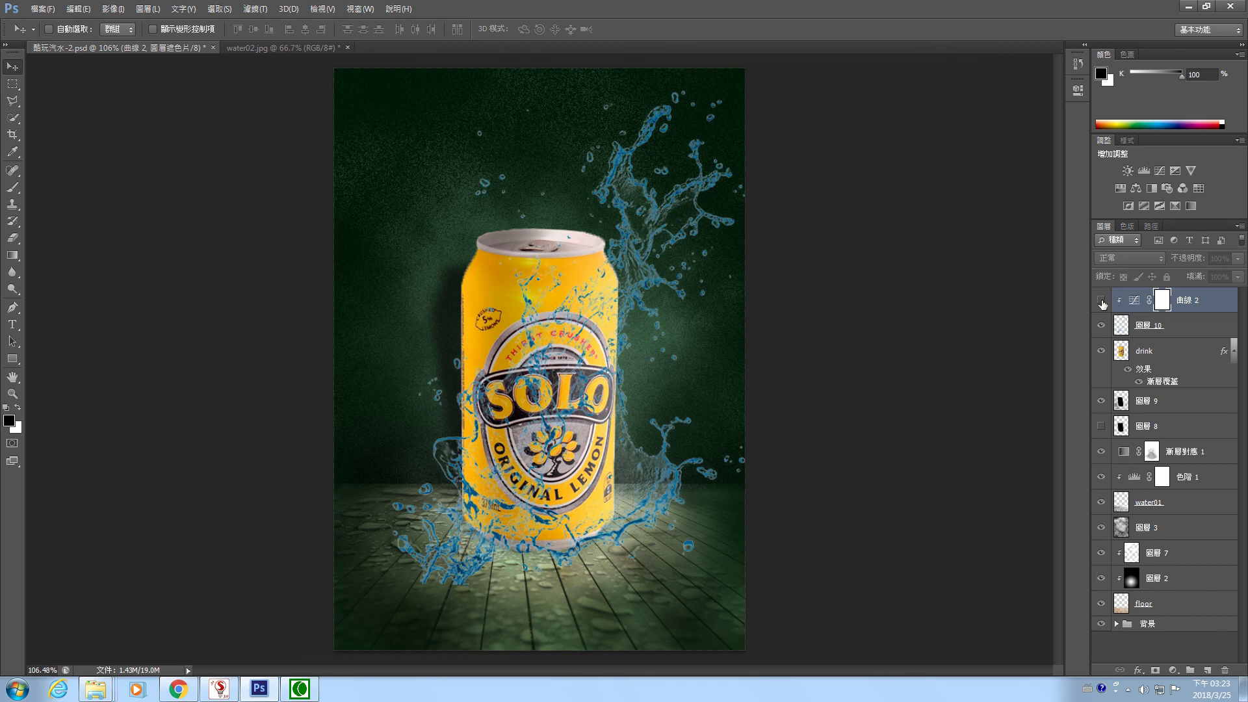
click(1101, 300)
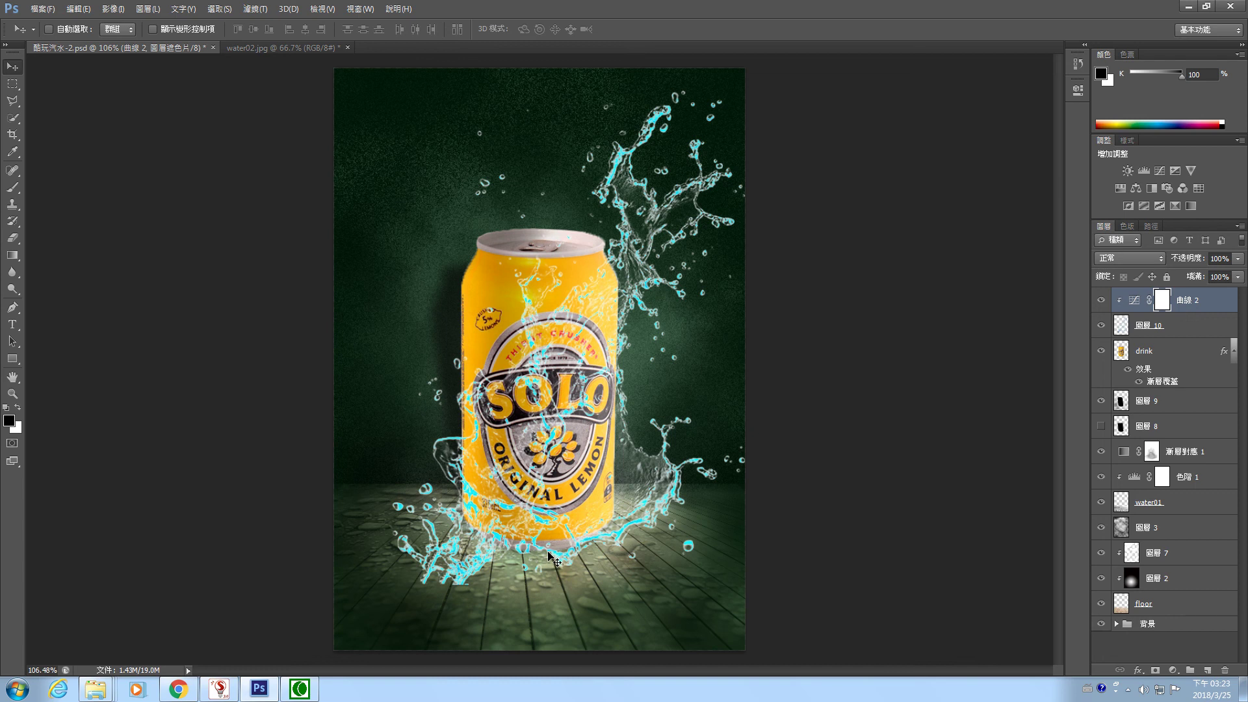
Add a 色相/飽和度 adjustment above 曲線 2, enable 上色, and clip it to the water splash
click(1173, 669)
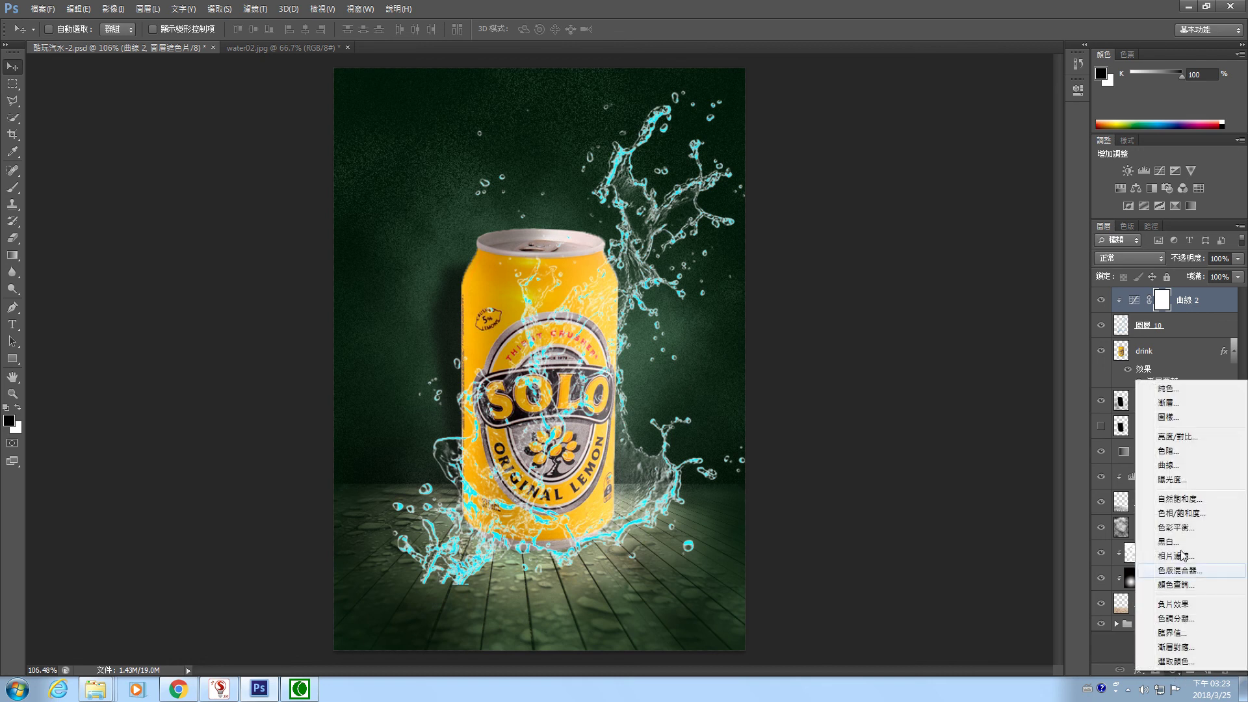
click(1183, 514)
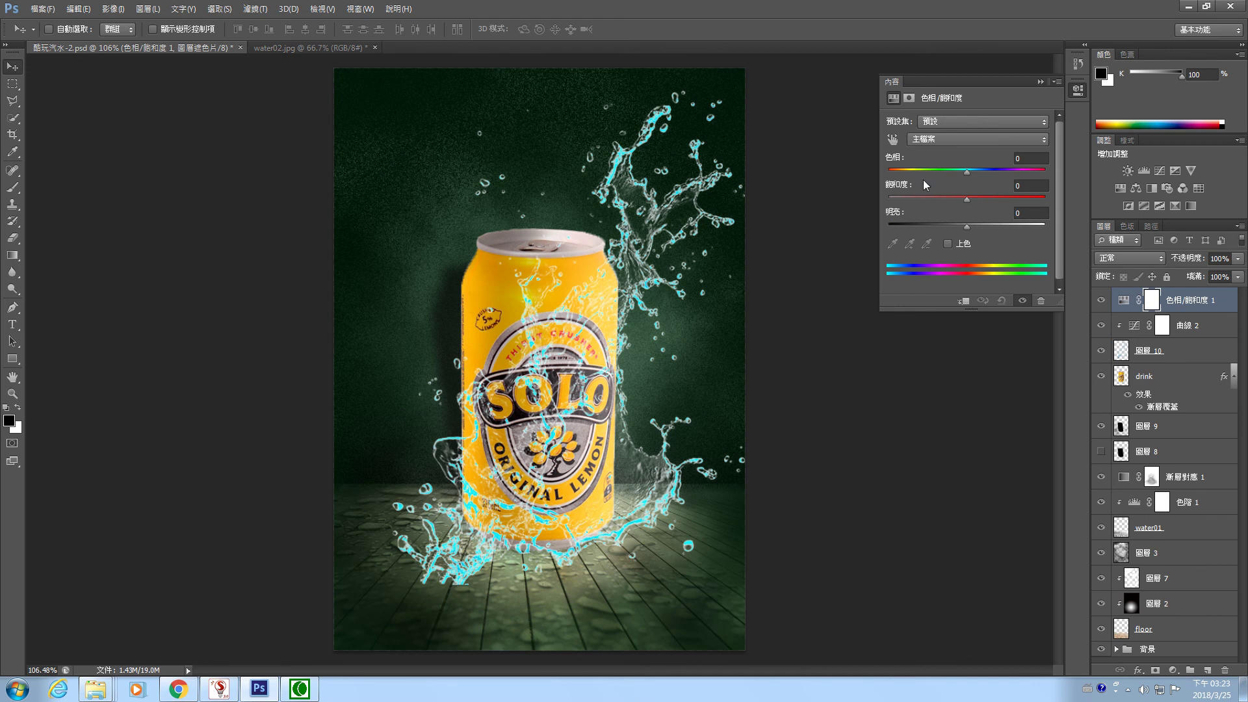
click(949, 244)
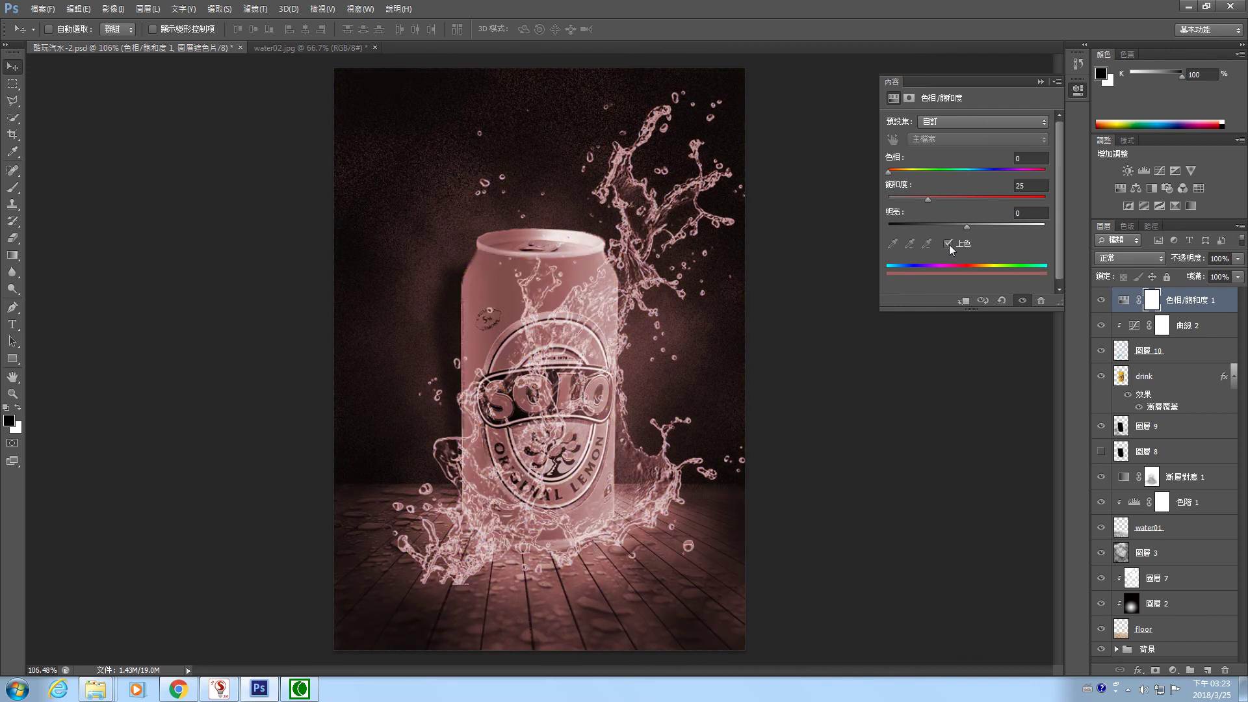
click(949, 245)
click(949, 245)
click(965, 301)
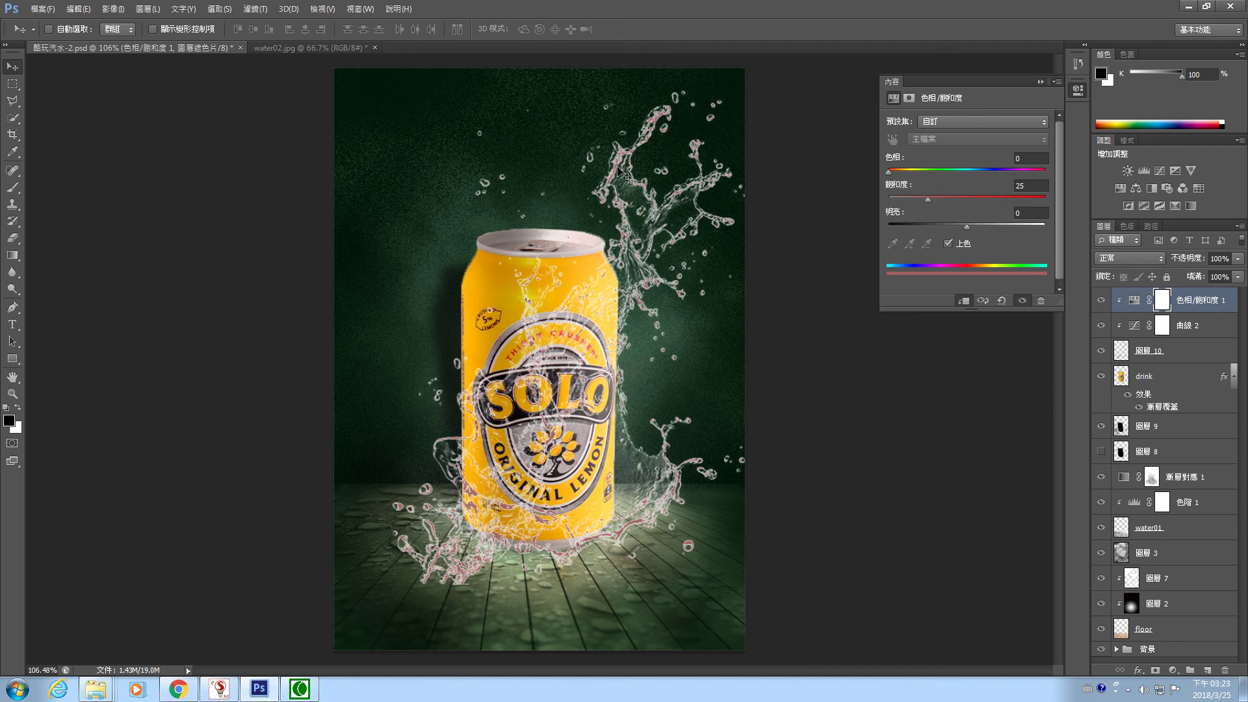
Tint the splash pale yellow with 色相 55, 飽和度 20 and 明亮 +41
drag(888, 170, 927, 170)
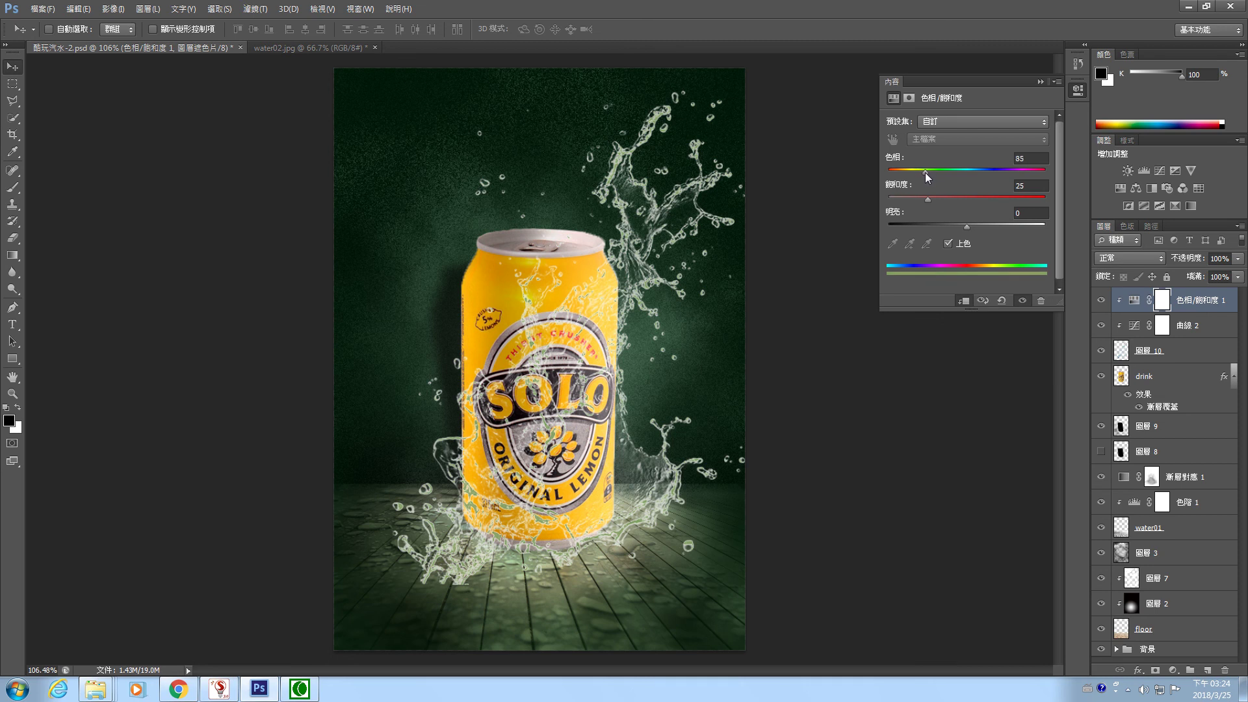
drag(926, 199, 1001, 197)
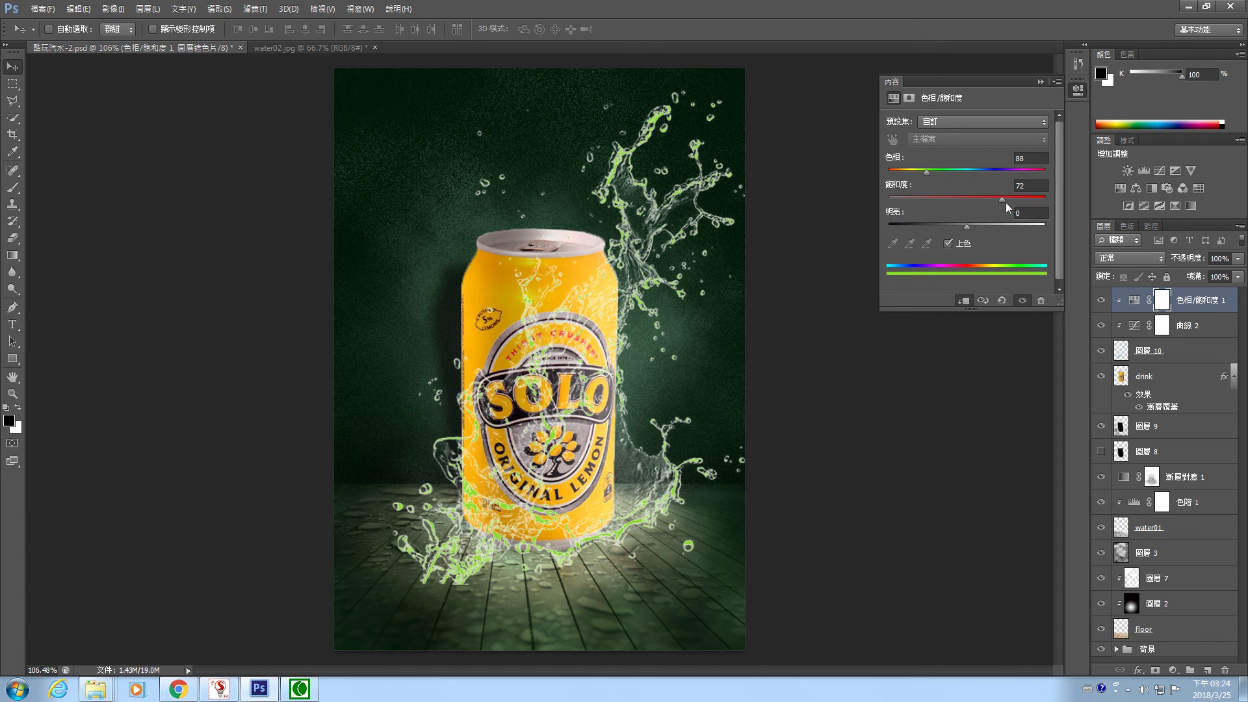
drag(1004, 199, 921, 200)
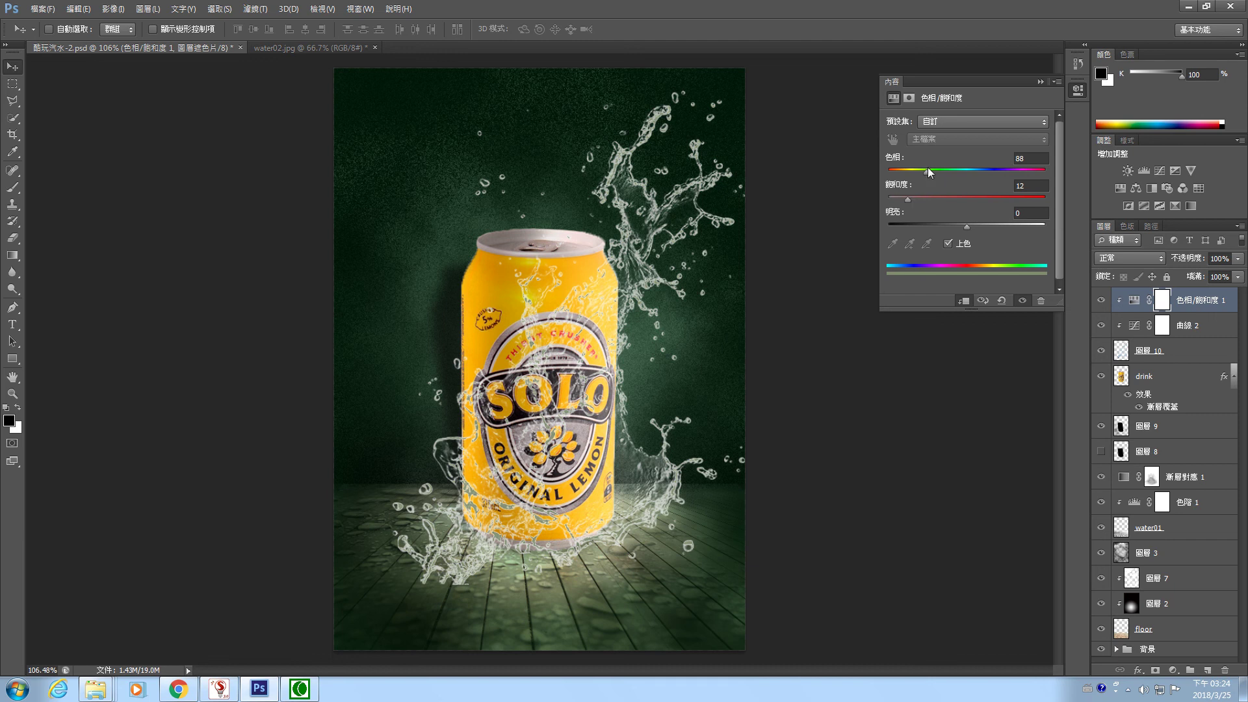
drag(930, 173, 918, 173)
drag(970, 224, 1054, 231)
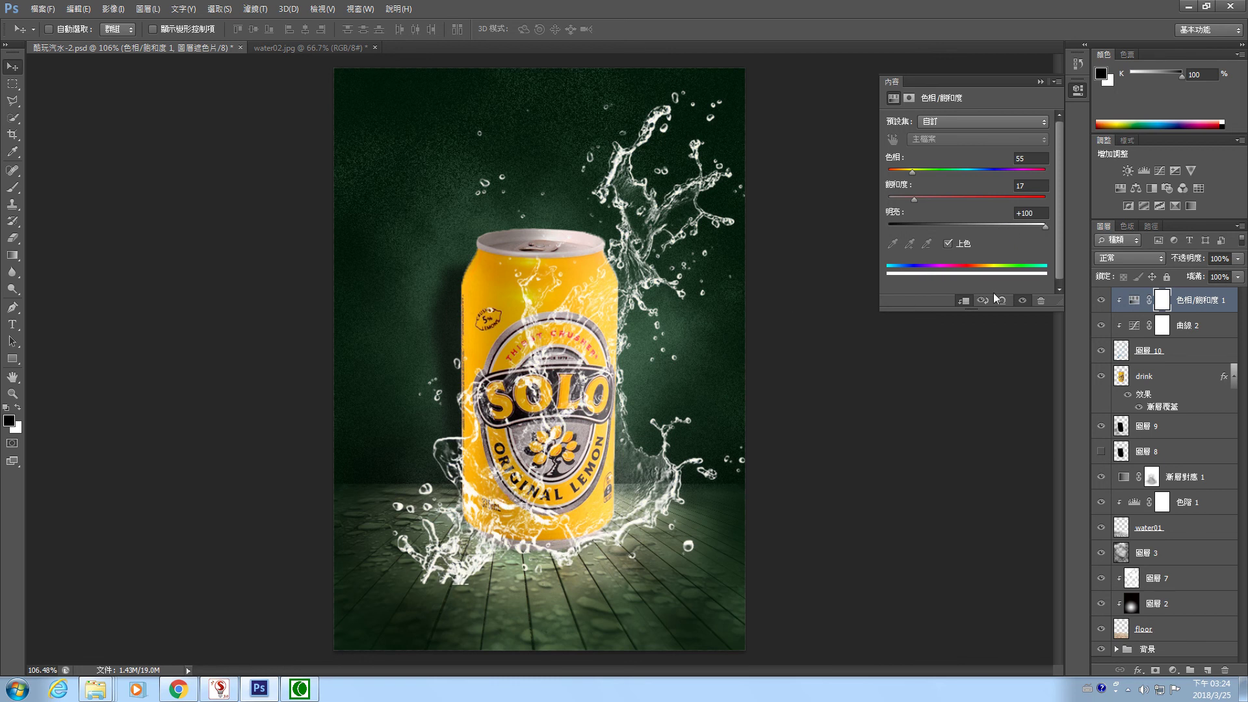
drag(1043, 225, 1001, 225)
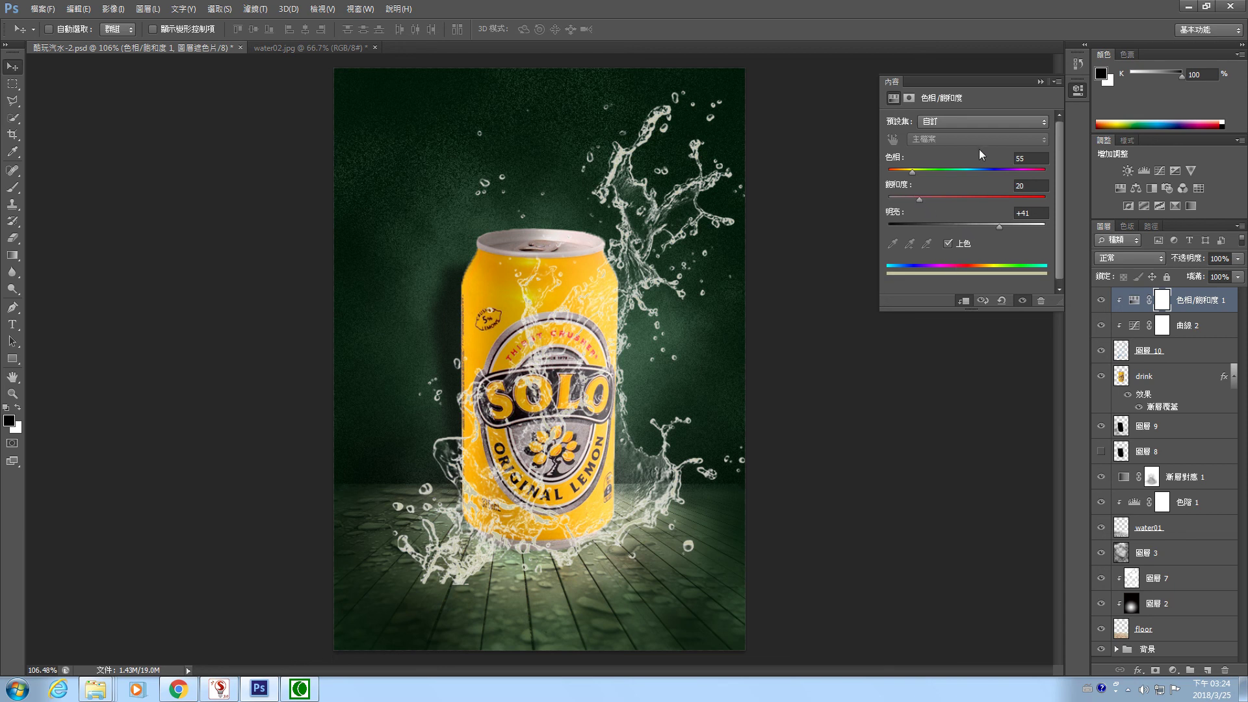
click(1040, 82)
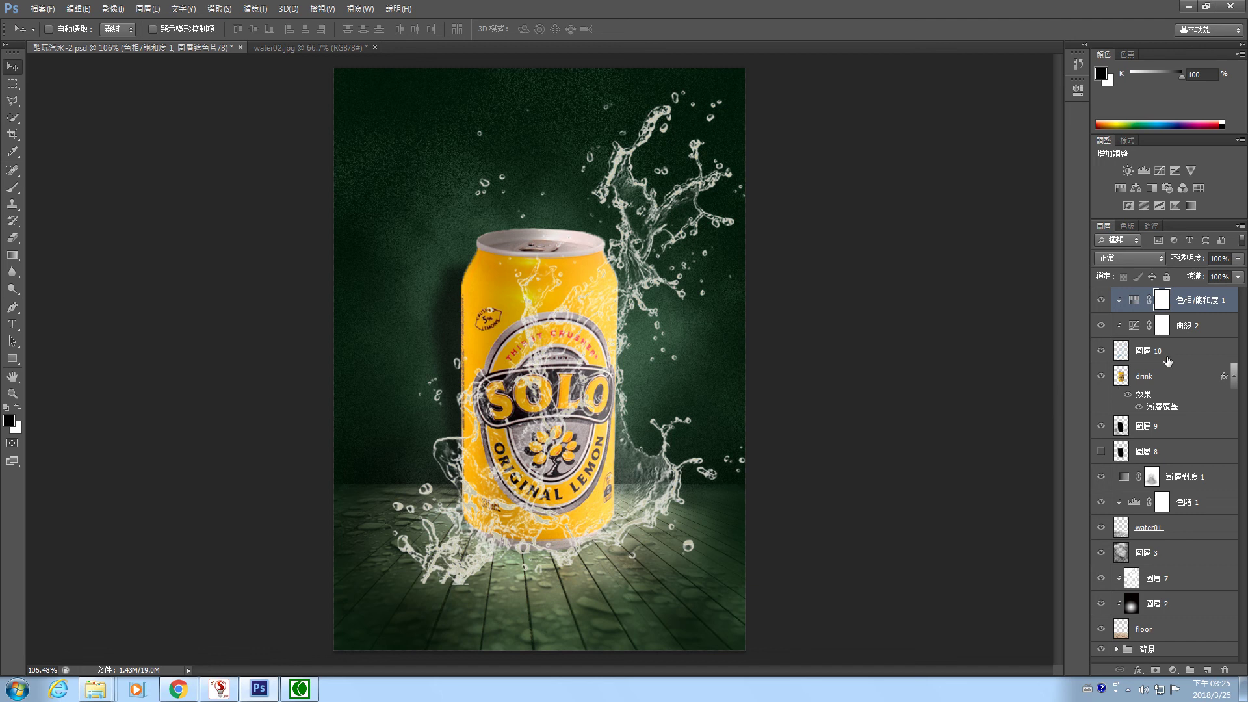
Add a layer mask to 圖層 10 and fade the splash on the floor left of the can with a black brush, raising its opacity to 30%
click(1117, 351)
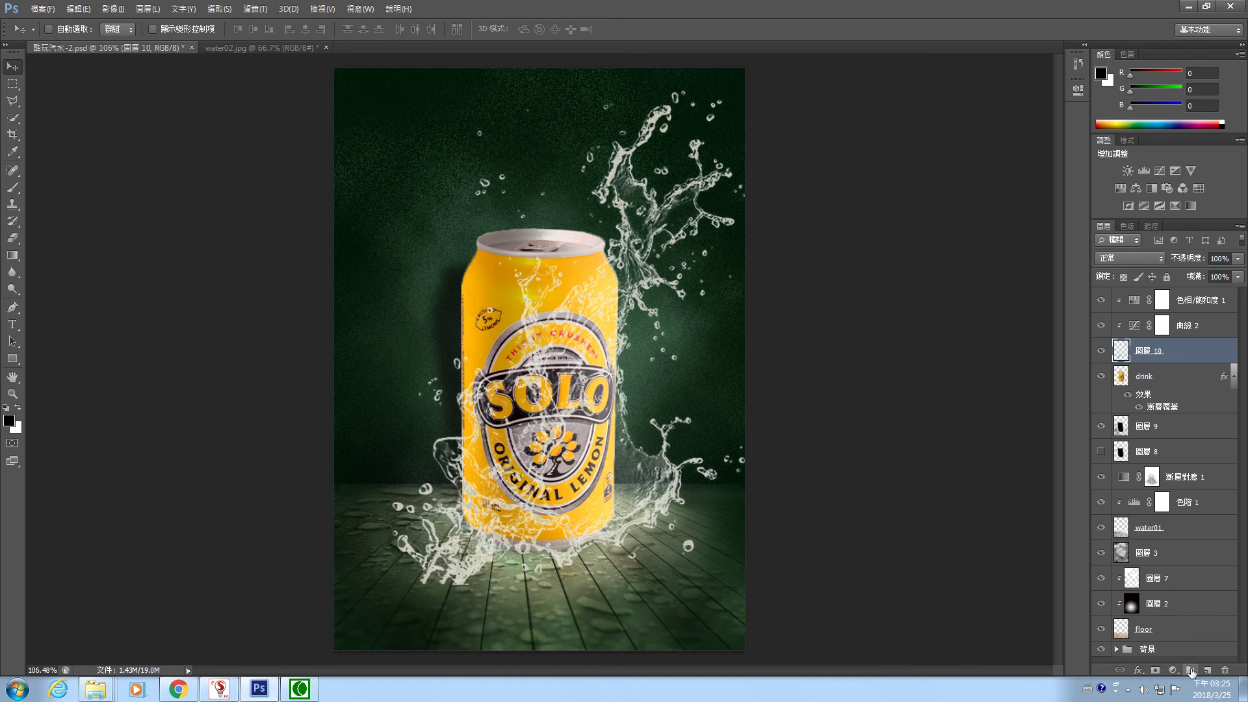
click(1154, 672)
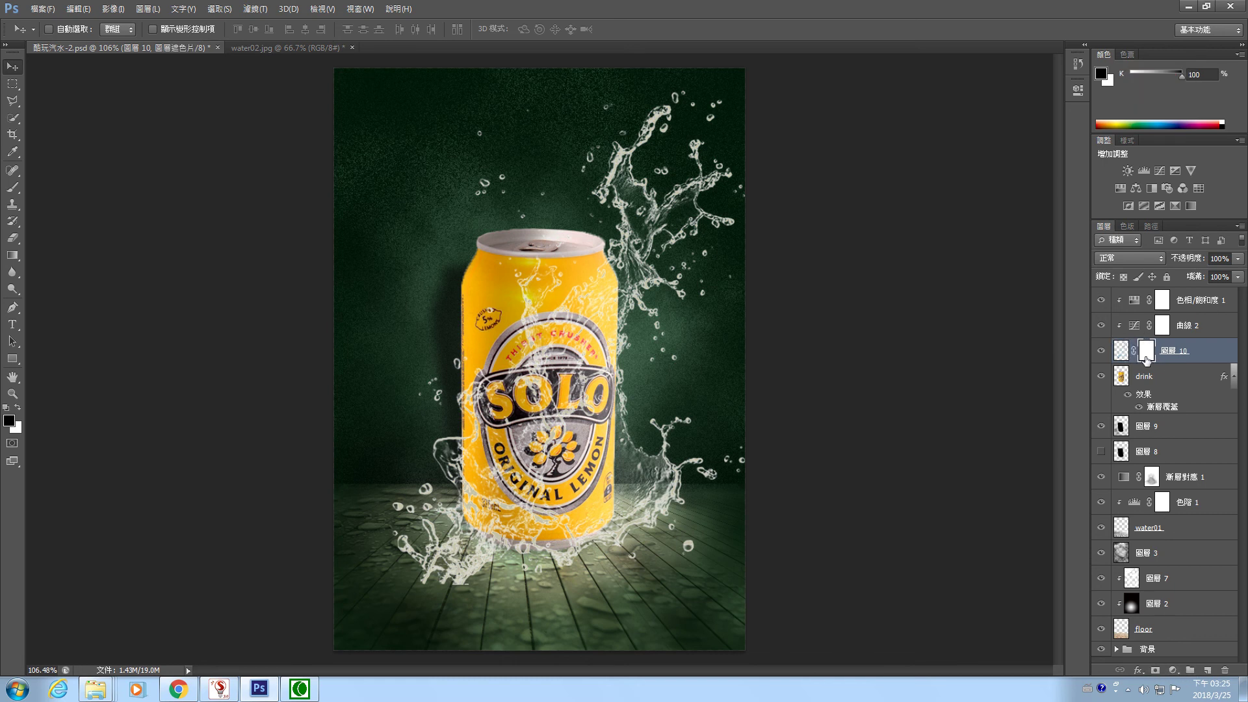
click(12, 188)
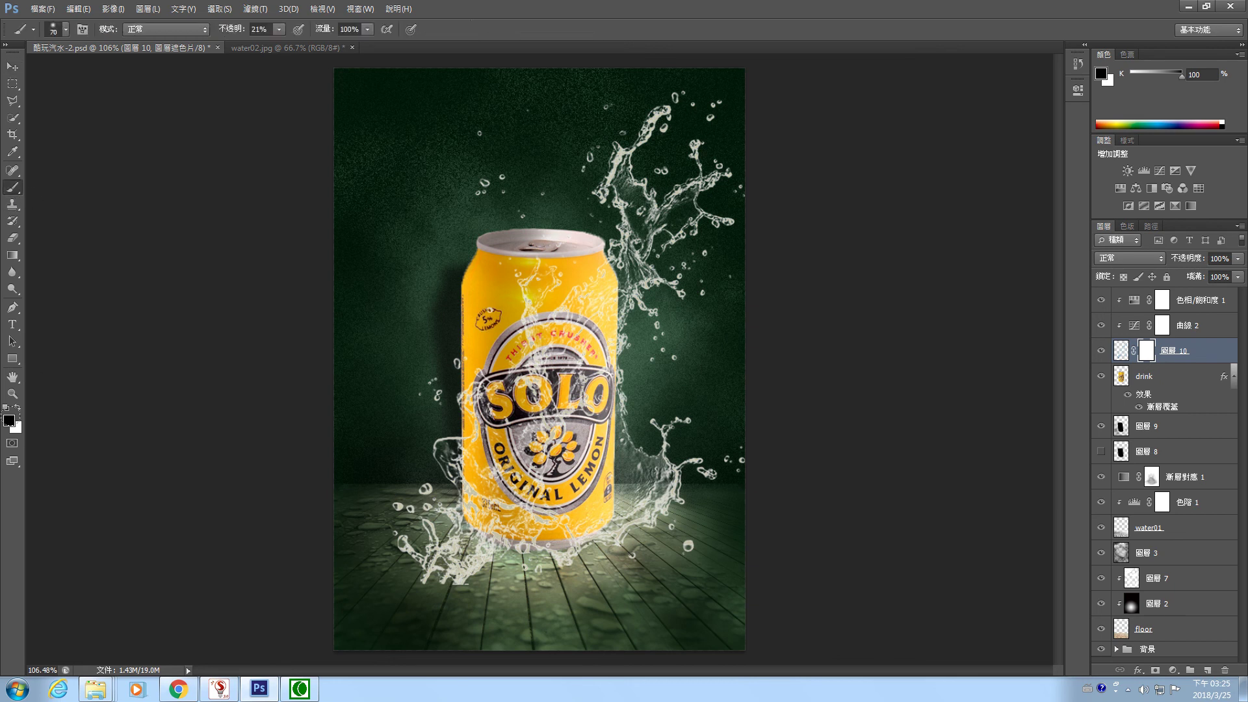
mouse_move(418, 522)
mouse_down()
mouse_move(402, 474)
mouse_move(396, 514)
mouse_move(408, 548)
mouse_up()
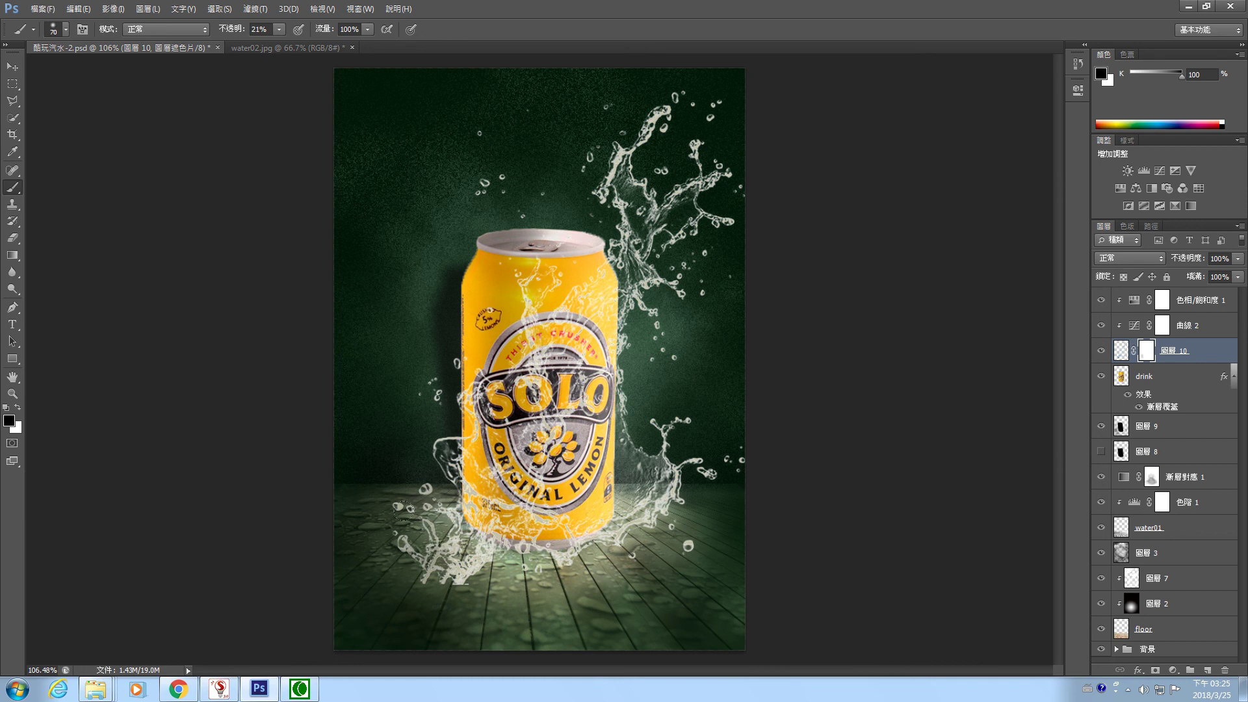
click(278, 30)
drag(281, 47, 286, 46)
mouse_move(422, 488)
mouse_down()
mouse_move(391, 496)
mouse_move(446, 577)
mouse_move(445, 550)
mouse_move(415, 566)
mouse_move(399, 559)
mouse_move(589, 619)
mouse_move(414, 552)
mouse_move(388, 564)
mouse_move(384, 515)
mouse_move(436, 513)
mouse_move(437, 562)
mouse_up()
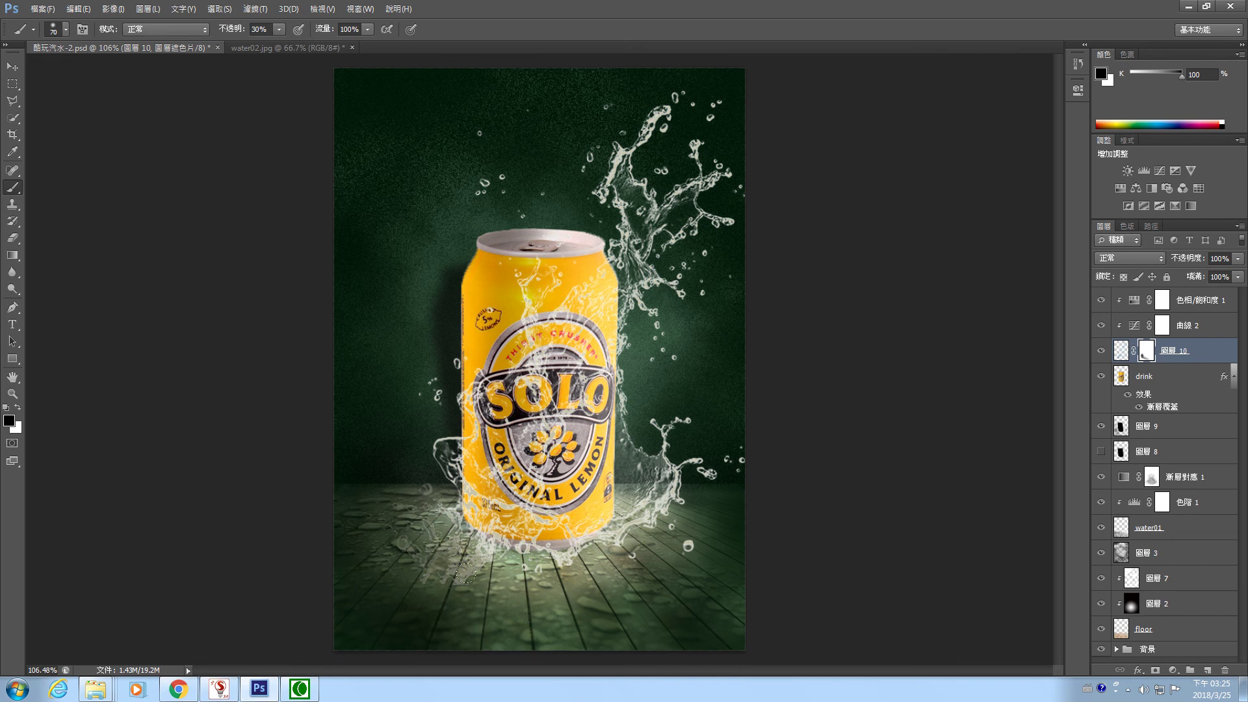
Paint black on the 圖層 10 mask to fade the water covering the can's label and base
mouse_move(533, 348)
mouse_down()
mouse_move(486, 385)
mouse_move(503, 367)
mouse_move(491, 399)
mouse_move(575, 353)
mouse_move(585, 425)
mouse_move(518, 435)
mouse_move(522, 456)
mouse_move(537, 398)
mouse_move(514, 260)
mouse_move(556, 296)
mouse_move(539, 368)
mouse_move(468, 392)
mouse_move(574, 373)
mouse_up()
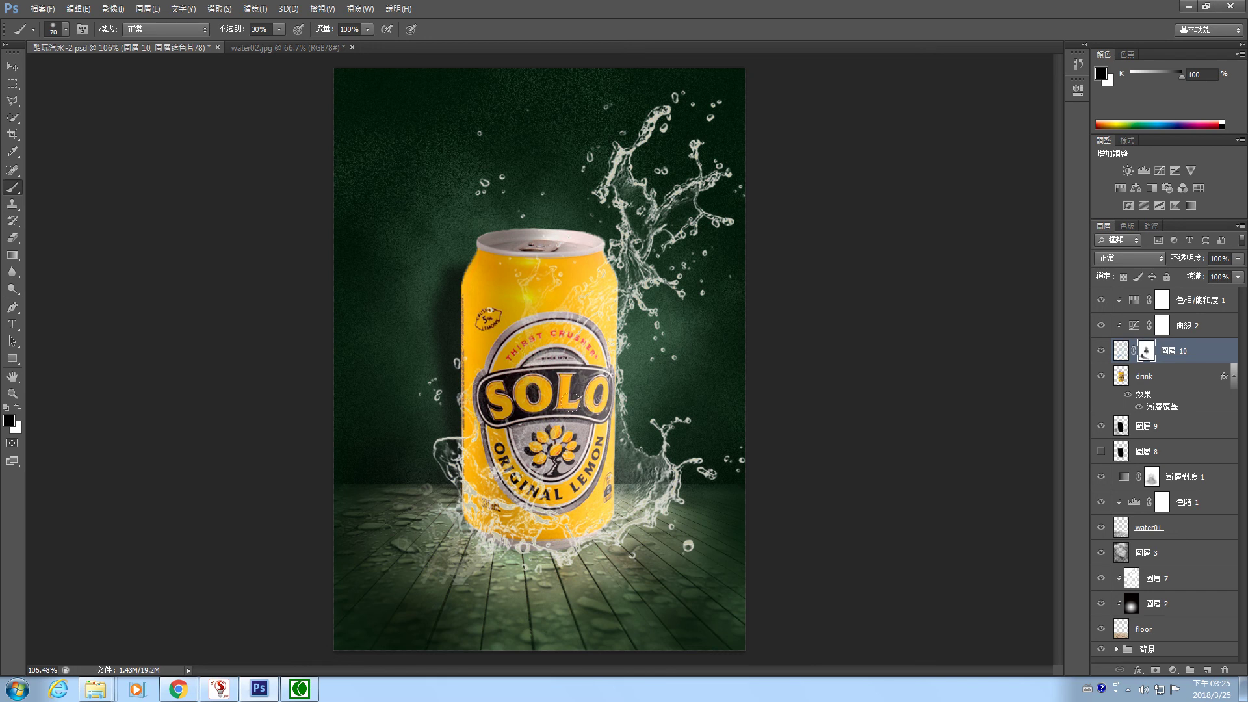
drag(507, 435, 535, 443)
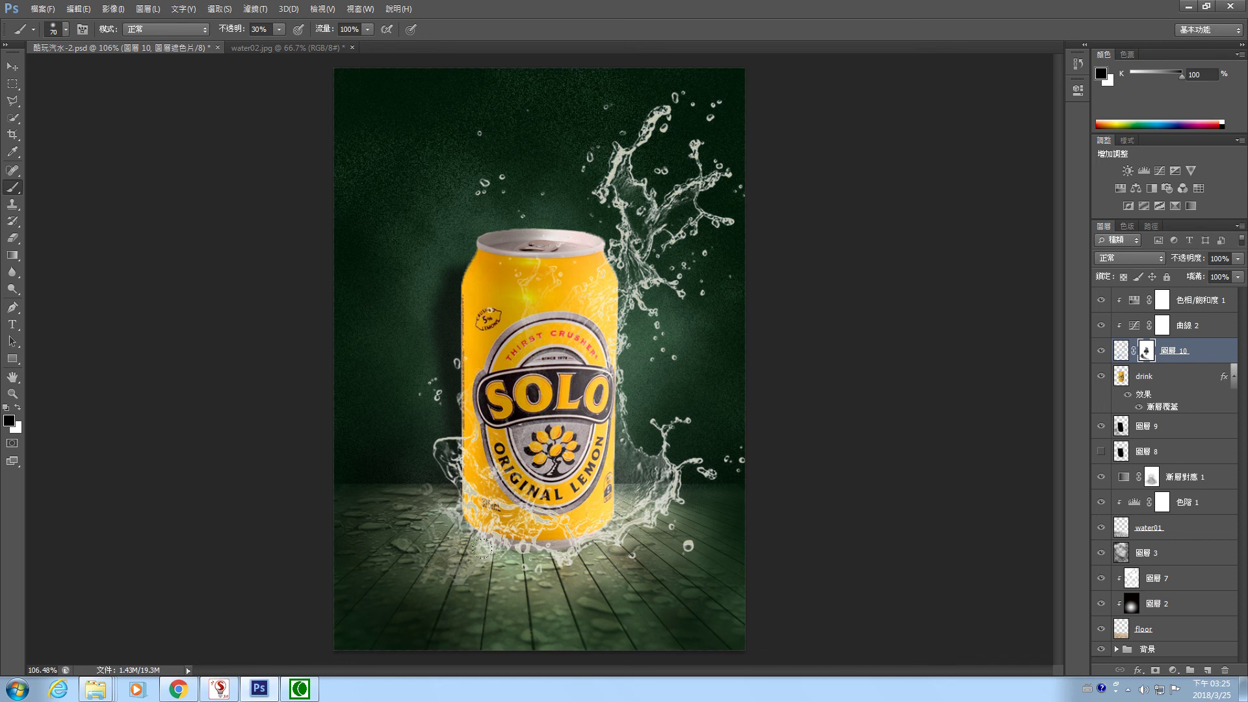
mouse_move(556, 563)
mouse_down()
mouse_move(584, 555)
mouse_move(530, 557)
mouse_up()
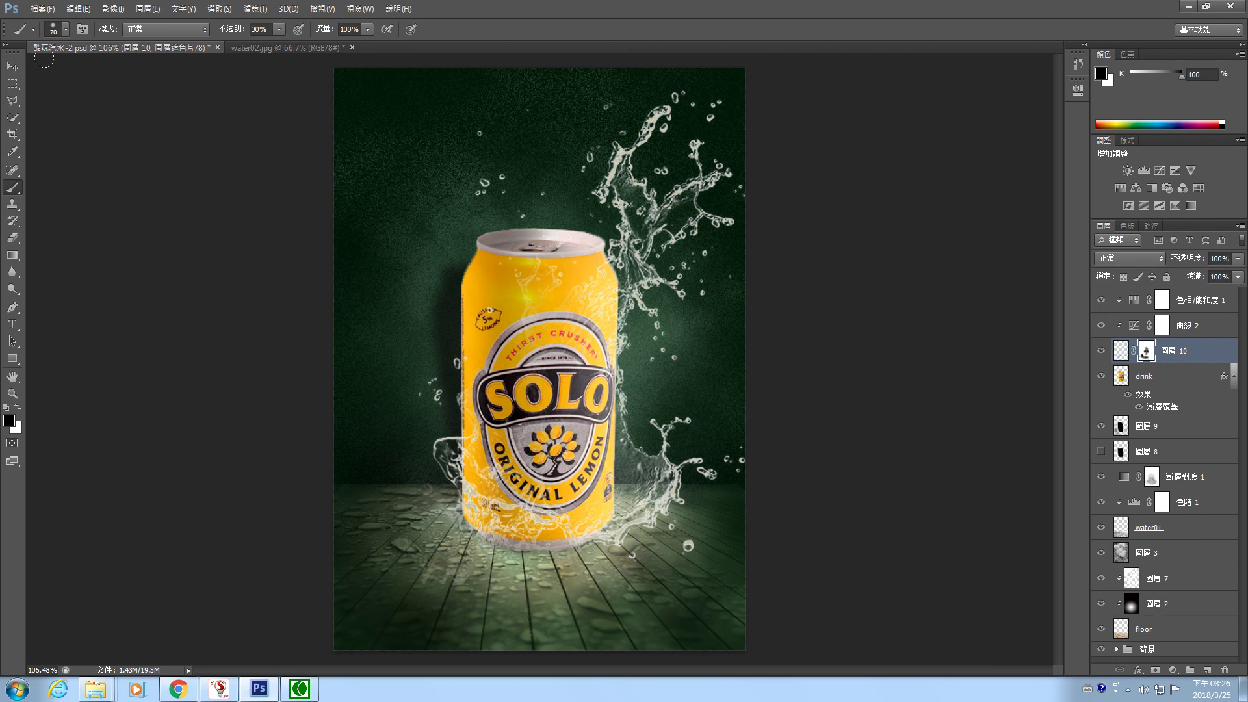
Duplicate 圖層 10 together with its clipped 曲線 2 and 色相/飽和度 1 adjustment layers within the same document
click(13, 66)
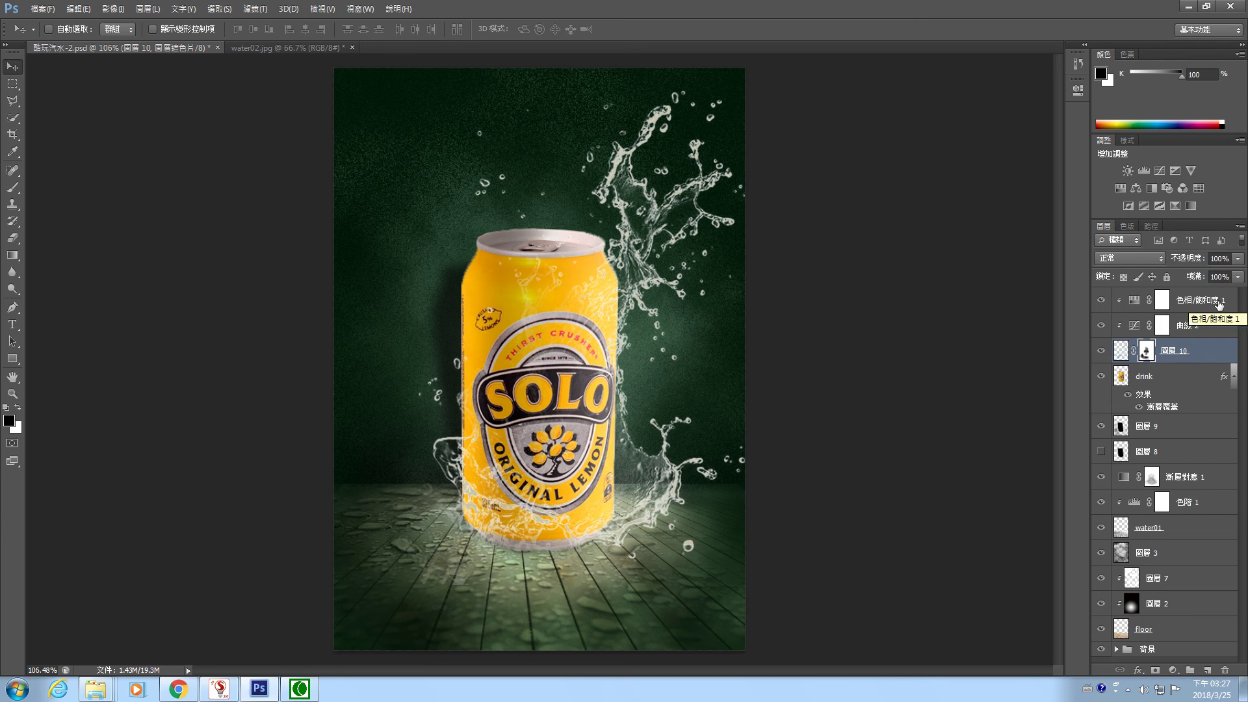
shift+click(1219, 304)
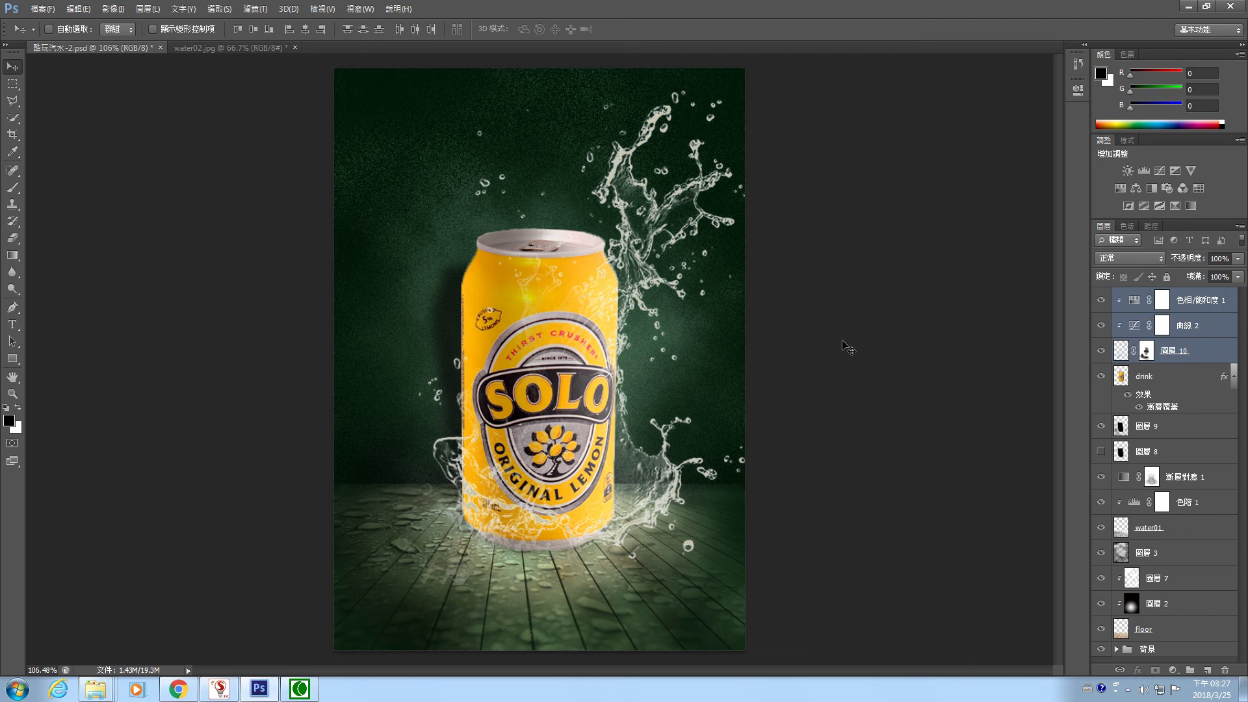
right_click(1213, 326)
click(1106, 220)
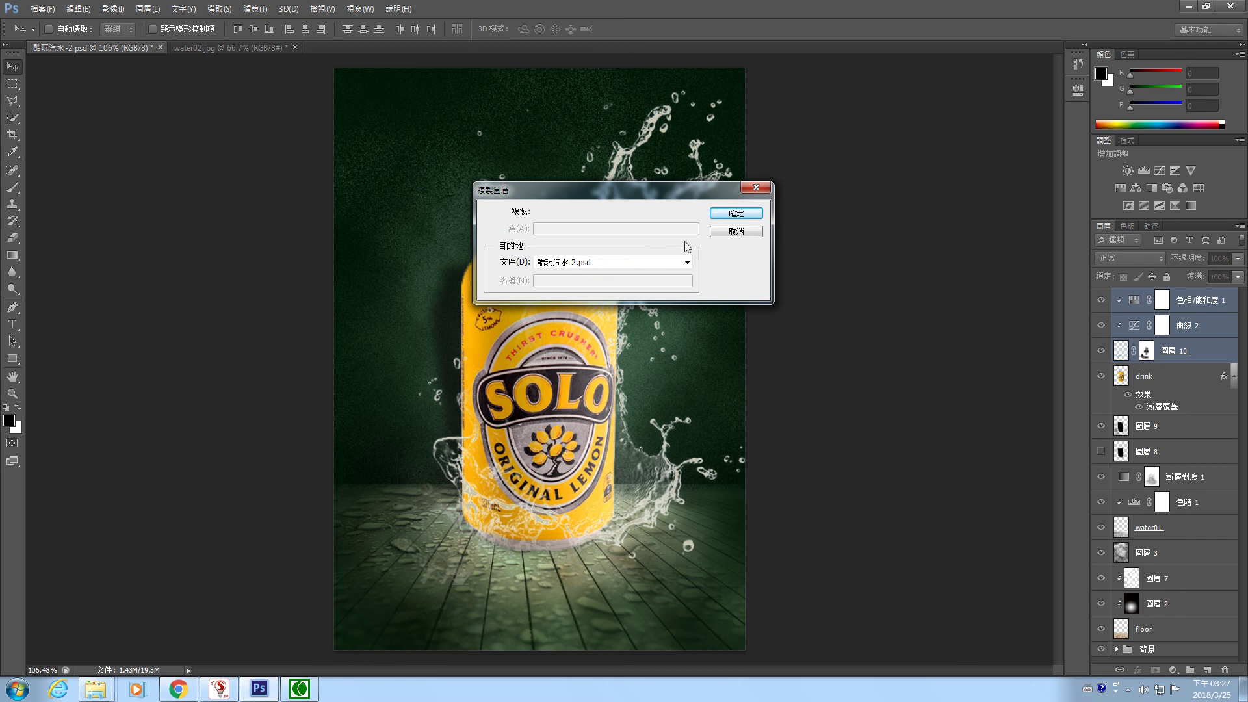
click(734, 214)
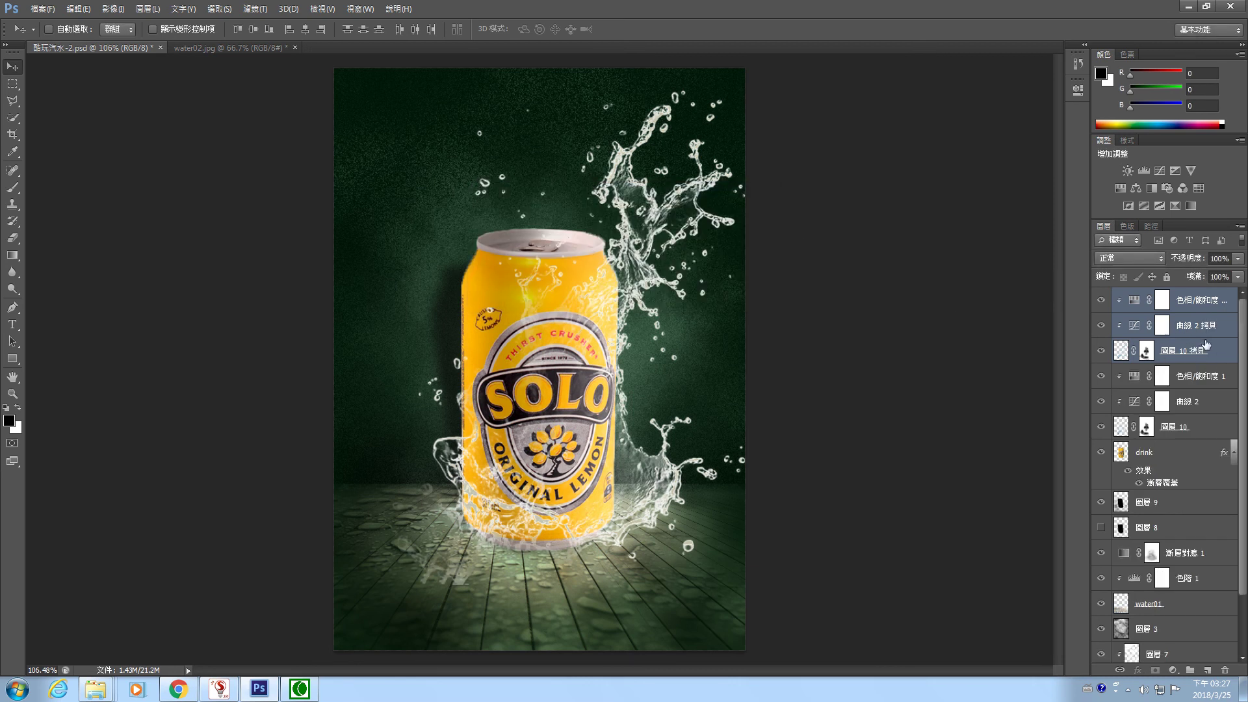
Scale the duplicated splash to about 71%, rotate it about -46°, and place it beside the can's left edge
key(ctrl+t)
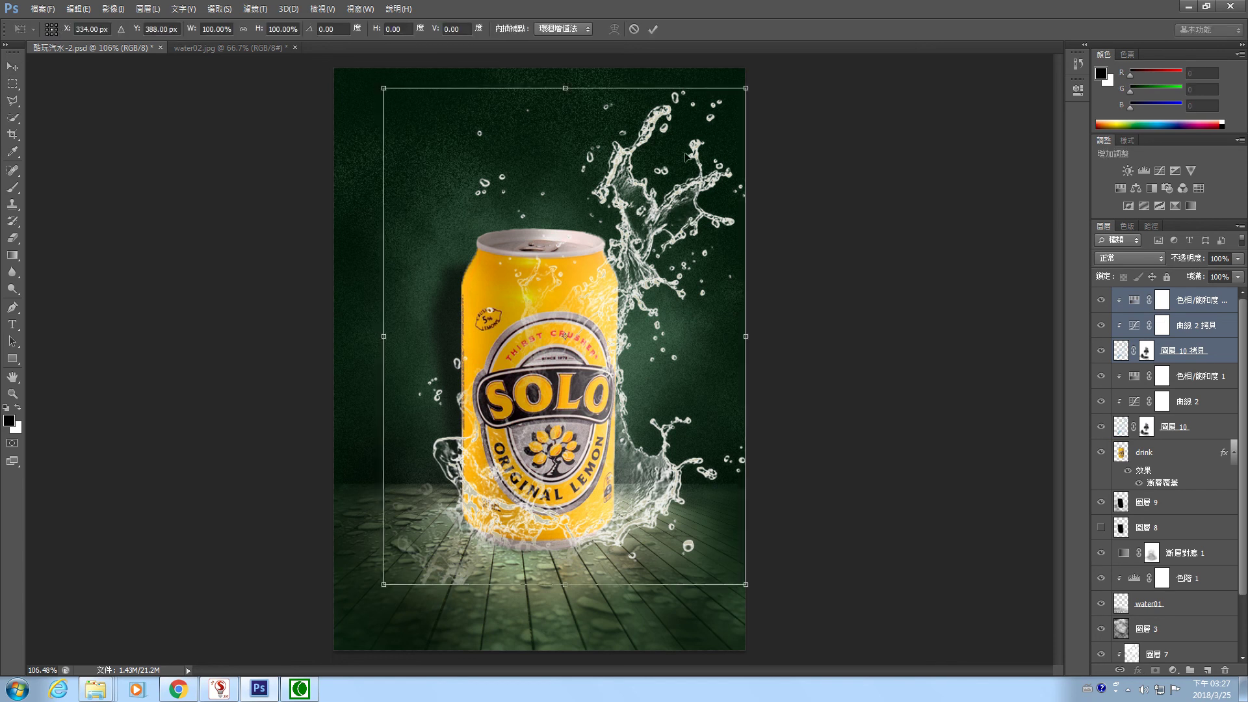
drag(747, 87, 448, 166)
drag(511, 353, 432, 432)
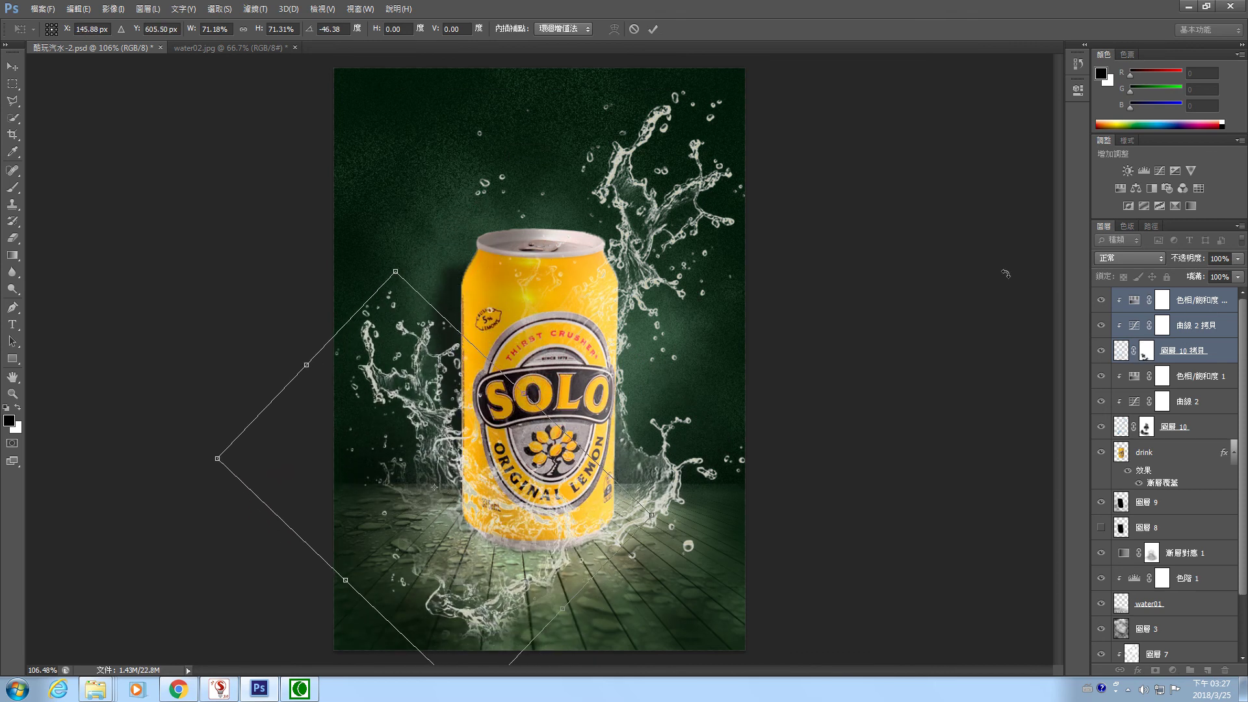
click(652, 29)
Paint black on the 圖層 10 拷貝 mask at 56% brush opacity to hide the copied splash over the can and floor
click(1146, 351)
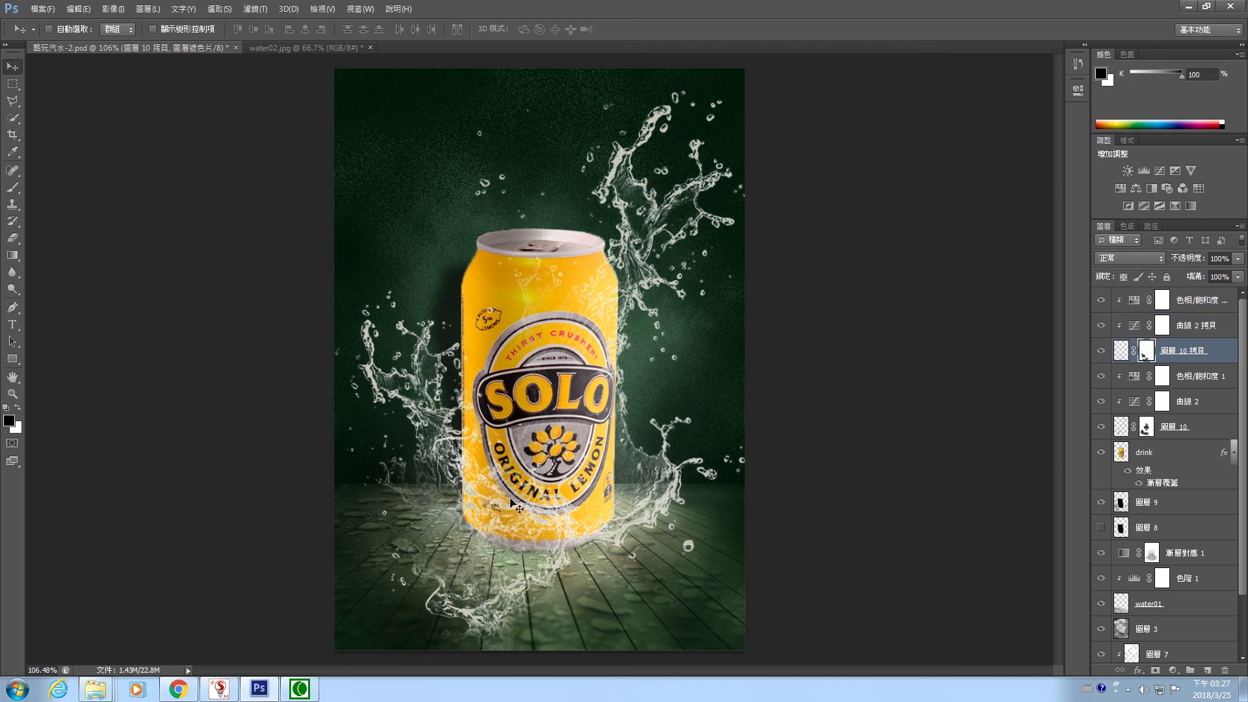
click(12, 187)
click(279, 29)
drag(280, 47, 297, 44)
mouse_move(459, 455)
mouse_down()
mouse_move(452, 348)
mouse_move(469, 494)
mouse_move(540, 585)
mouse_move(455, 617)
mouse_move(468, 594)
mouse_move(481, 618)
mouse_move(429, 595)
mouse_up()
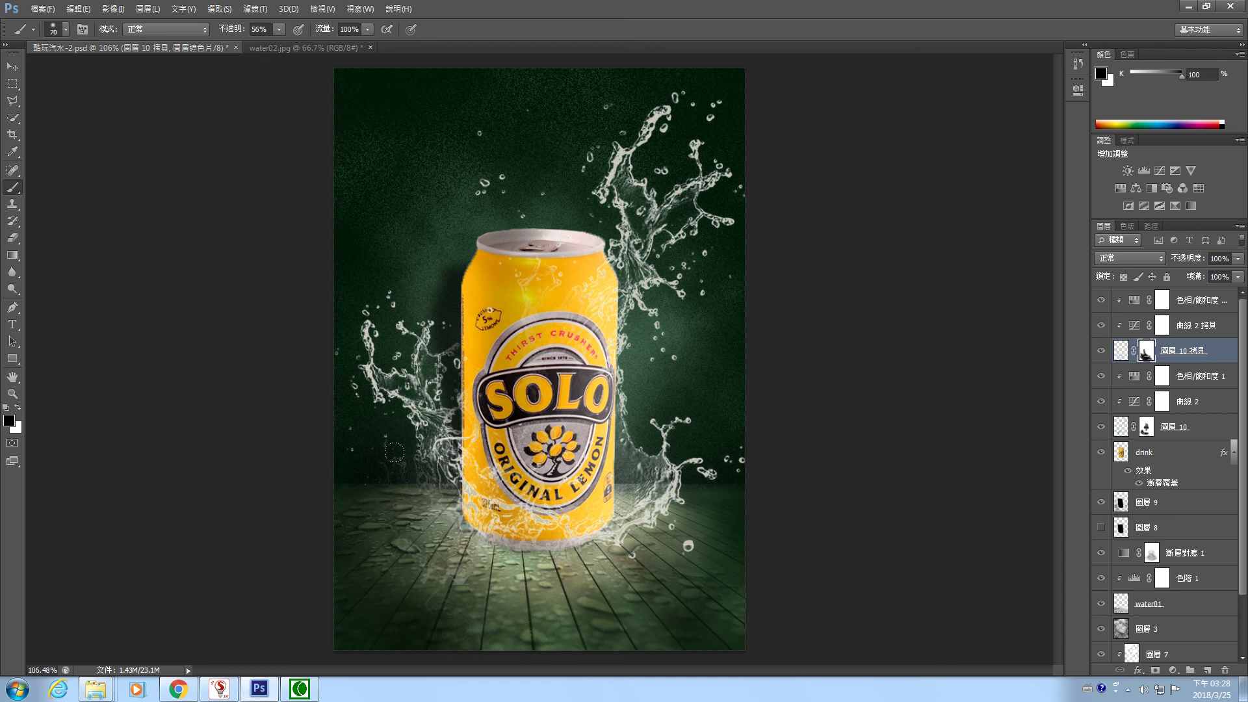
key(v)
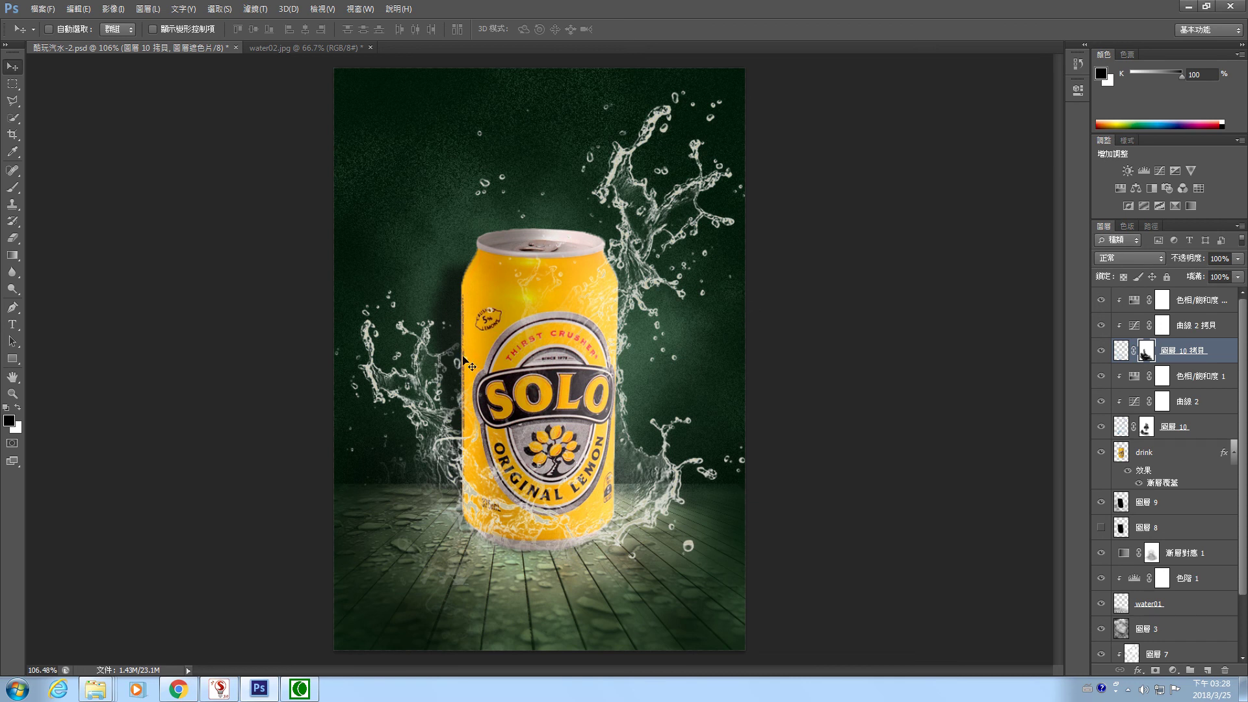
click(12, 204)
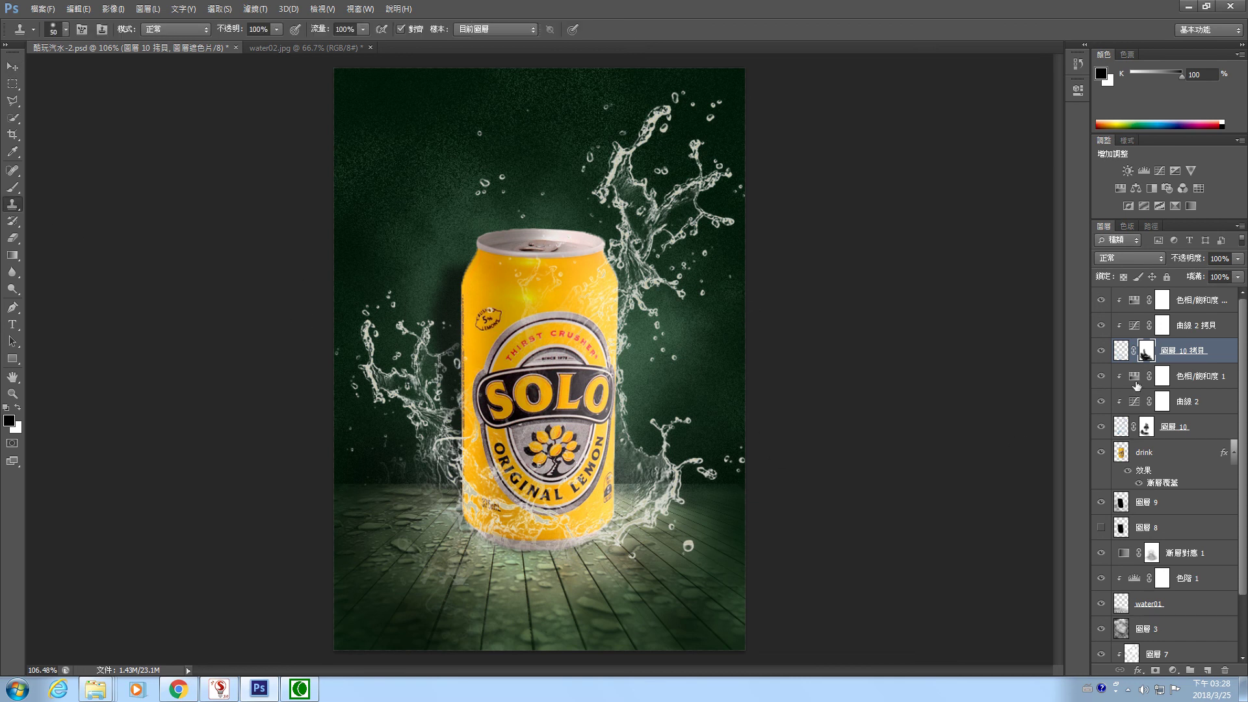
click(406, 327)
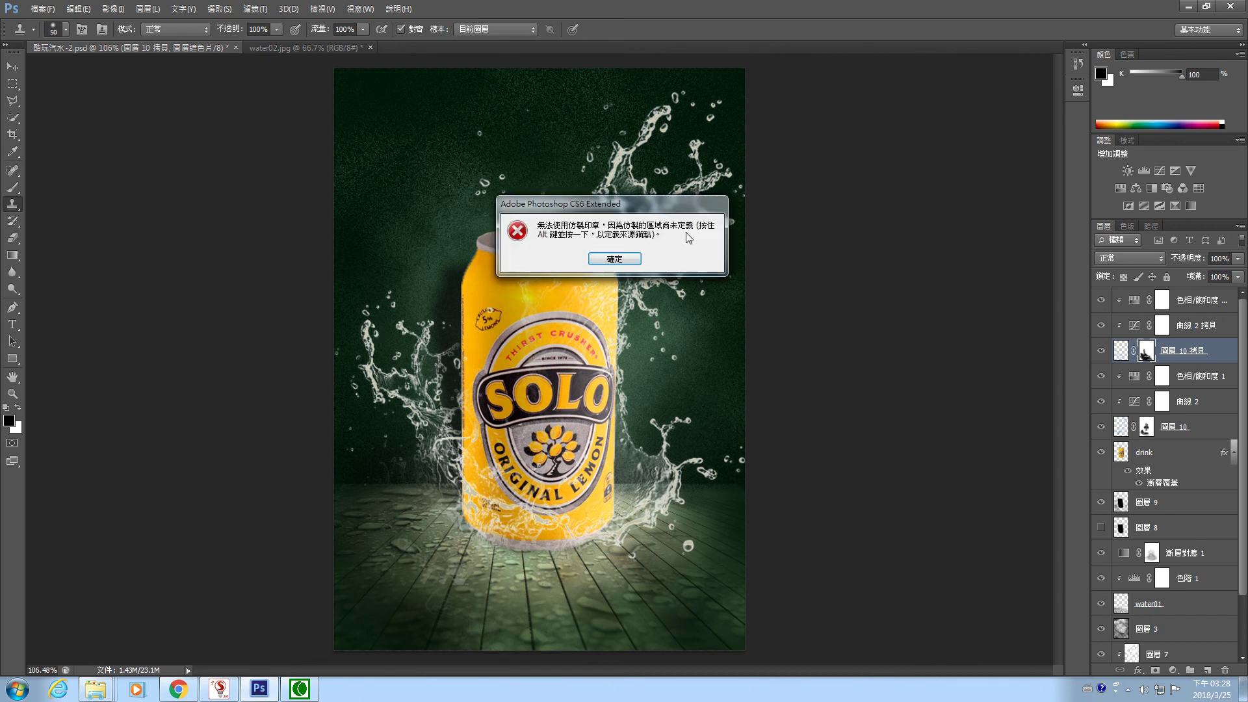
click(628, 260)
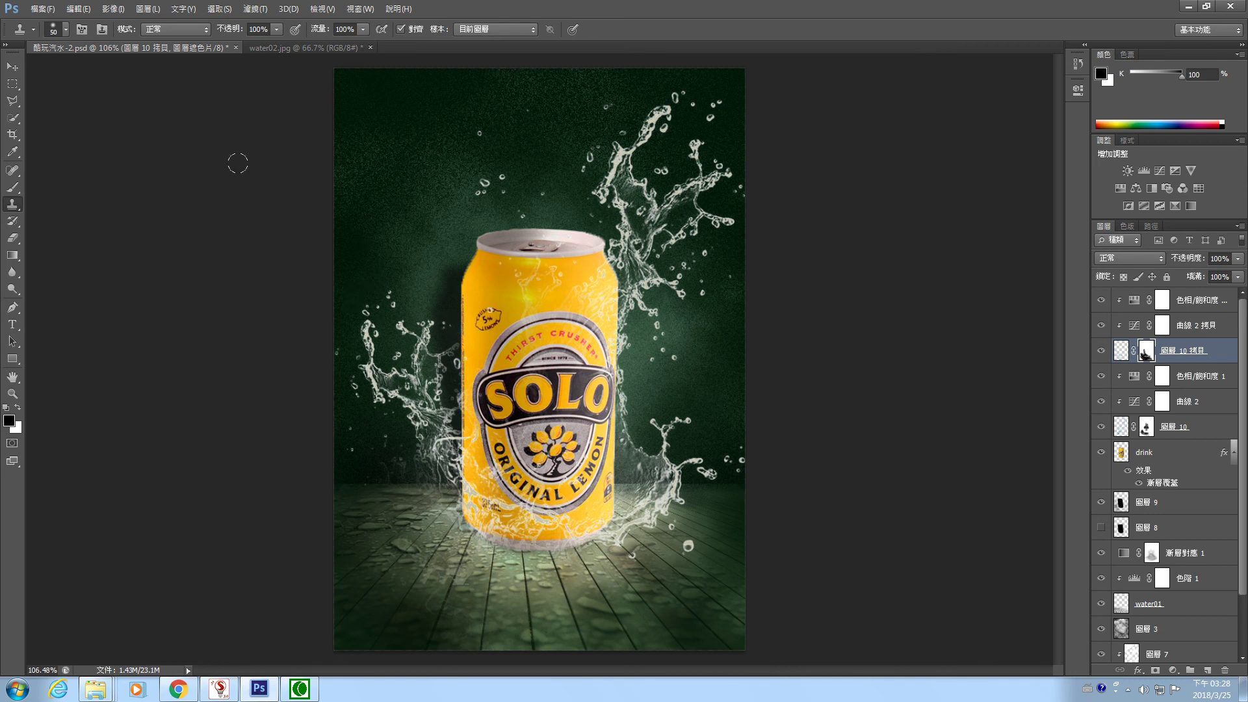
click(12, 66)
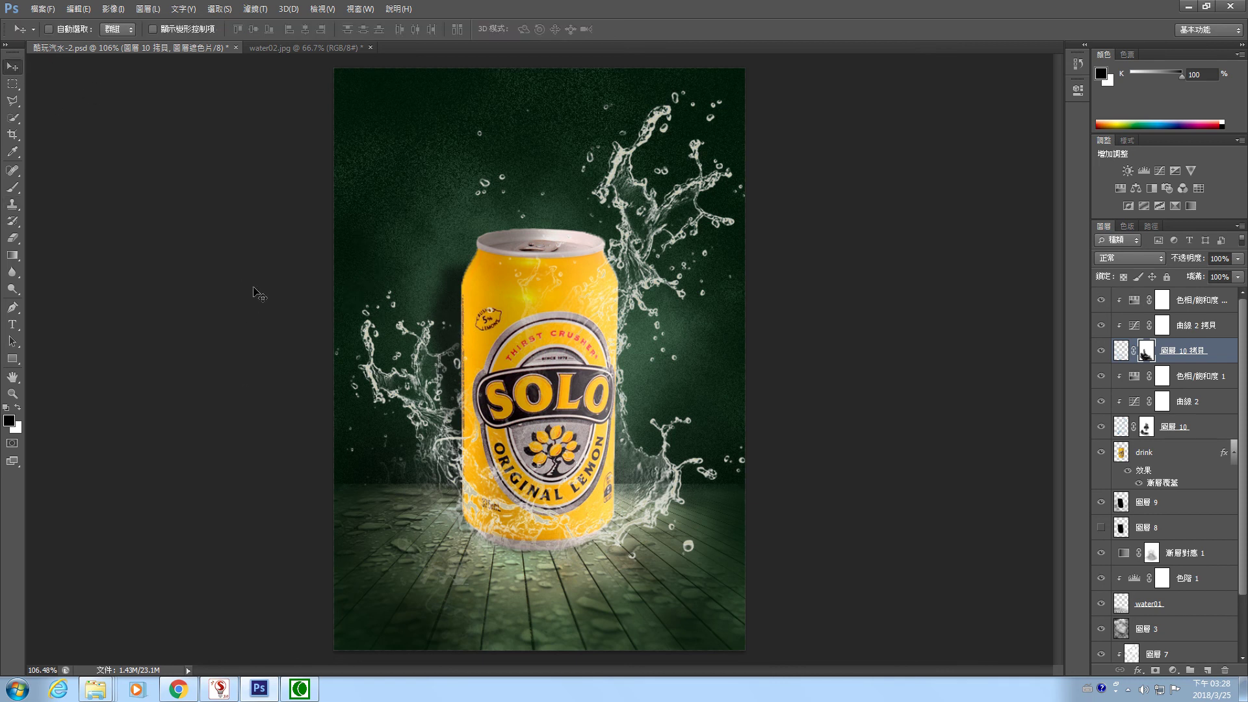